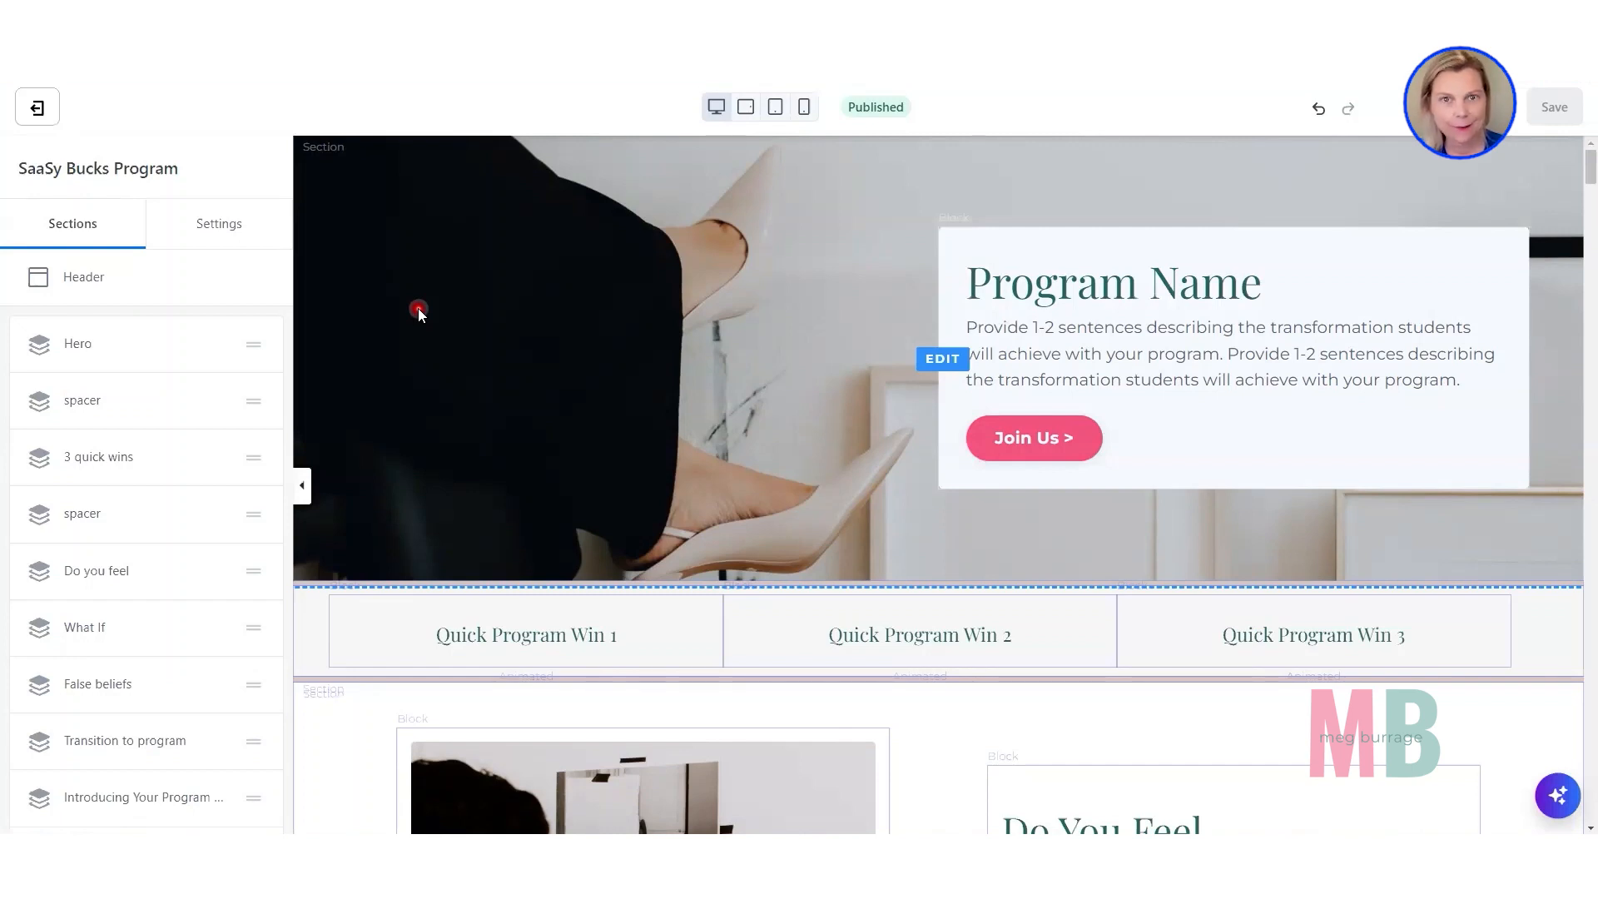
# View the page's general settings and return to the list of sections.
pyautogui.click(217, 227)
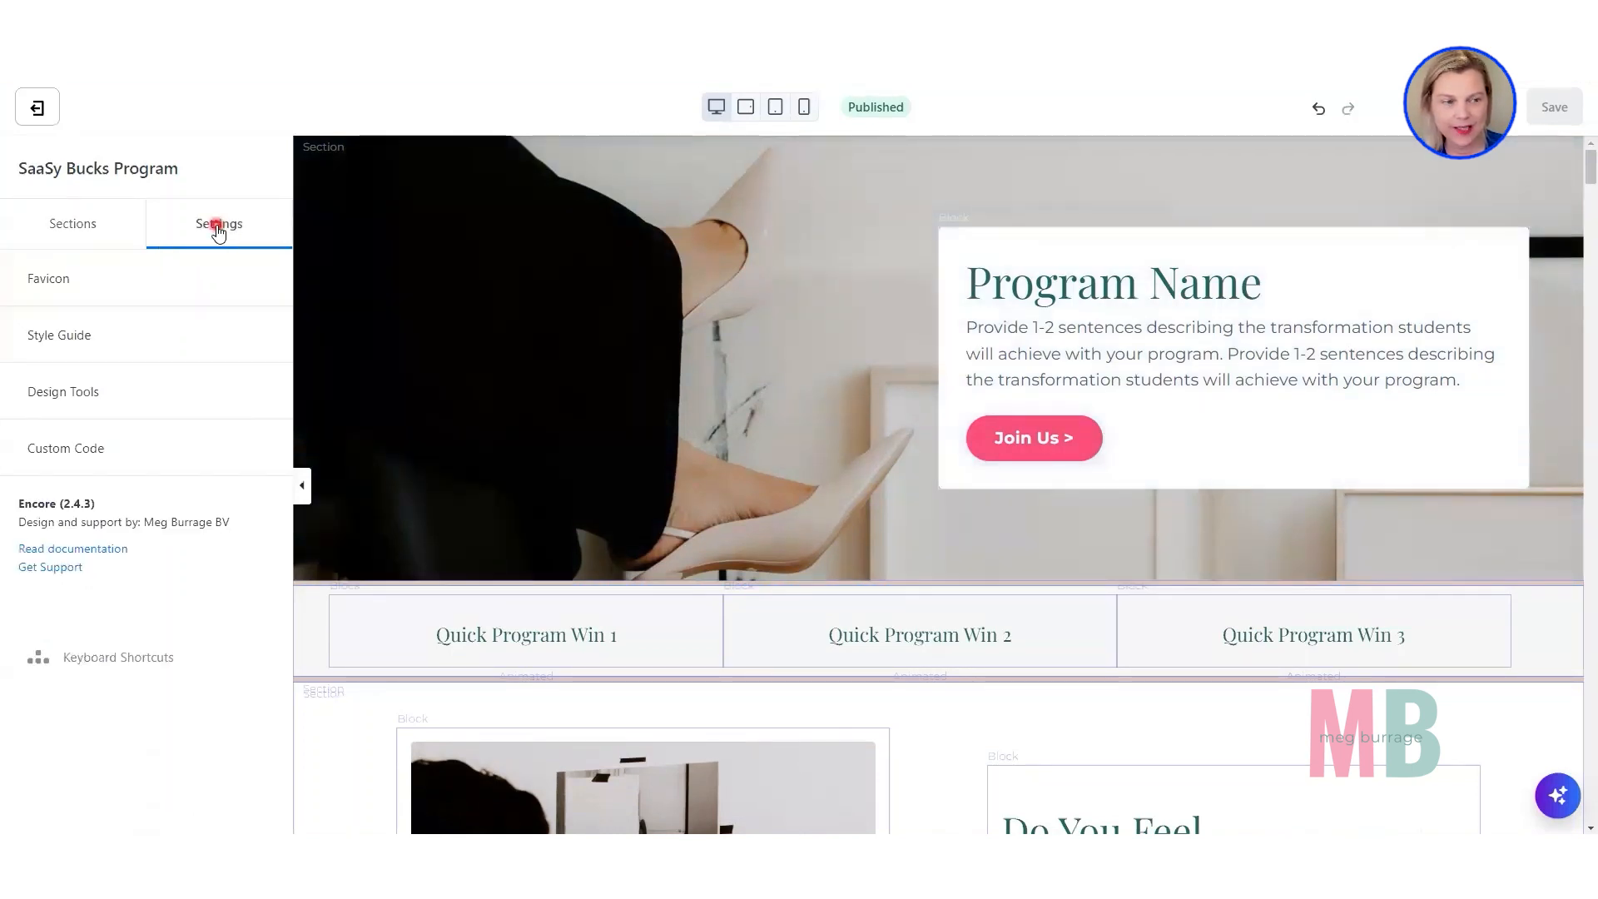
pyautogui.click(43, 337)
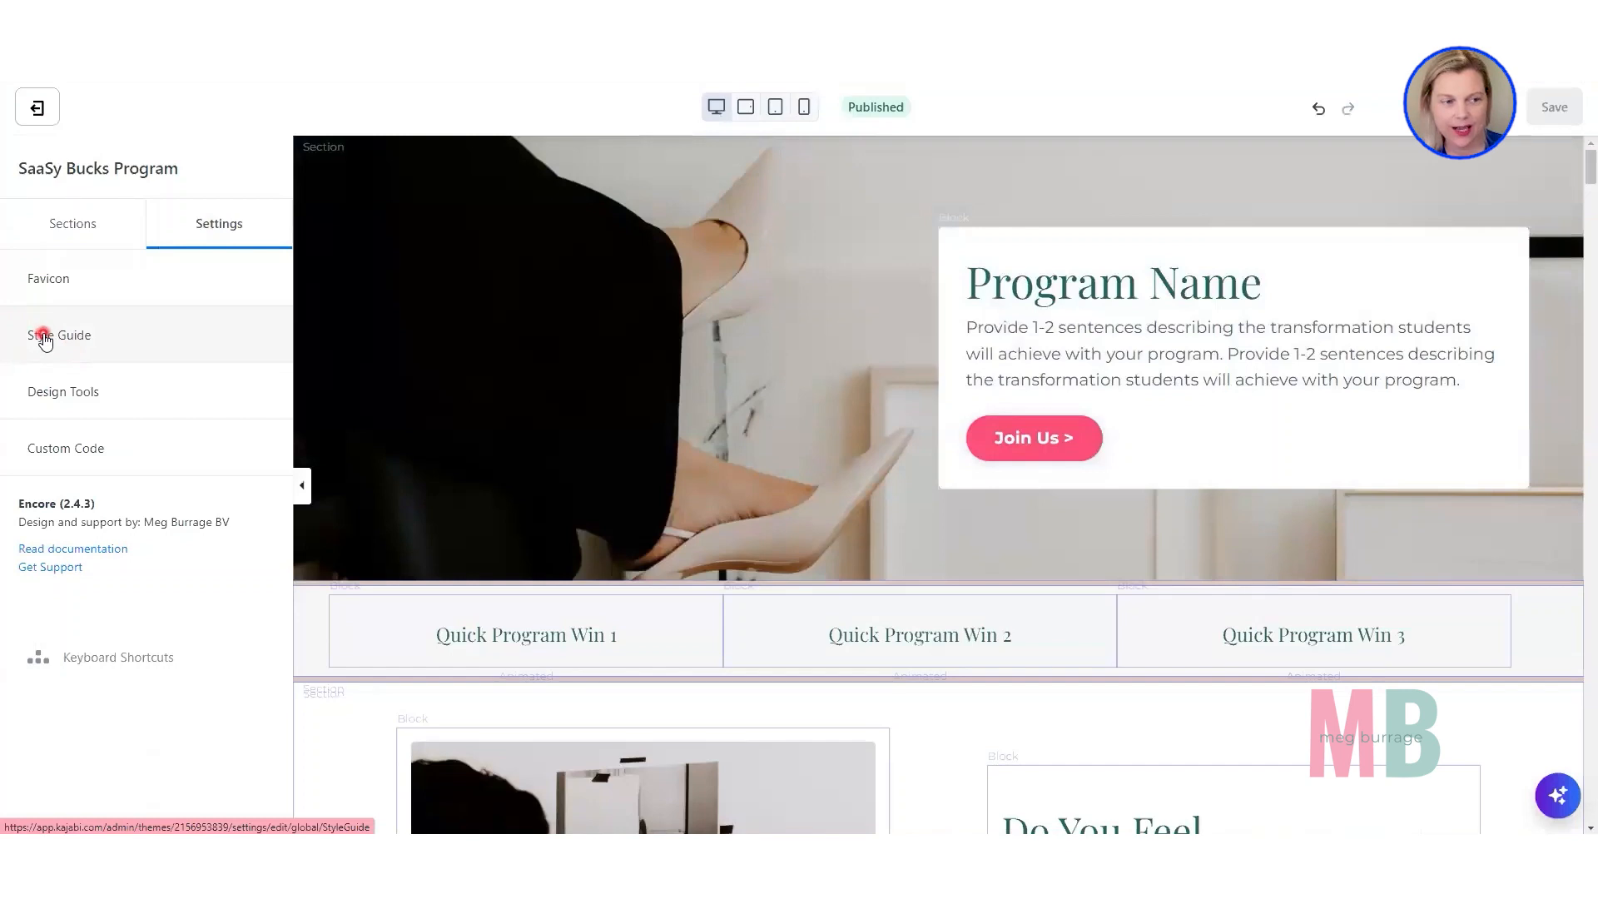
pyautogui.click(62, 235)
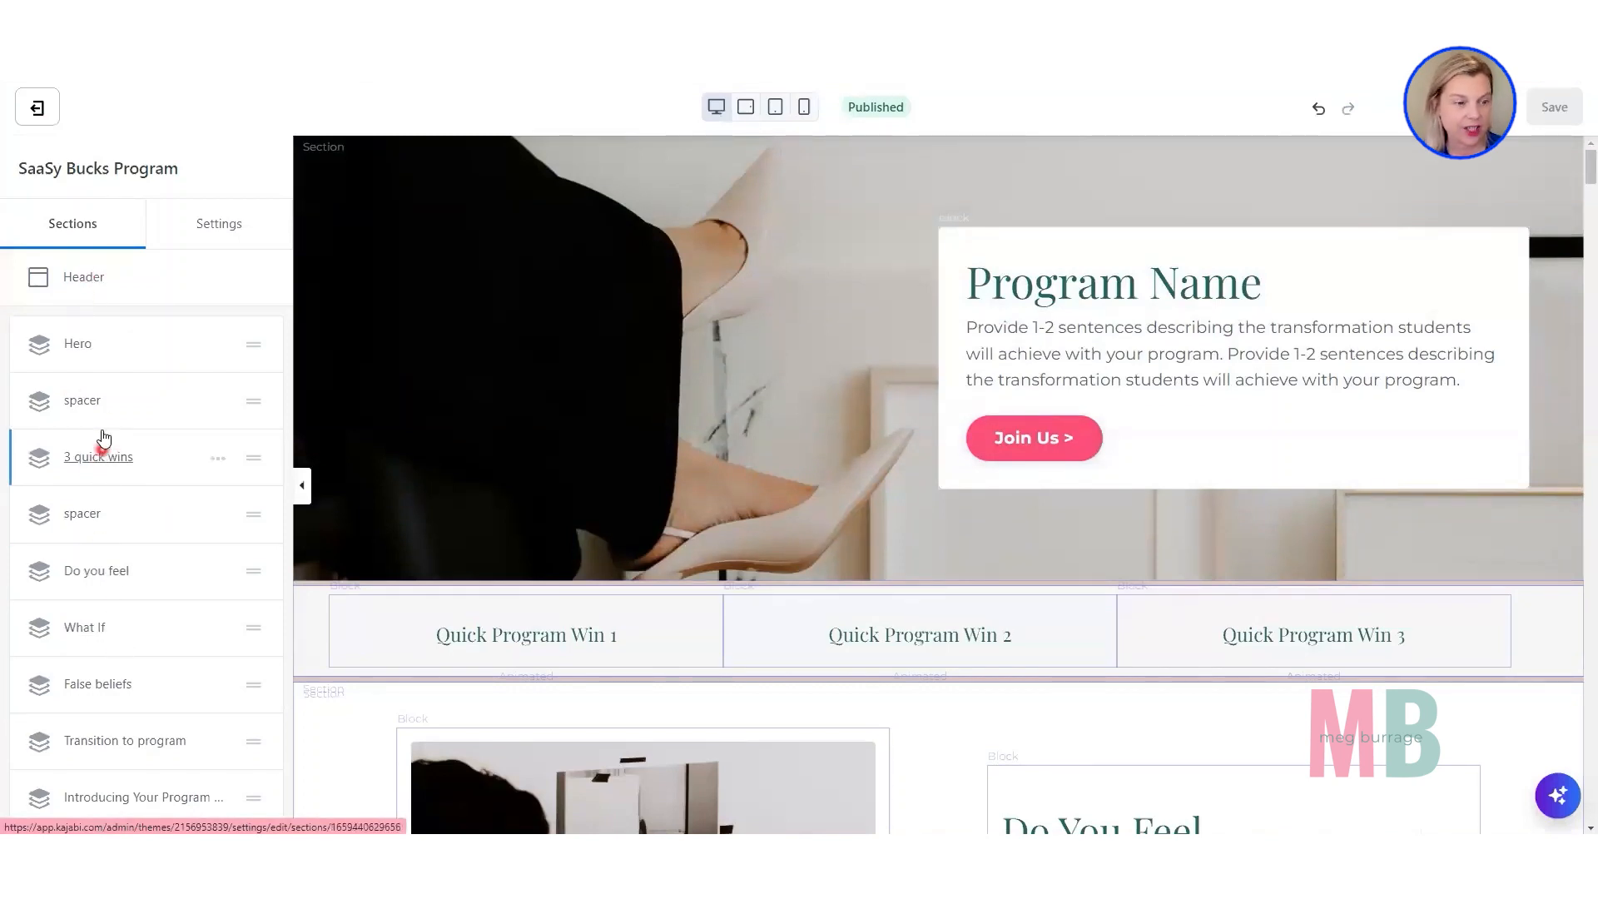
# Hide the Hero section in its desktop layout.
pyautogui.click(75, 345)
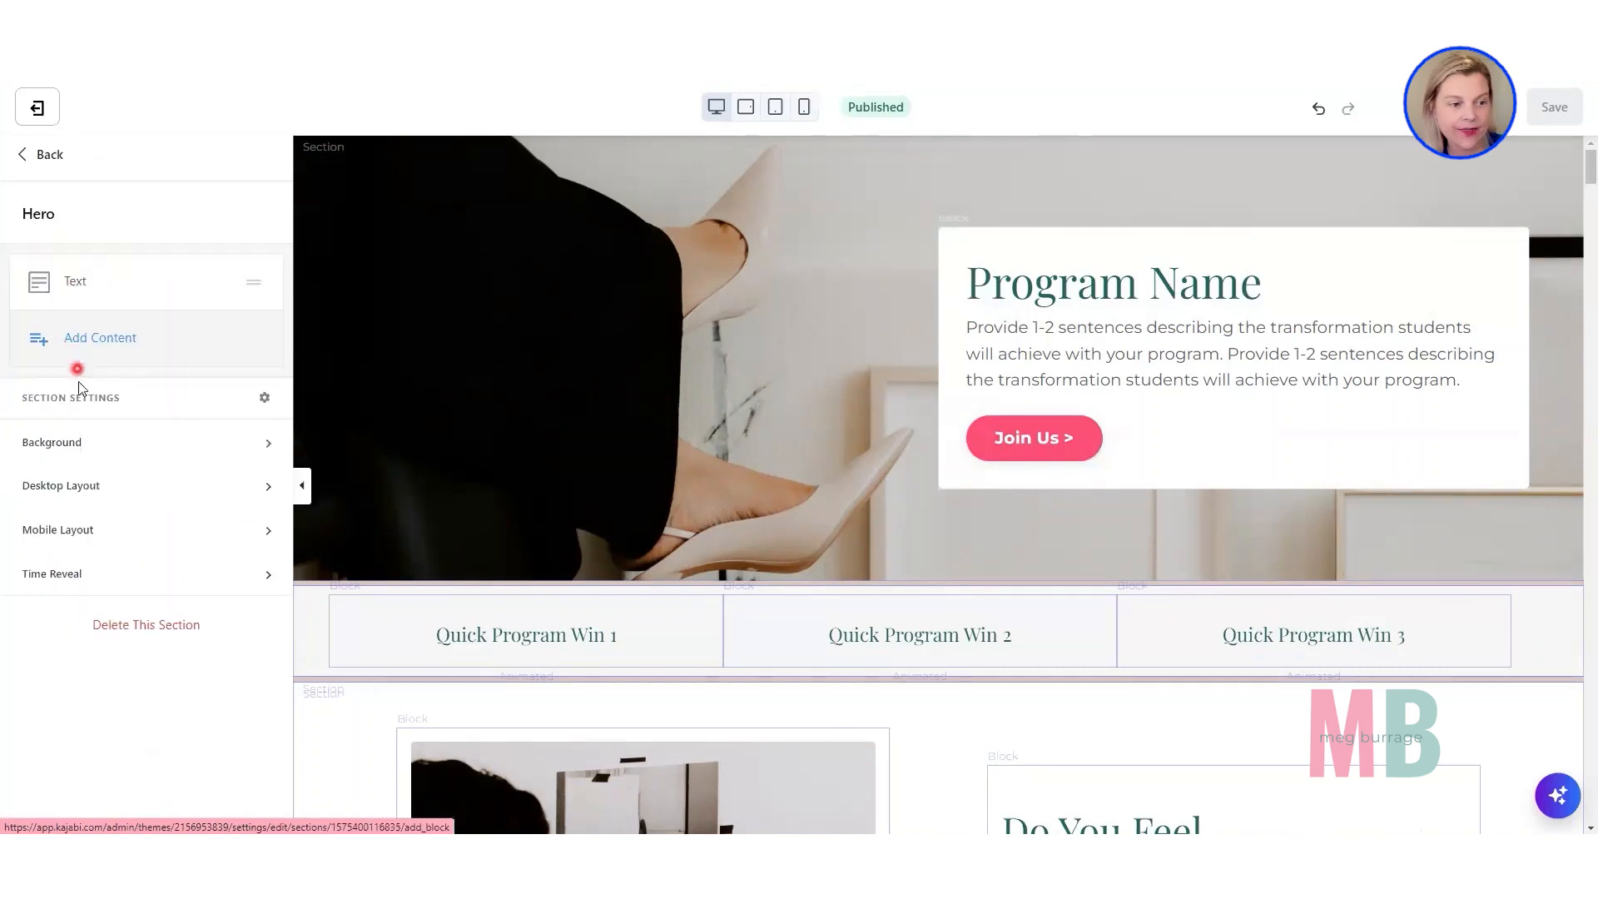
pyautogui.click(74, 488)
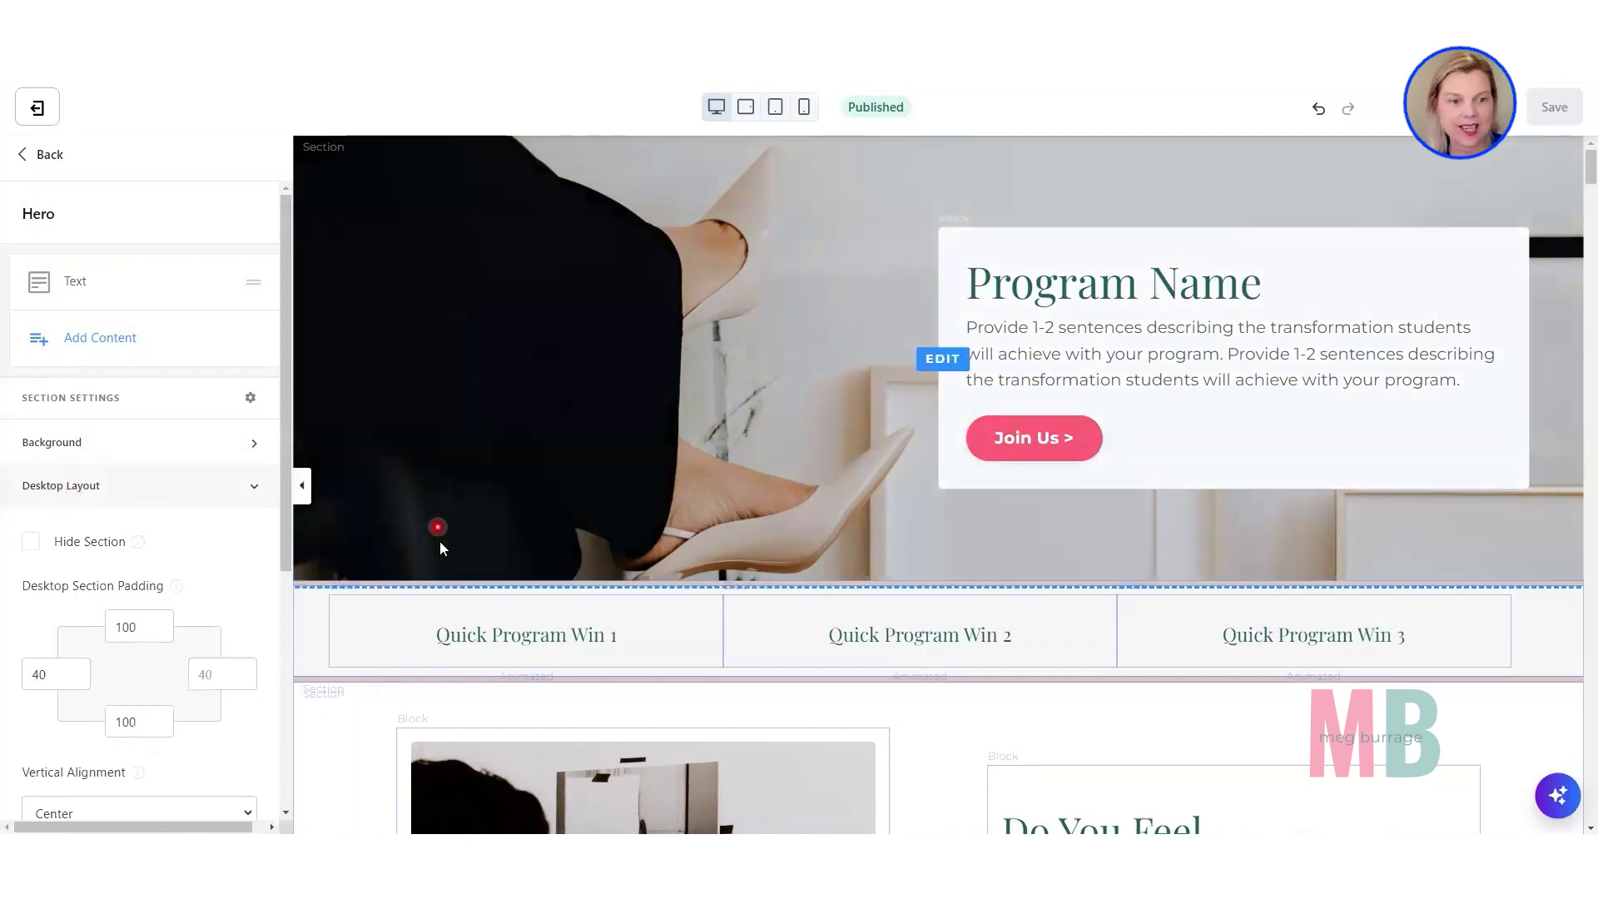
pyautogui.click(31, 541)
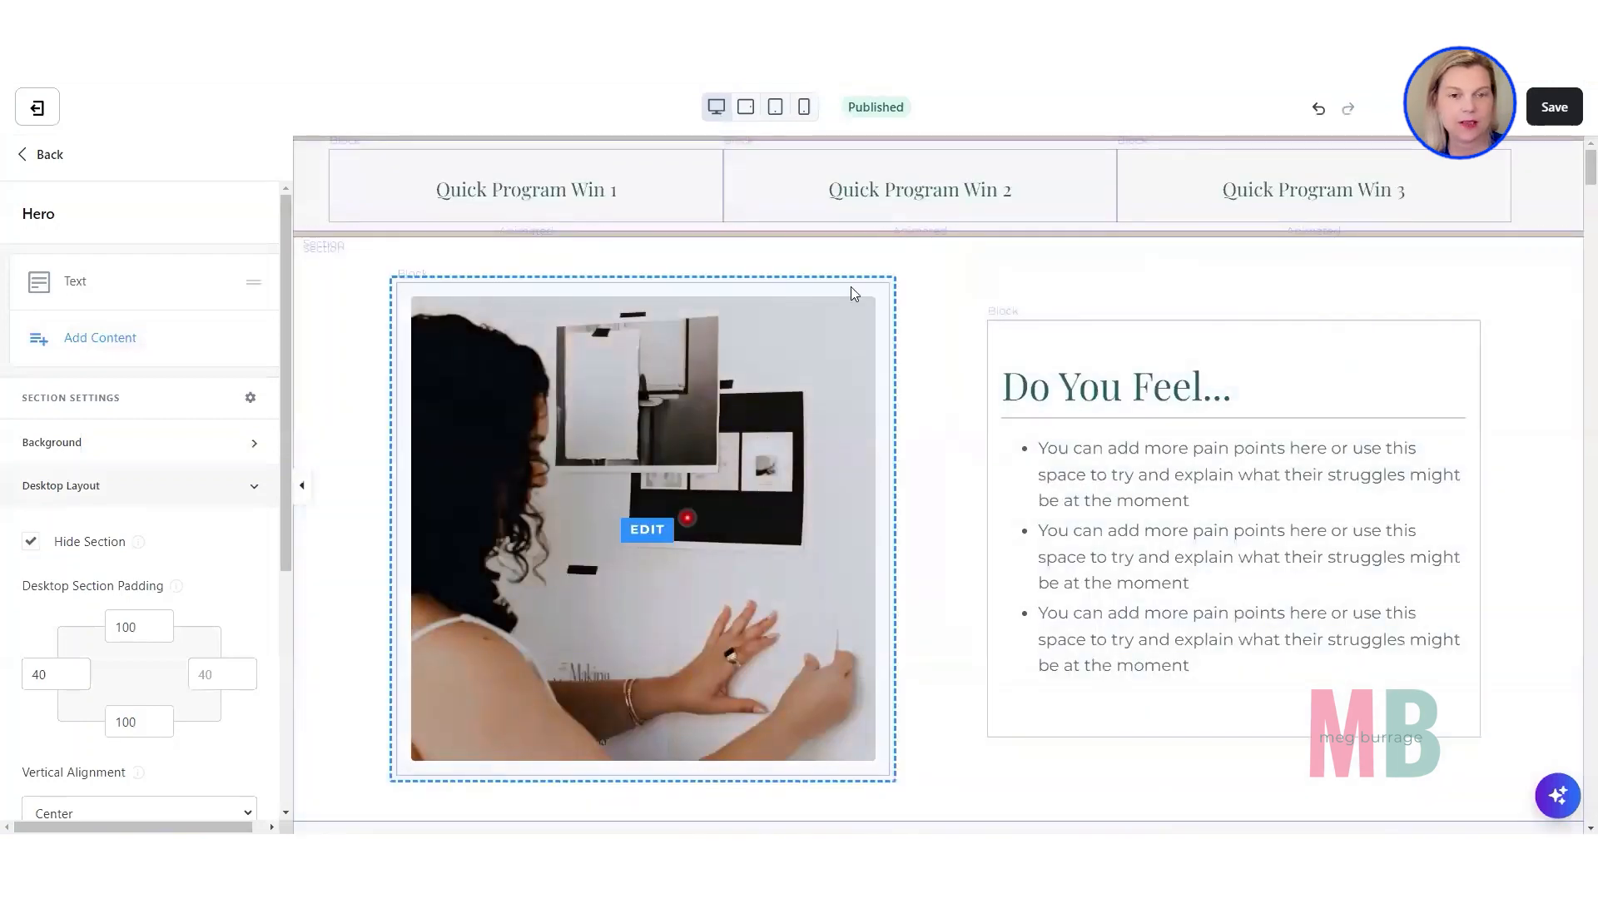
# Check the Hero section in the mobile preview, return to the desktop preview and leave the section's settings.
pyautogui.click(804, 107)
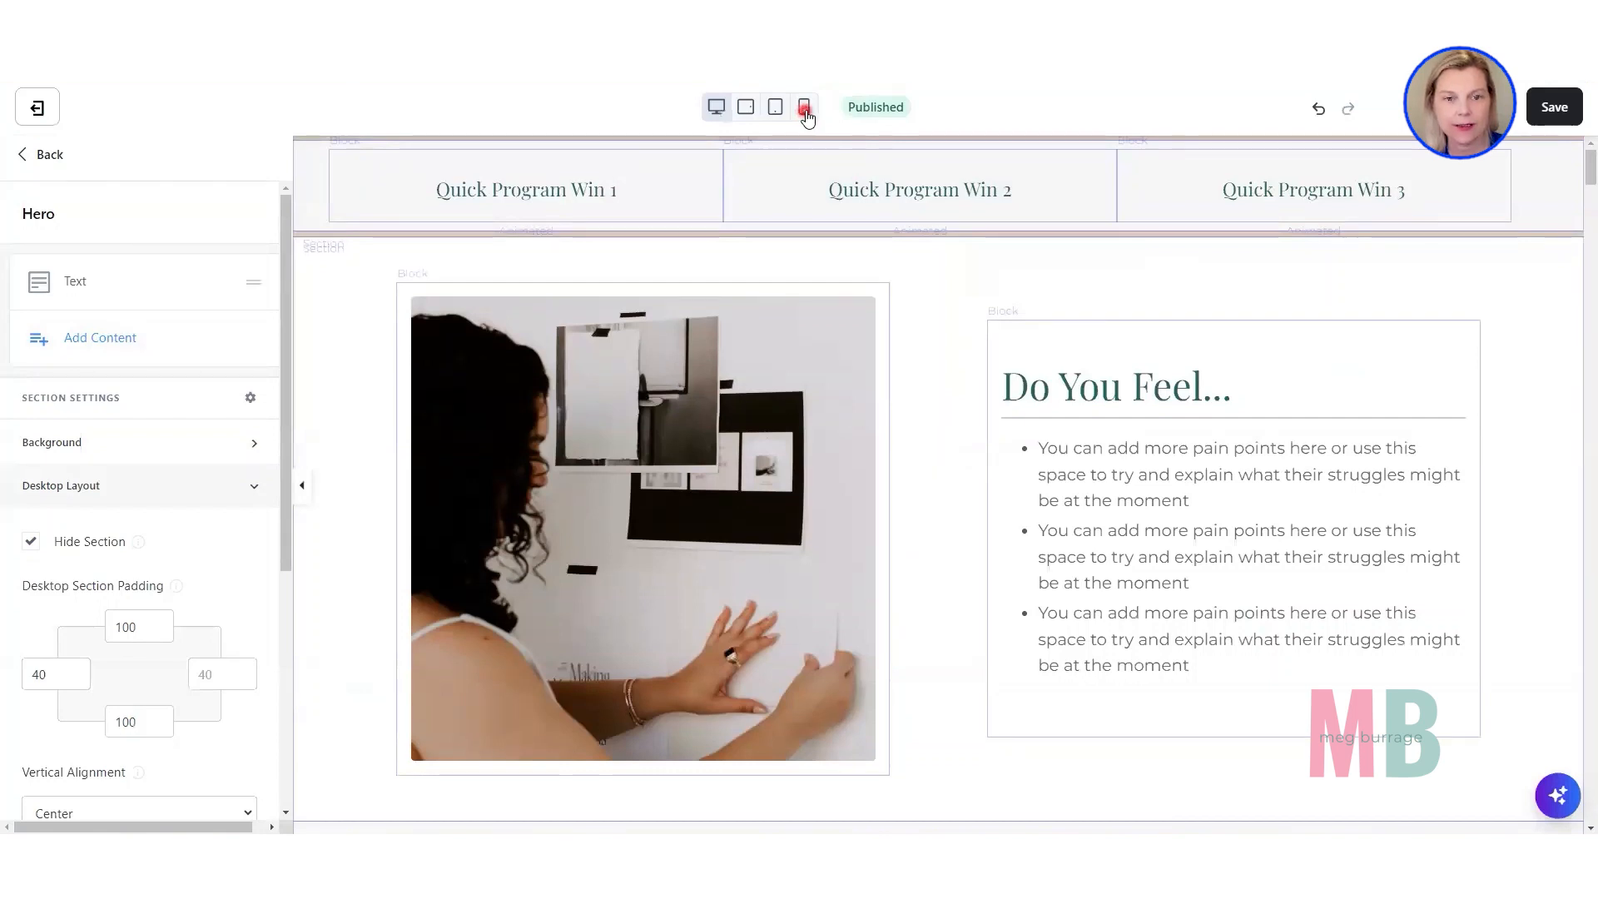
pyautogui.click(804, 106)
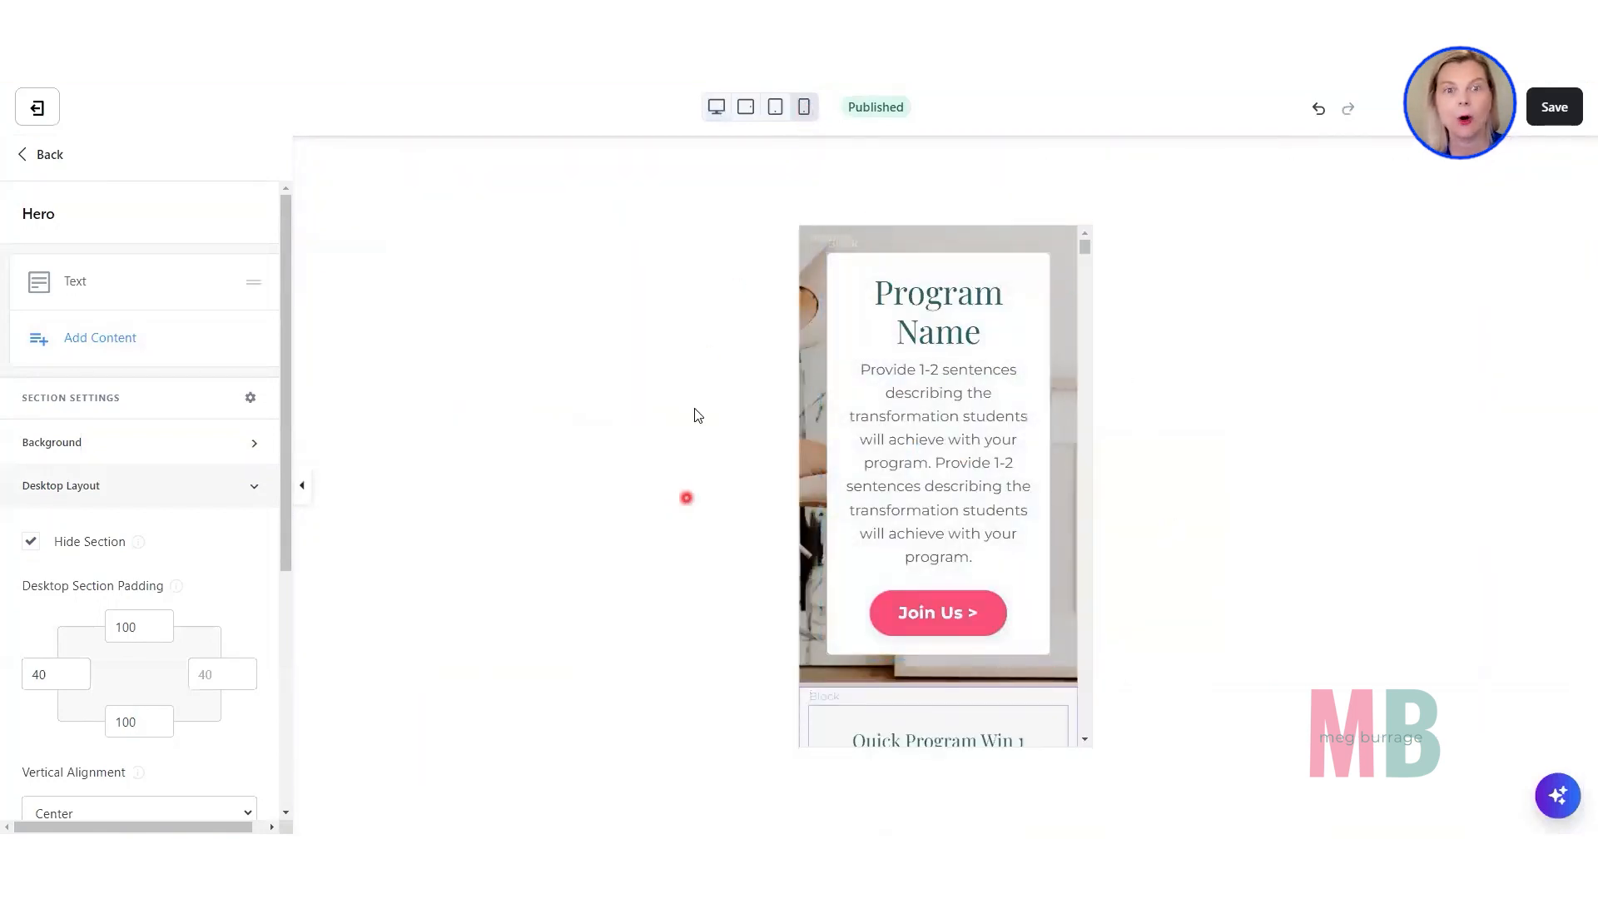
pyautogui.click(713, 119)
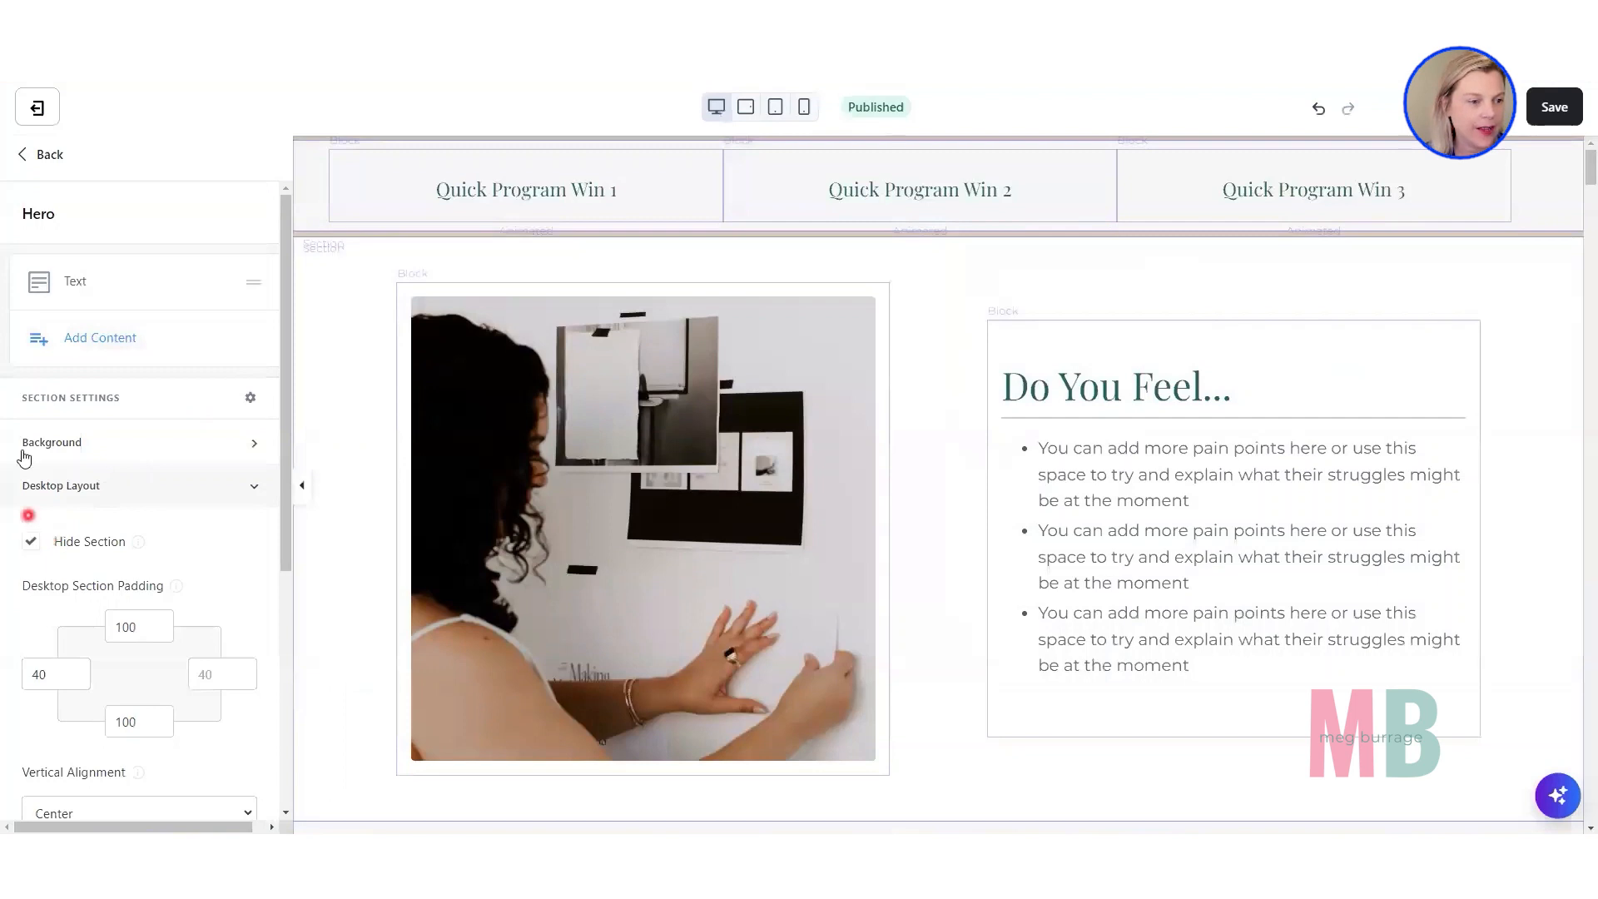
pyautogui.click(47, 155)
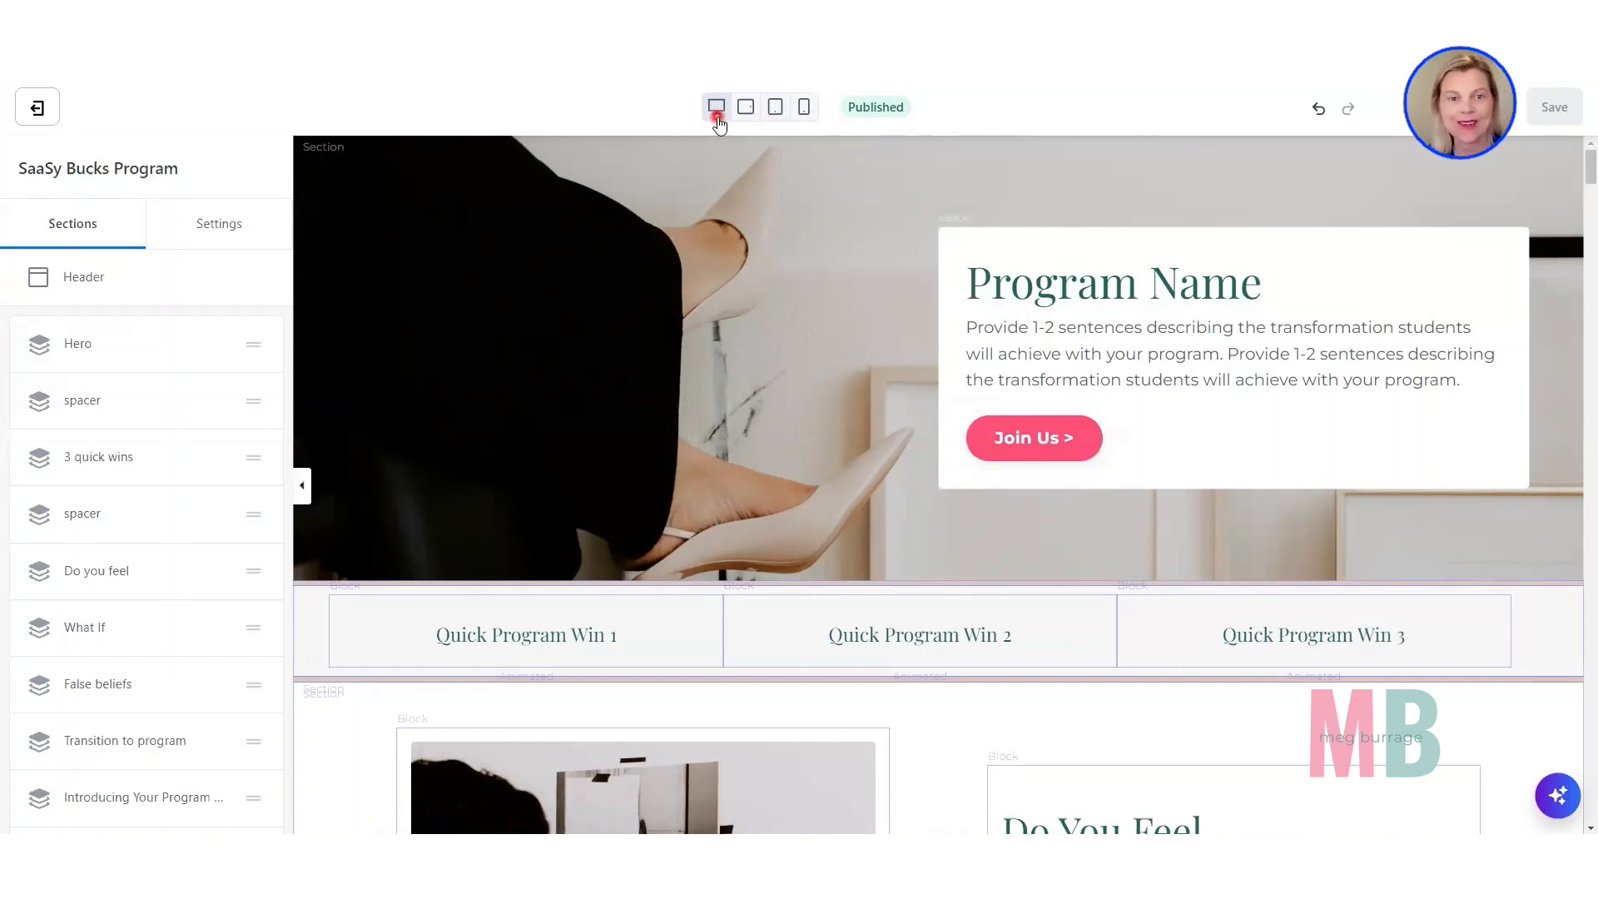
# Preview the page at landscape tablet and mobile sizes, ending on the desktop view.
pyautogui.click(750, 114)
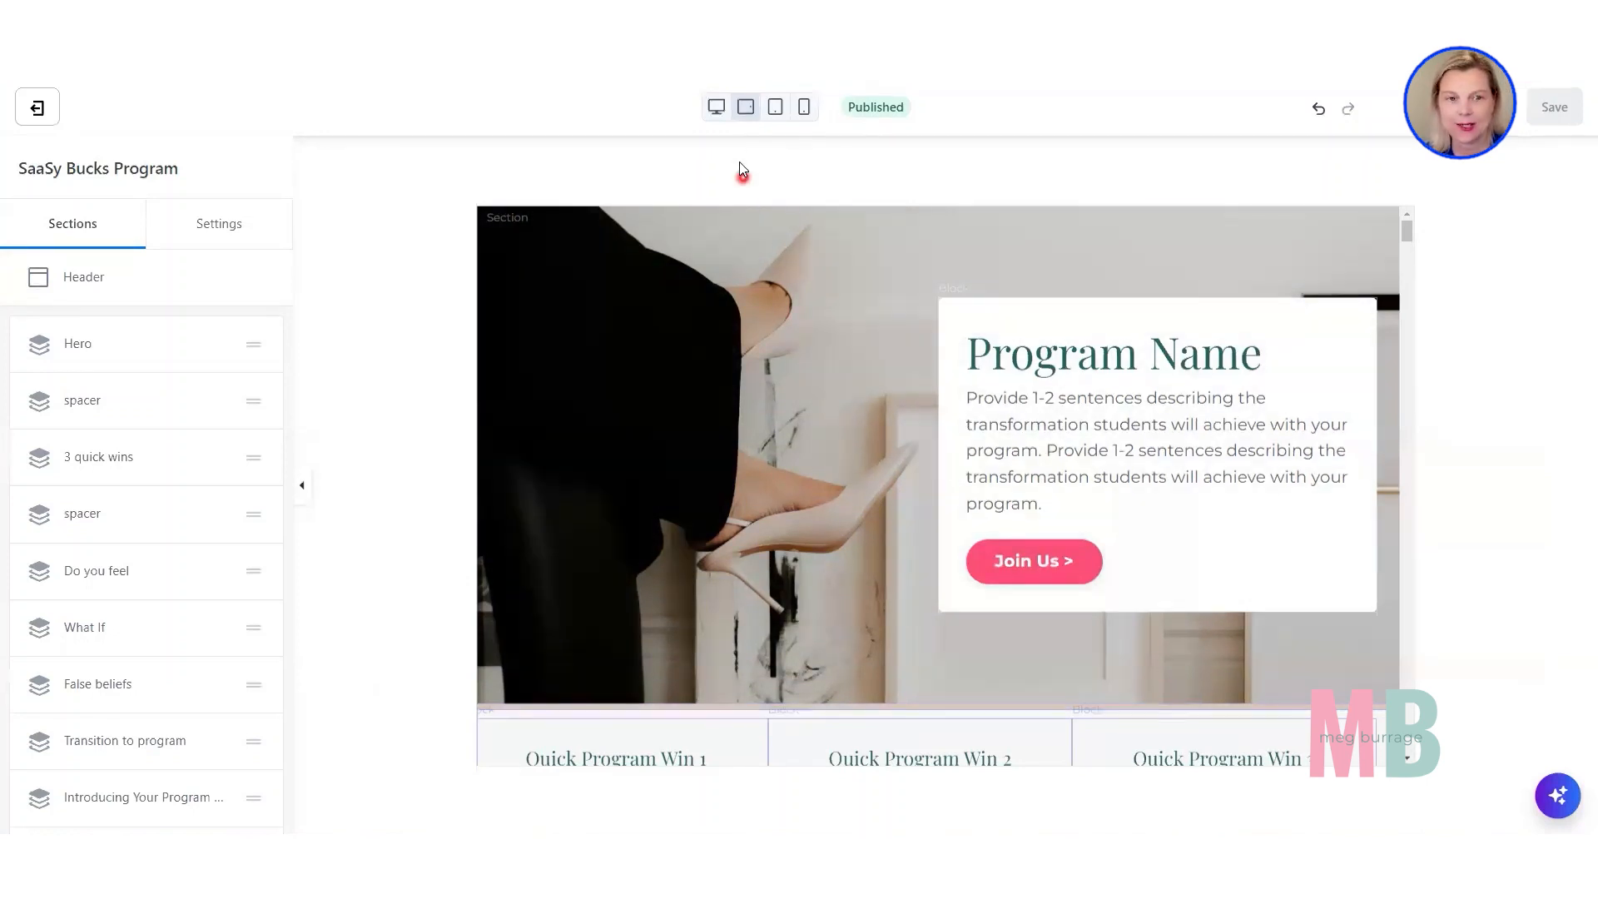
pyautogui.click(717, 111)
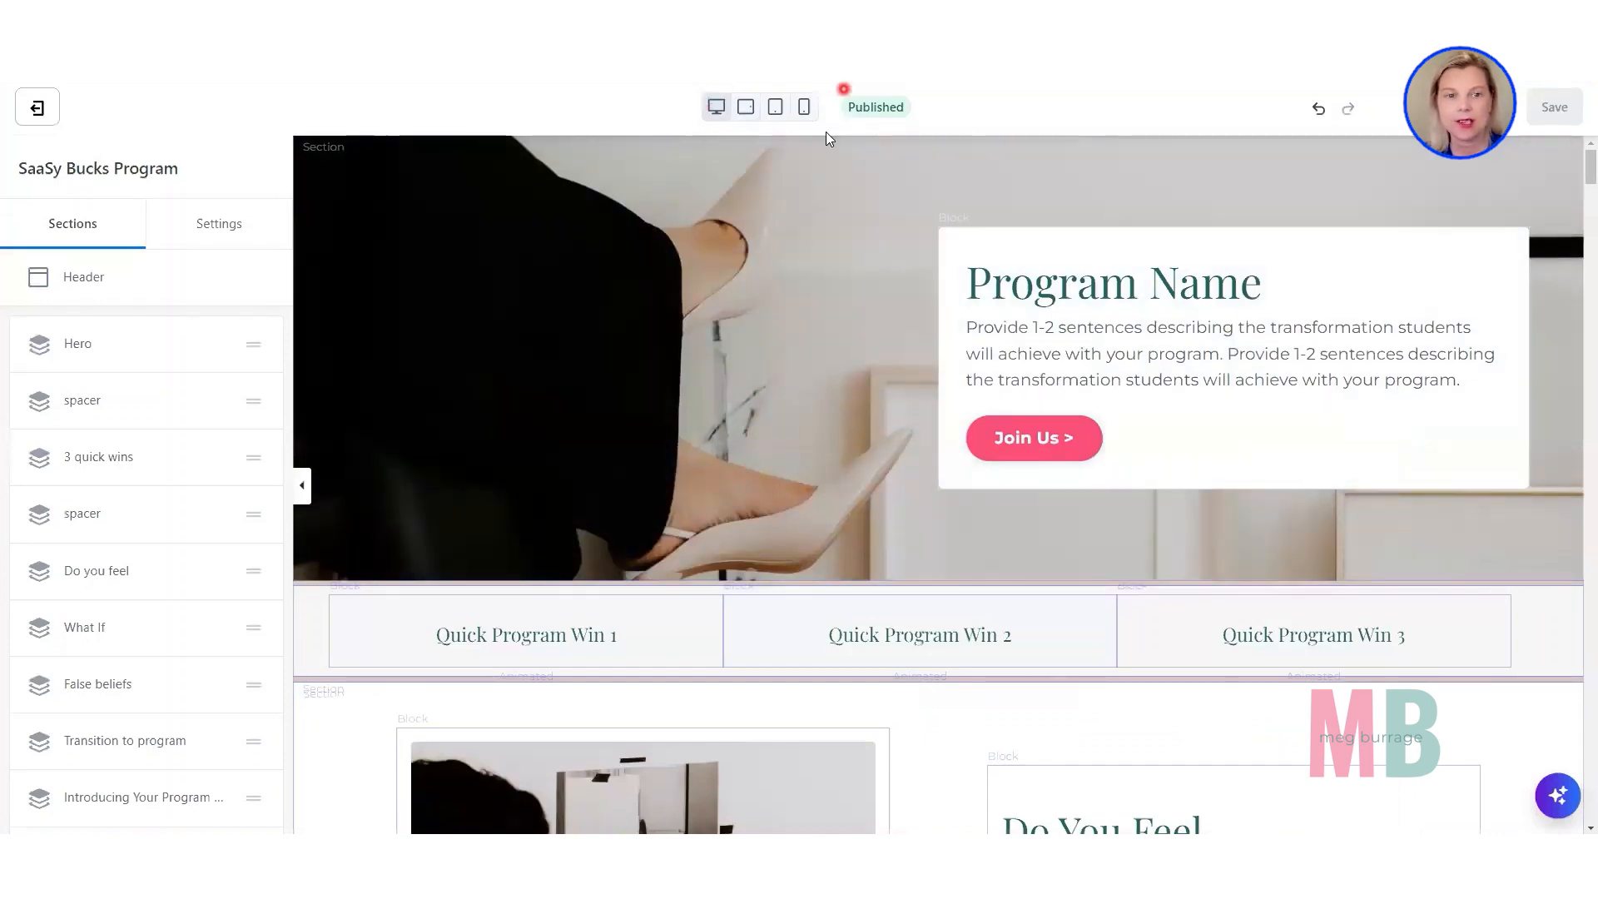
pyautogui.click(804, 109)
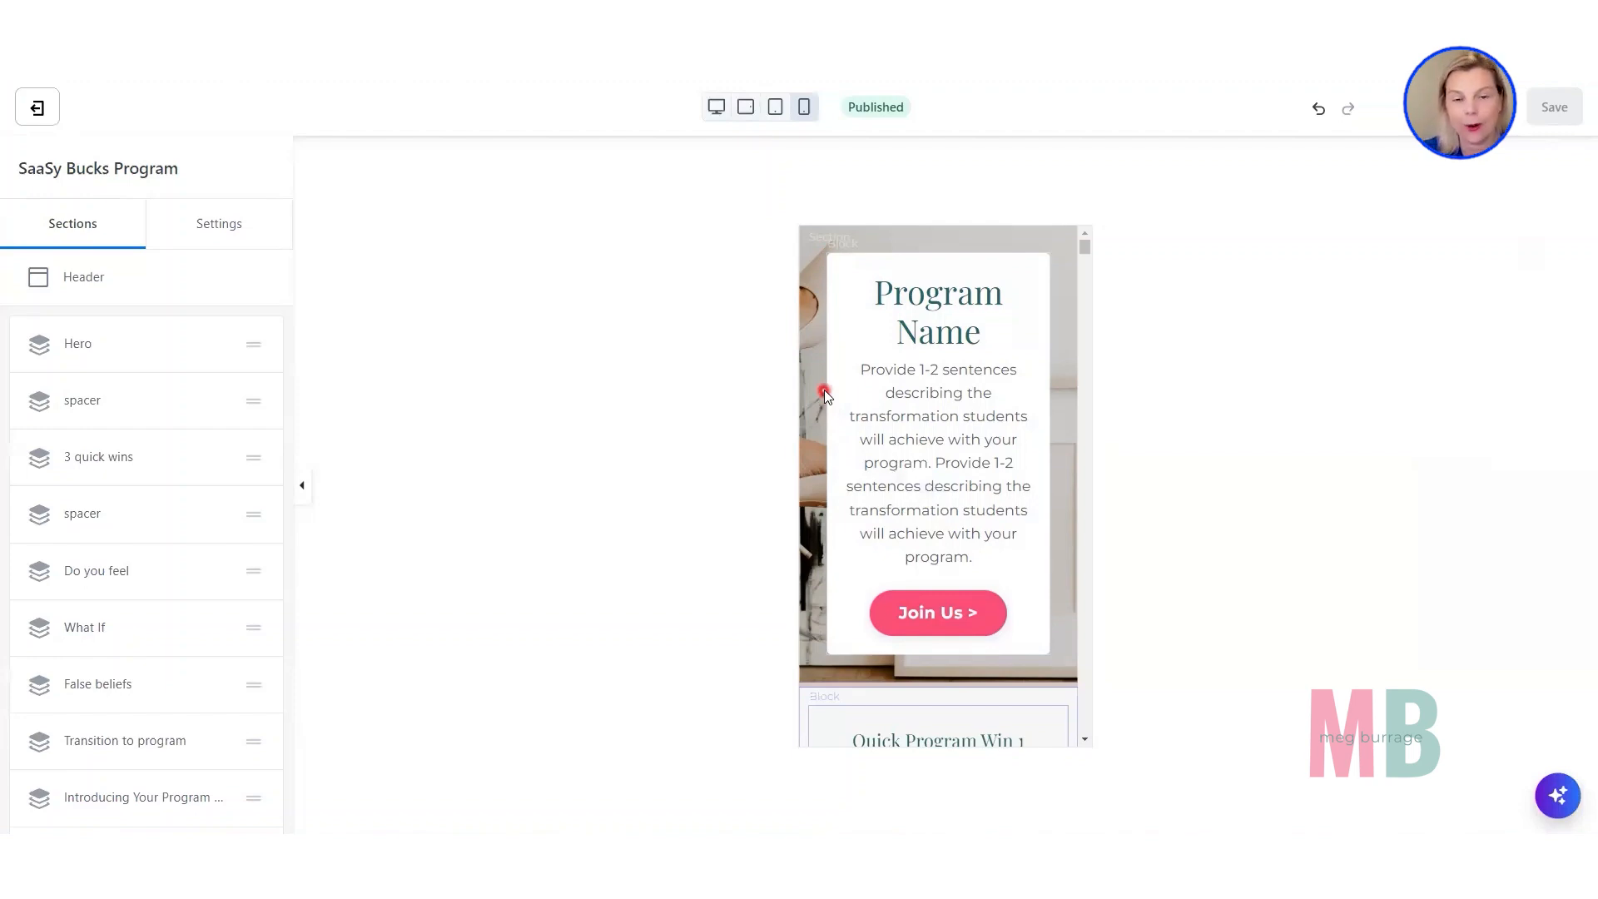
pyautogui.click(717, 107)
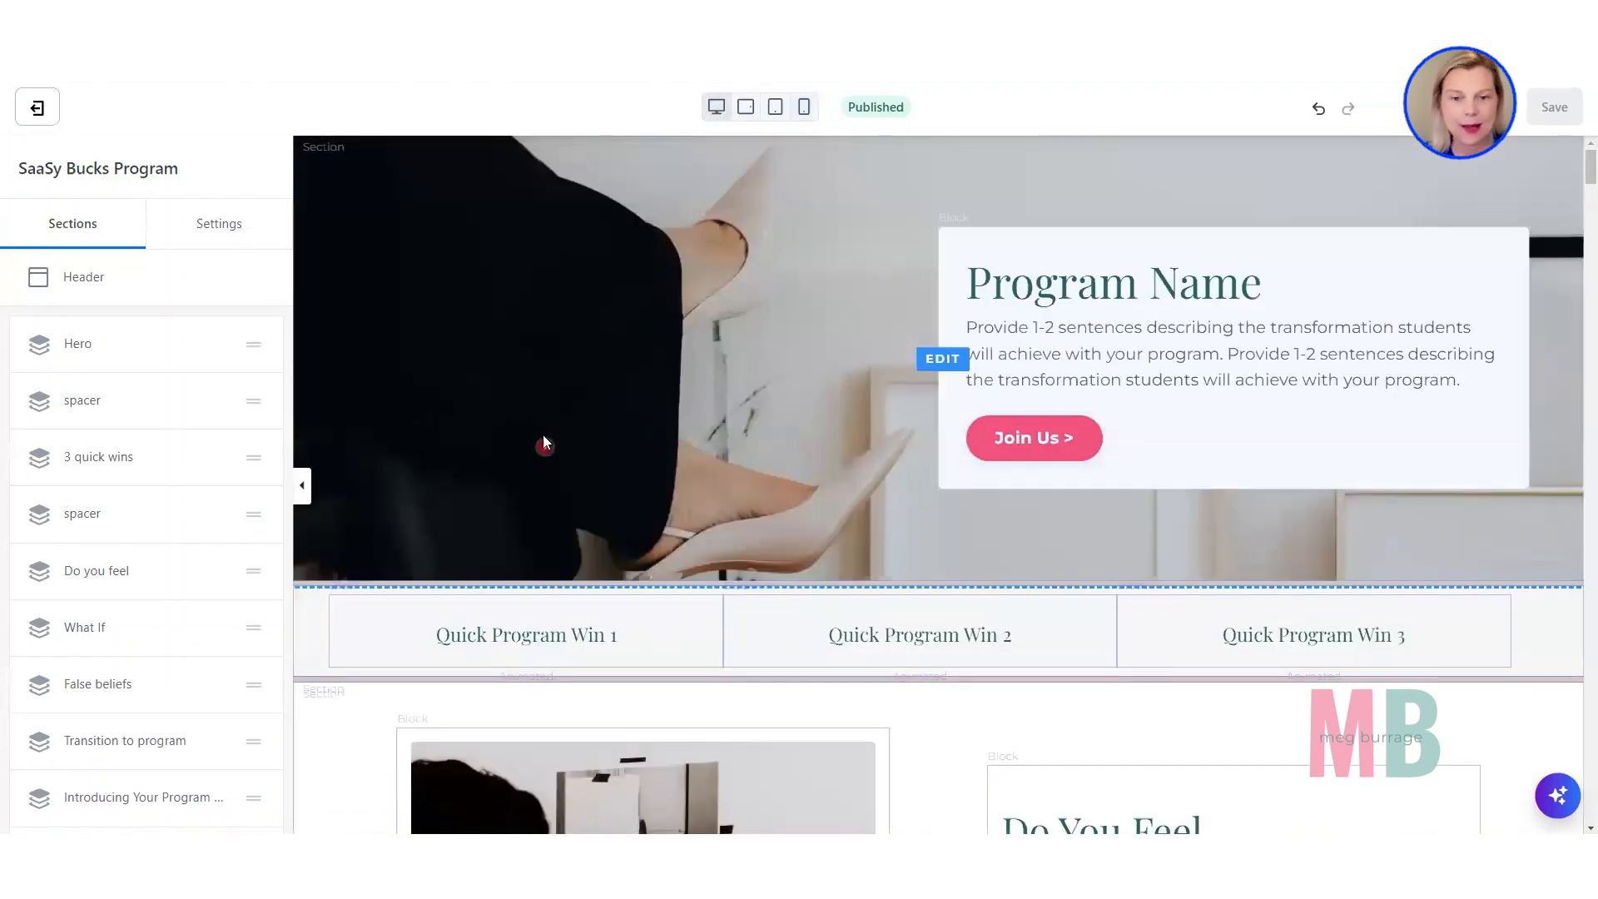
# Turn off the Fixed Background Image option in the Hero section's background settings.
pyautogui.scroll(-2, 619, 352)
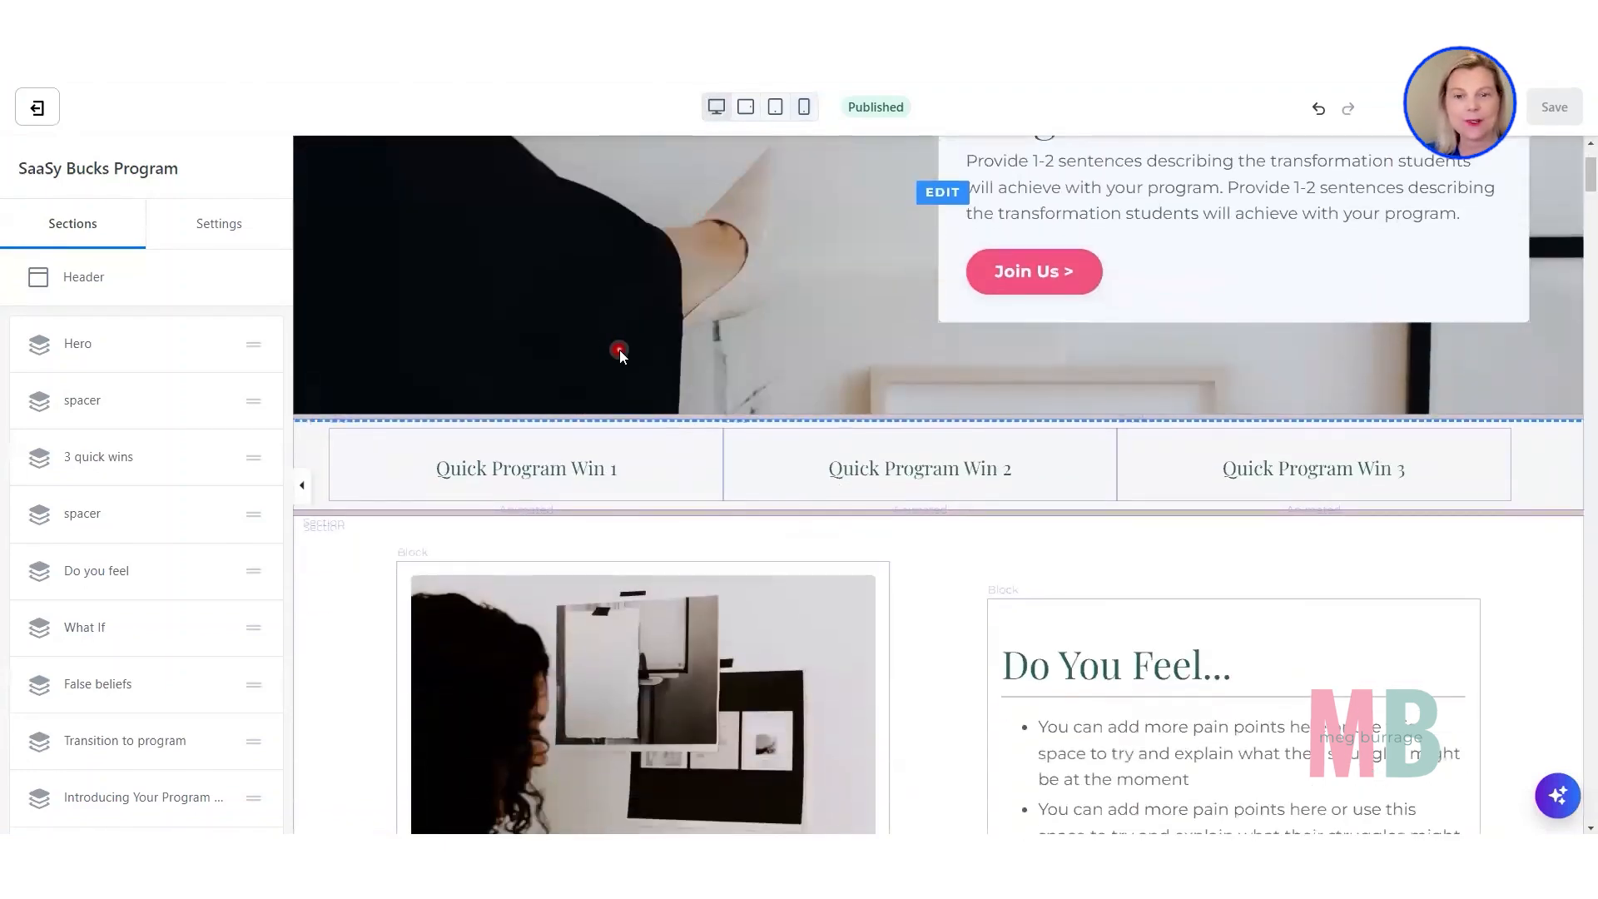
pyautogui.scroll(2, 619, 353)
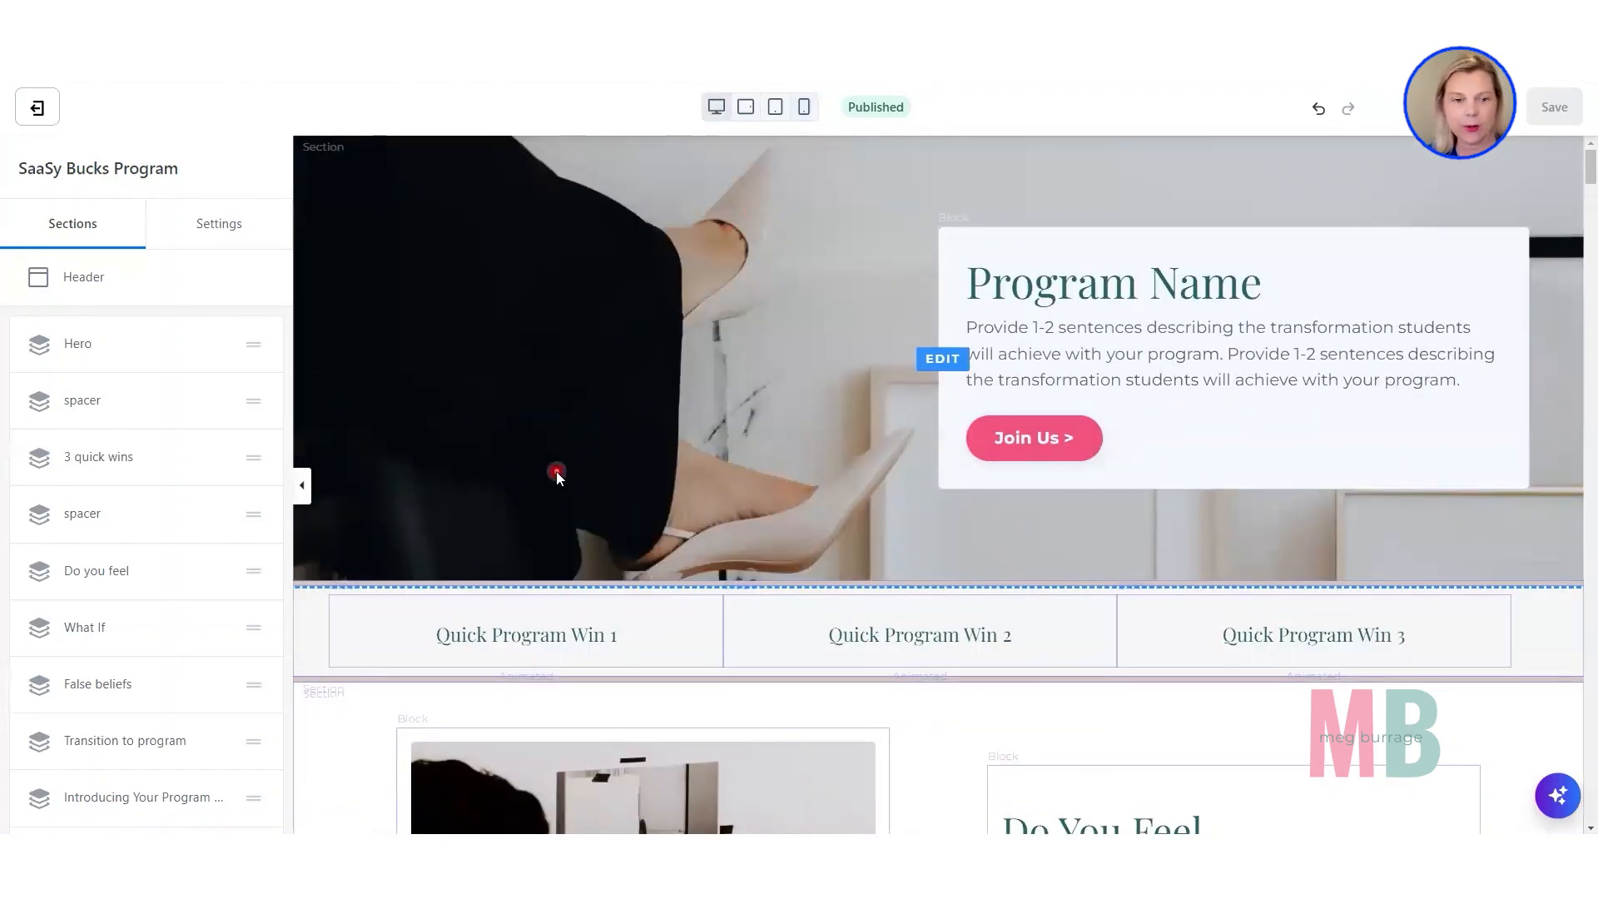
pyautogui.scroll(-1, 555, 471)
pyautogui.scroll(-1, 556, 469)
pyautogui.scroll(2, 556, 468)
pyautogui.click(498, 306)
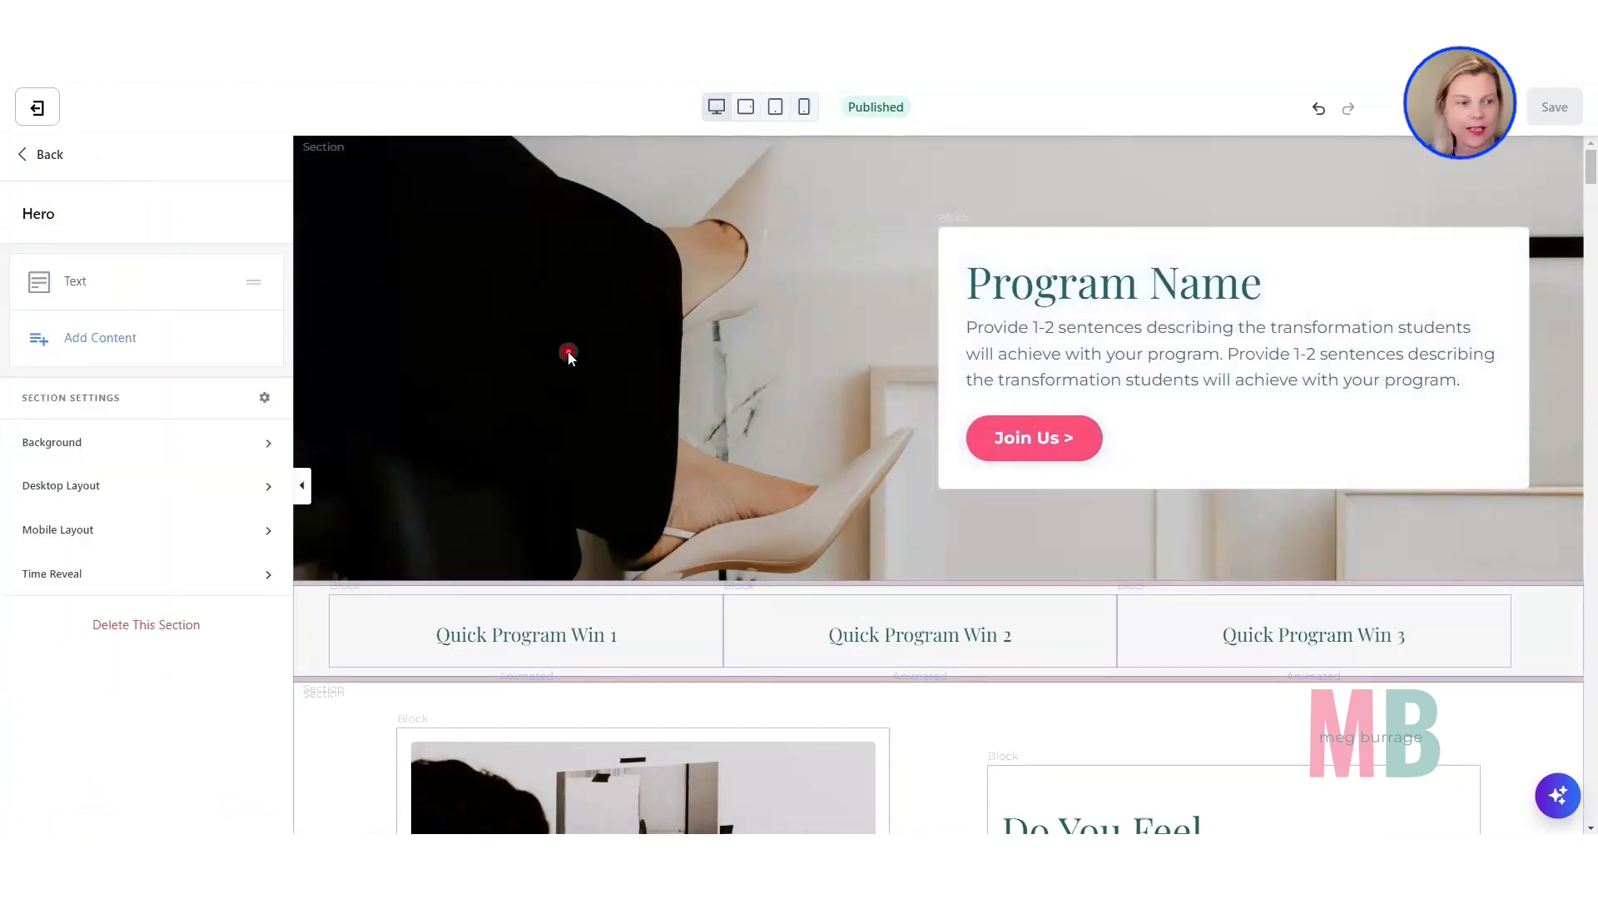
pyautogui.click(59, 448)
pyautogui.scroll(-5, 59, 448)
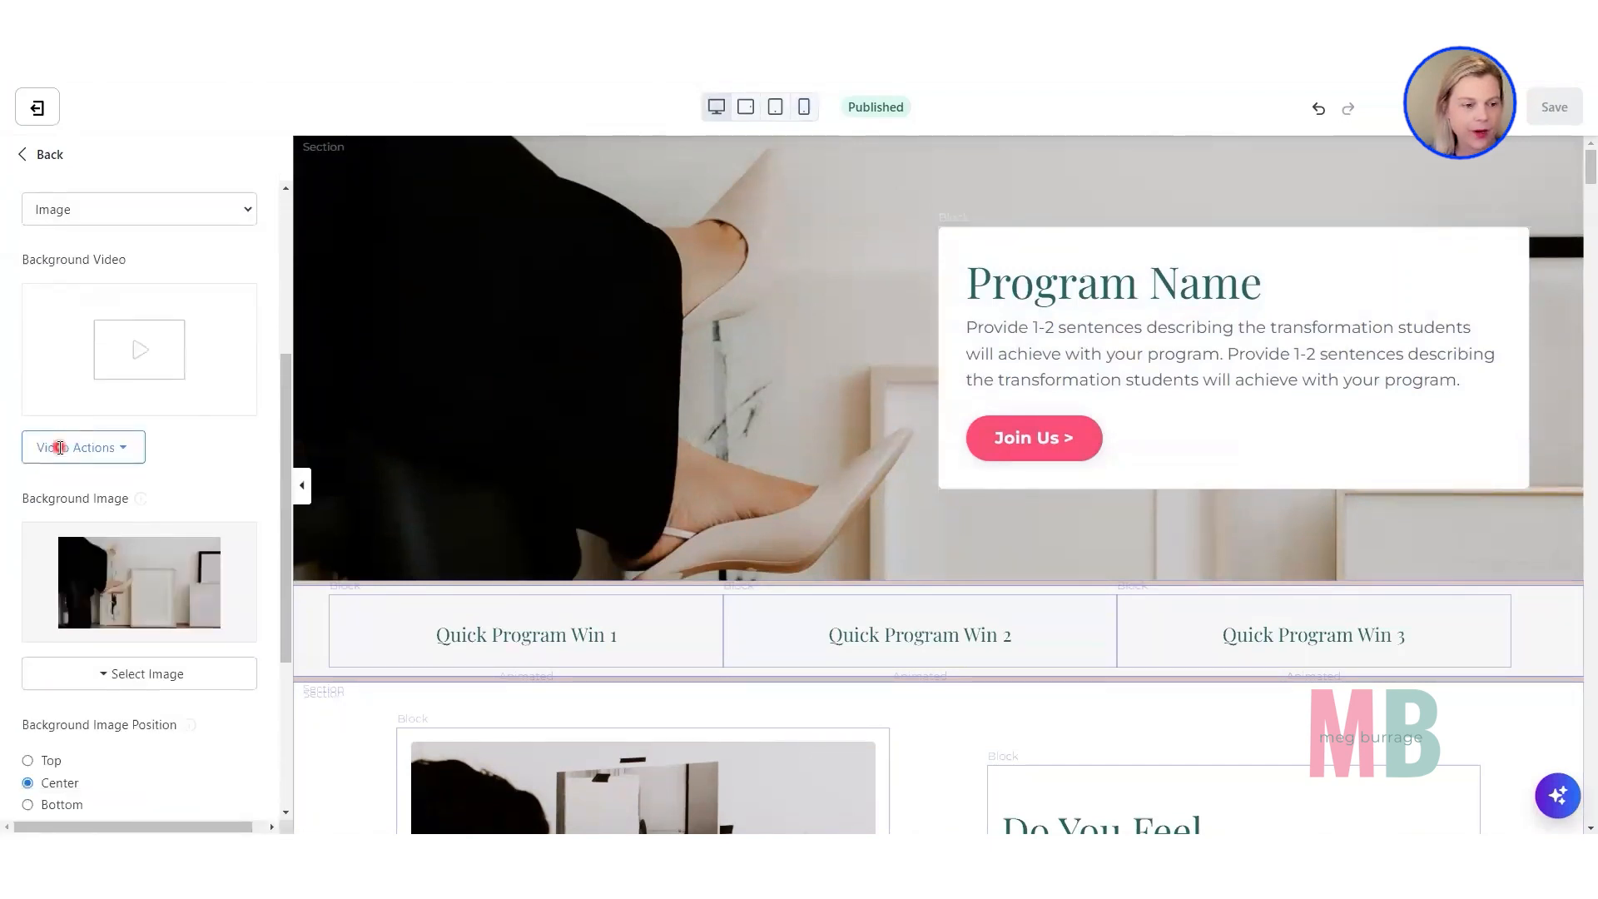
pyautogui.scroll(-3, 59, 448)
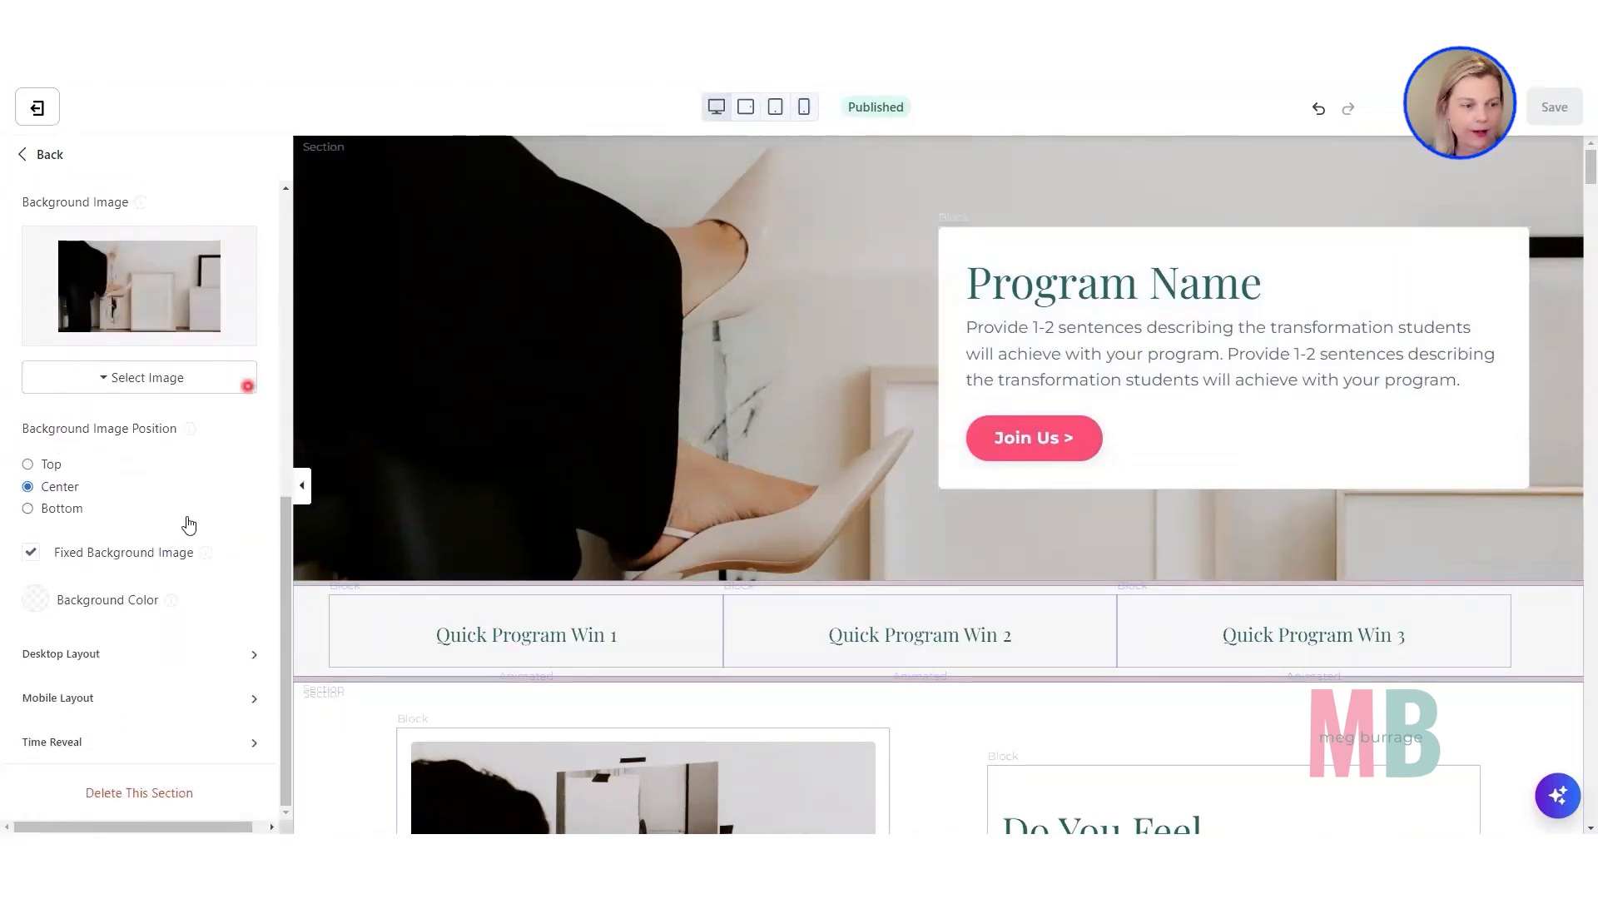
pyautogui.click(31, 555)
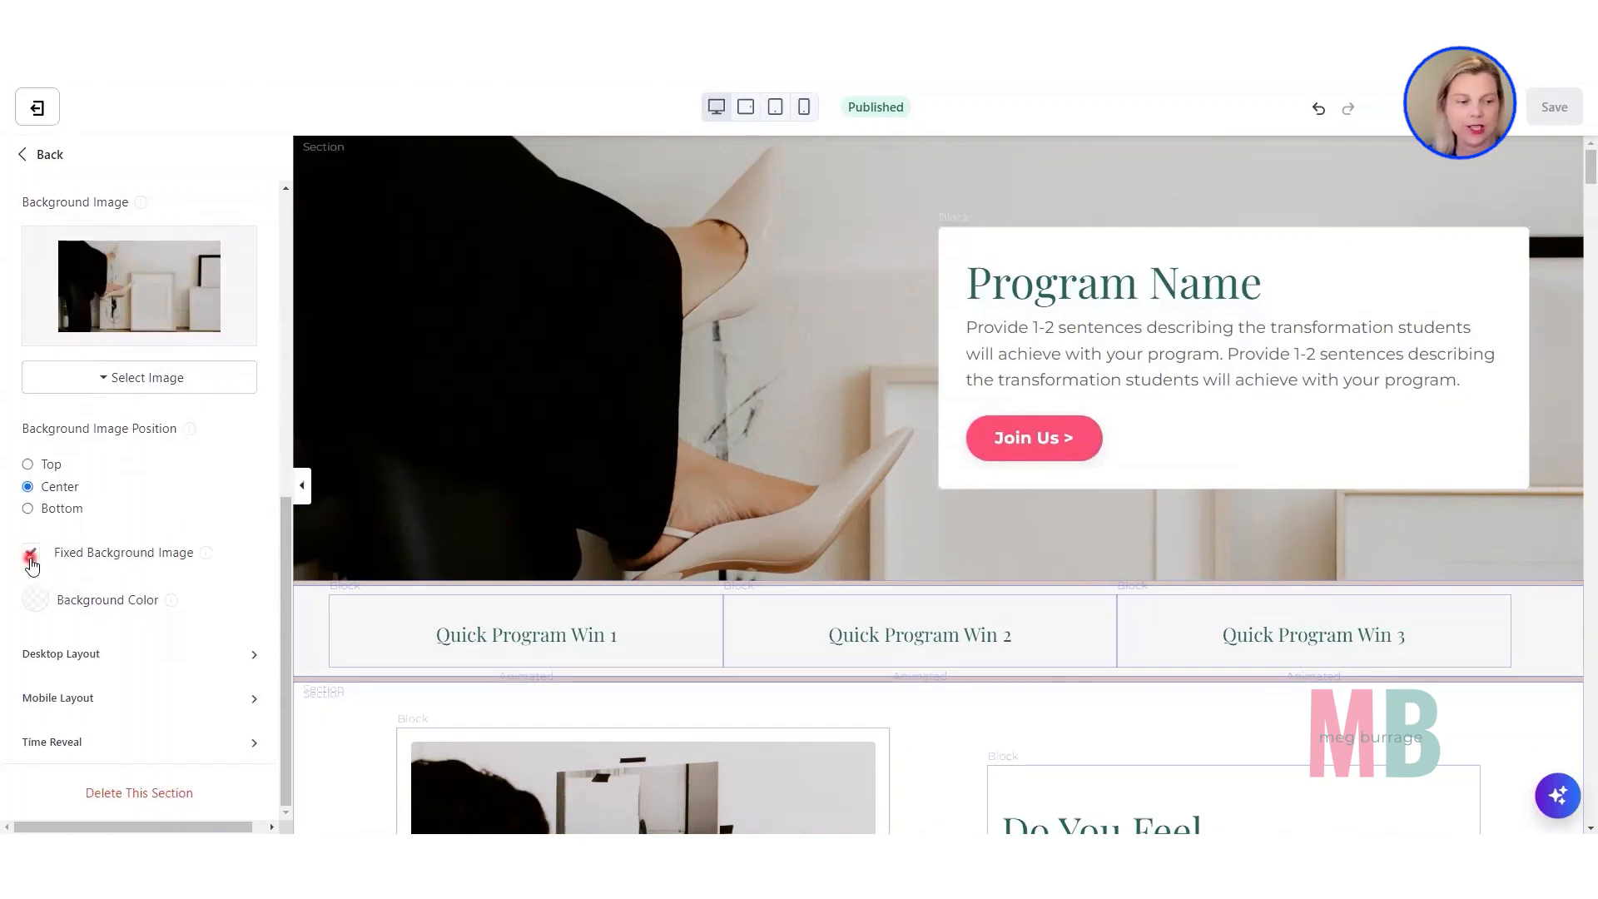
pyautogui.click(31, 558)
# Examine how the Hero background image moves with the page while scrolling.
pyautogui.scroll(-1, 617, 420)
pyautogui.scroll(-1, 616, 424)
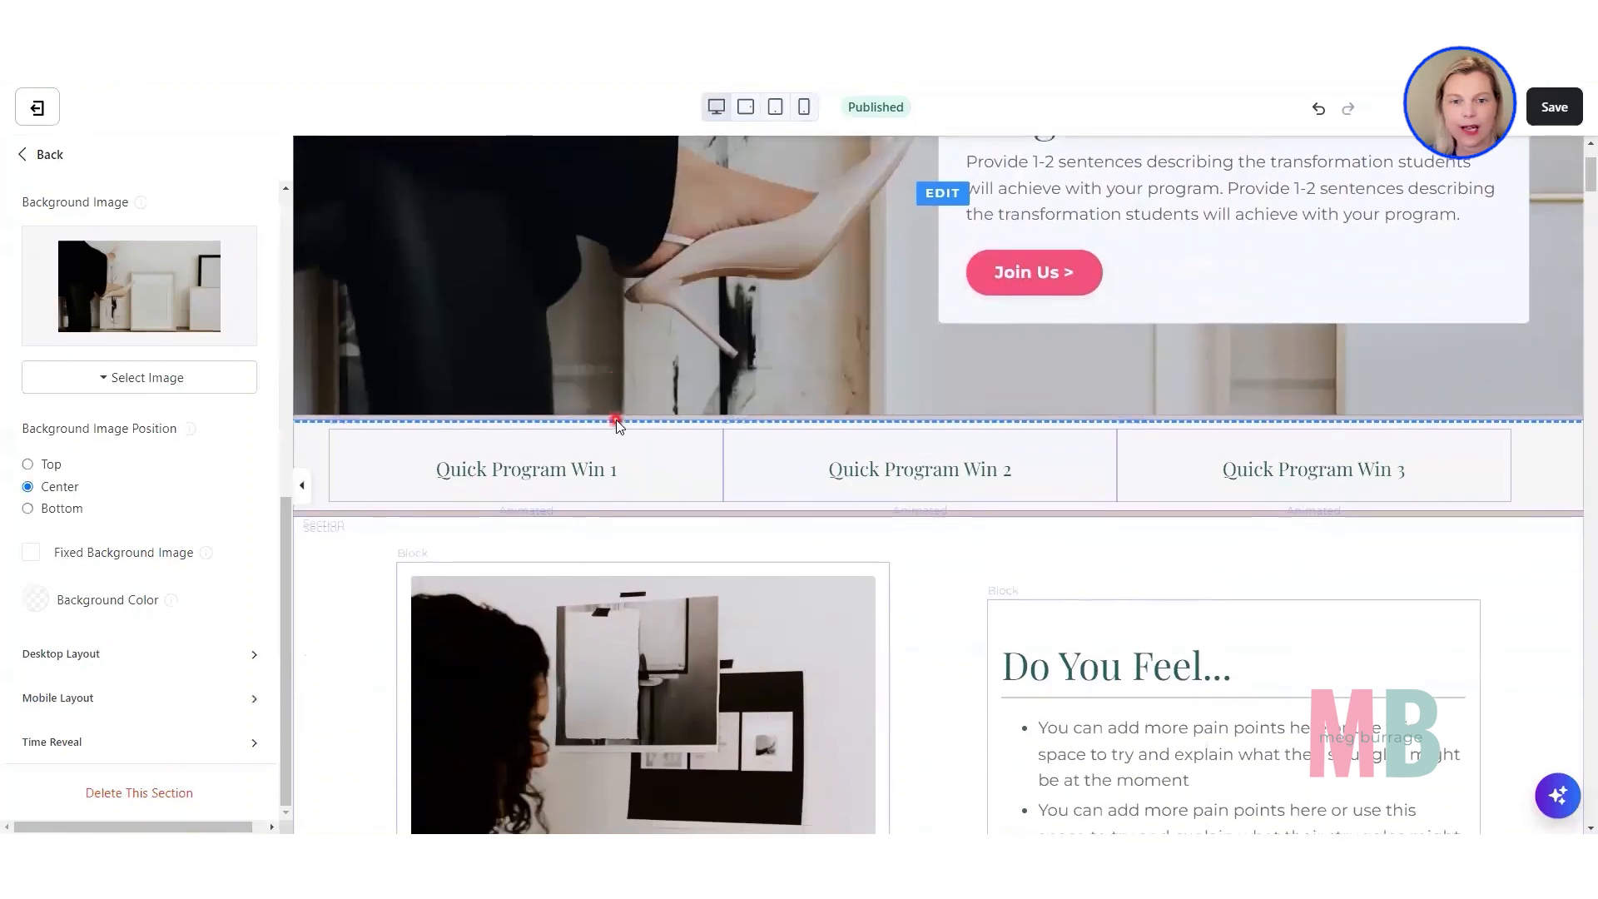
pyautogui.scroll(2, 615, 424)
pyautogui.scroll(-2, 616, 425)
pyautogui.scroll(1, 616, 420)
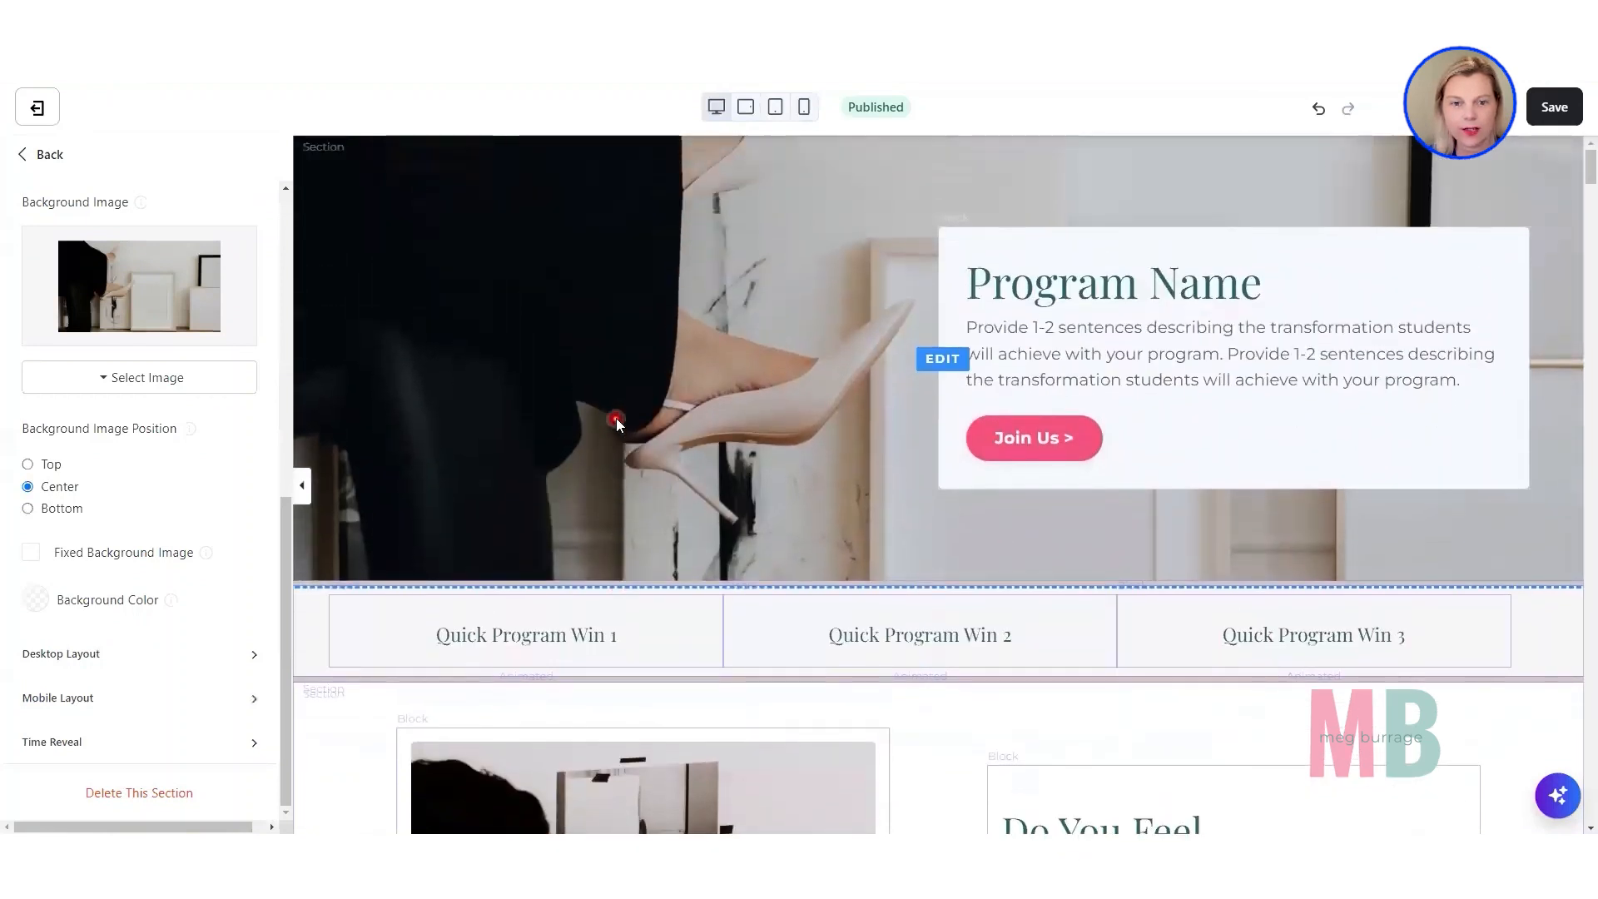
pyautogui.scroll(-1, 616, 417)
pyautogui.scroll(1, 616, 417)
pyautogui.scroll(-1, 616, 418)
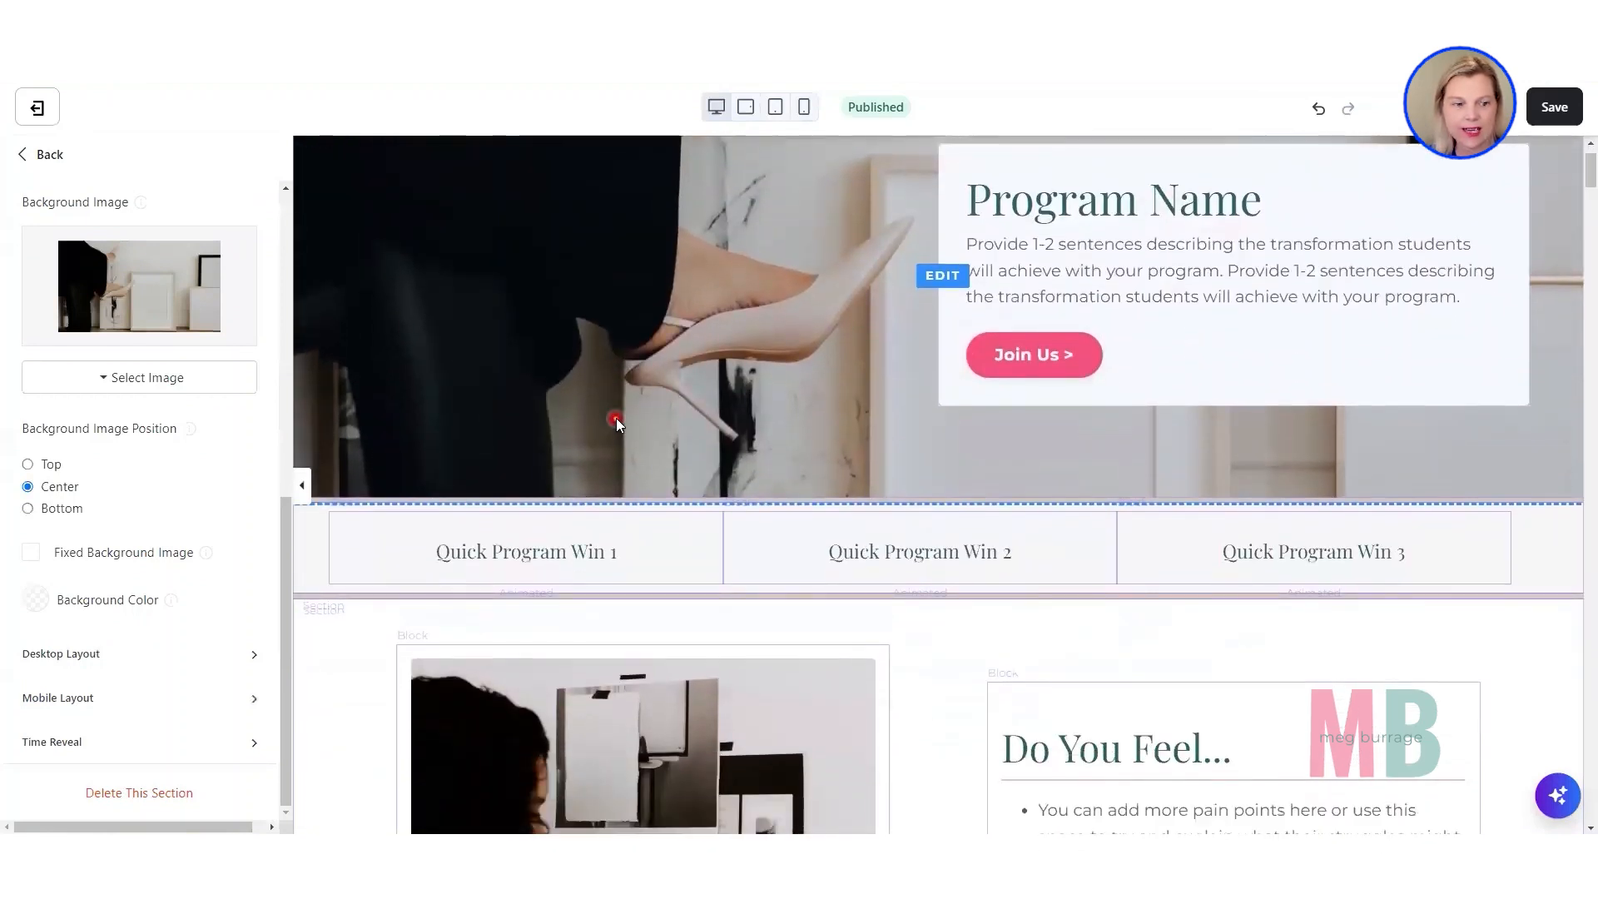
pyautogui.scroll(1, 598, 432)
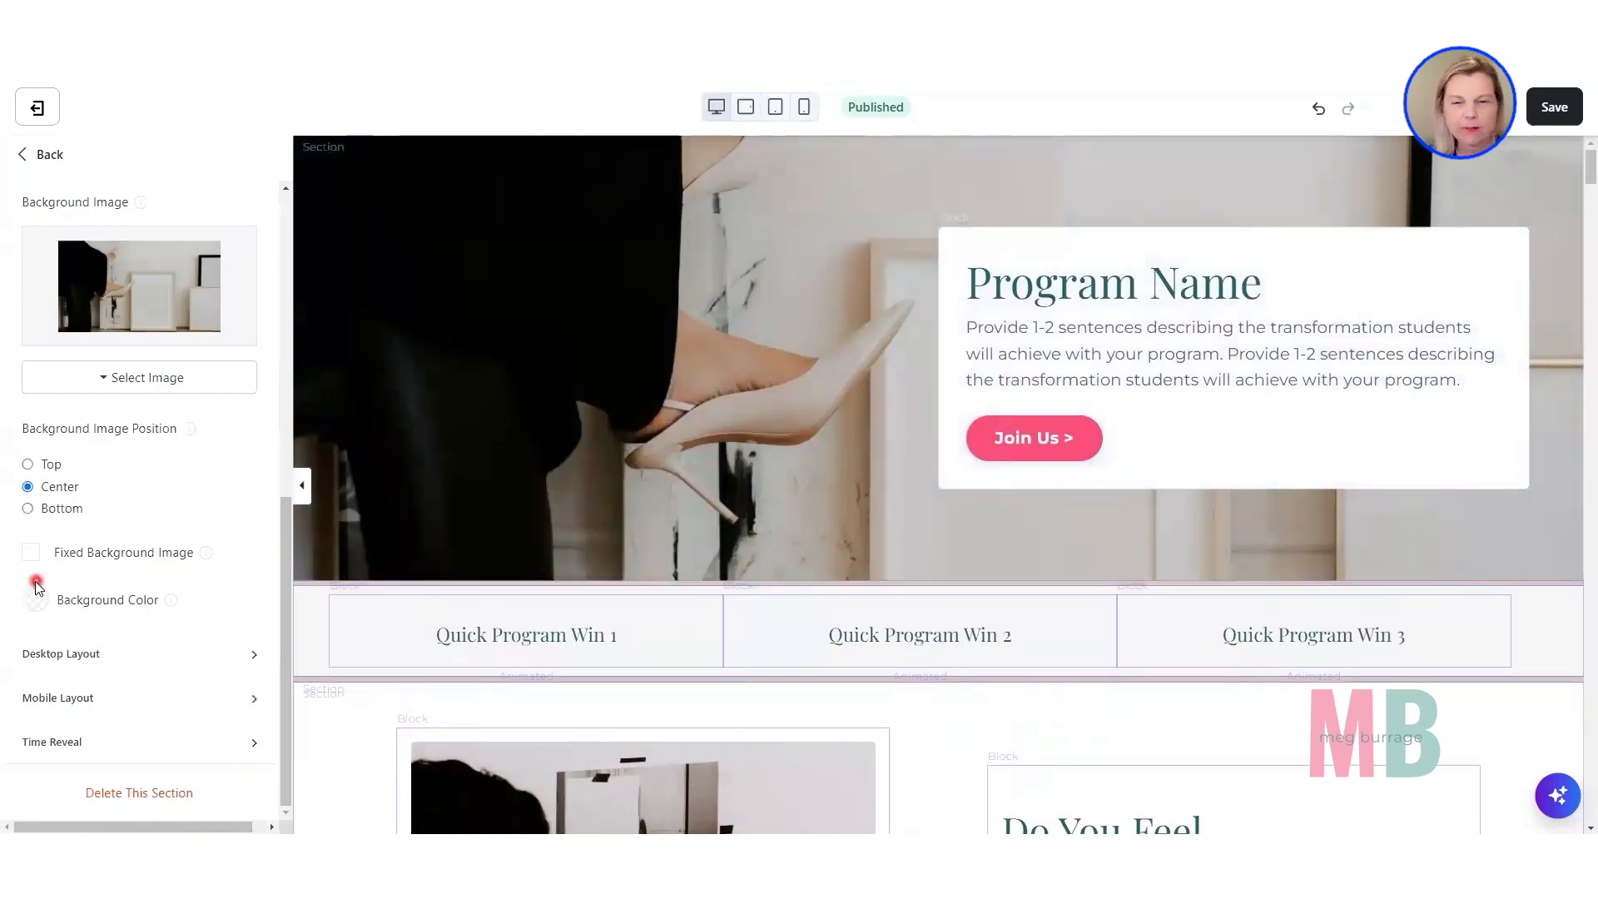
# Turn the Hero section's Fixed Background Image option back on and check the scrolling effect.
pyautogui.click(36, 554)
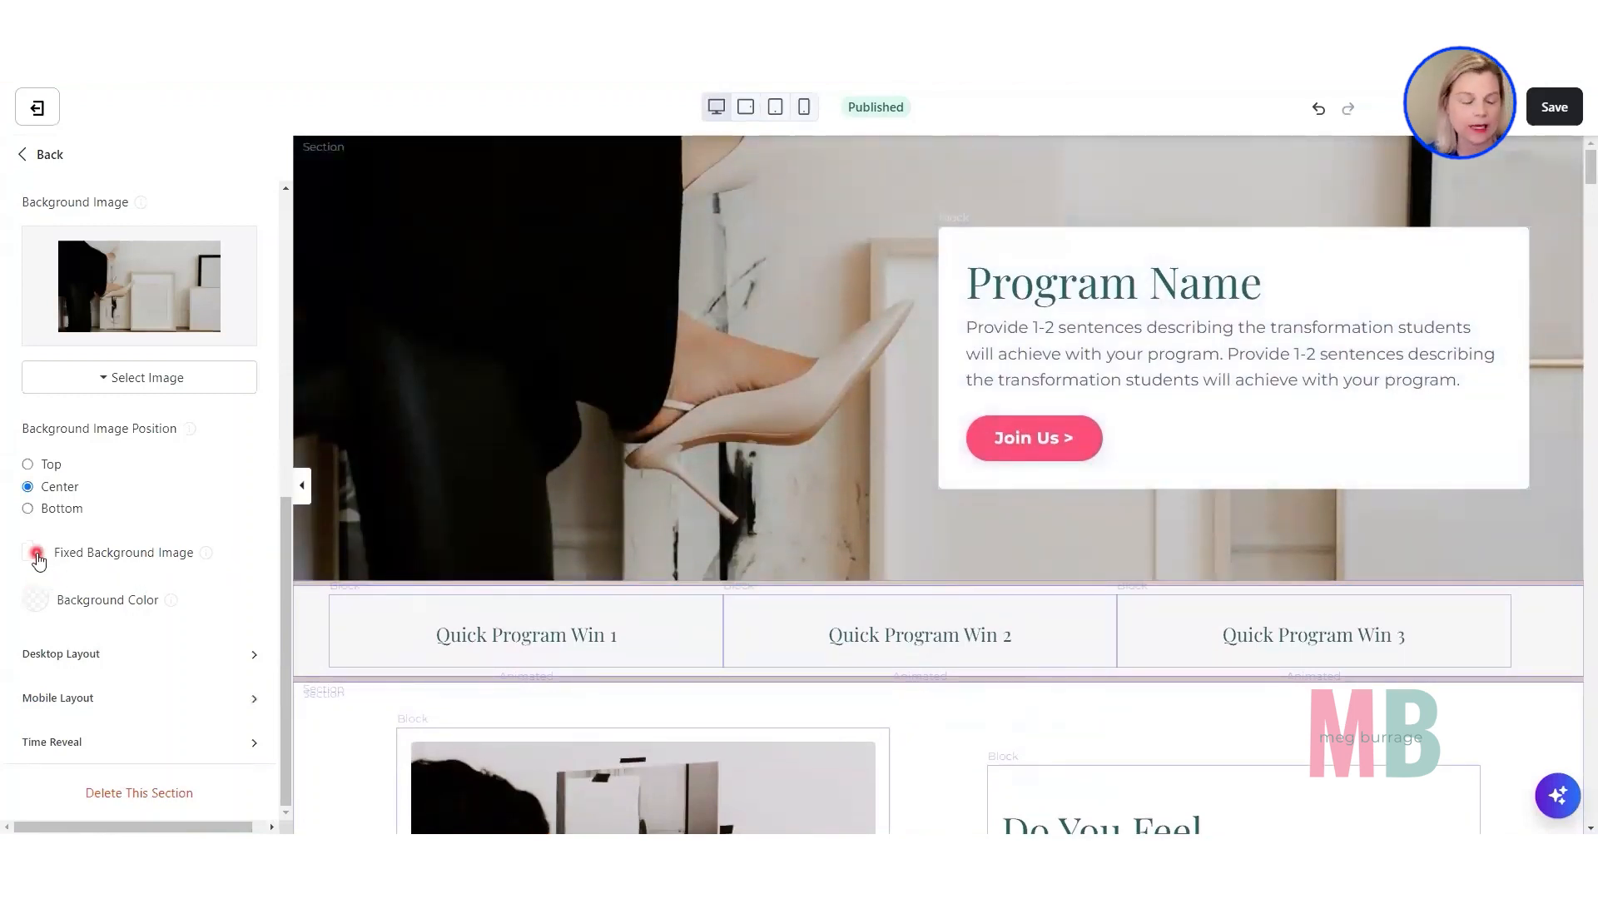
pyautogui.click(35, 554)
pyautogui.click(758, 367)
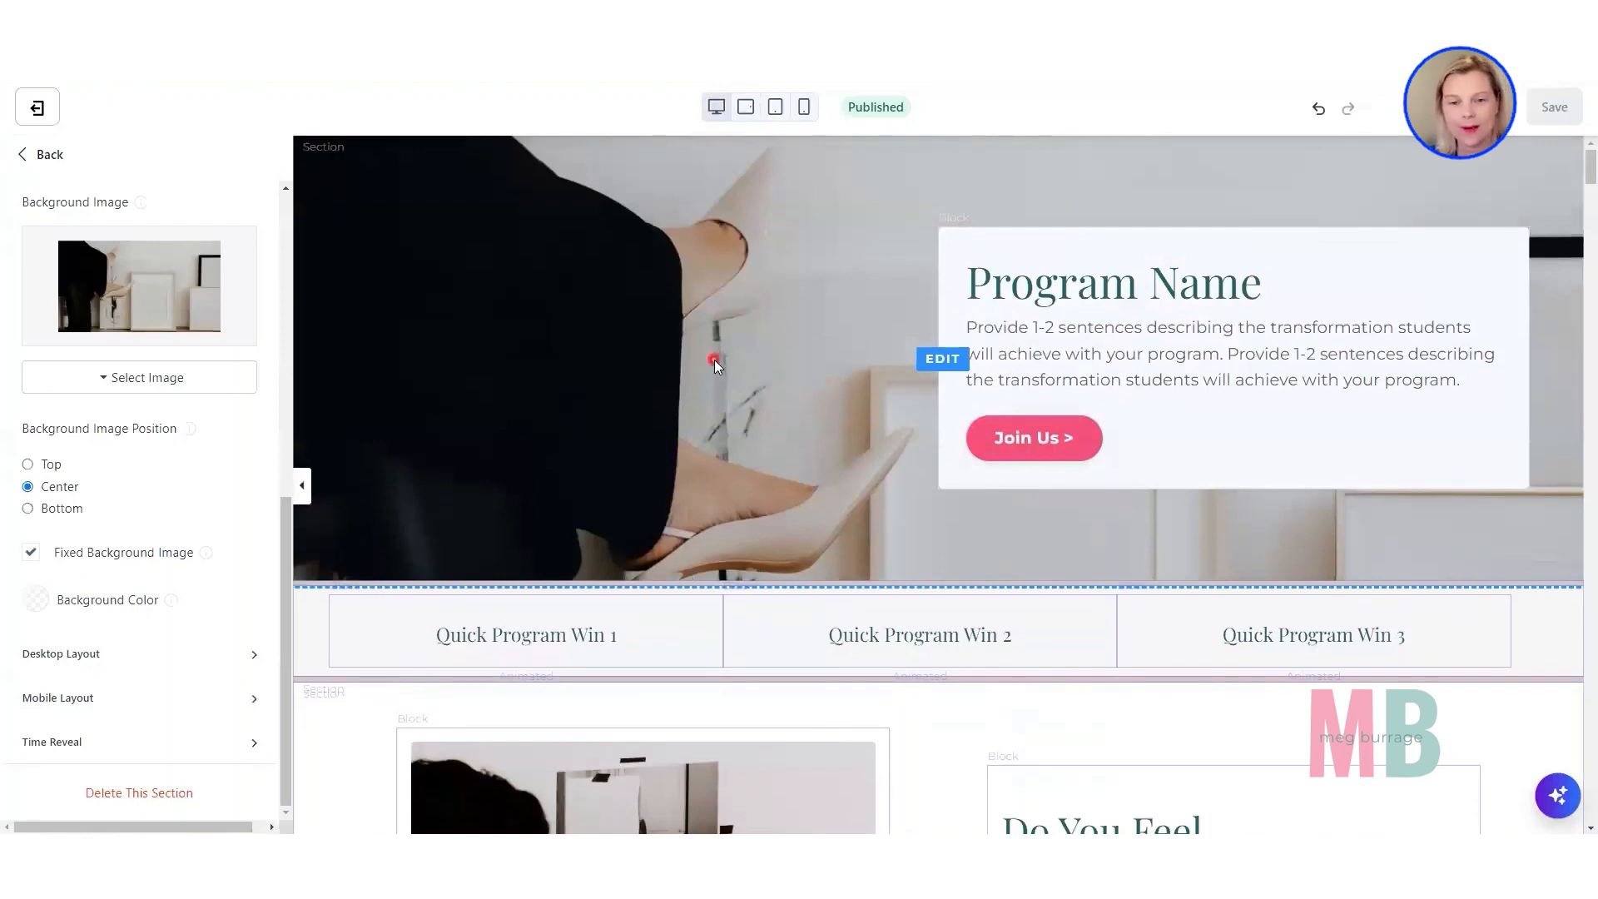
pyautogui.scroll(-2, 714, 359)
pyautogui.scroll(2, 714, 360)
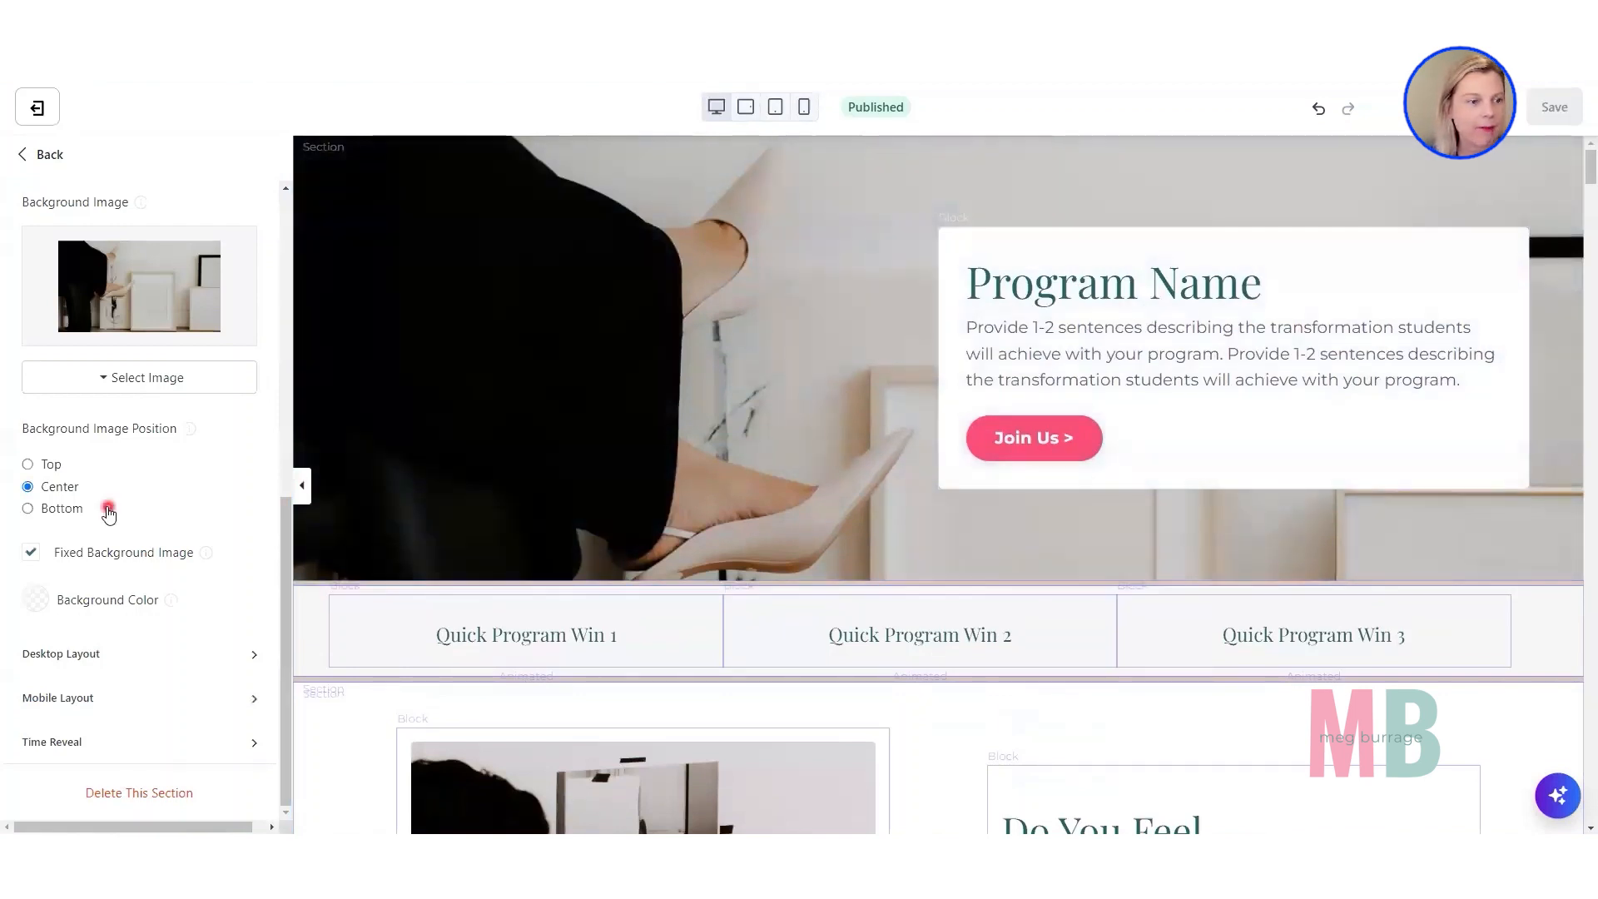
# Set the Hero section's Background Media Type to None.
pyautogui.scroll(6, 108, 509)
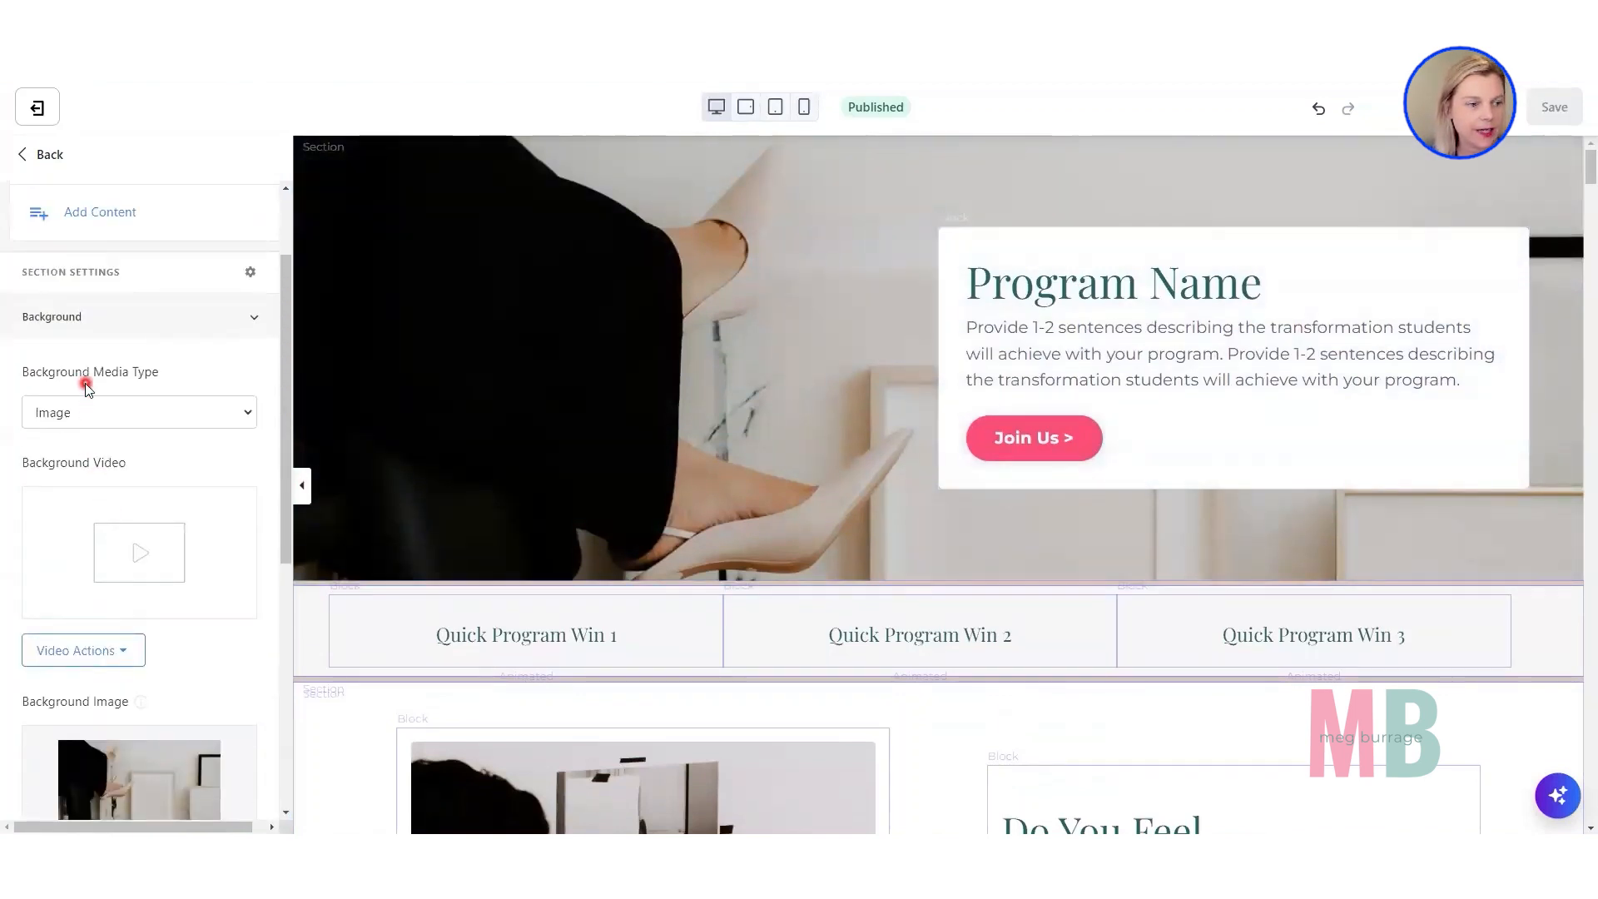
pyautogui.click(107, 428)
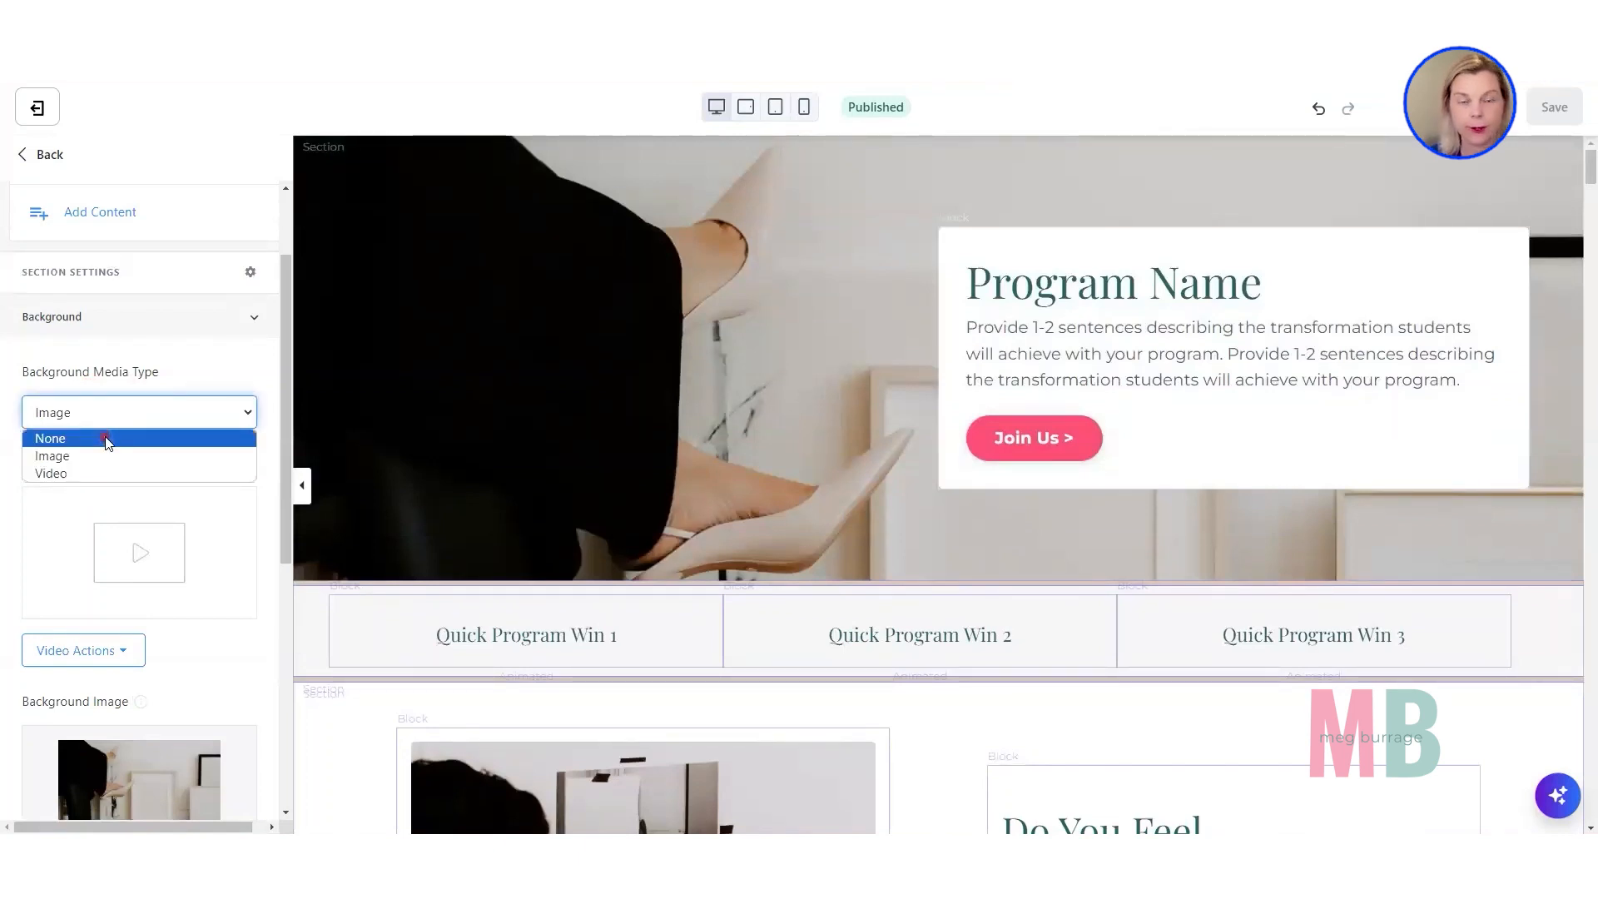
pyautogui.click(107, 438)
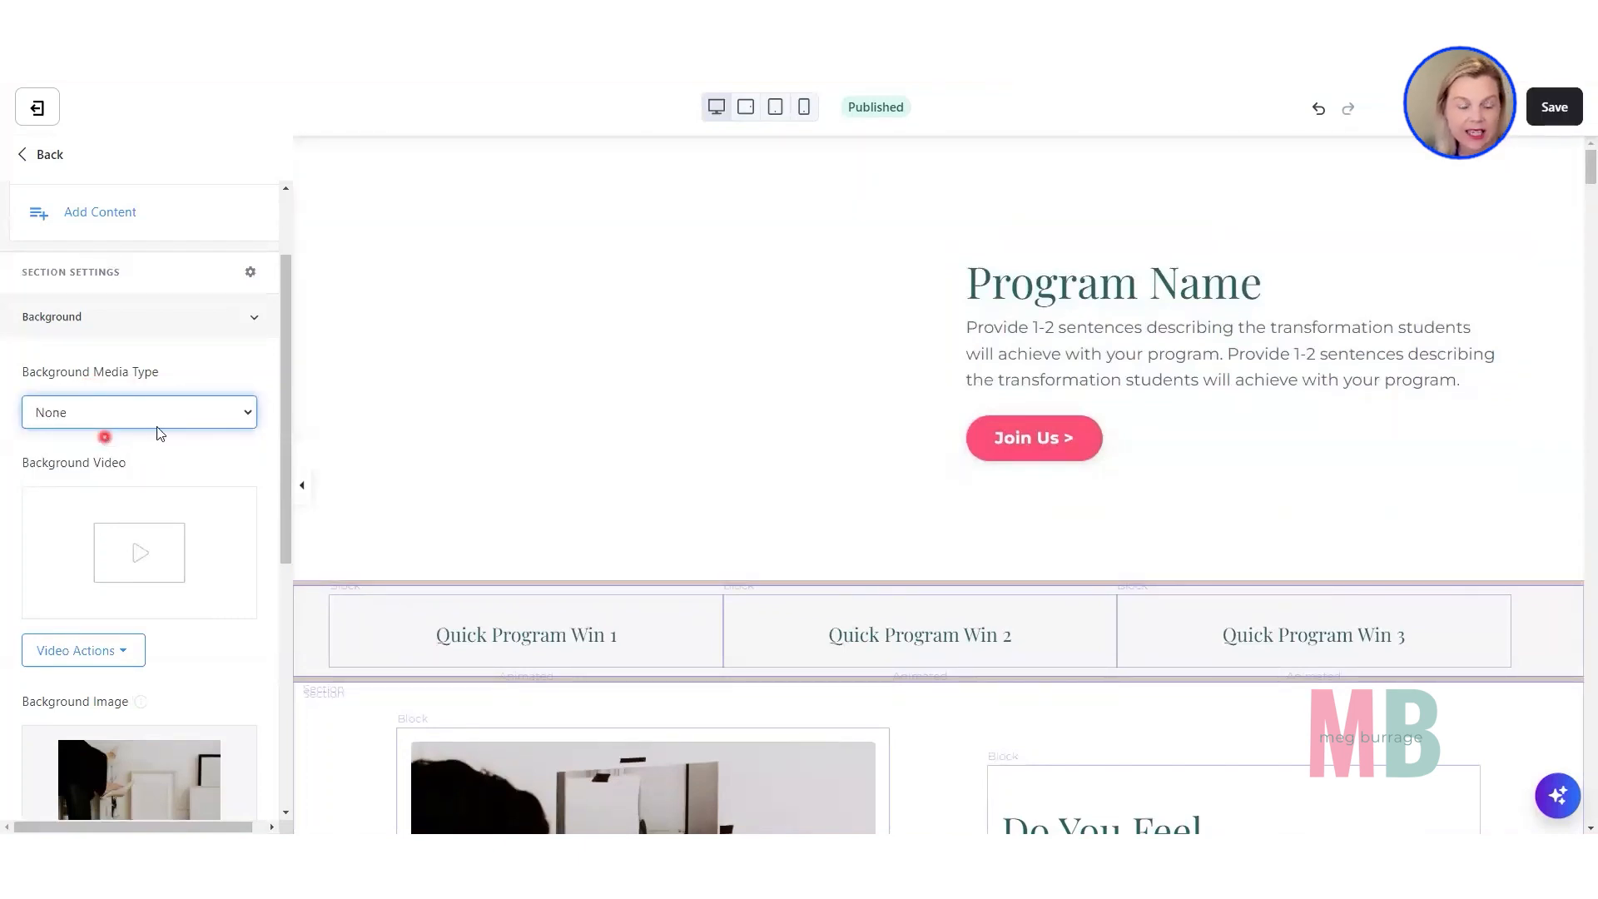
# Set the Hero section's background color to the light pink swatch FFAABD.
pyautogui.scroll(-6, 143, 543)
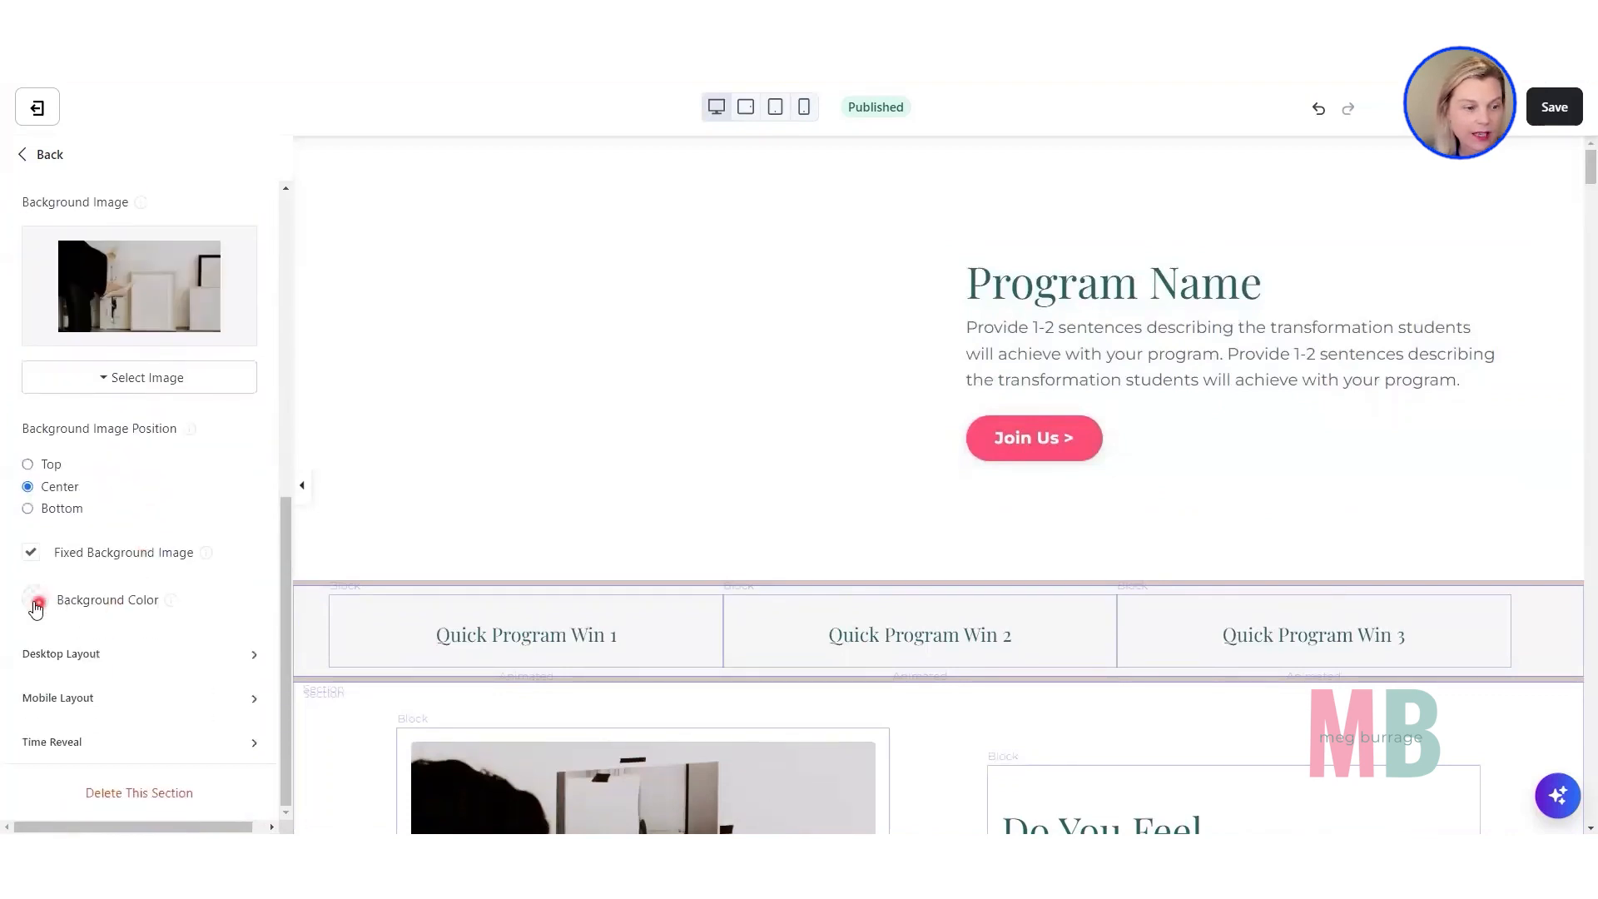
pyautogui.click(33, 603)
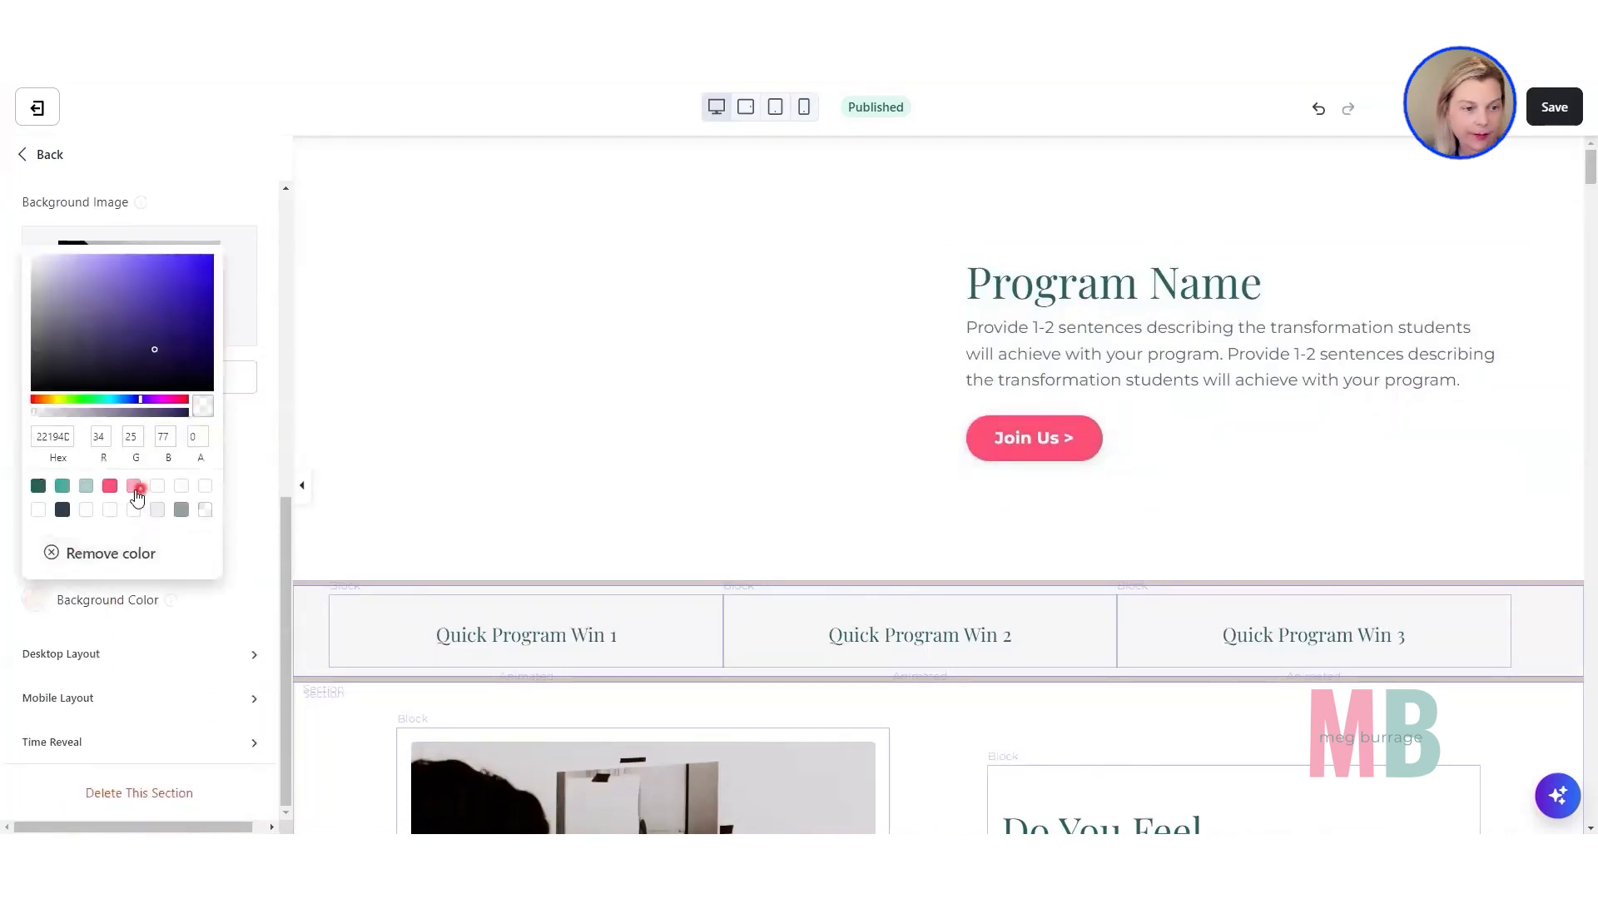
pyautogui.click(133, 487)
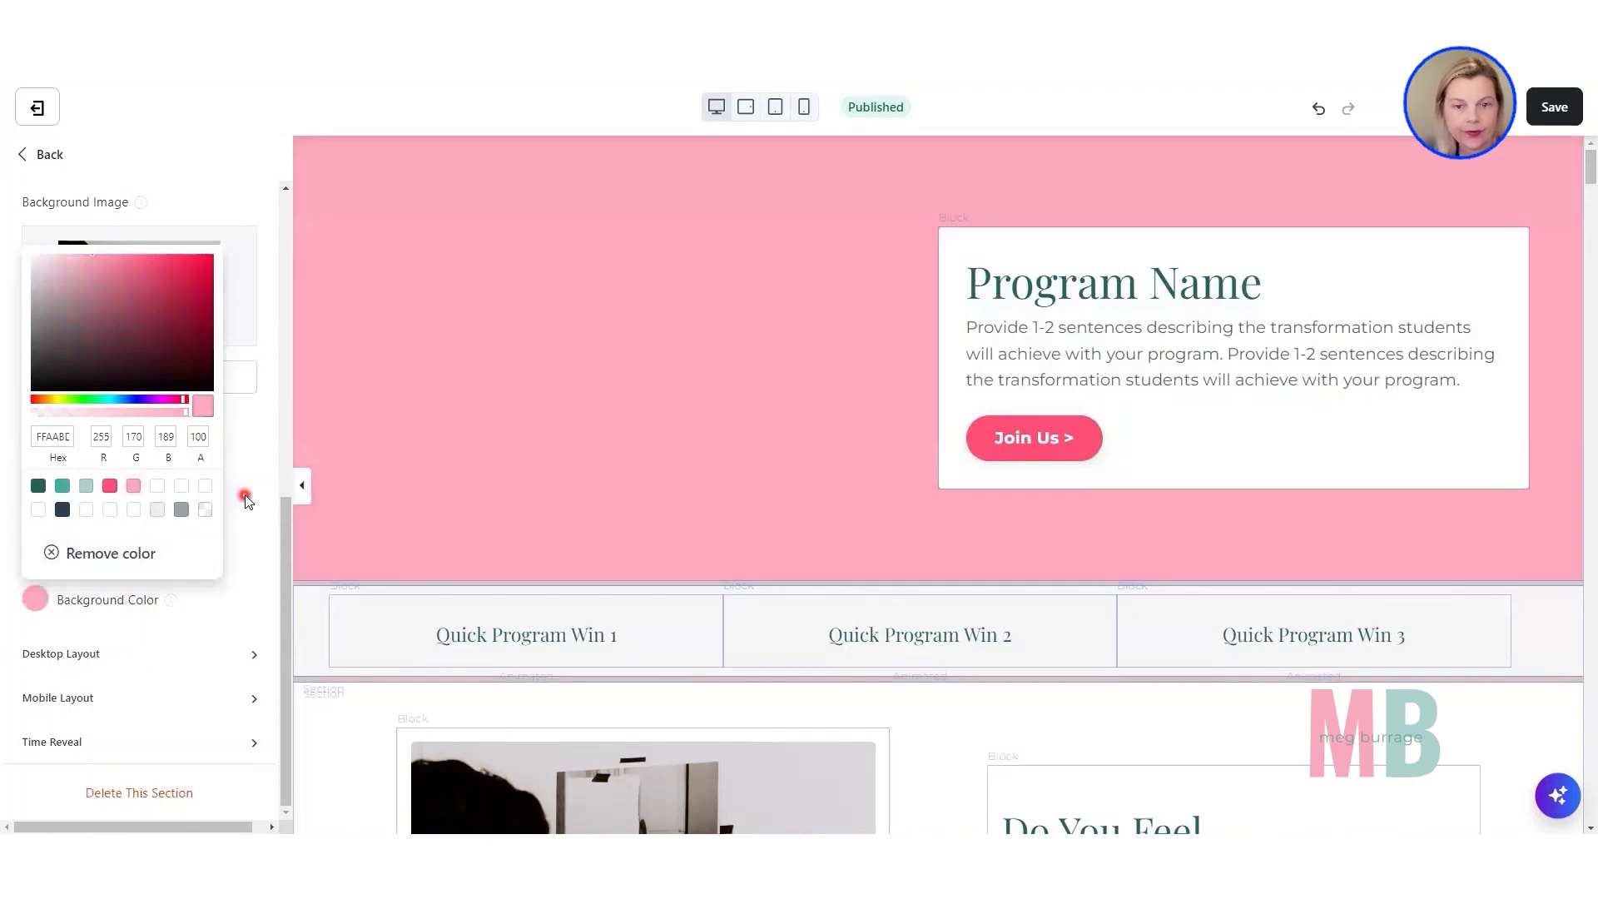
pyautogui.click(246, 499)
# Set the Hero section's Background Media Type to Image.
pyautogui.scroll(5, 243, 499)
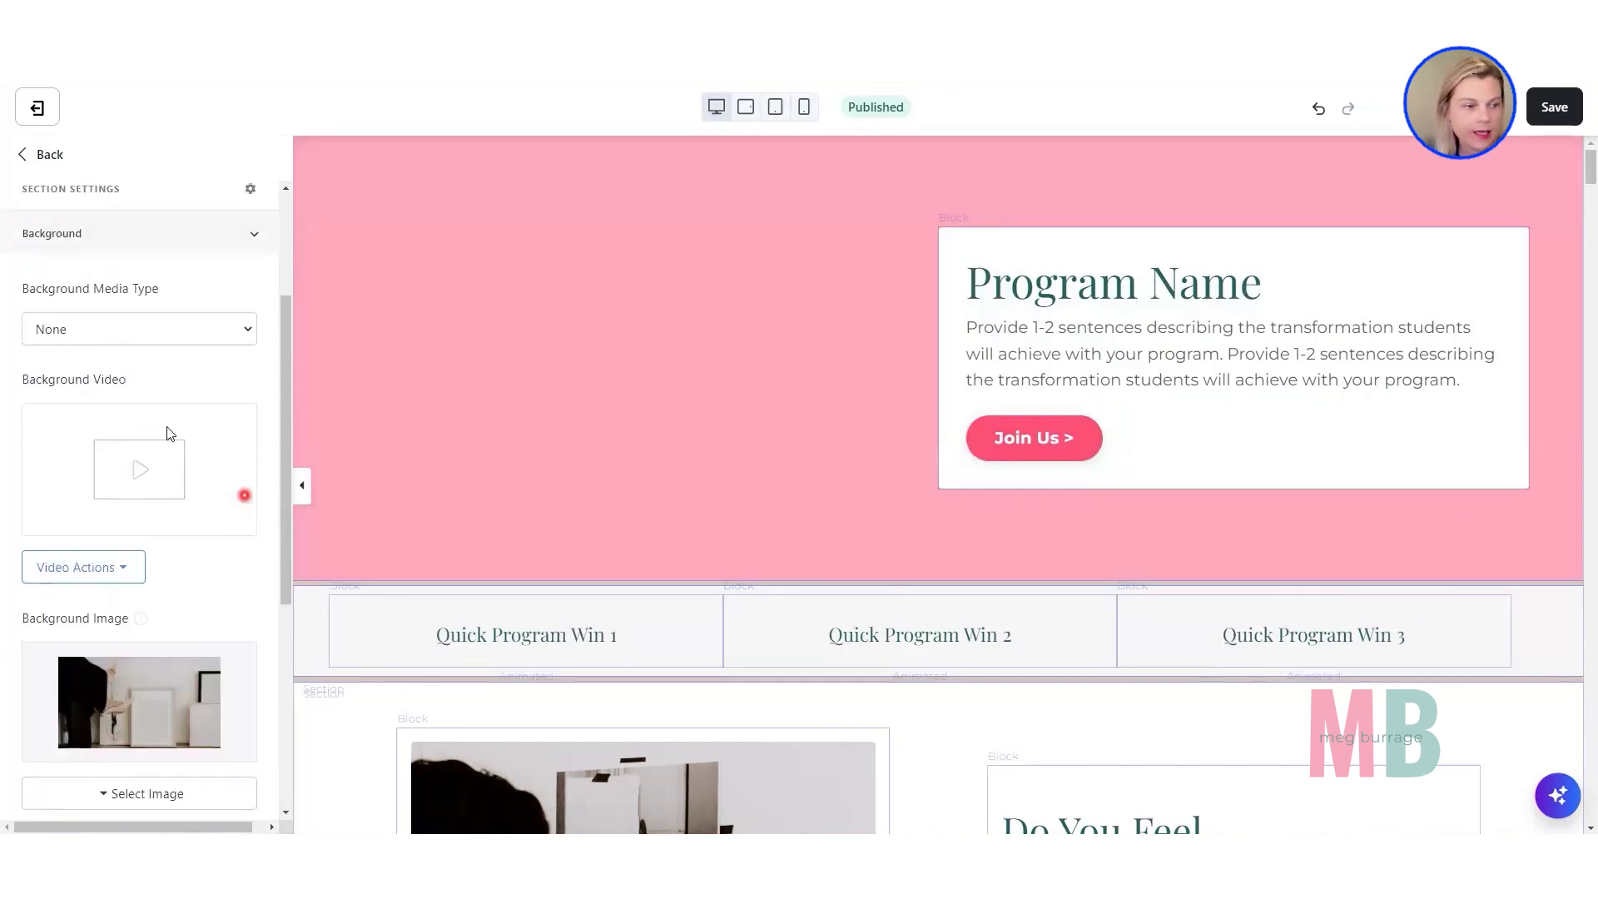
pyautogui.click(139, 336)
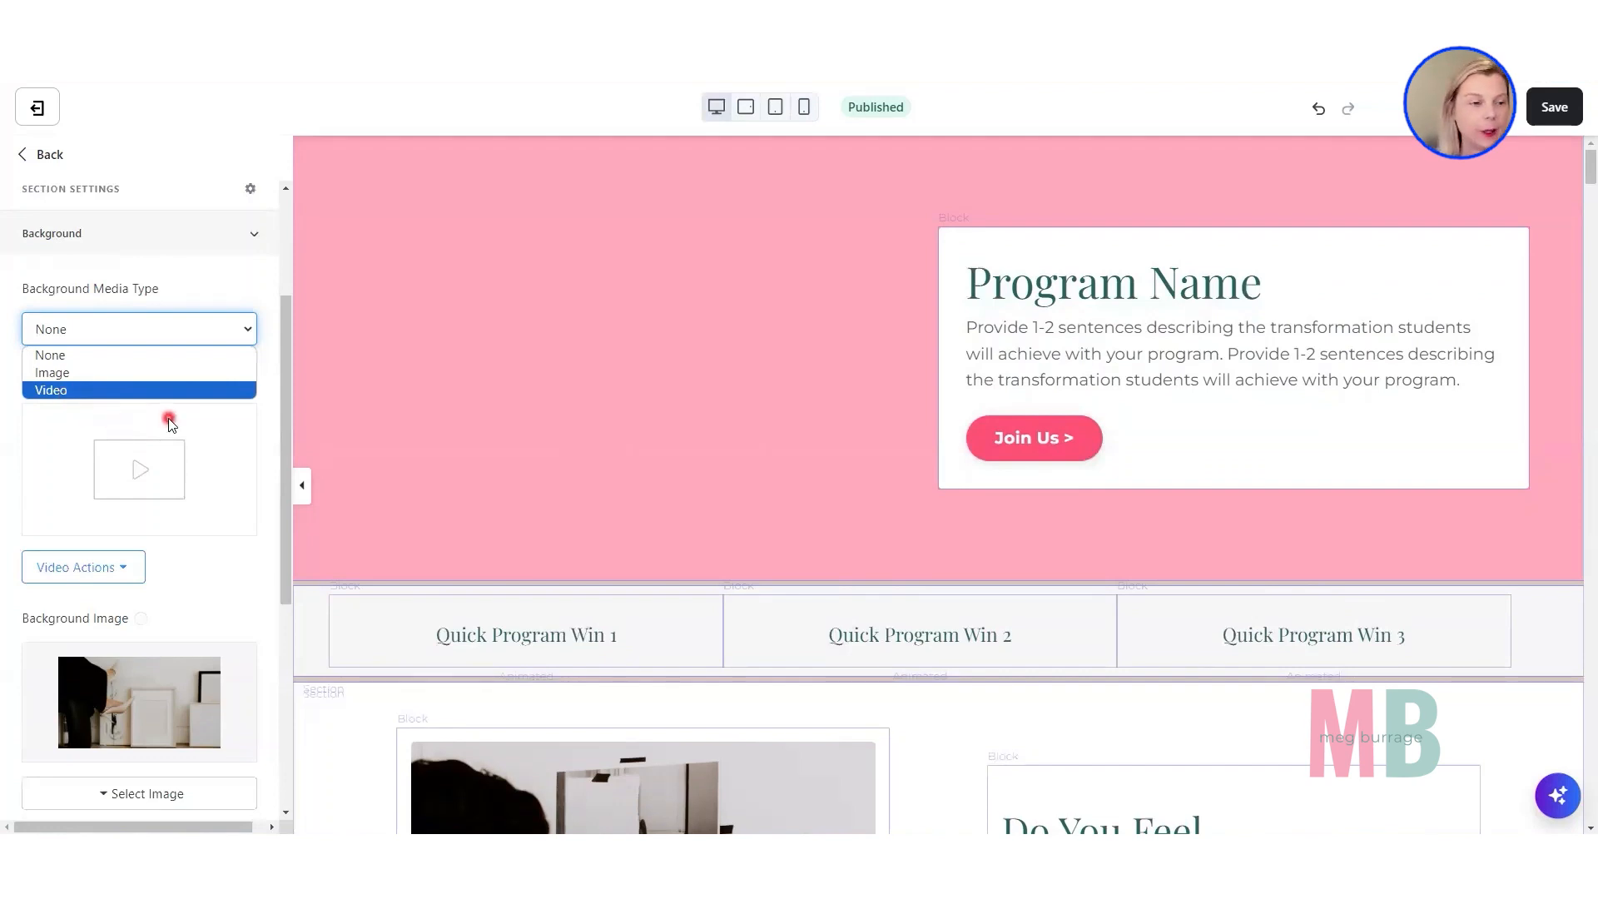
pyautogui.click(49, 378)
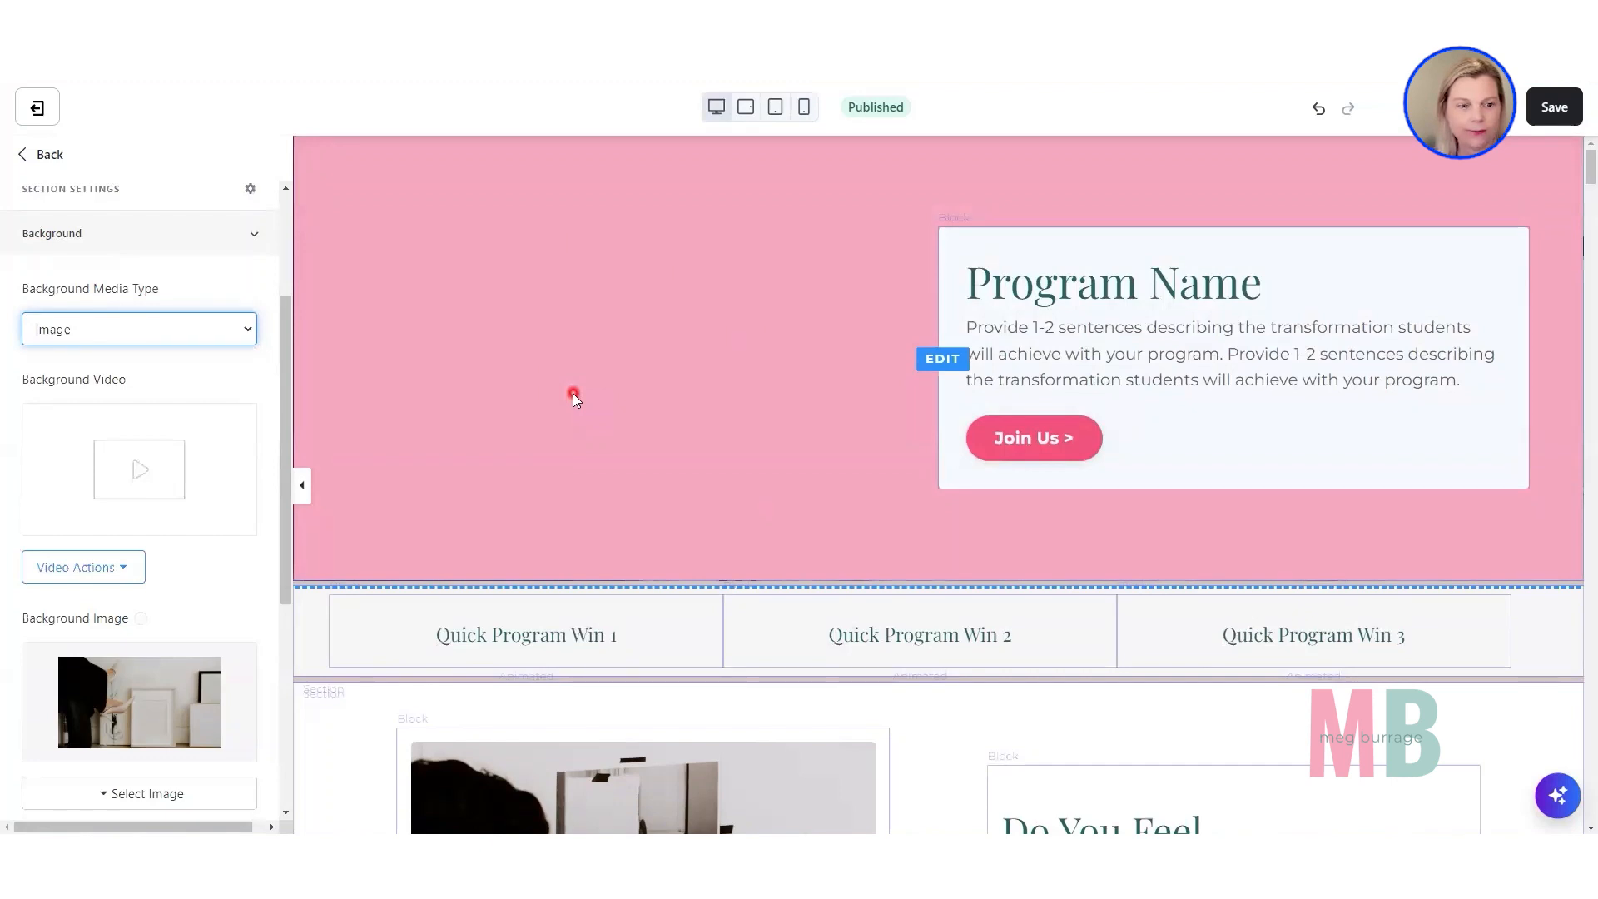
# Lower the opacity of the Hero section's pink background color to 42 so it overlays the image.
pyautogui.scroll(-5, 261, 510)
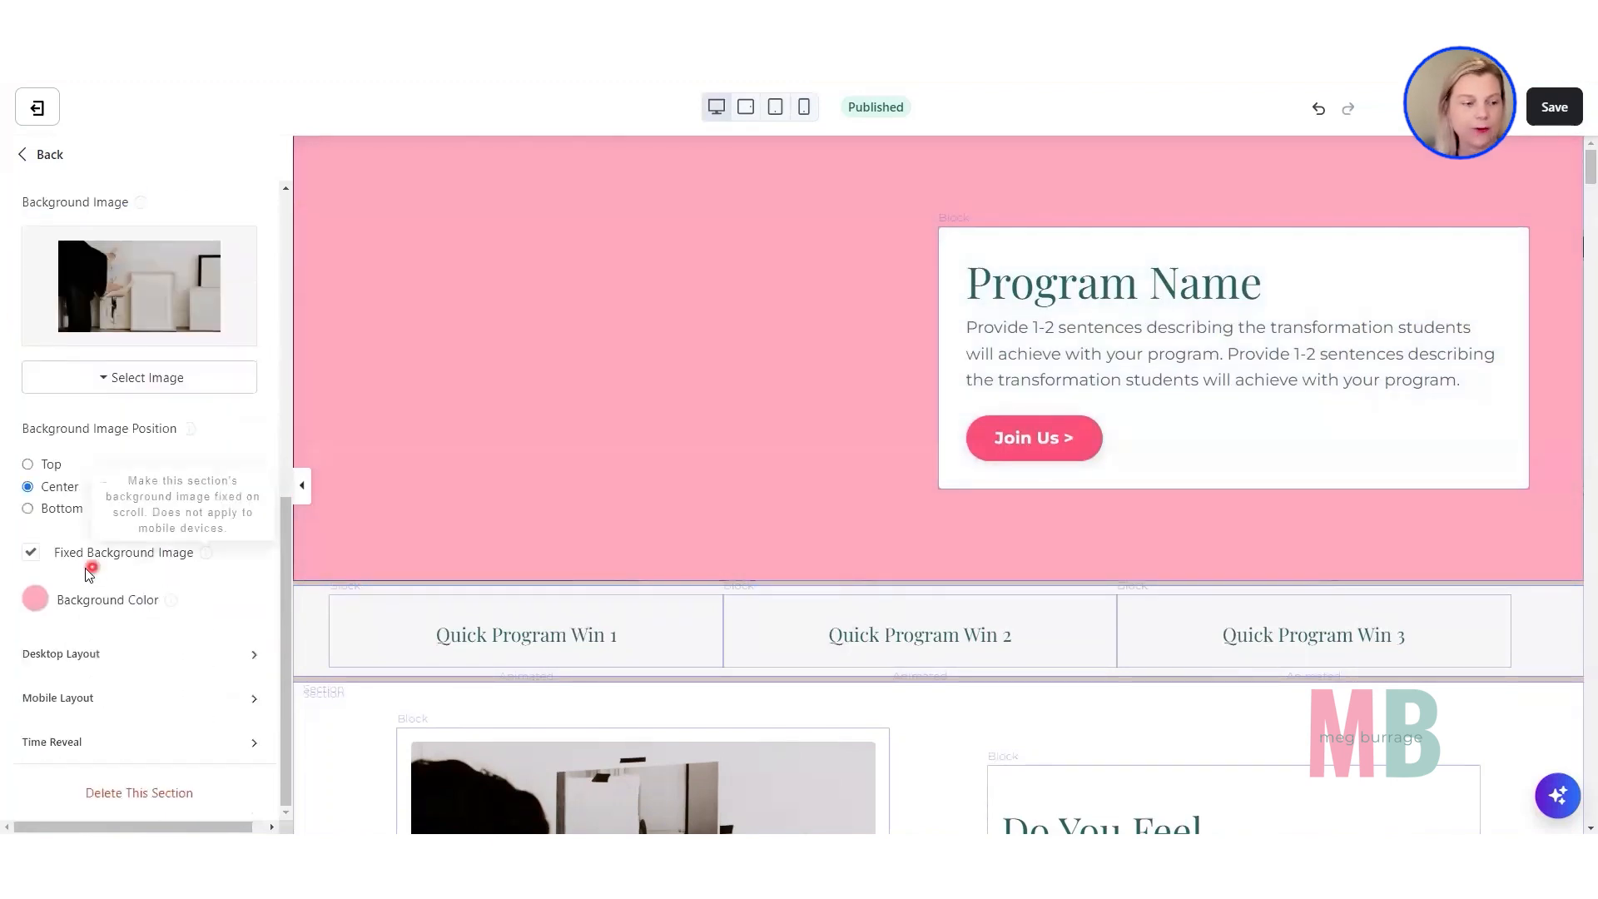
pyautogui.click(34, 610)
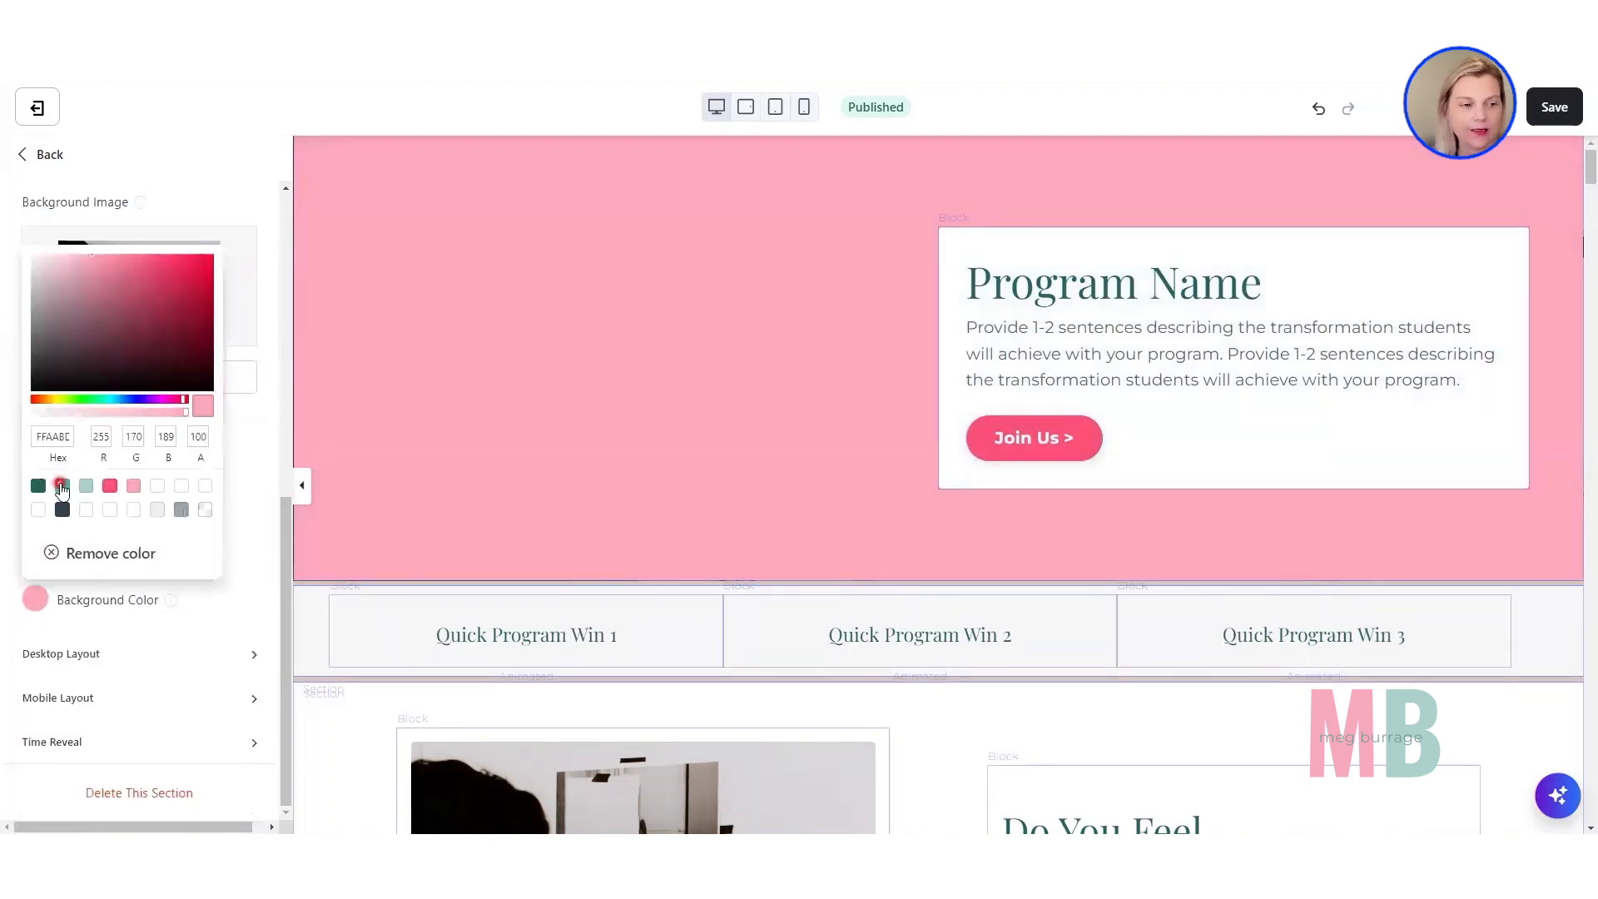
pyautogui.moveTo(170, 412); pyautogui.dragTo(105, 413)
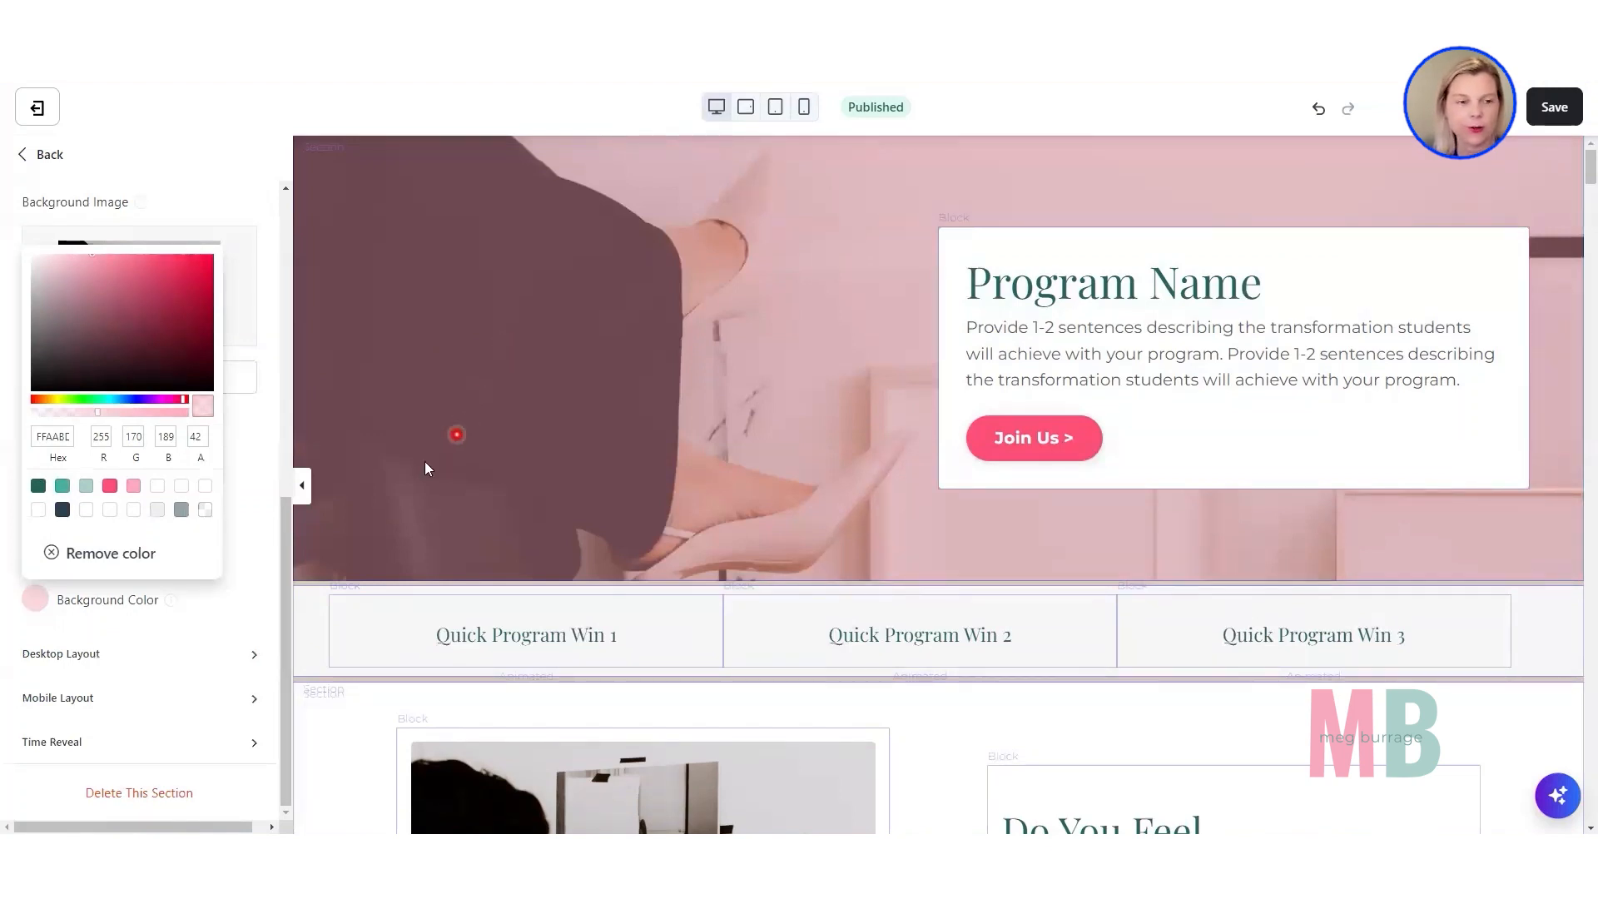
# Remove the Hero section's background color, leaving only the background image.
pyautogui.click(206, 513)
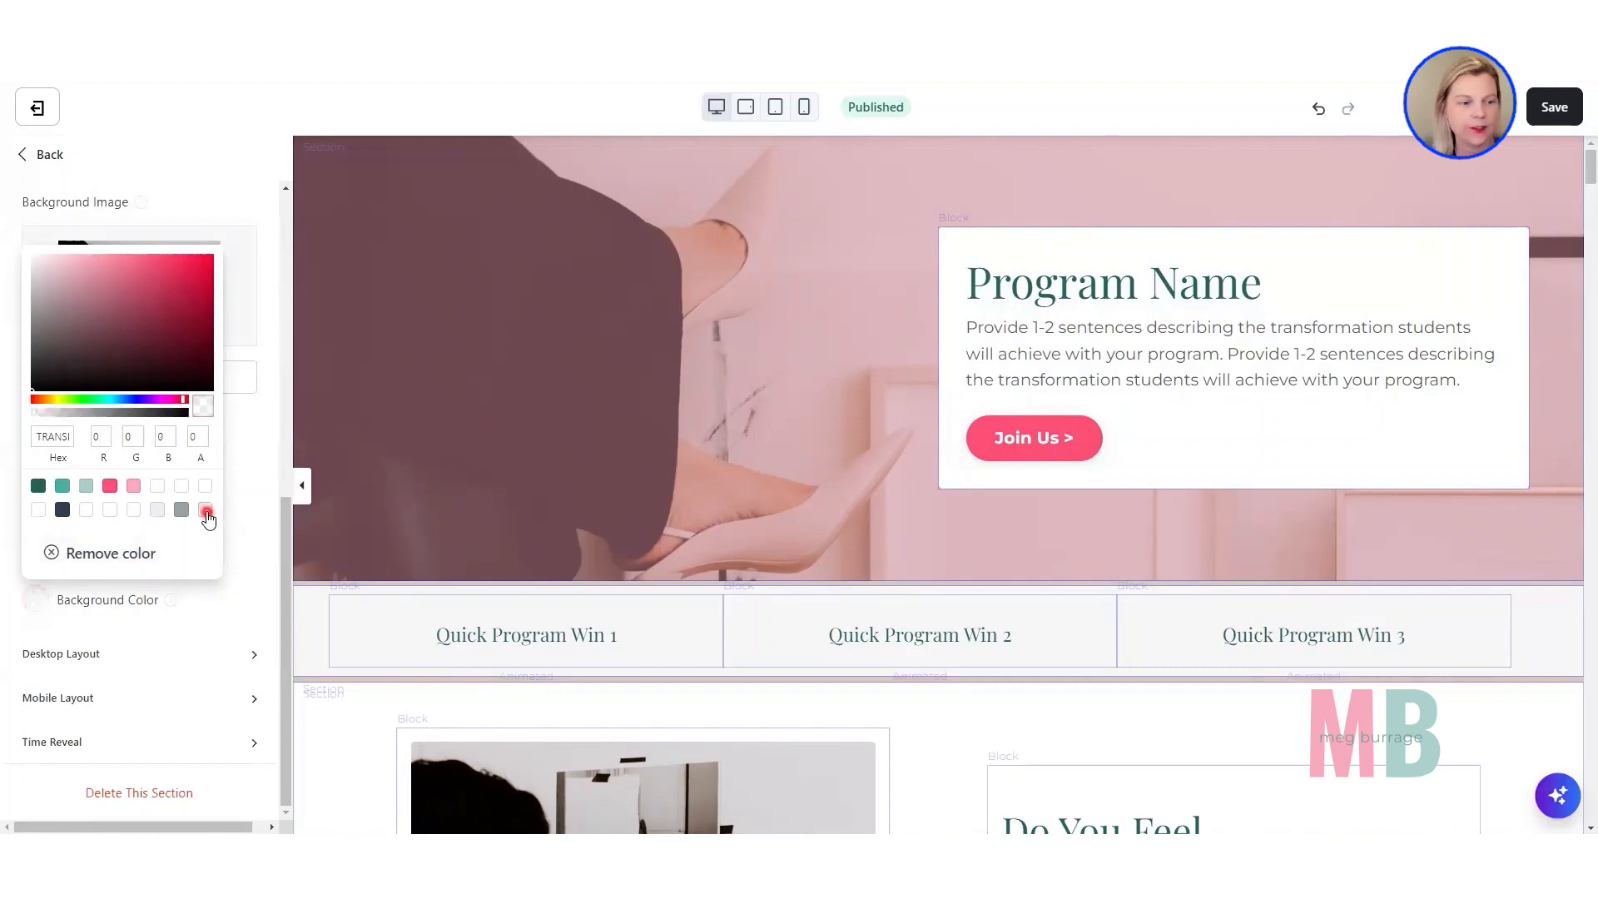
pyautogui.click(89, 553)
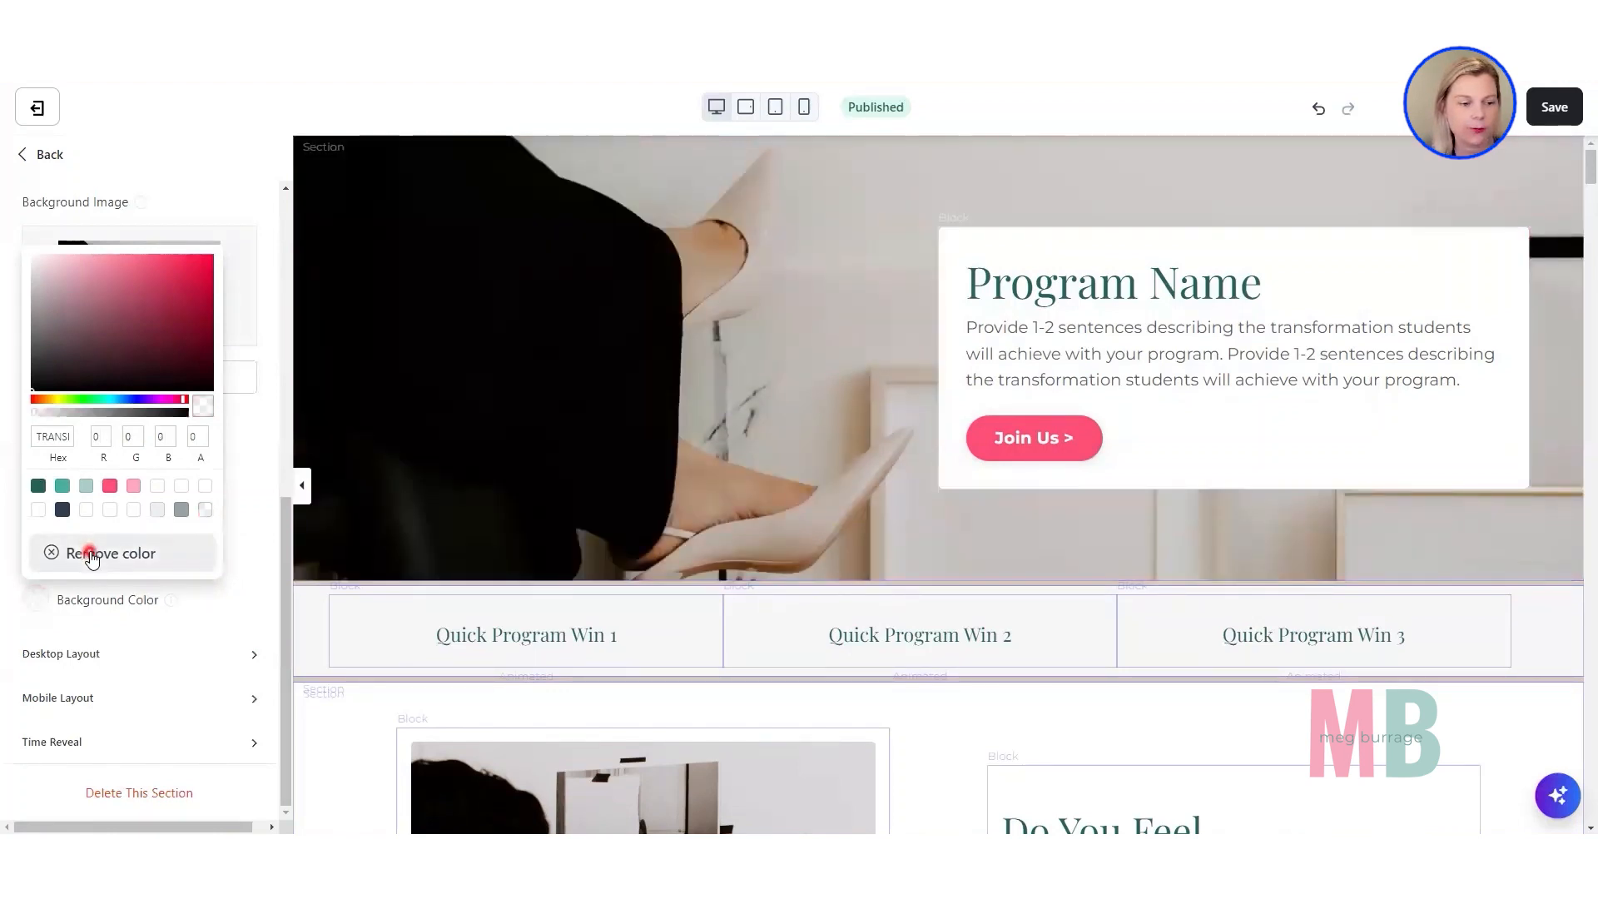
pyautogui.click(489, 360)
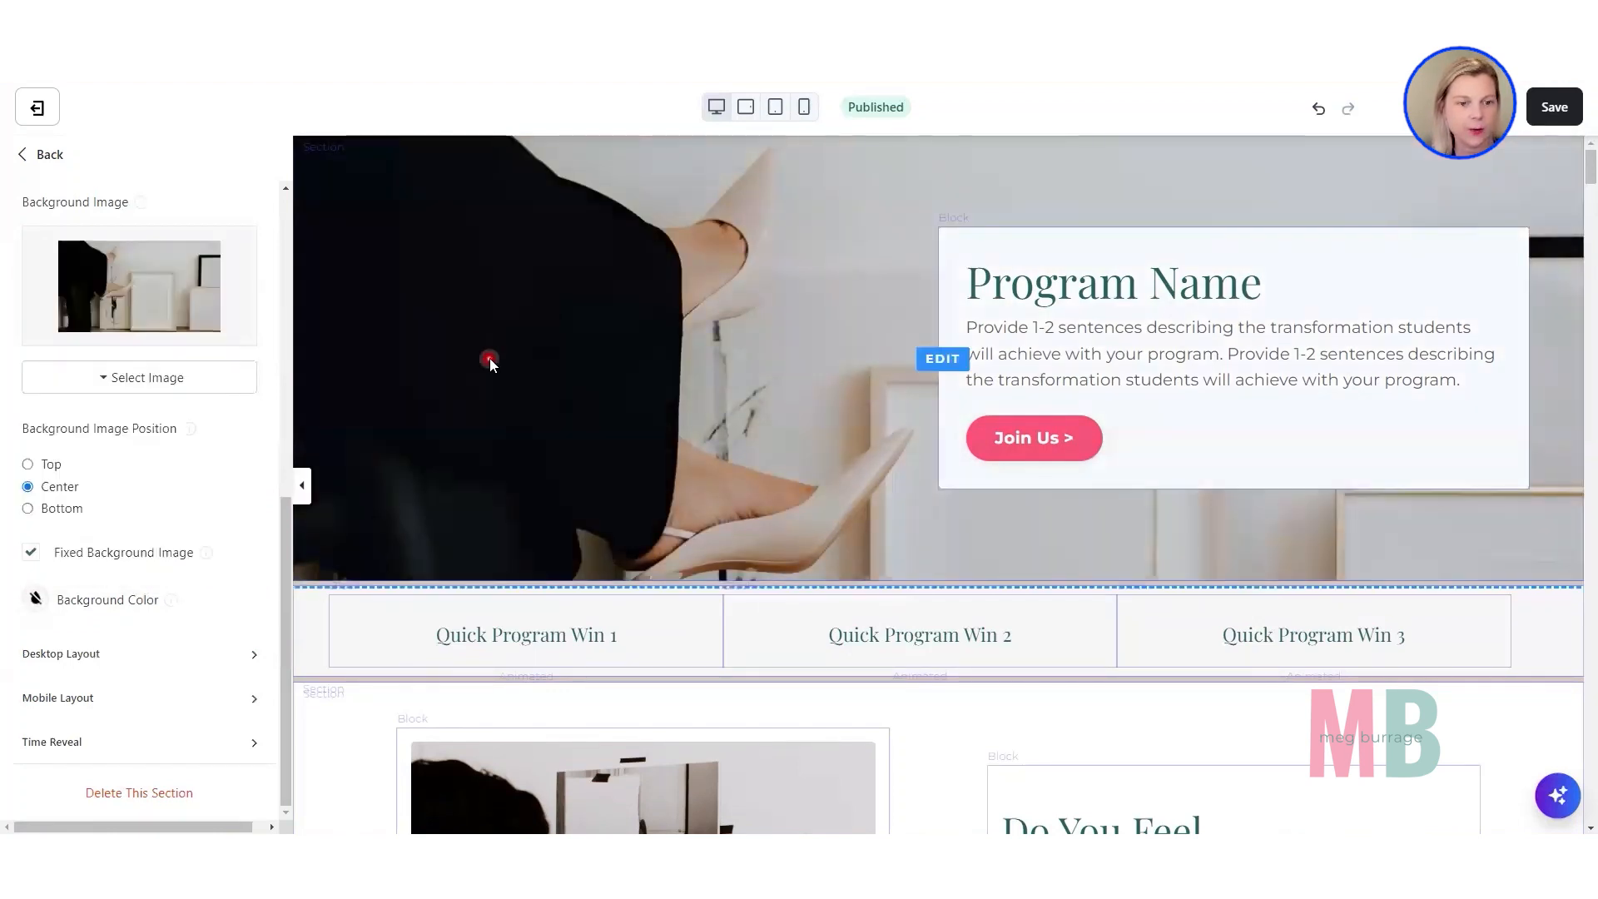
# Review the available Background Media Type options for the Hero section without changing the selection.
pyautogui.scroll(2, 200, 466)
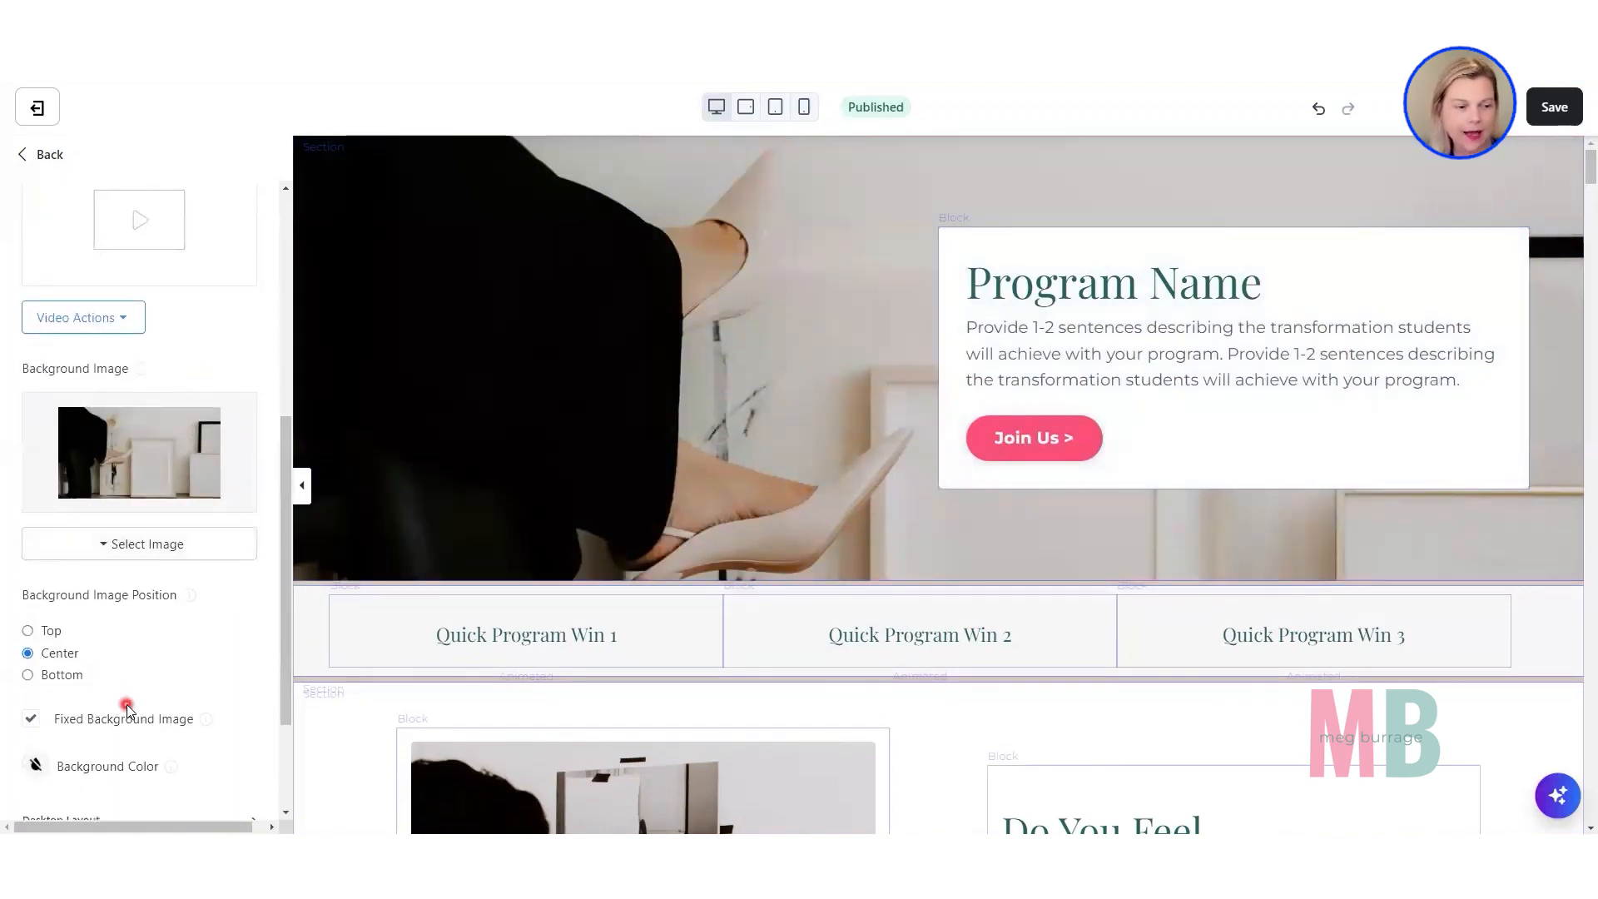
pyautogui.scroll(5, 89, 749)
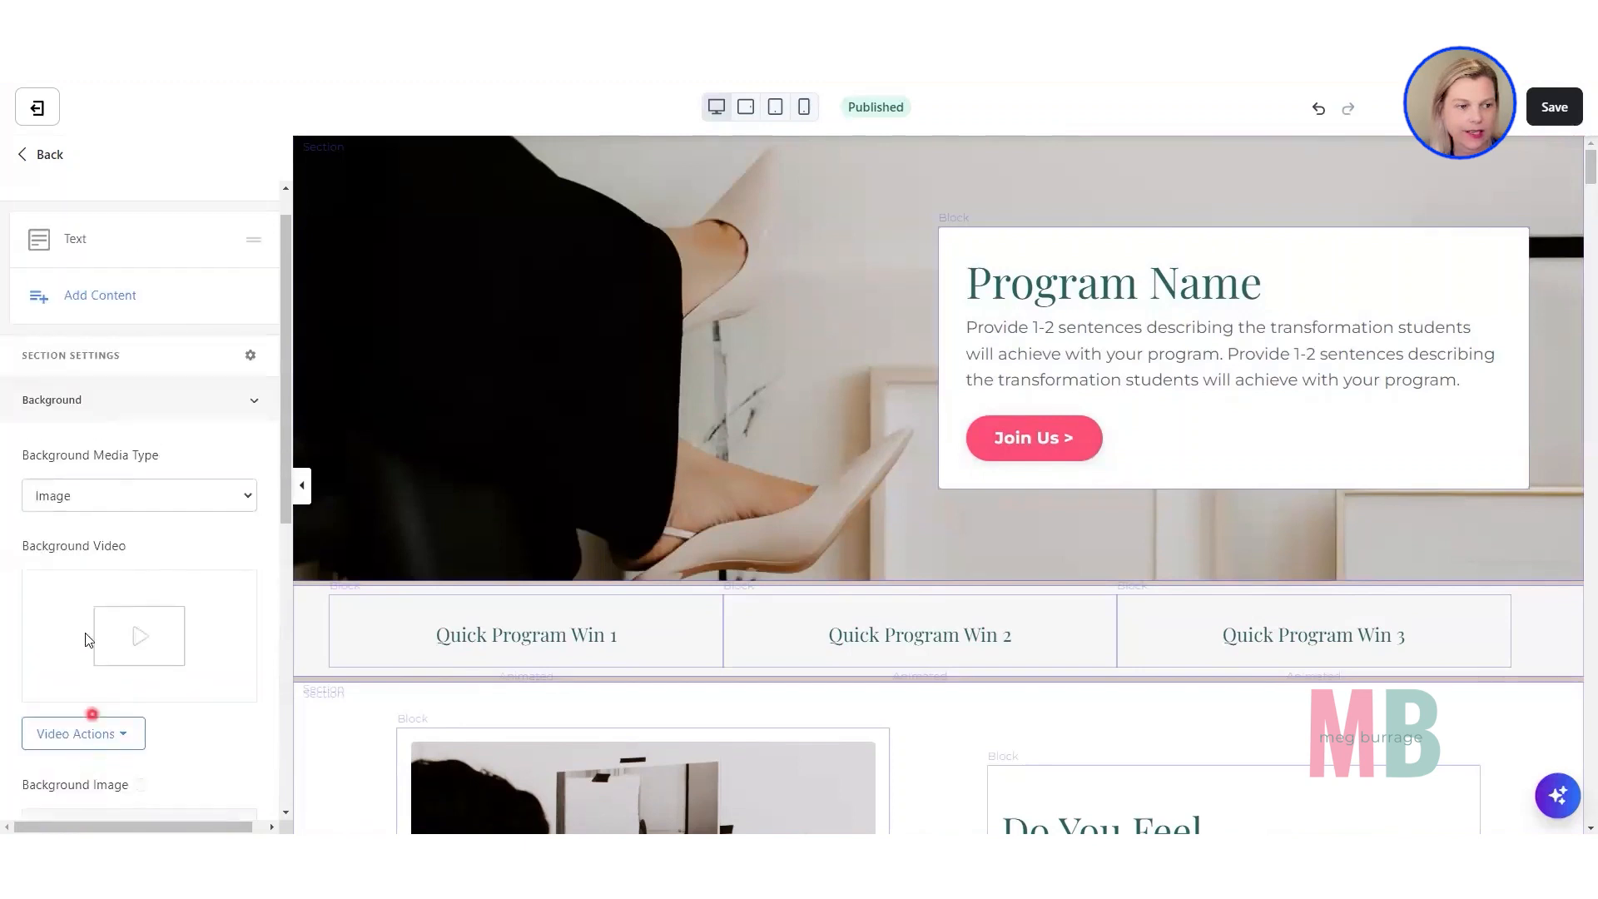
pyautogui.click(76, 500)
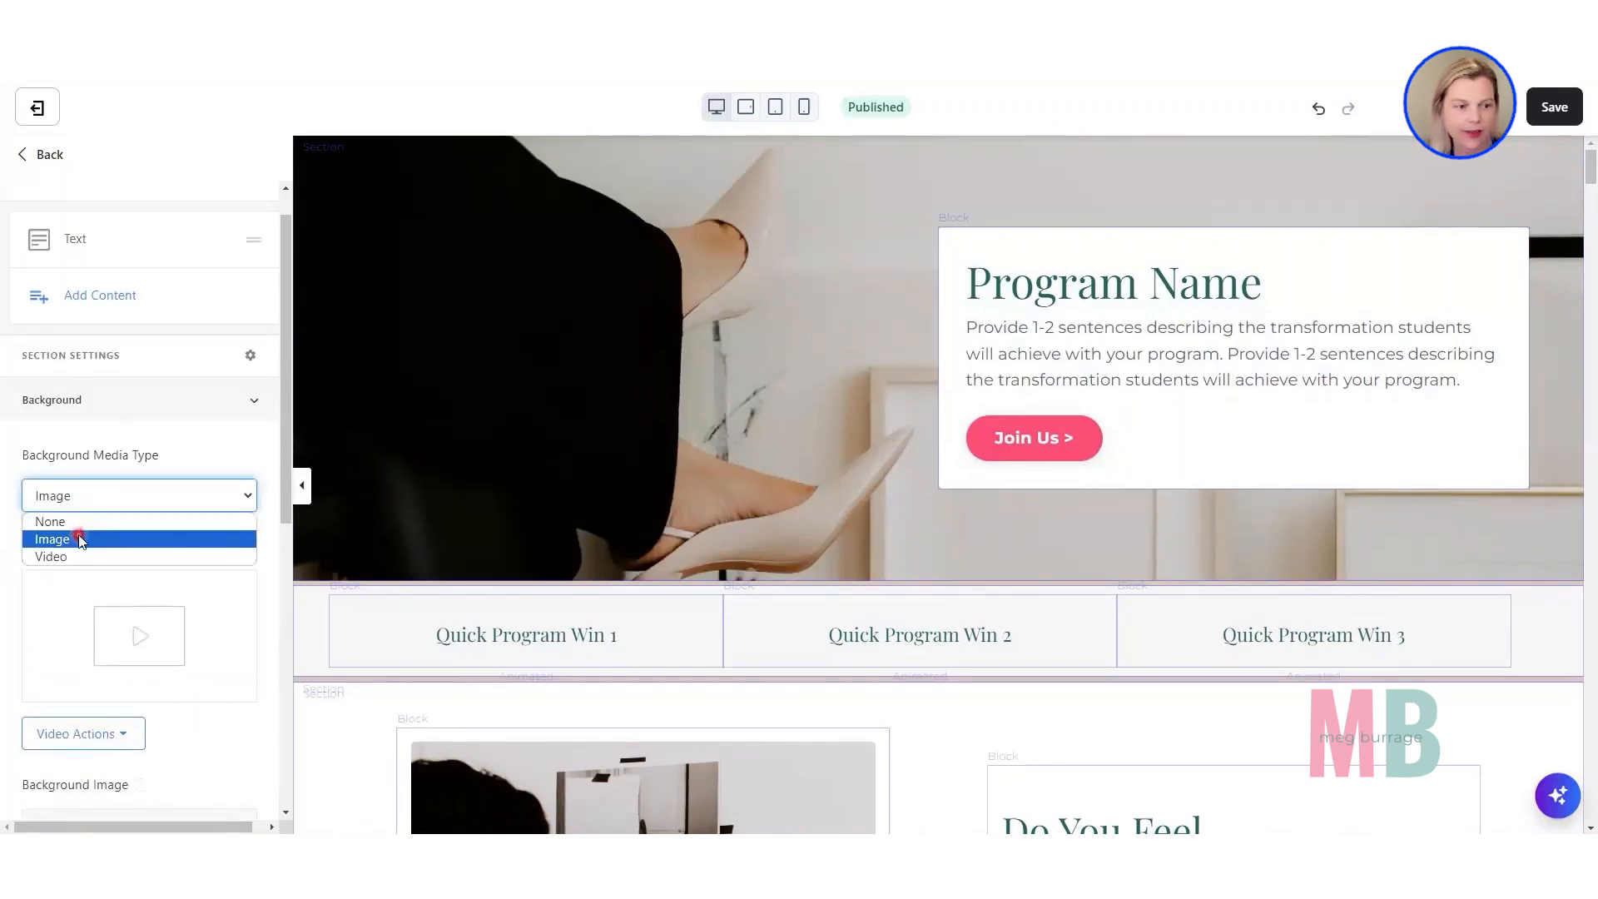
pyautogui.click(212, 461)
pyautogui.click(211, 460)
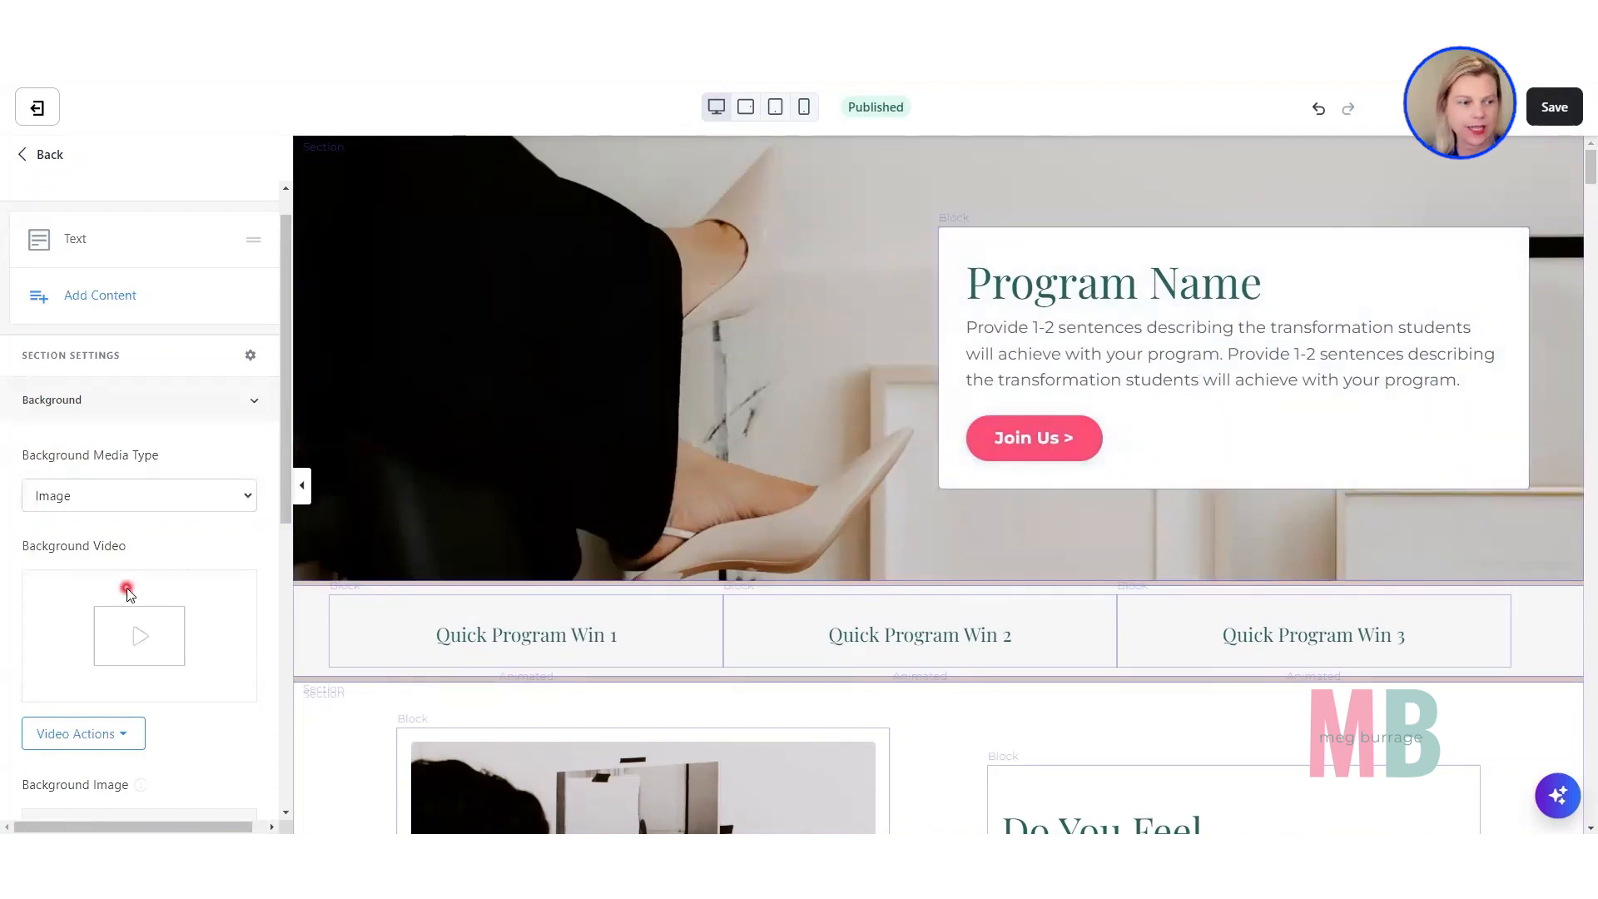
# Open the Hero section's Desktop Layout settings and set the Horizontal Alignment to Left.
pyautogui.scroll(-6, 125, 590)
pyautogui.scroll(-1, 125, 590)
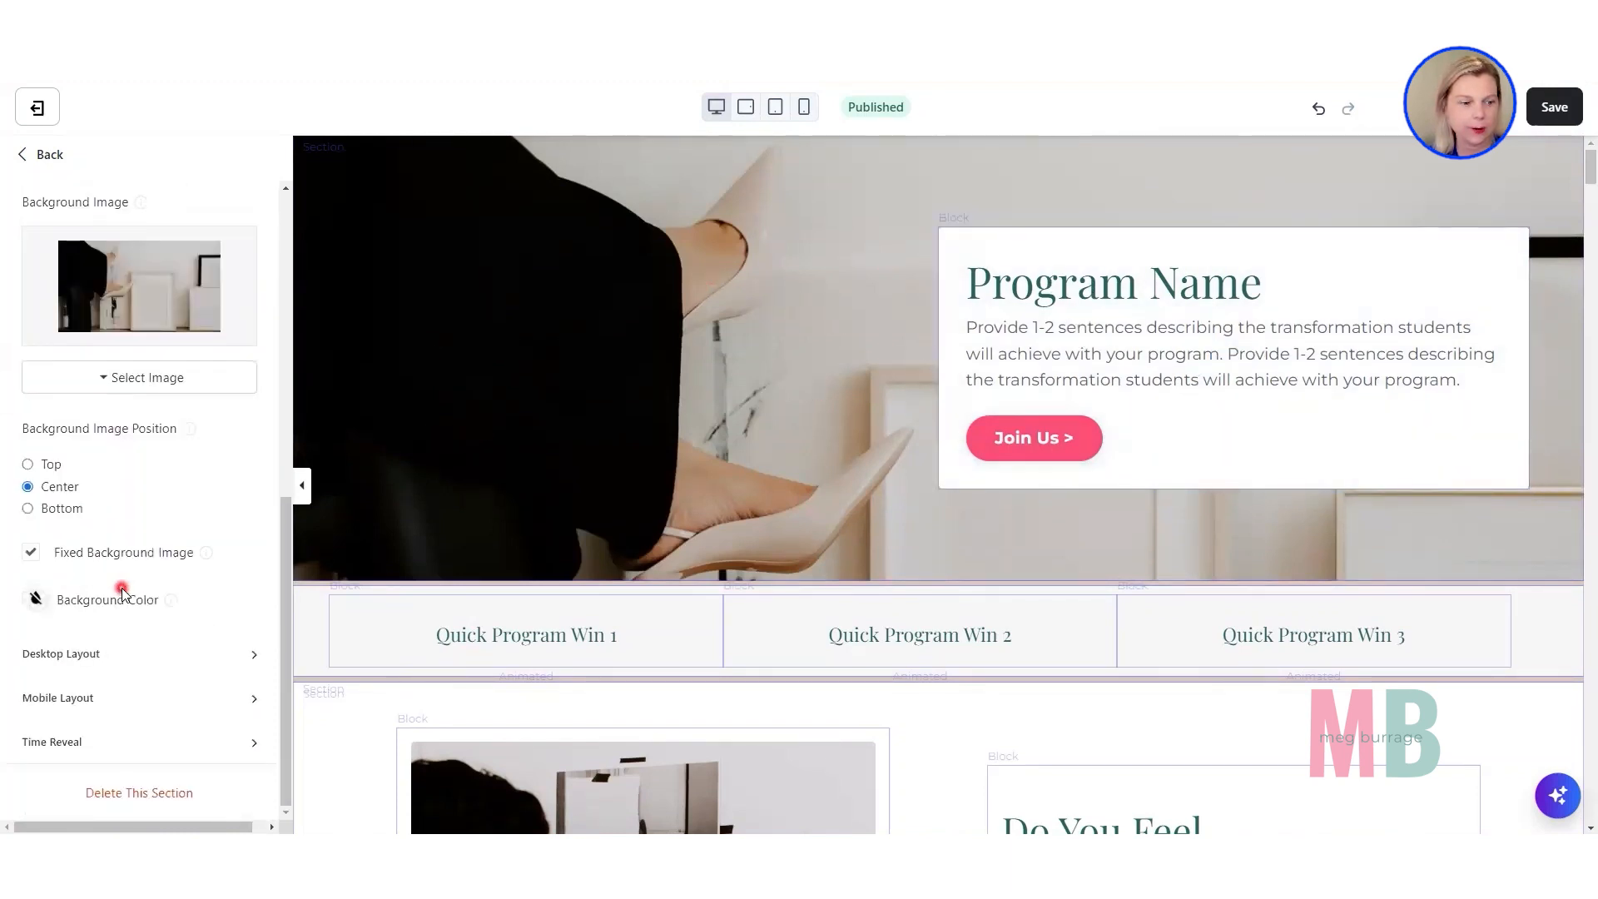
pyautogui.click(50, 657)
pyautogui.scroll(-3, 48, 656)
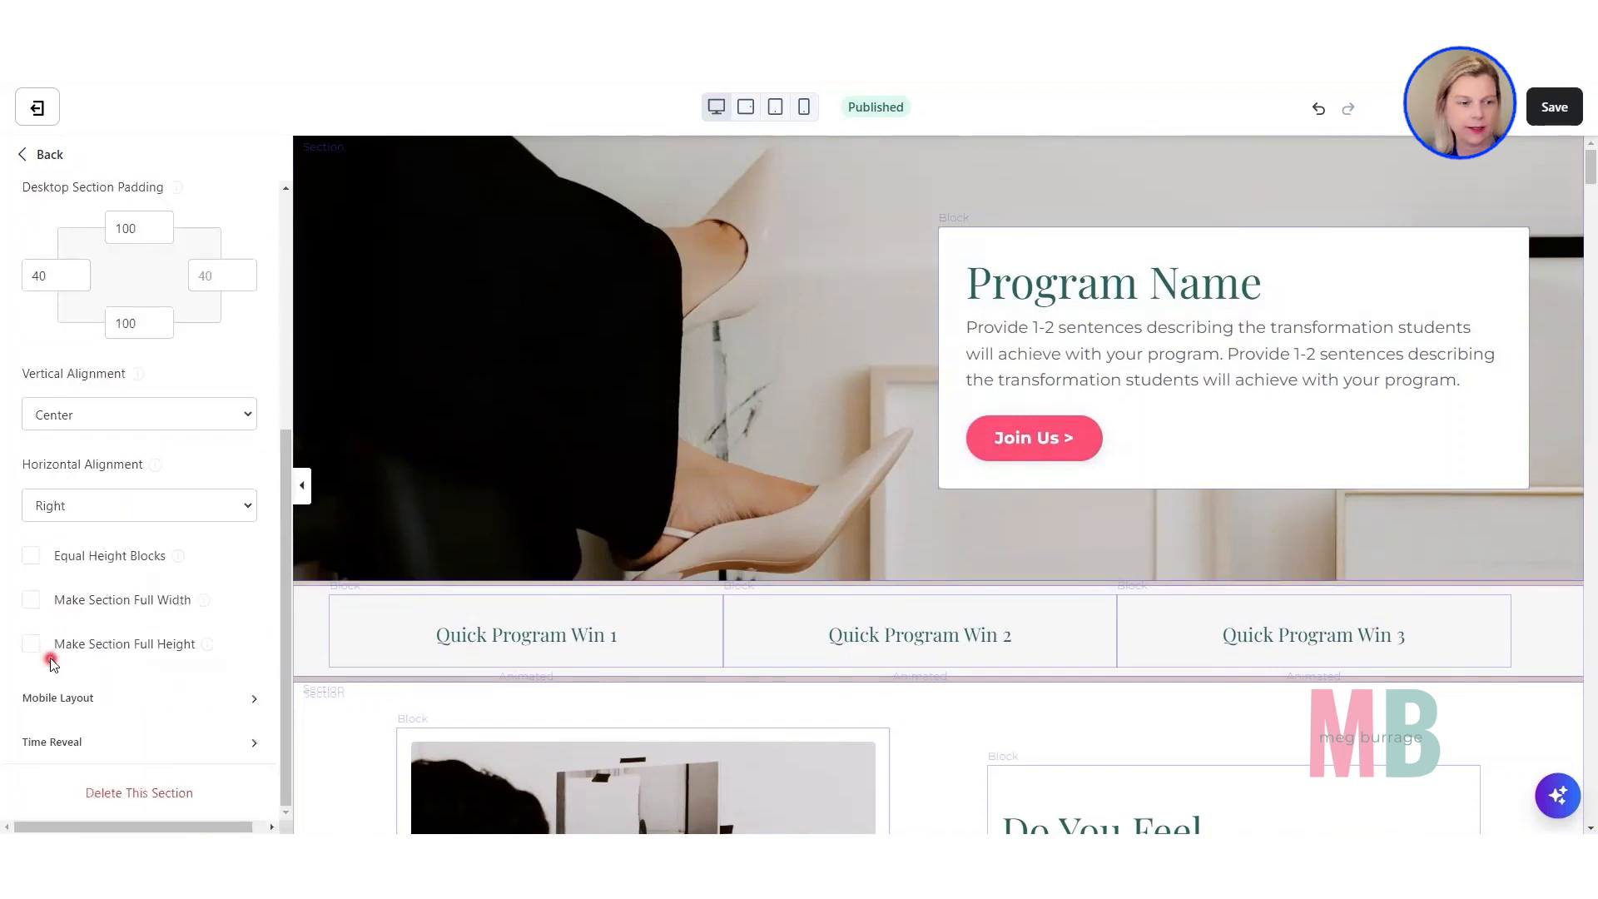
pyautogui.click(103, 515)
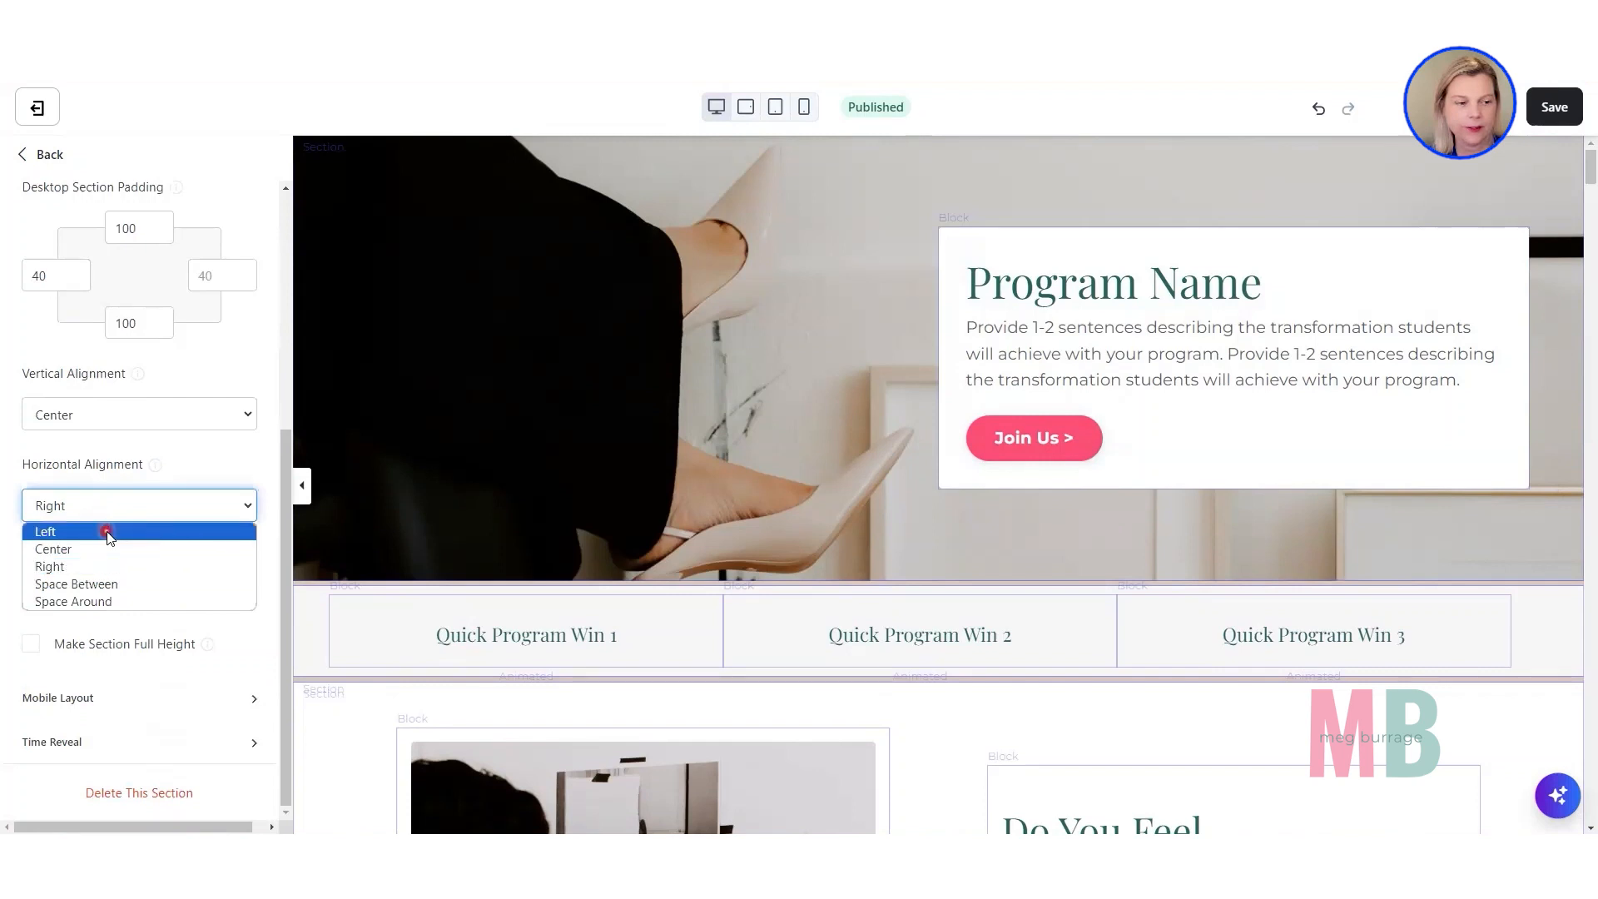
pyautogui.click(107, 526)
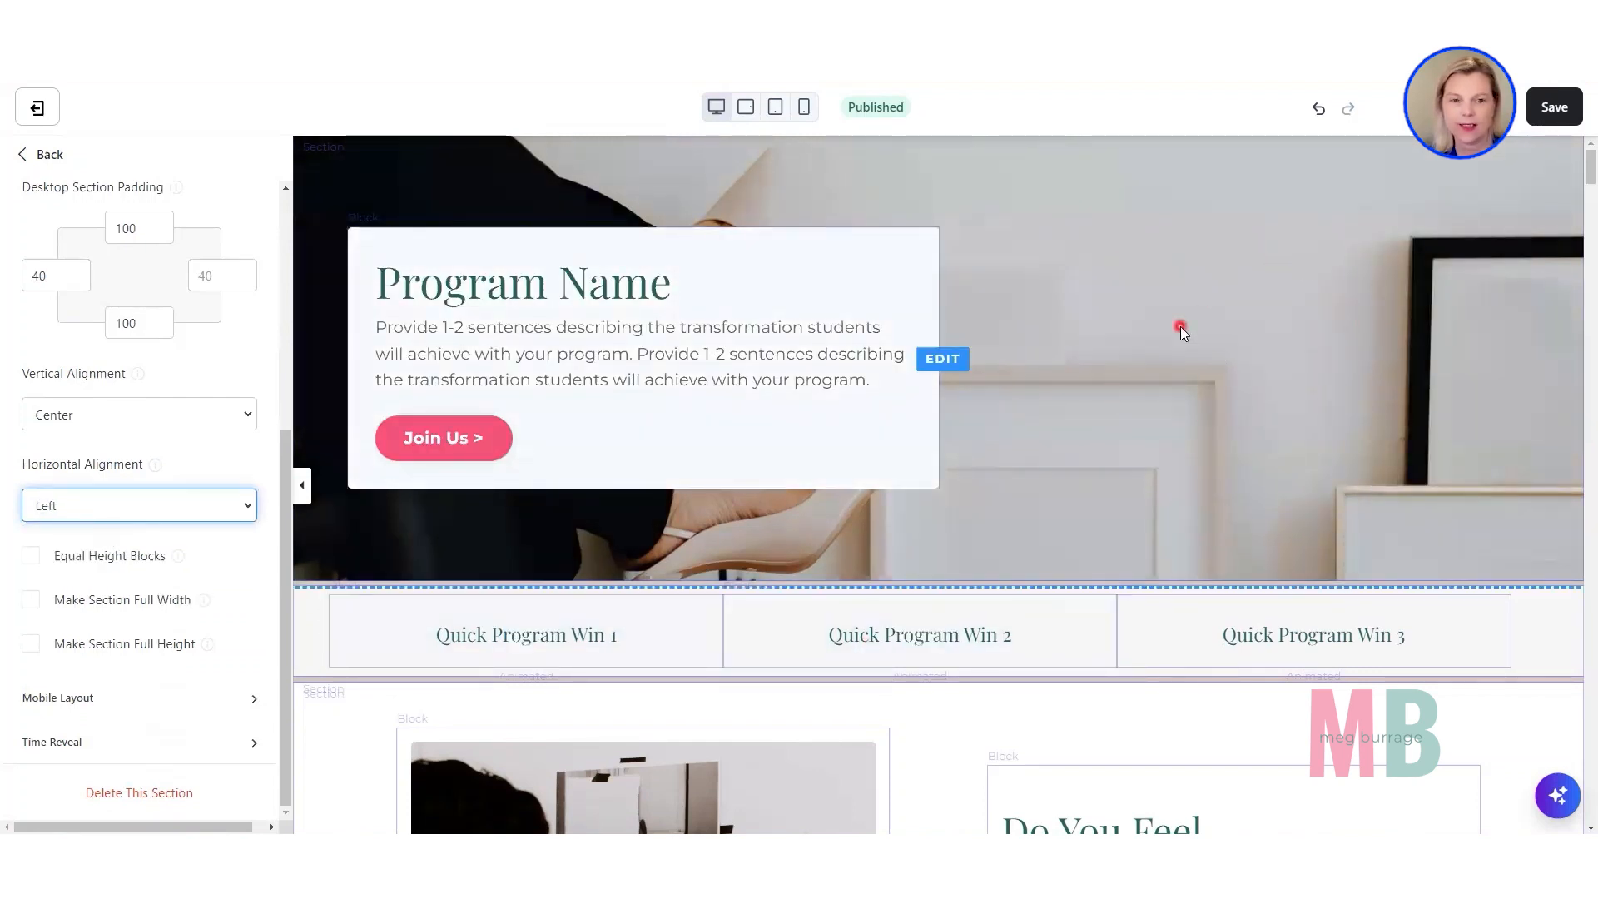
# Try the Hero section's Horizontal Alignment at Center, and return it to Right.
pyautogui.click(116, 510)
pyautogui.click(96, 544)
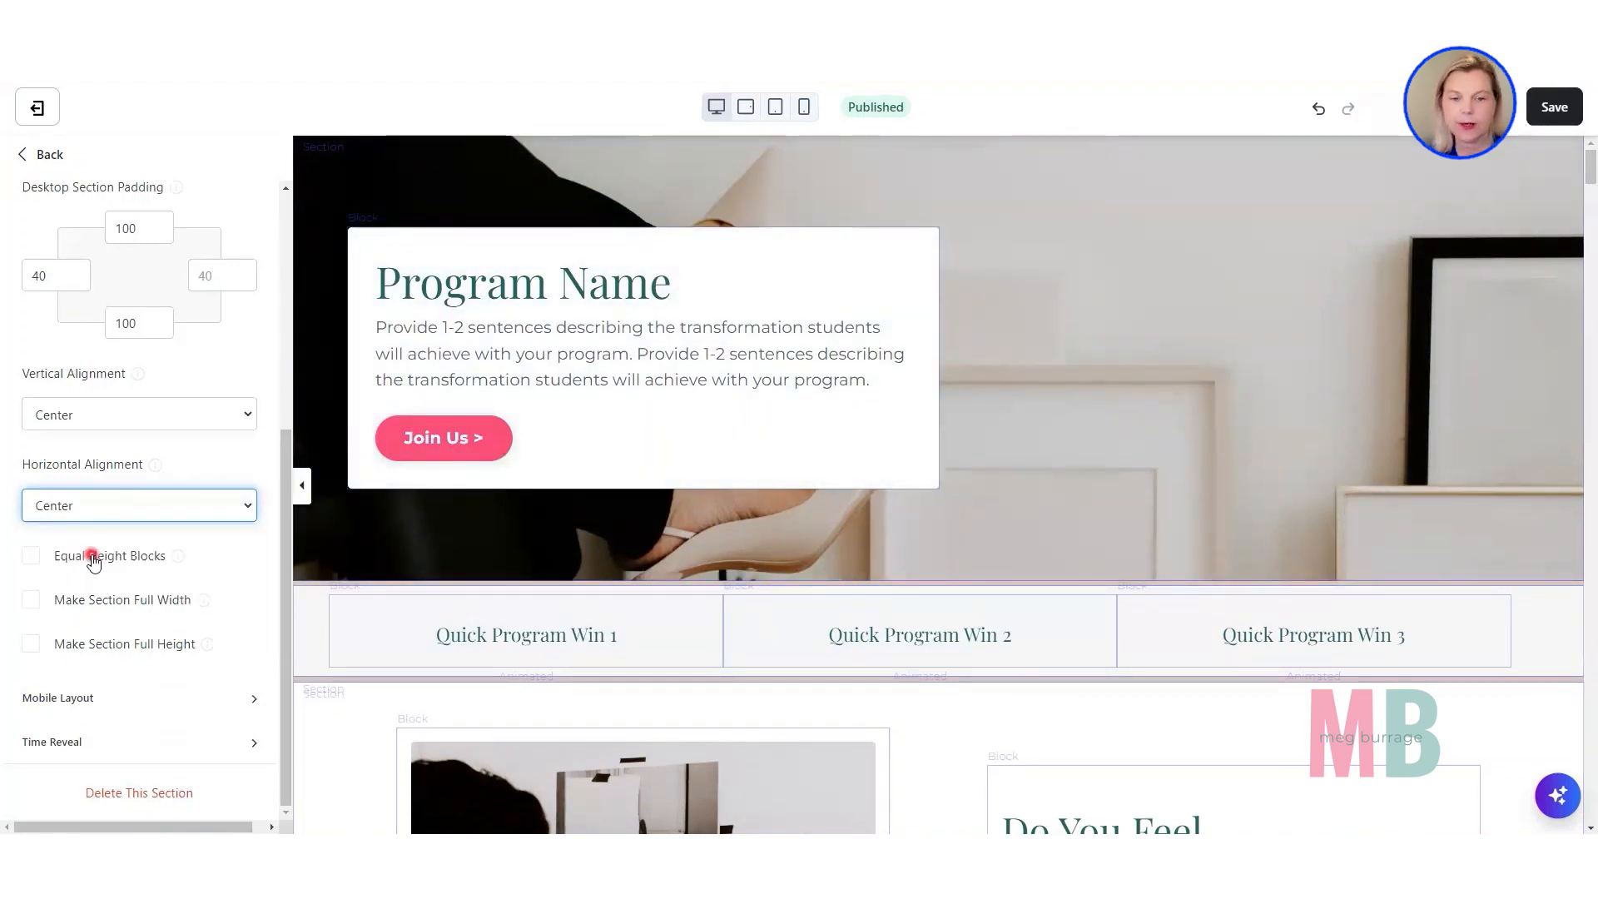
pyautogui.click(101, 510)
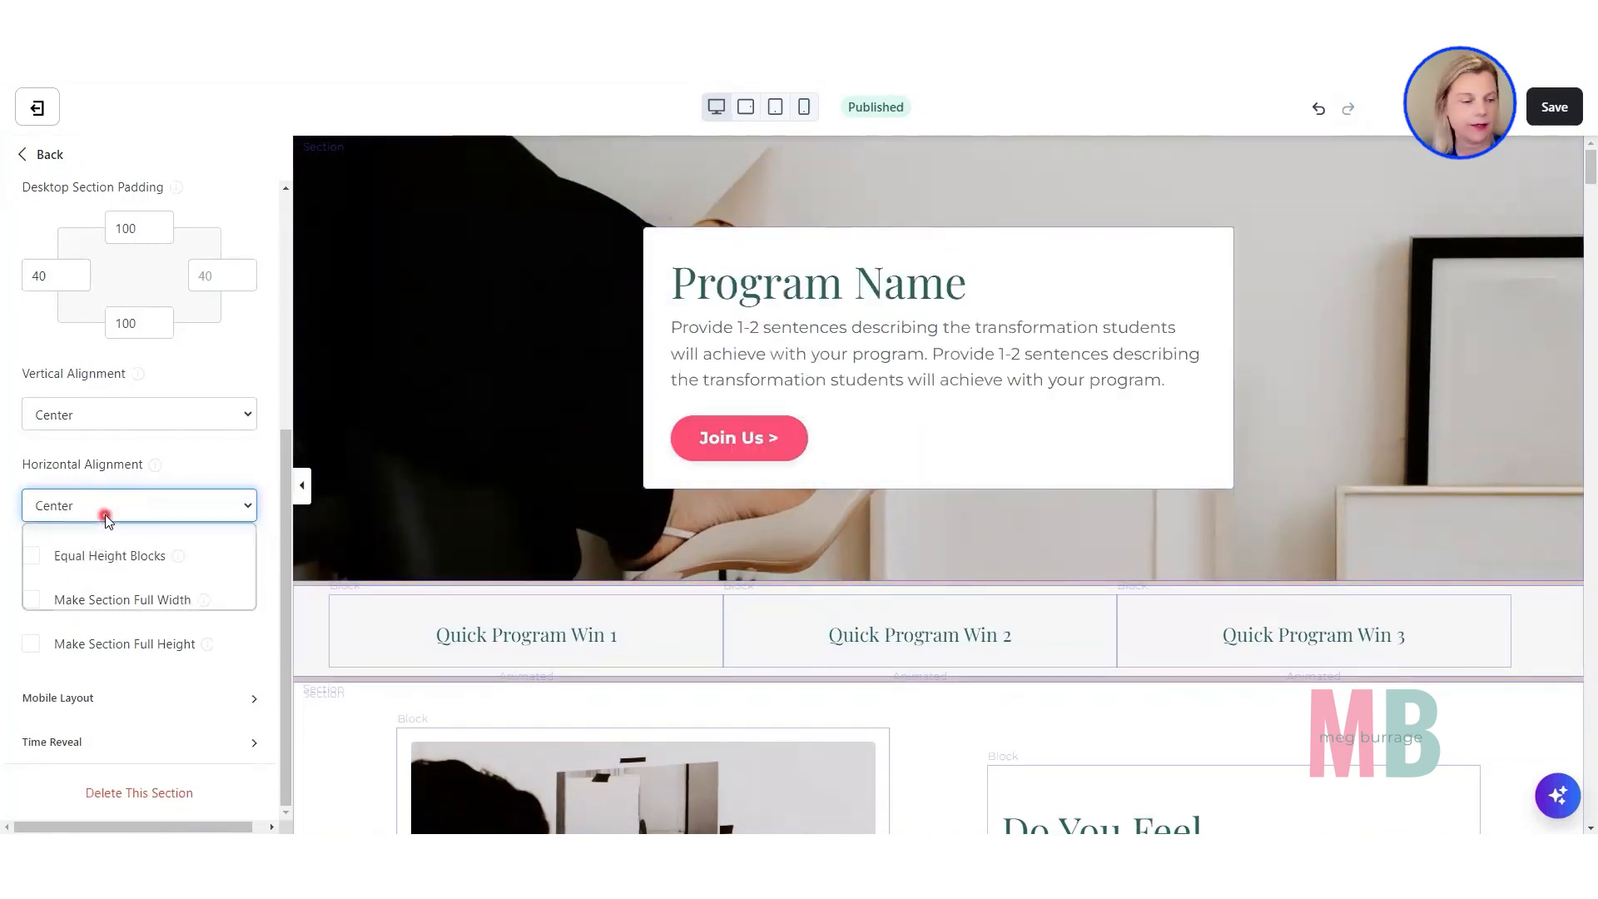
pyautogui.click(108, 565)
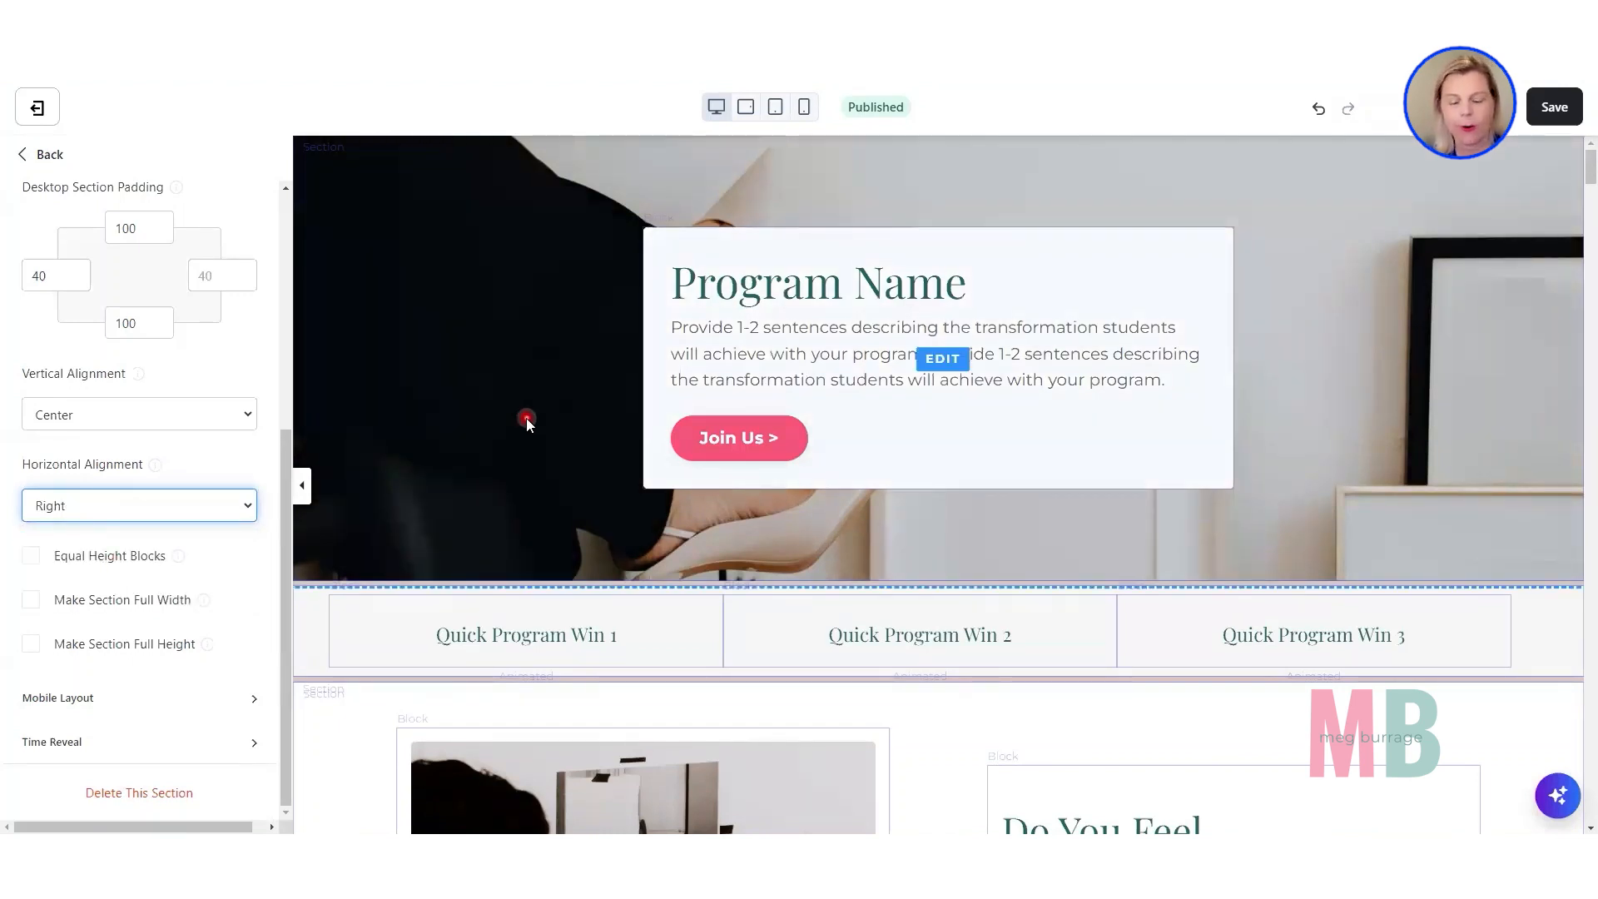
# Open the "Do You Feel..." text block and set its heading's text color to dark green #256059.
pyautogui.scroll(-3, 542, 408)
pyautogui.scroll(-4, 543, 407)
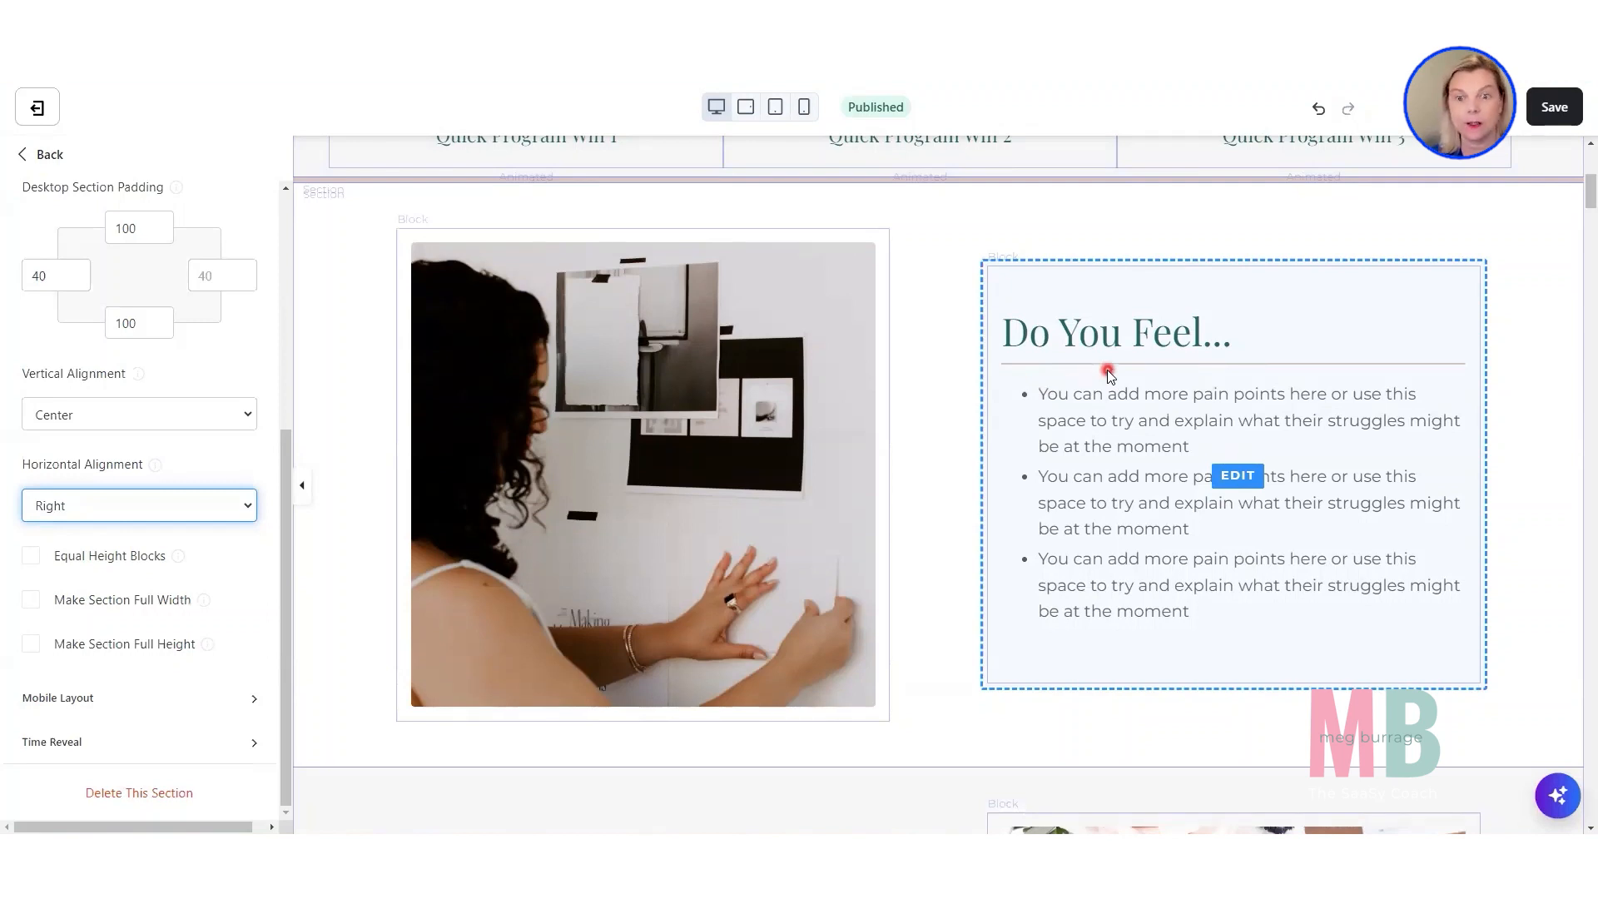
pyautogui.click(1144, 499)
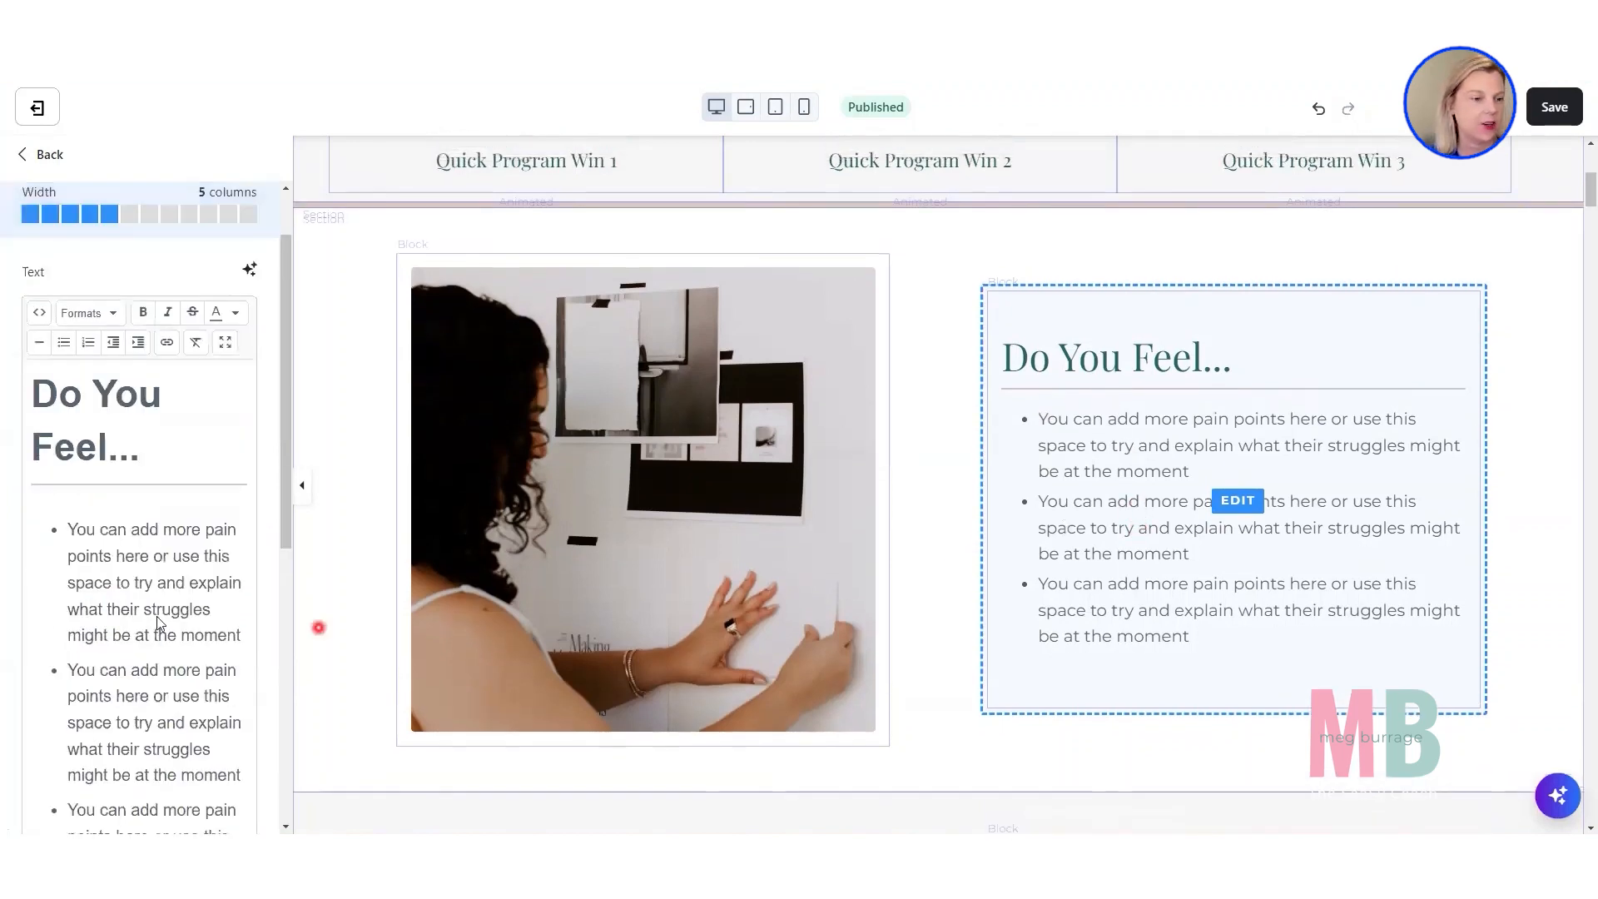
pyautogui.doubleClick(55, 485)
pyautogui.click(207, 467)
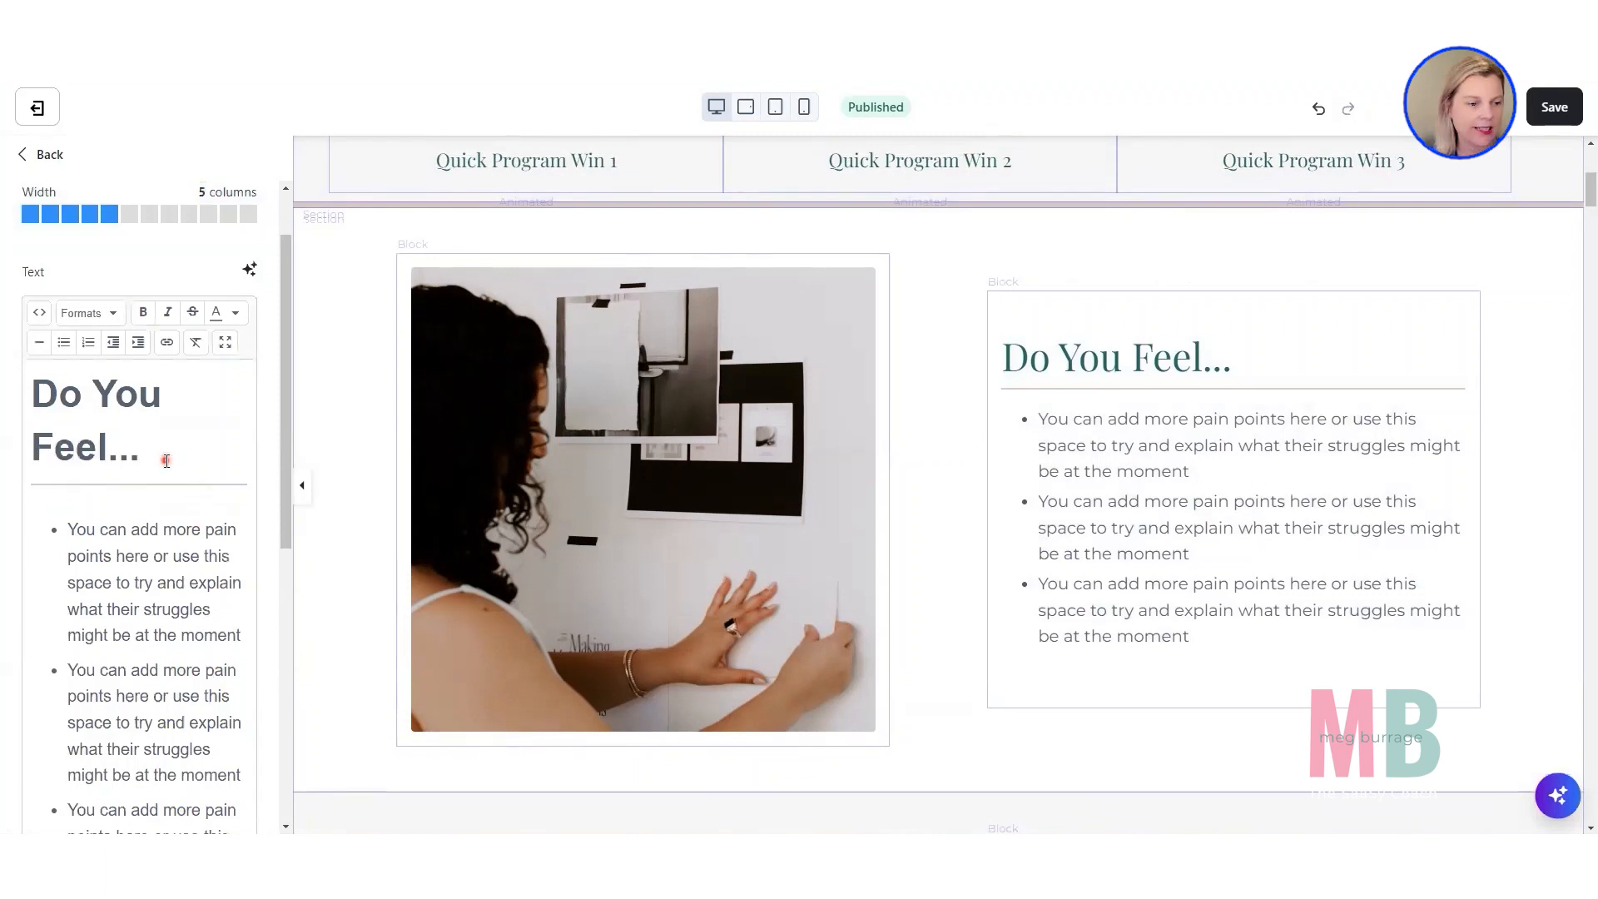
pyautogui.moveTo(166, 461); pyautogui.dragTo(6, 393)
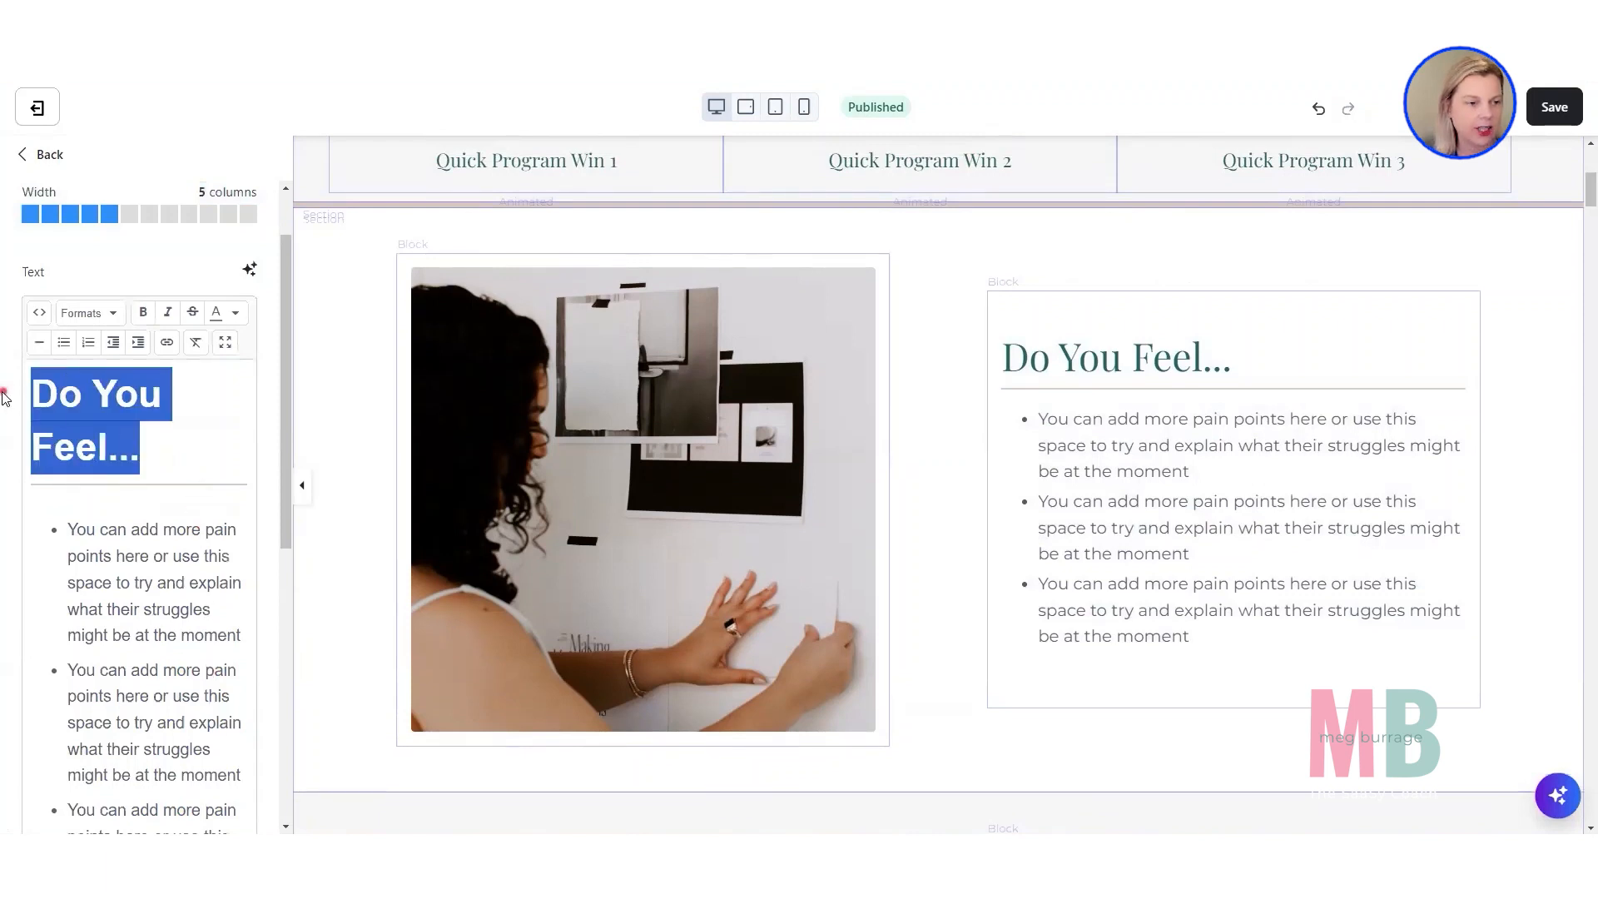
pyautogui.click(238, 314)
pyautogui.click(220, 353)
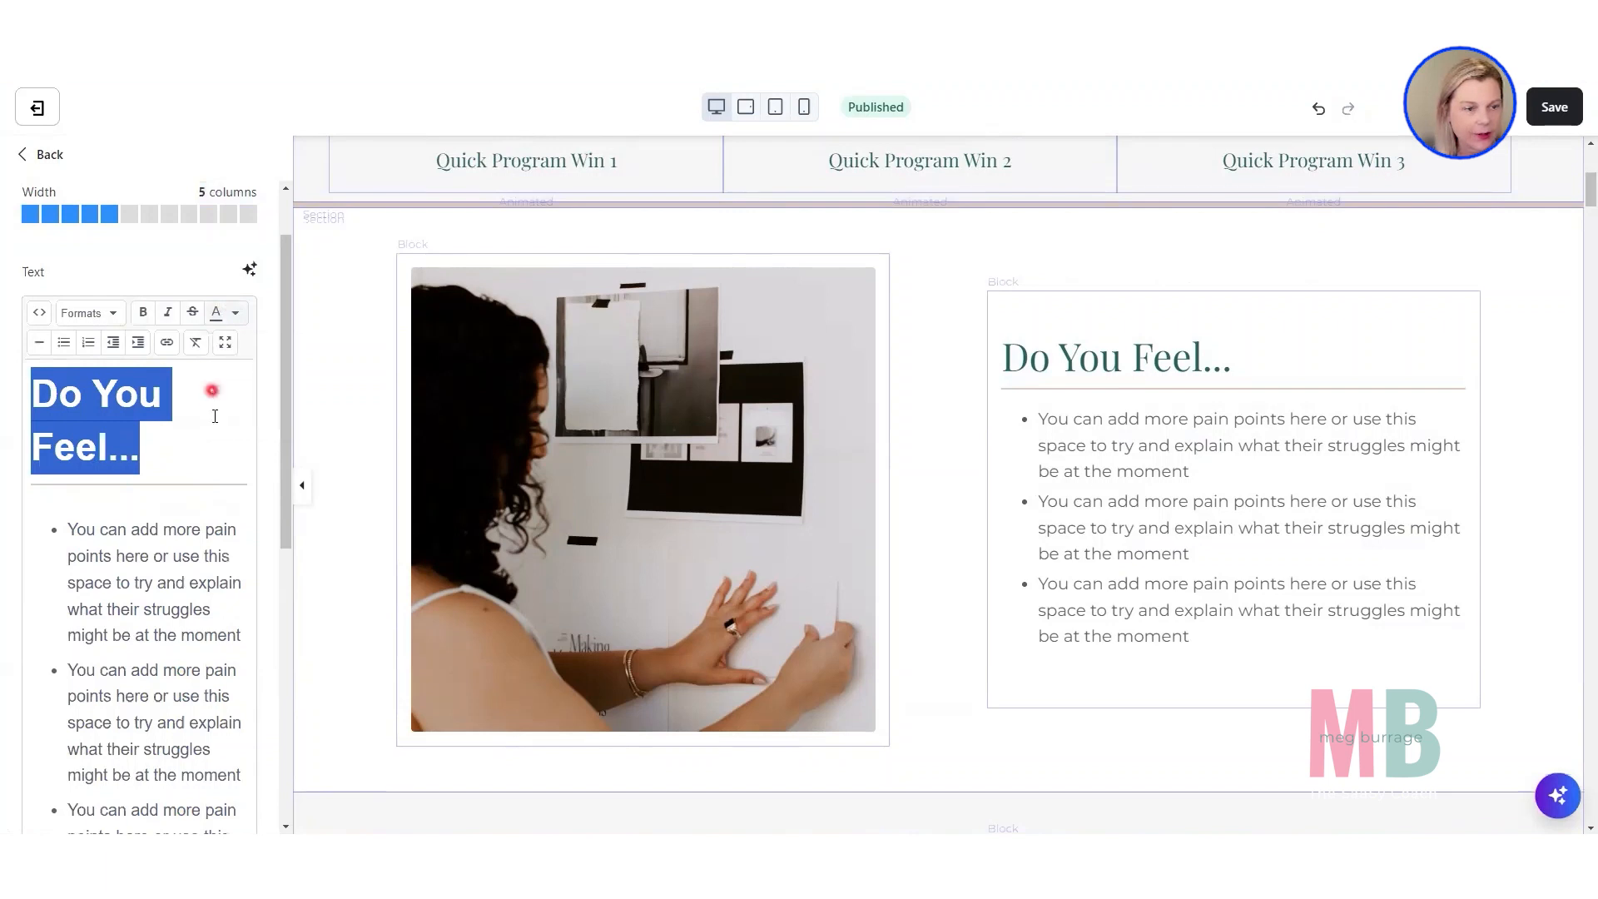
pyautogui.click(215, 416)
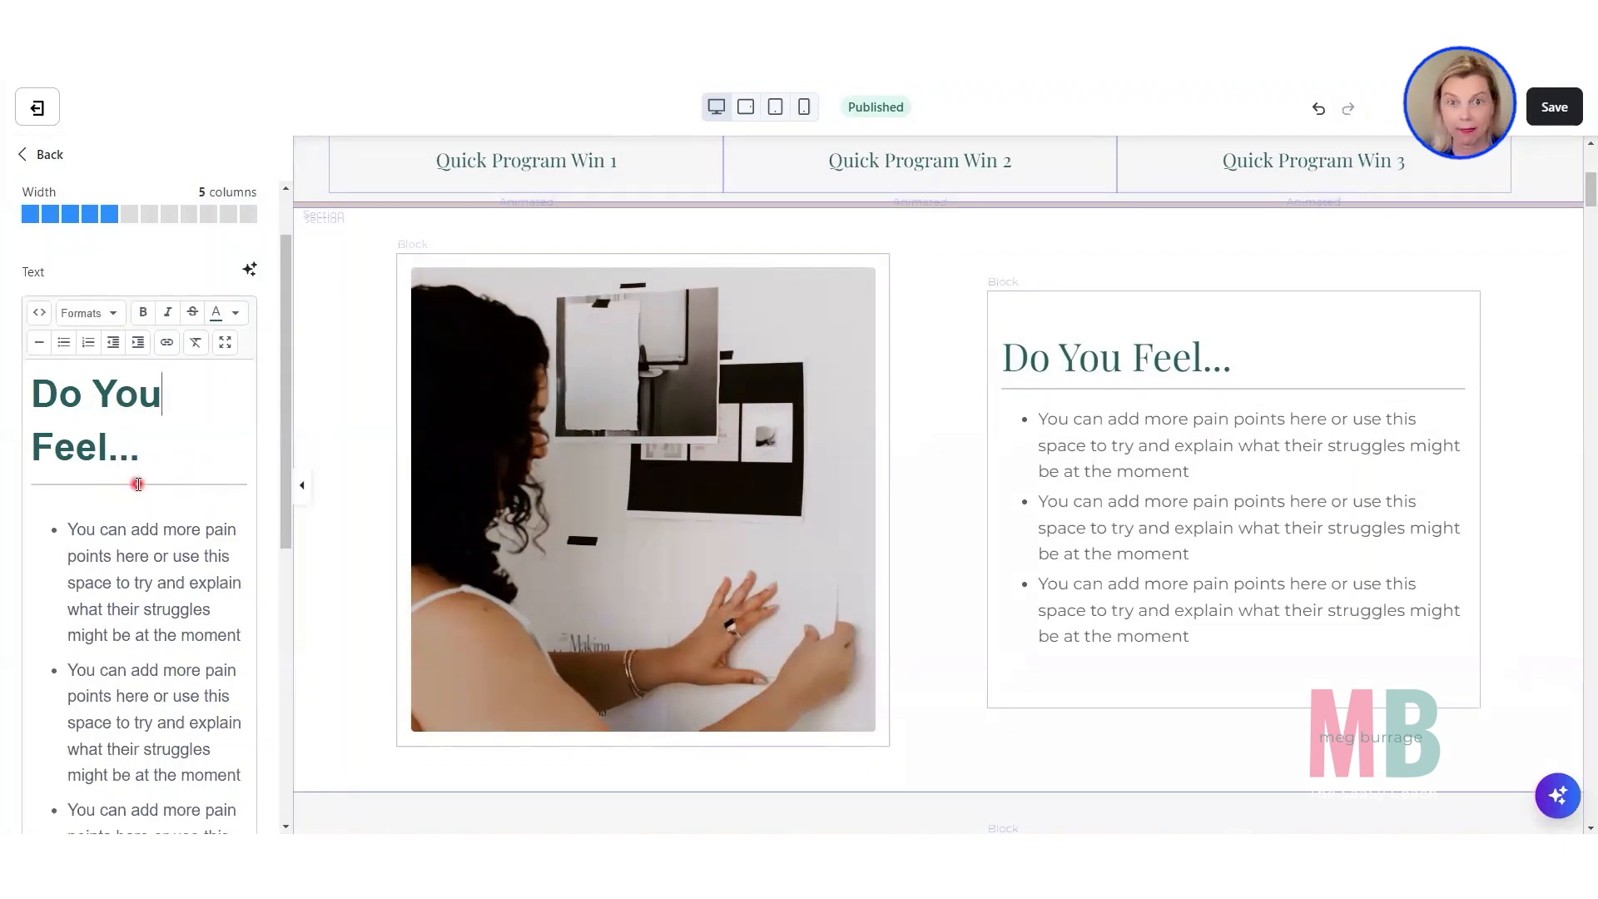
# Open the text block's source code and set the h2 border-bottom thickness to 4px.
pyautogui.click(39, 316)
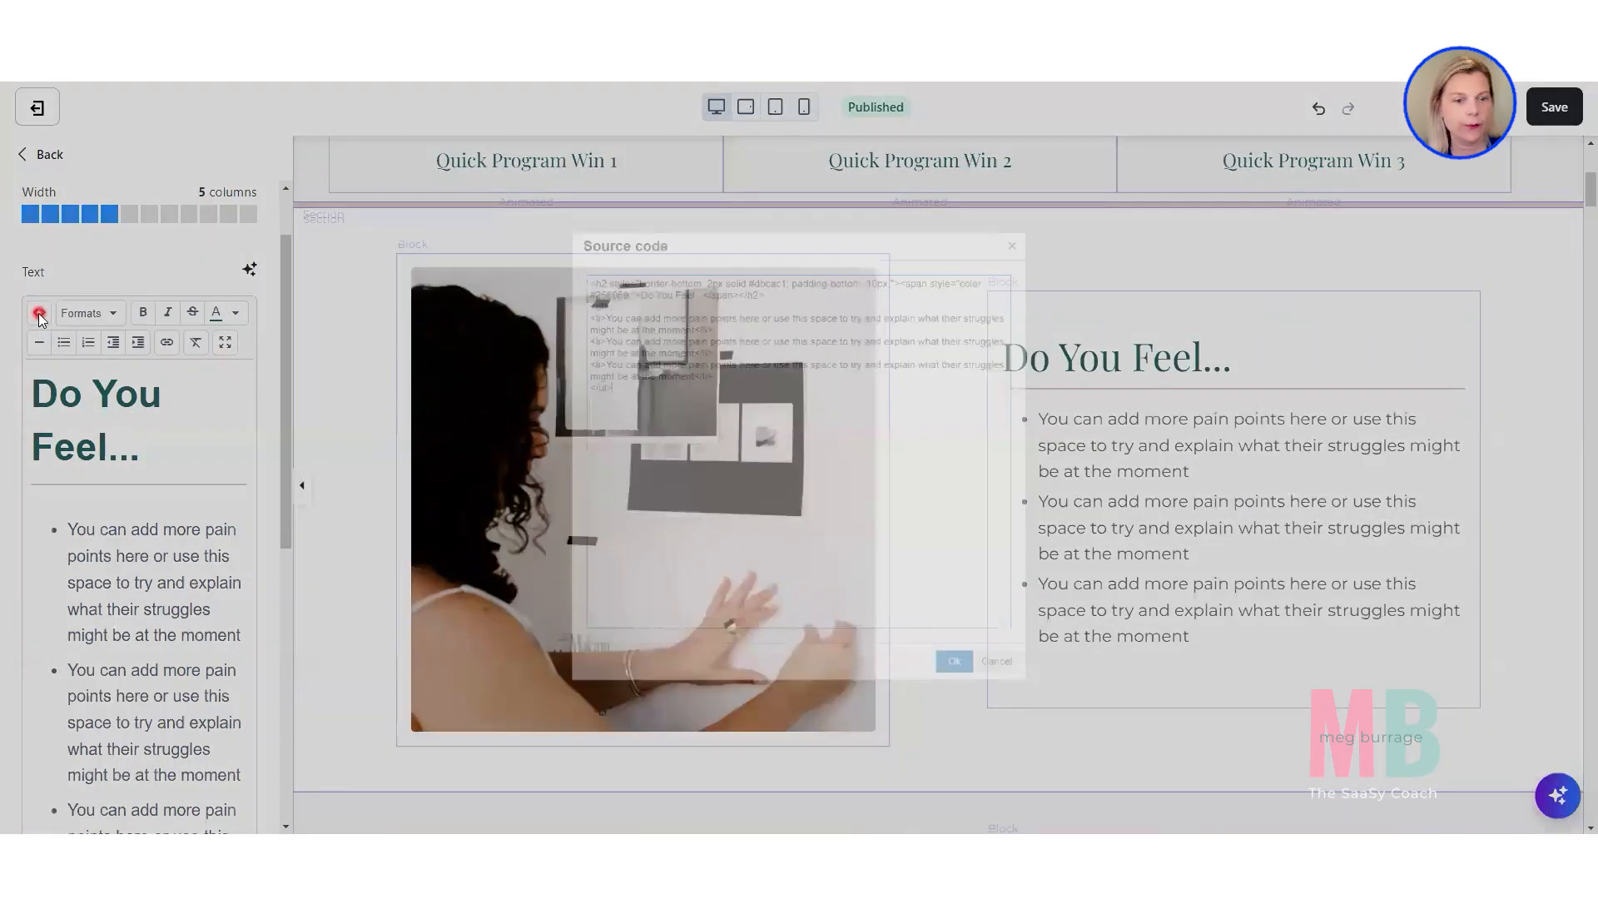
pyautogui.click(572, 237)
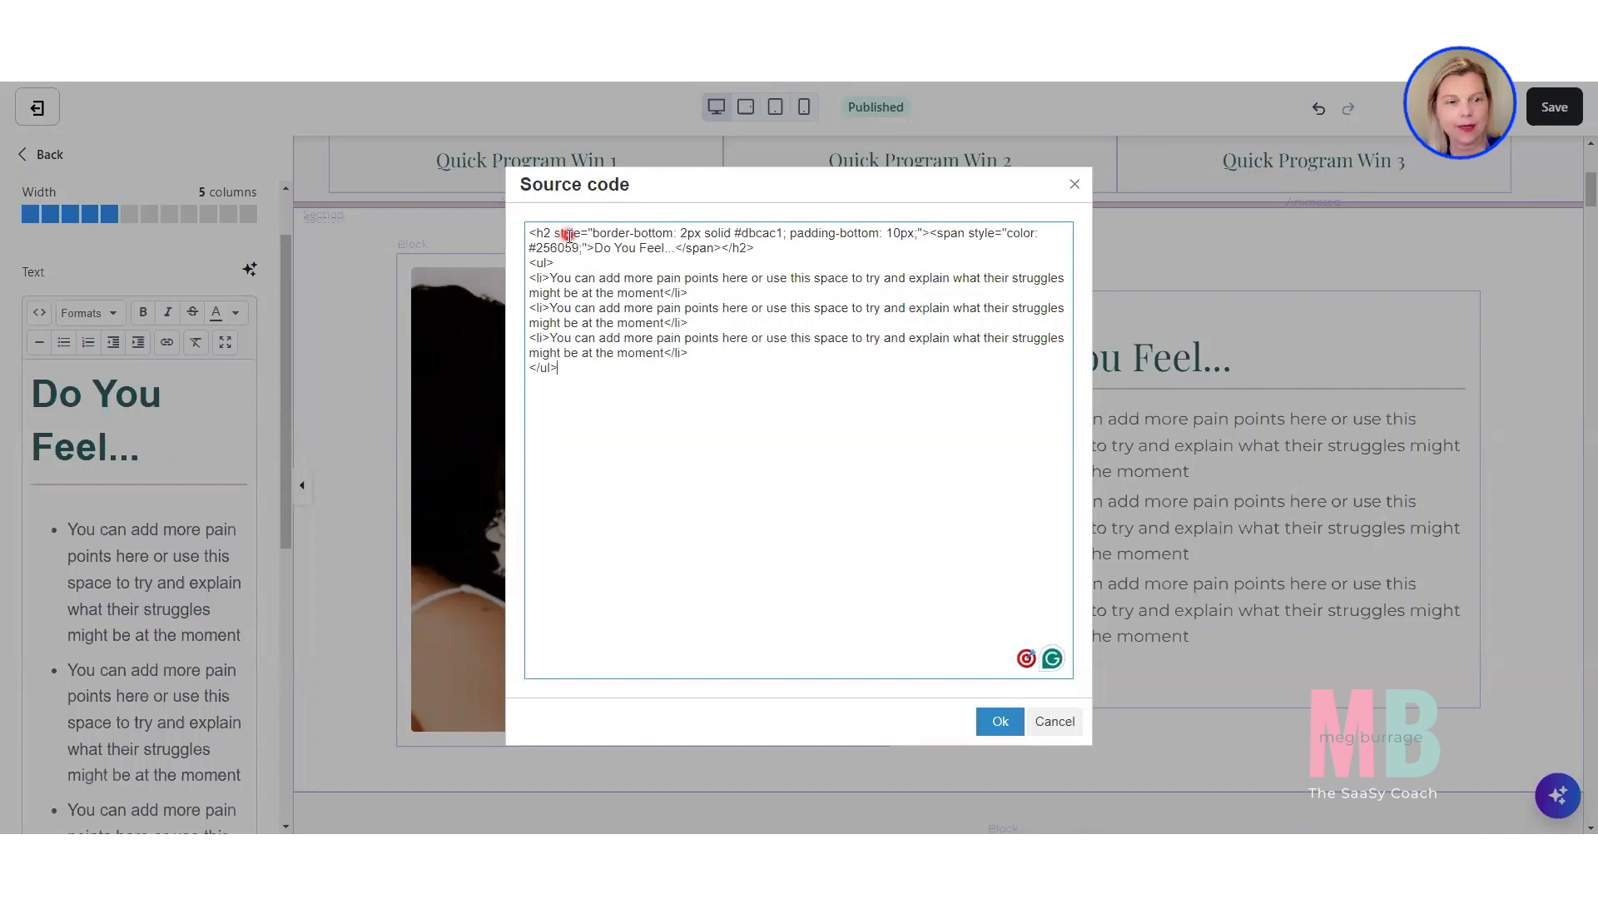
pyautogui.moveTo(593, 233); pyautogui.dragTo(684, 234)
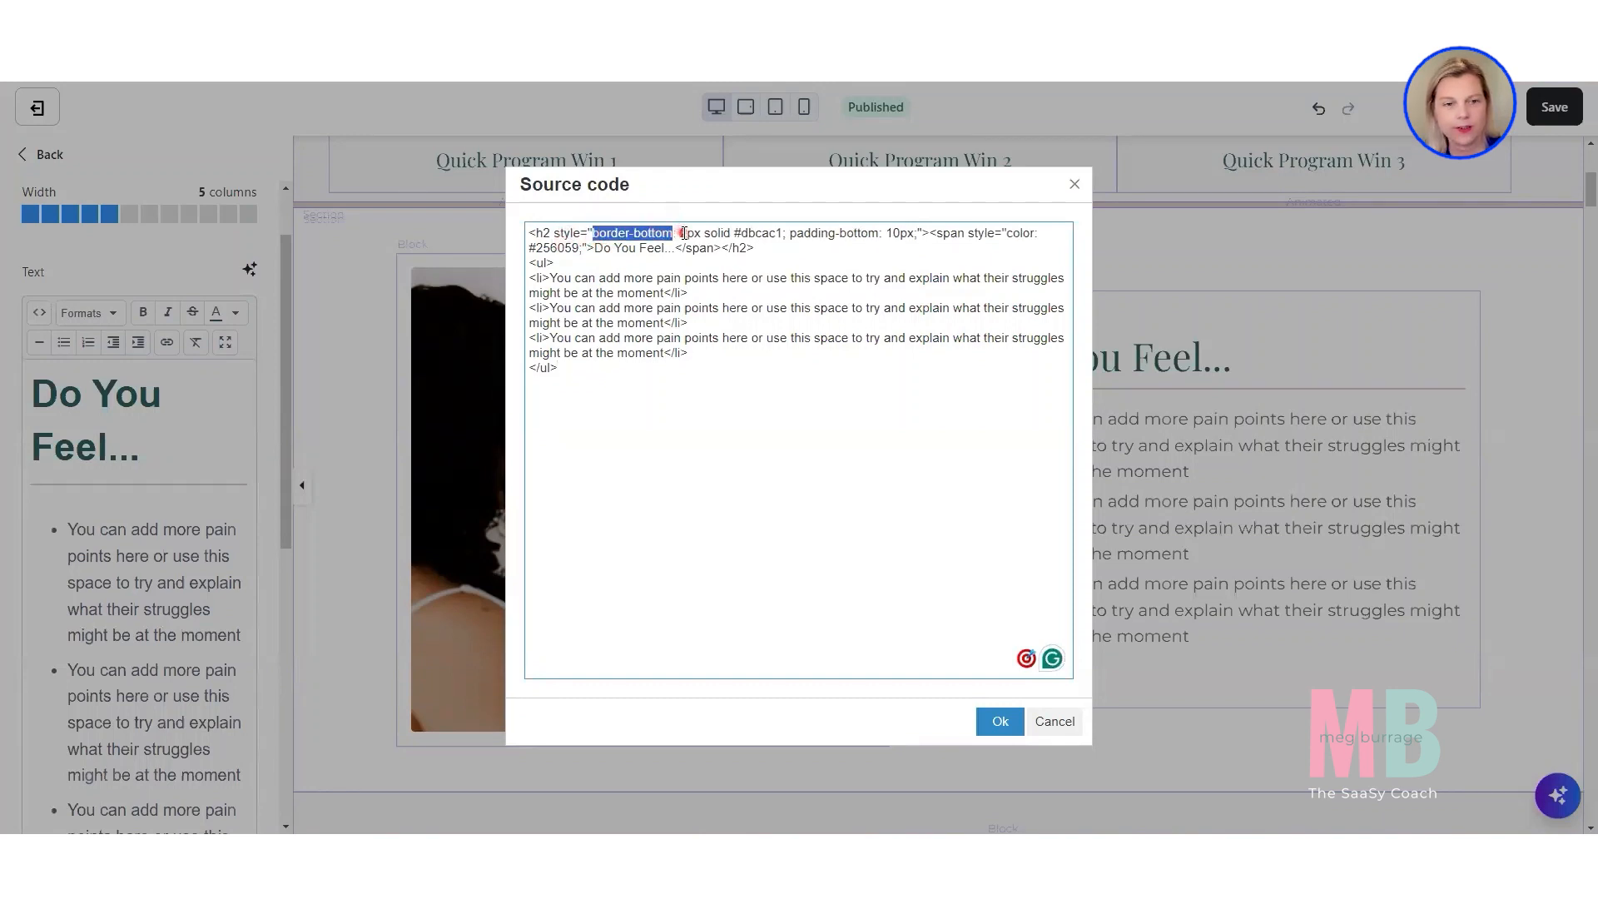
pyautogui.click(683, 234)
pyautogui.press('Delete')
pyautogui.write('2')
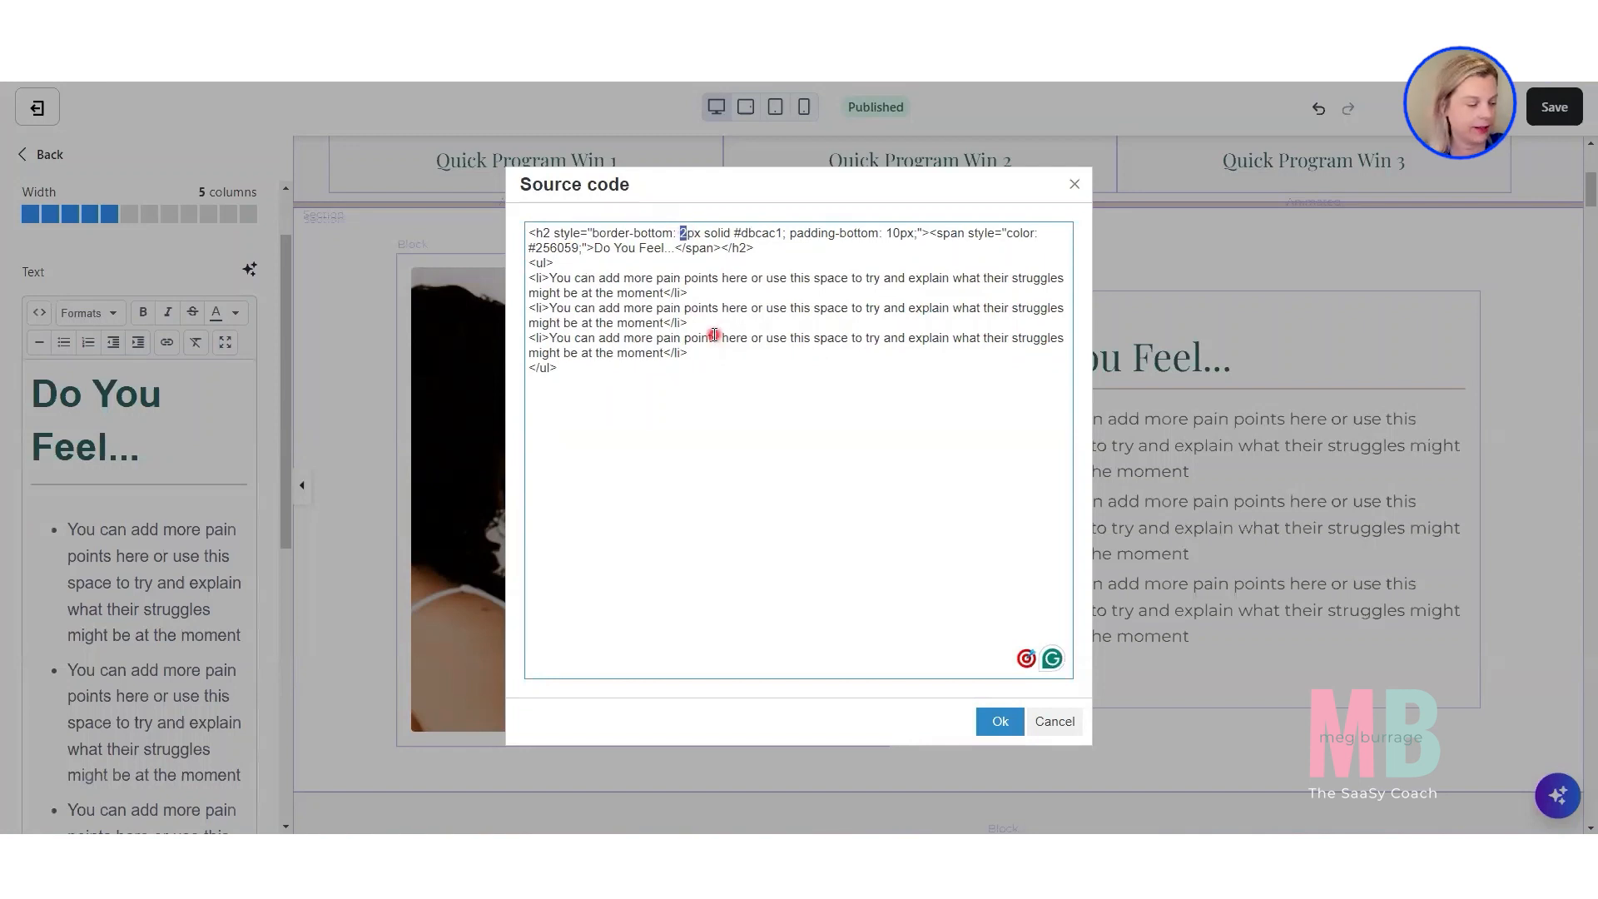
pyautogui.write('4')
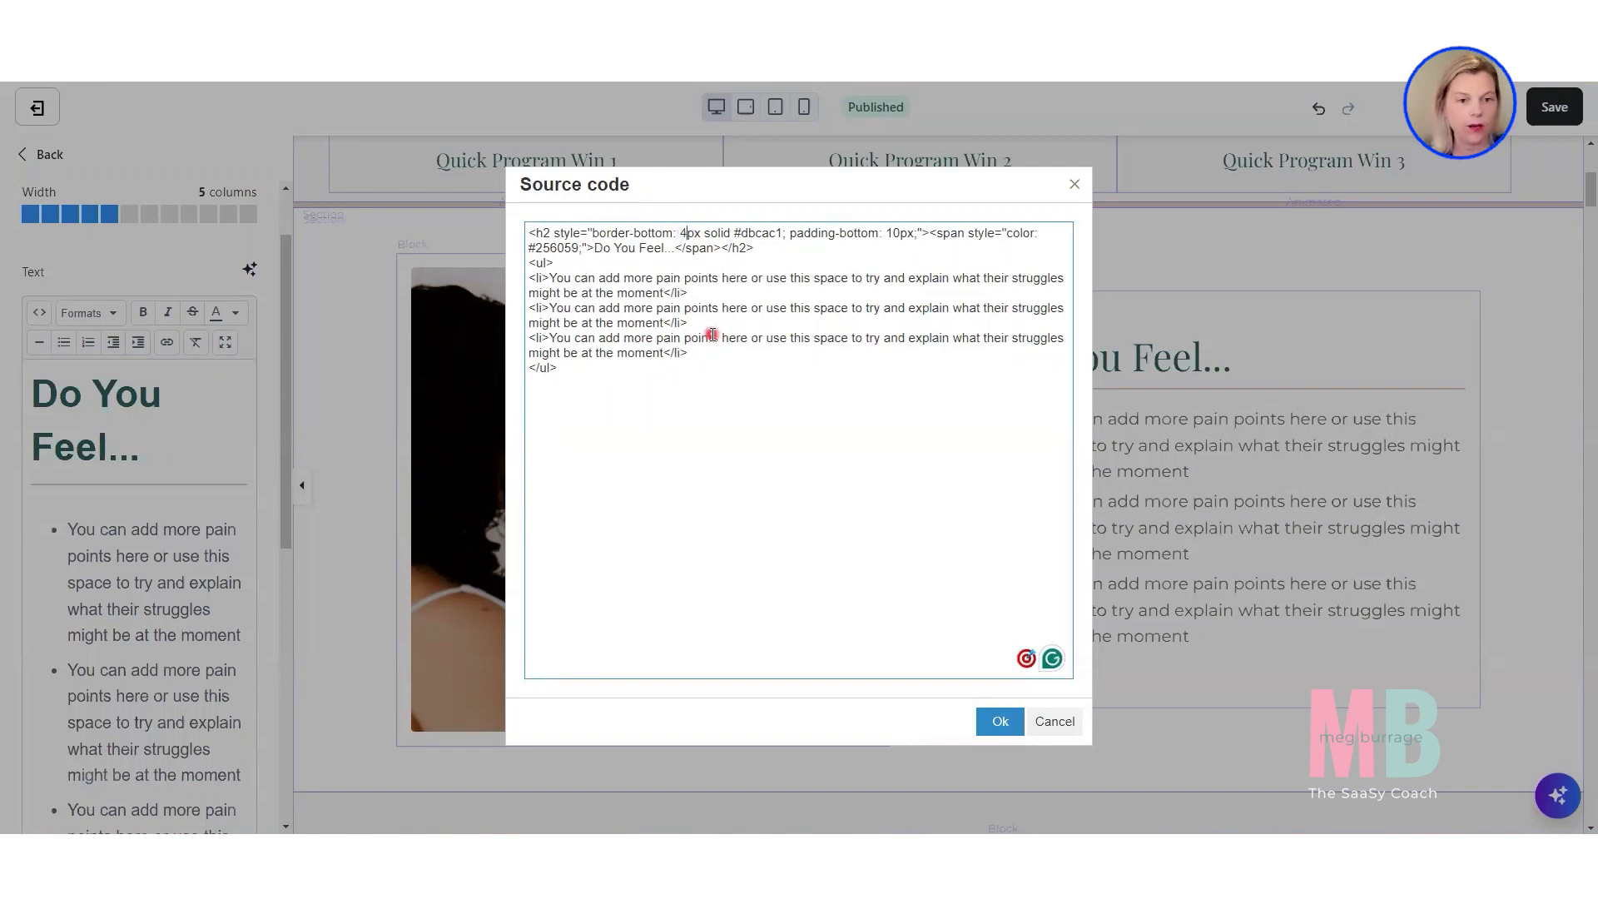
# Set the h2 border-bottom color in the source code to #000000.
pyautogui.doubleClick(752, 236)
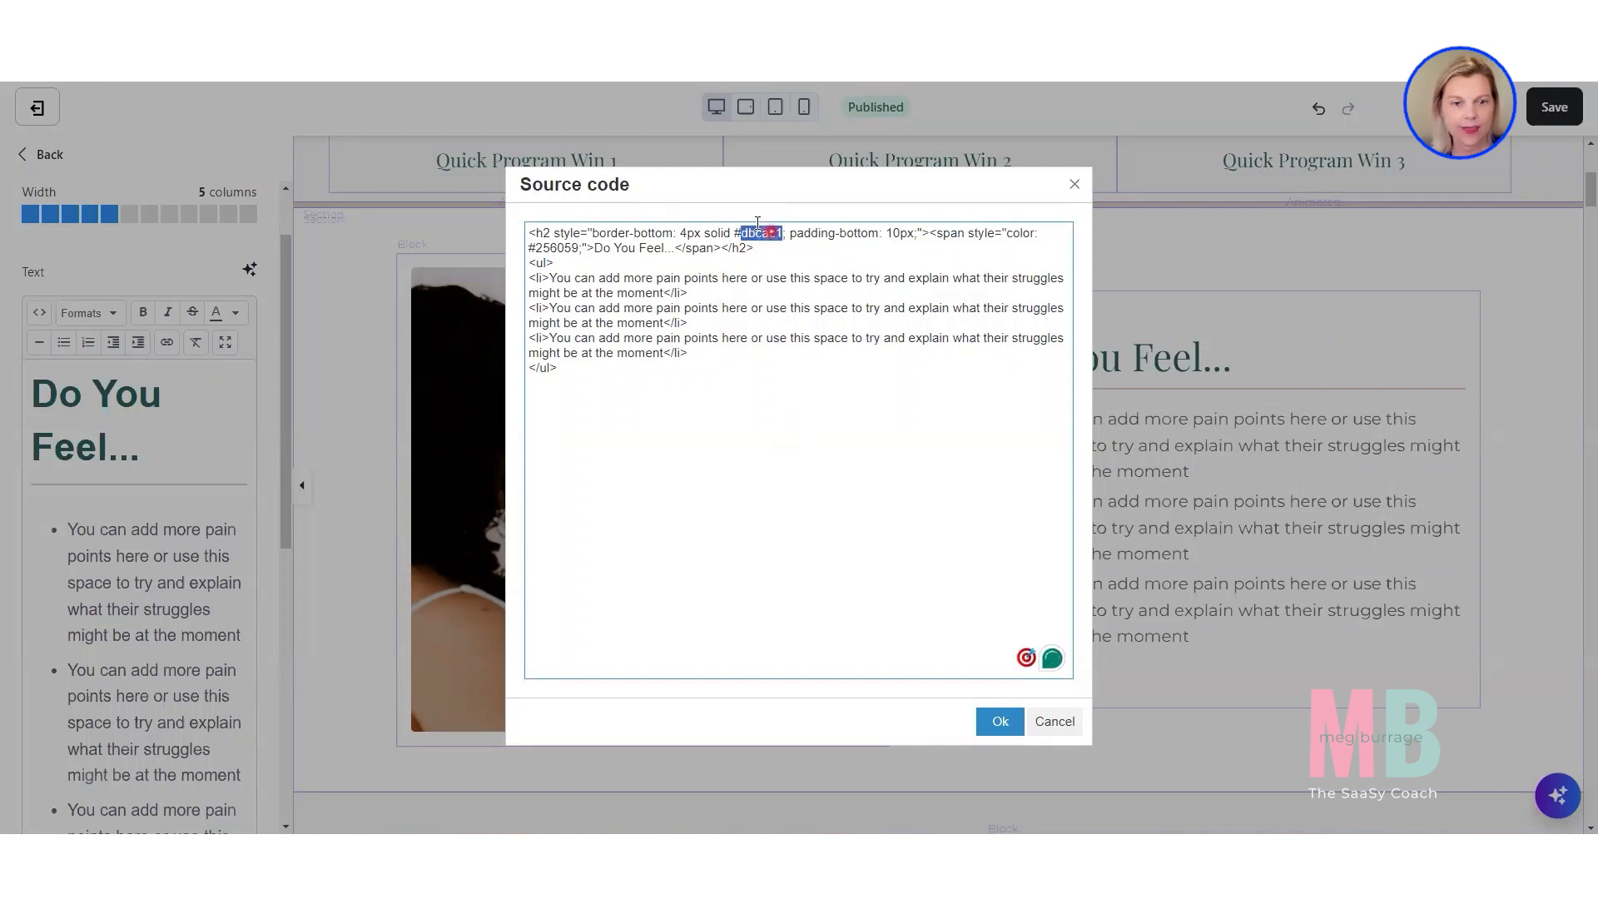
pyautogui.write('0000')
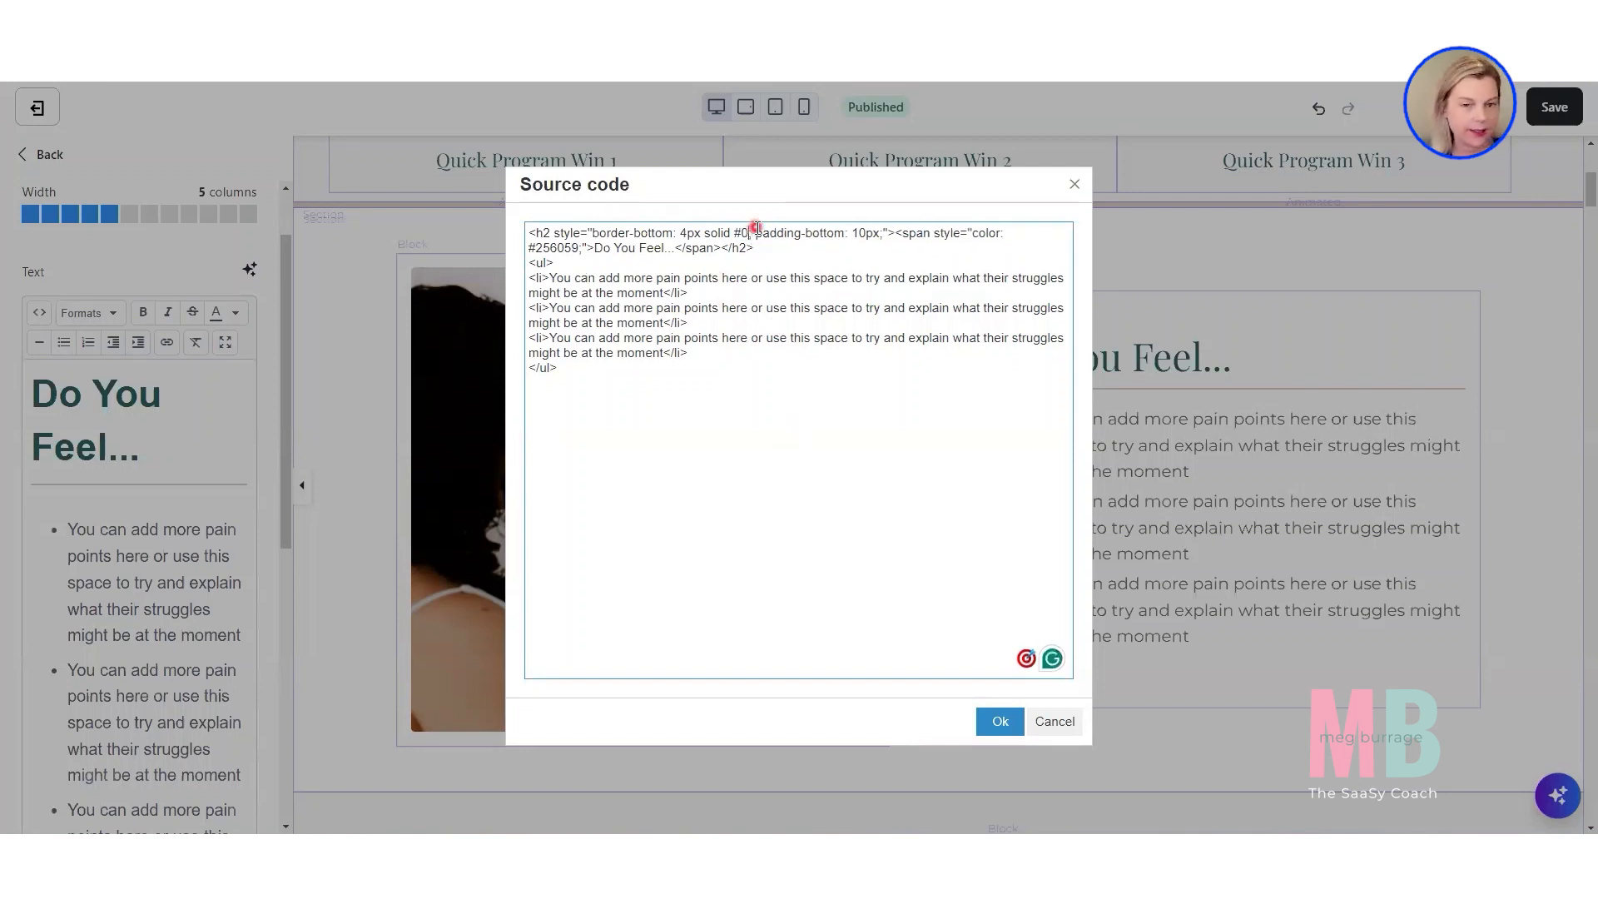
pyautogui.write('00')
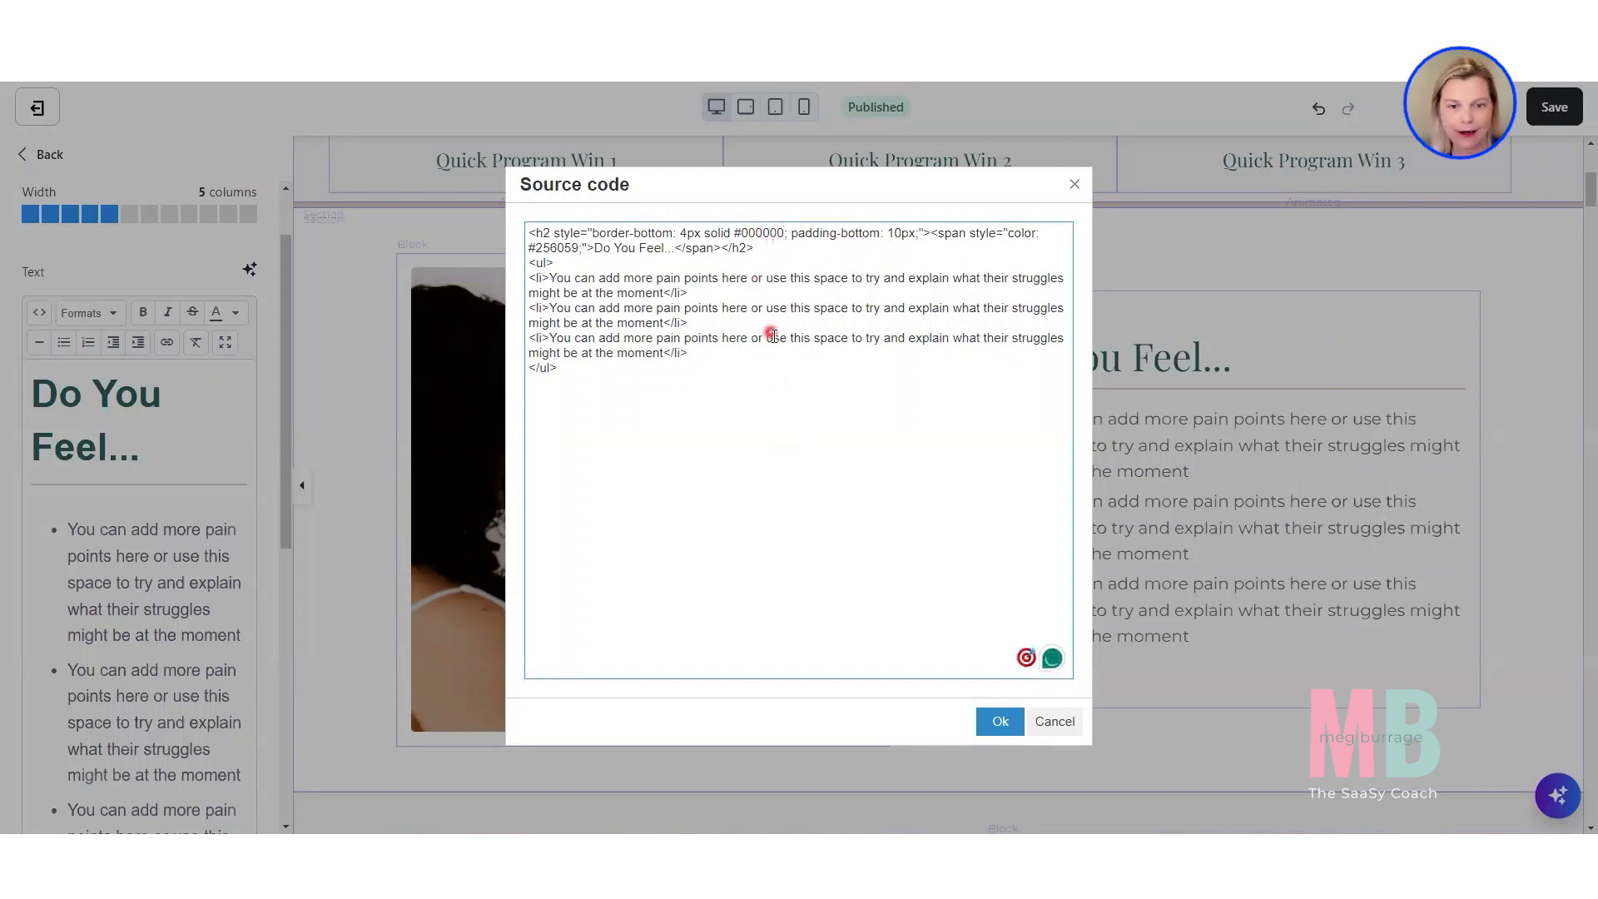
# Check the heading and border color codes in the source code, and apply the edited code to the "Do You Feel..." text block.
pyautogui.doubleClick(558, 248)
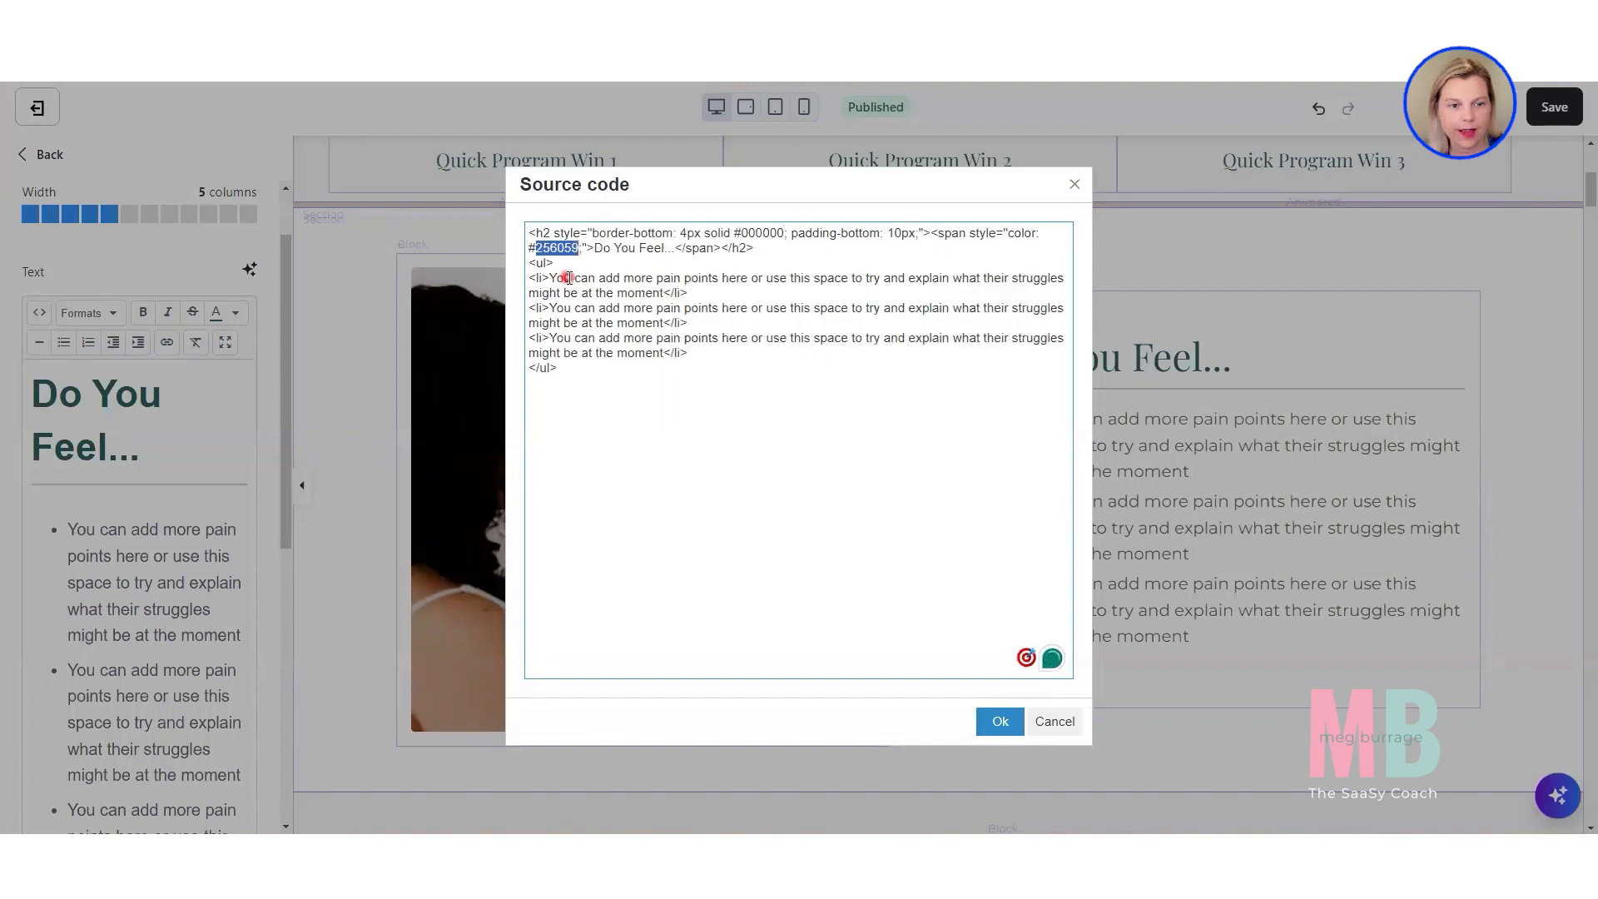
pyautogui.doubleClick(761, 233)
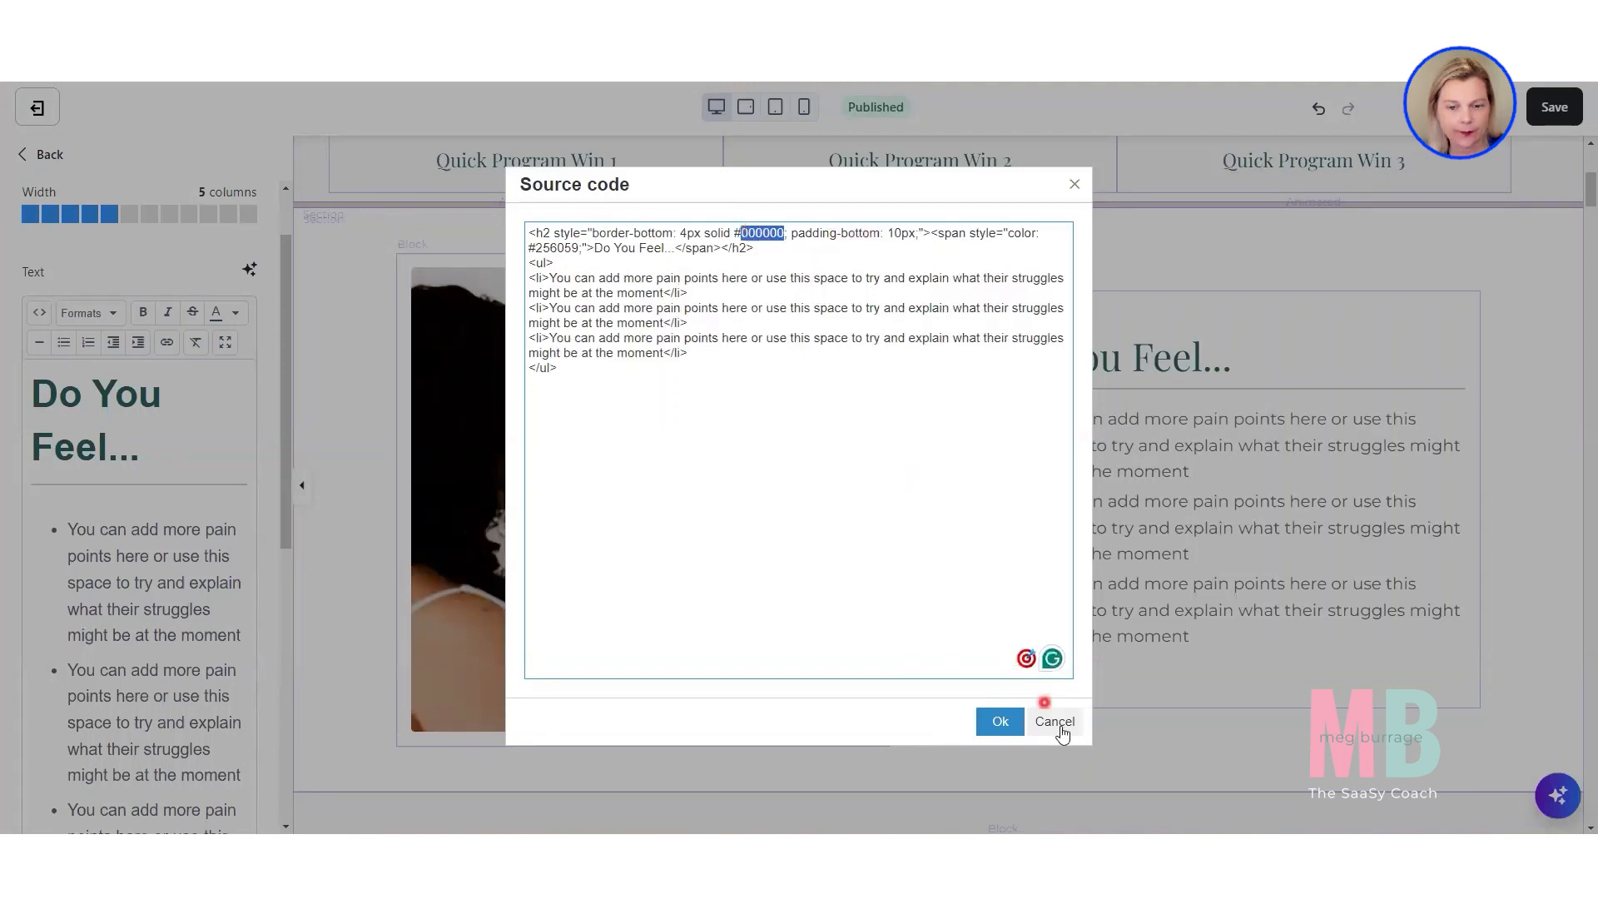
pyautogui.click(1001, 721)
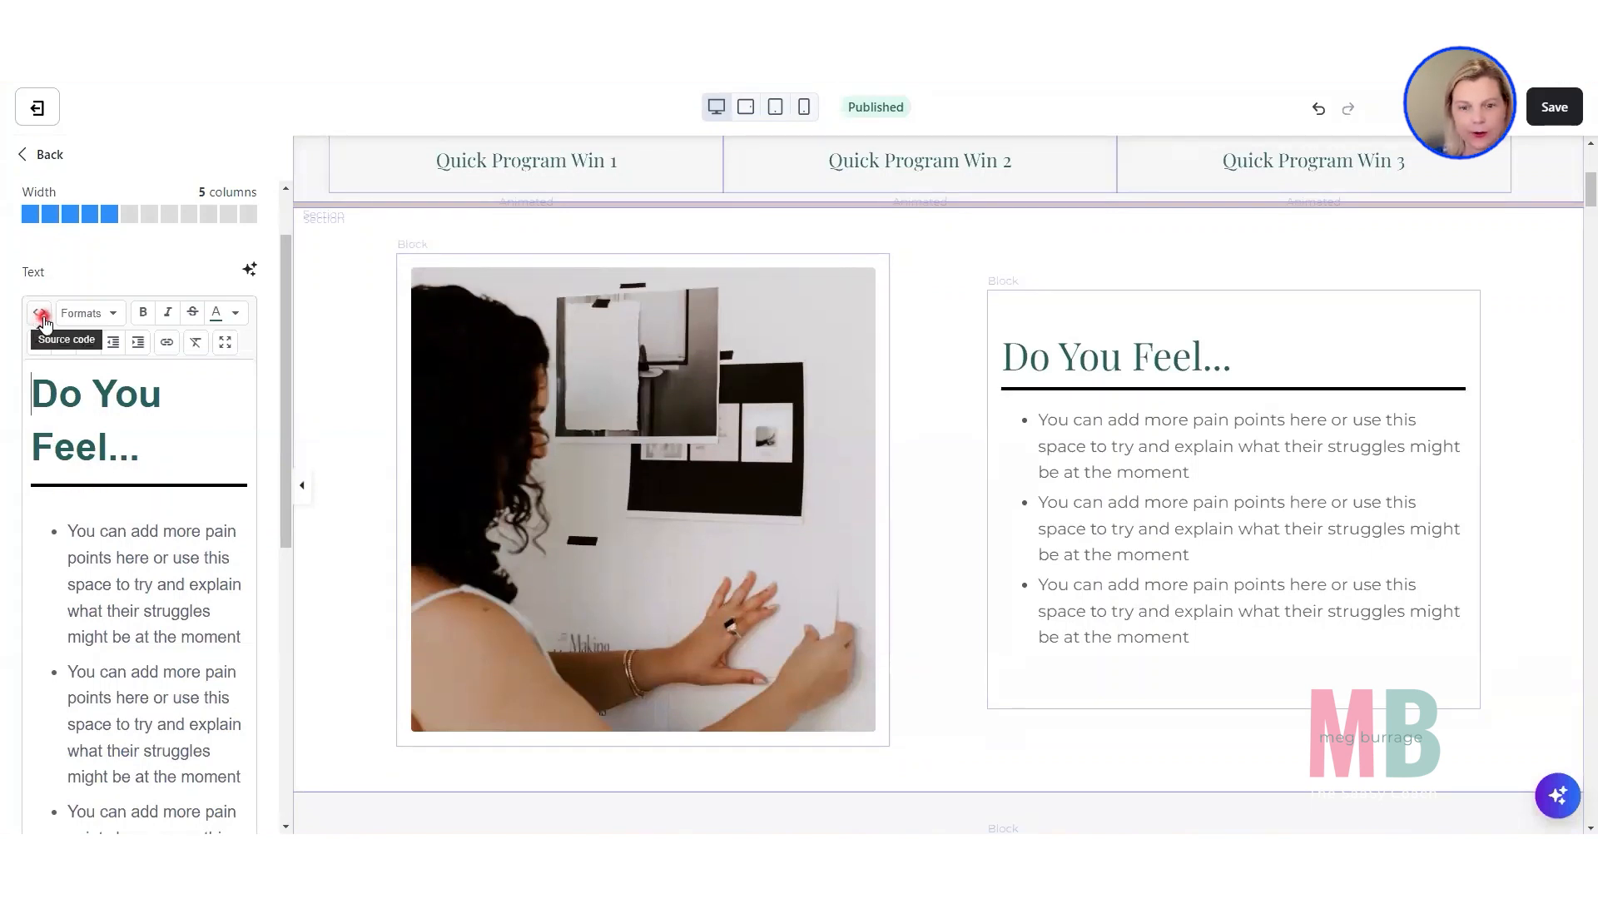
pyautogui.scroll(-2, 1137, 511)
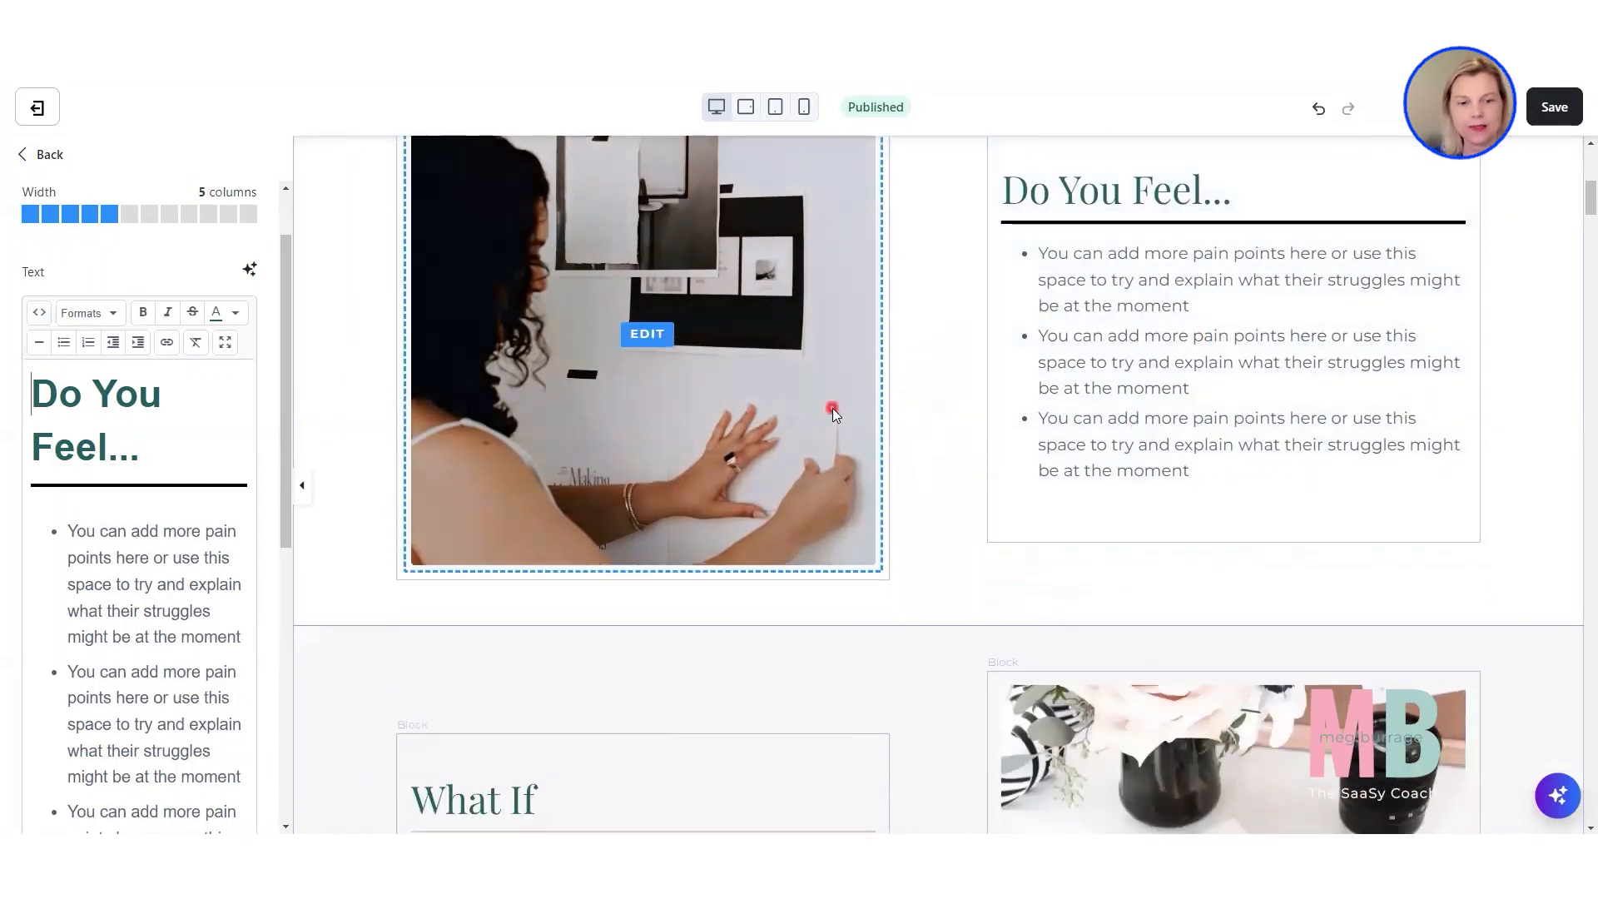
pyautogui.scroll(1, 832, 408)
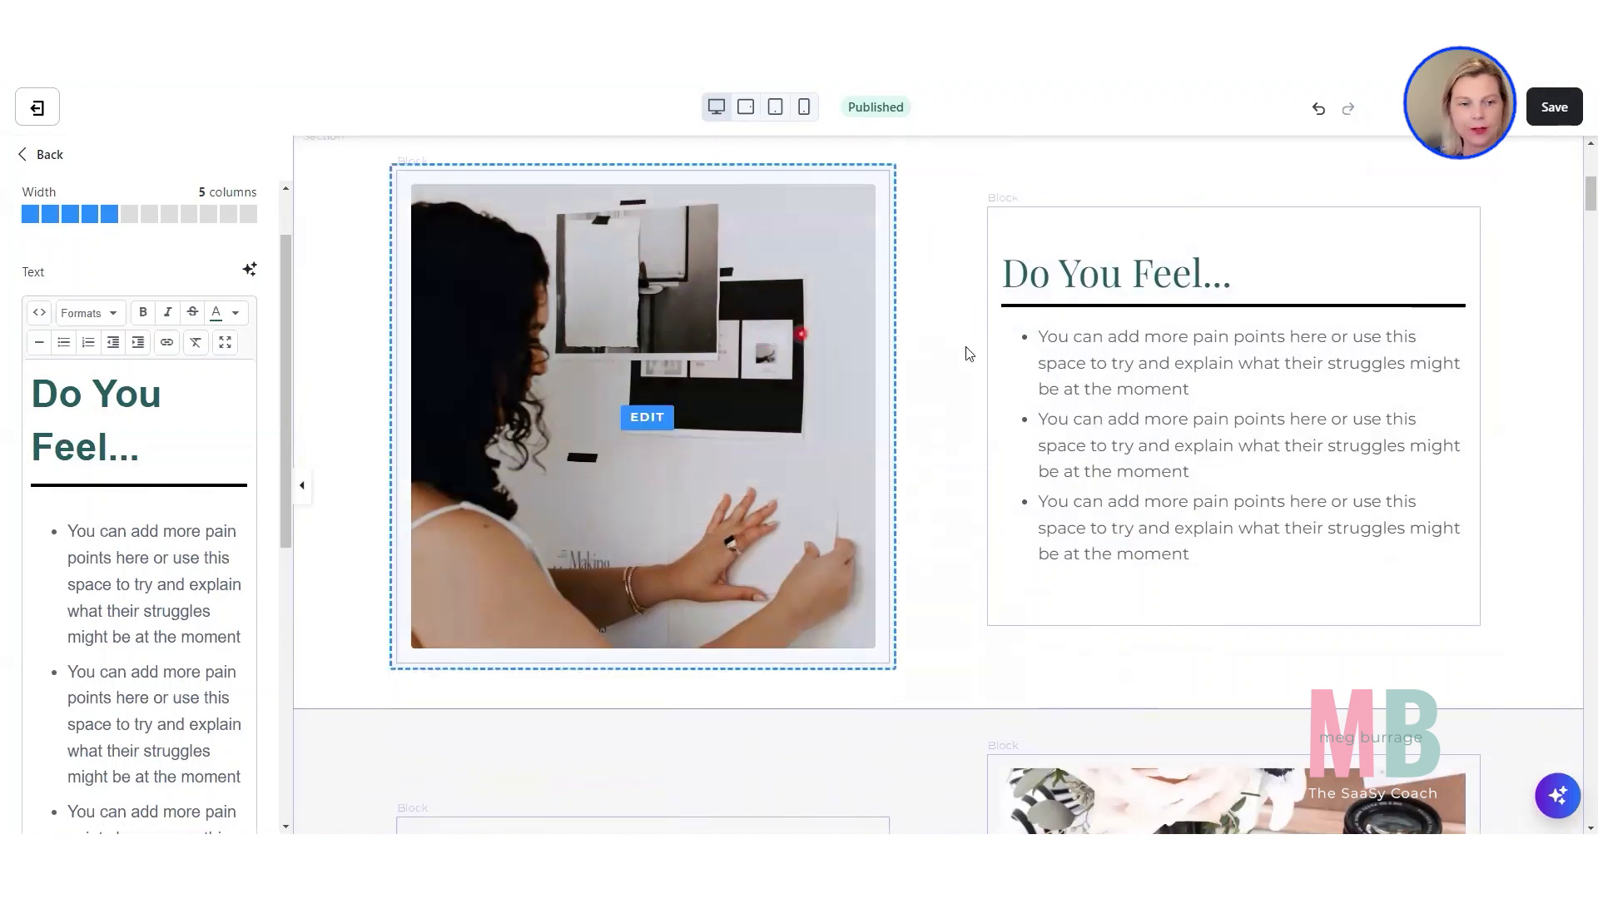
# Examine the "Do you feel" section's desktop alignment settings and the column widths of its image and text blocks.
pyautogui.click(333, 398)
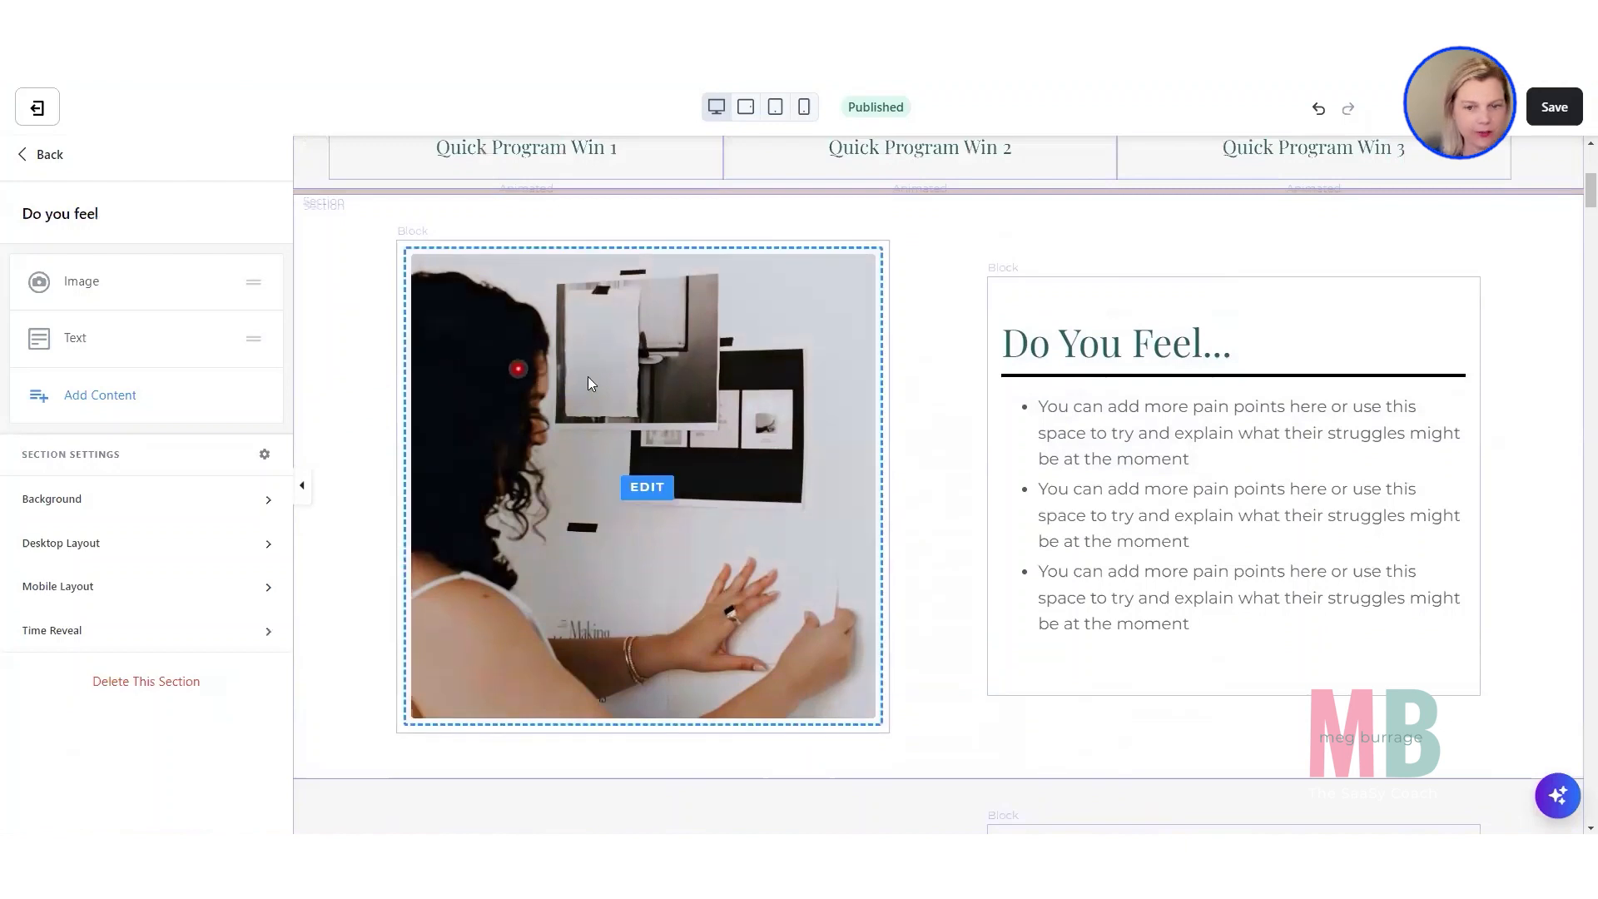
pyautogui.click(73, 545)
pyautogui.scroll(-4, 73, 546)
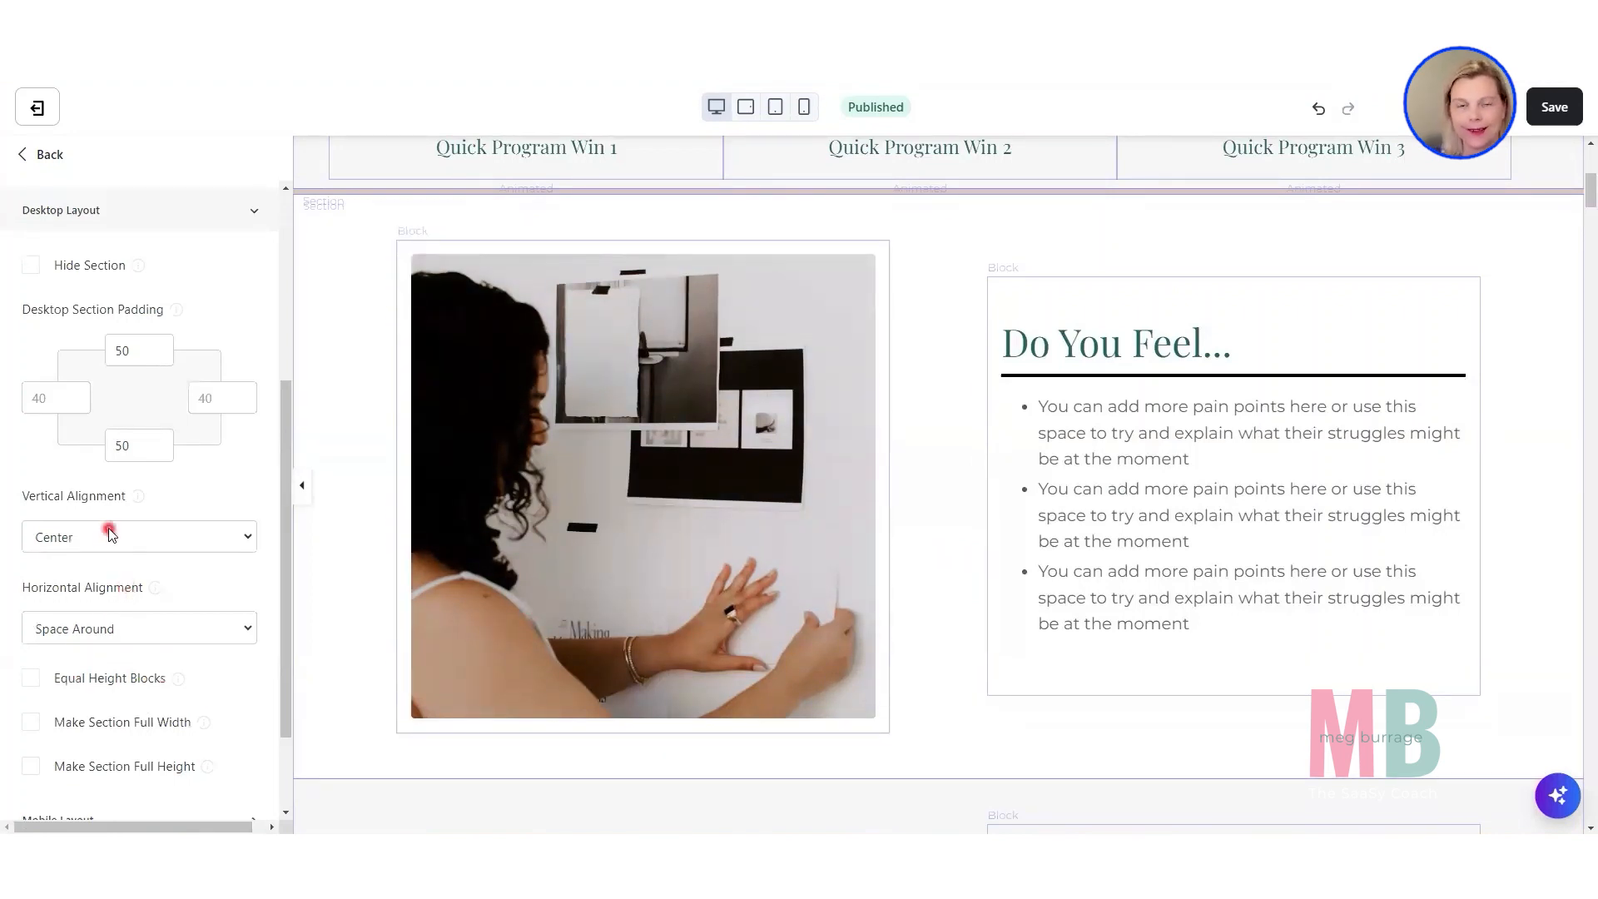
pyautogui.click(673, 355)
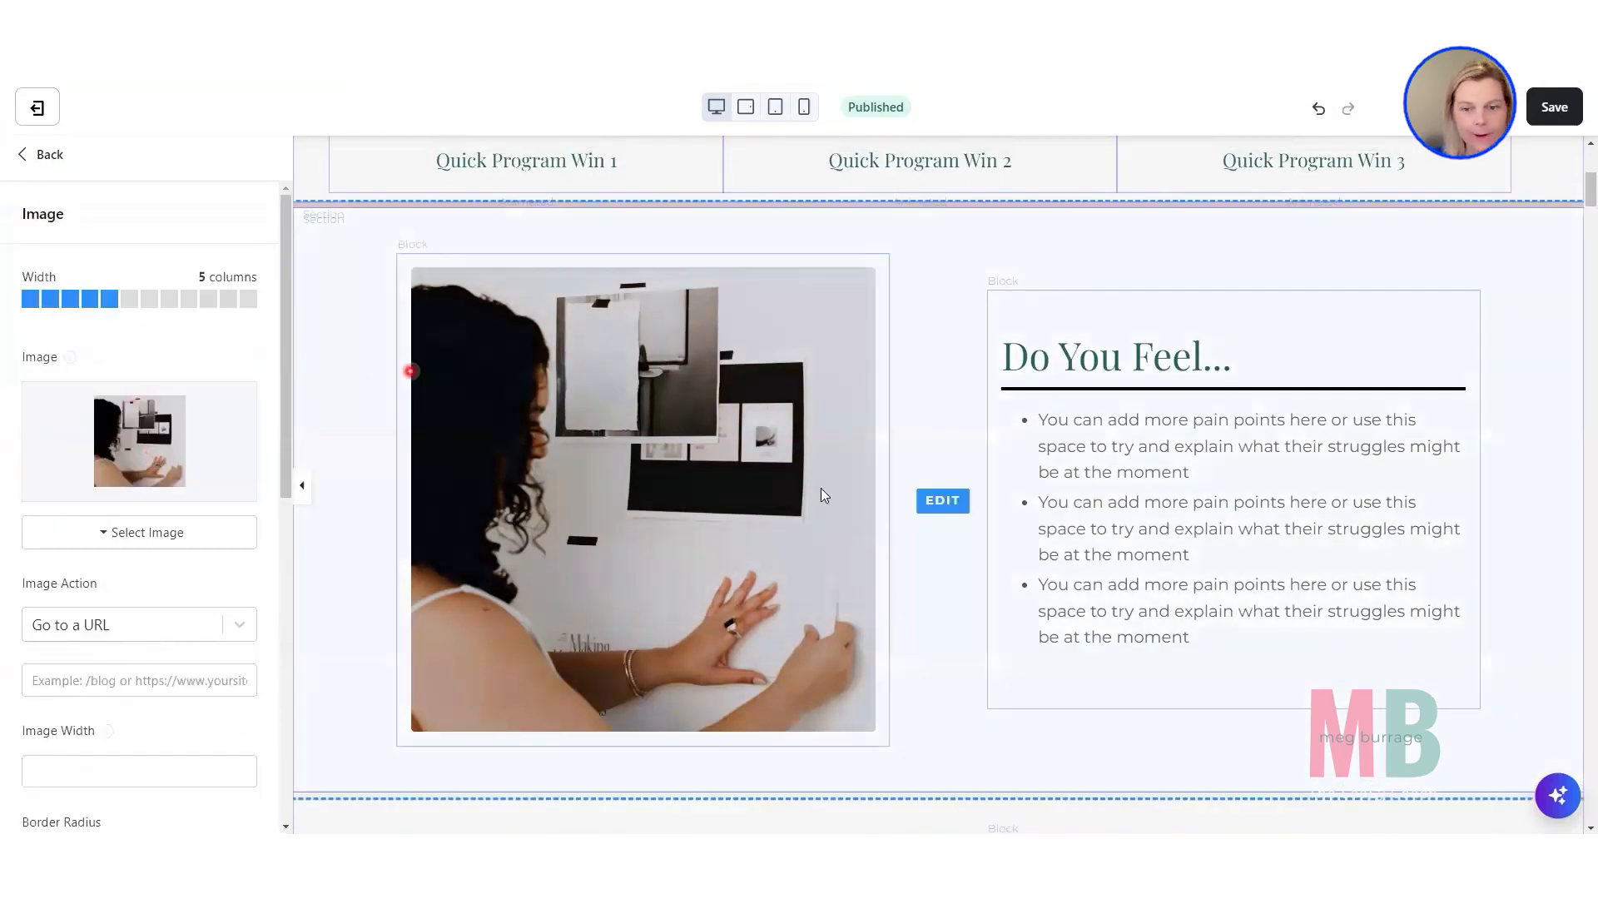
pyautogui.click(1073, 533)
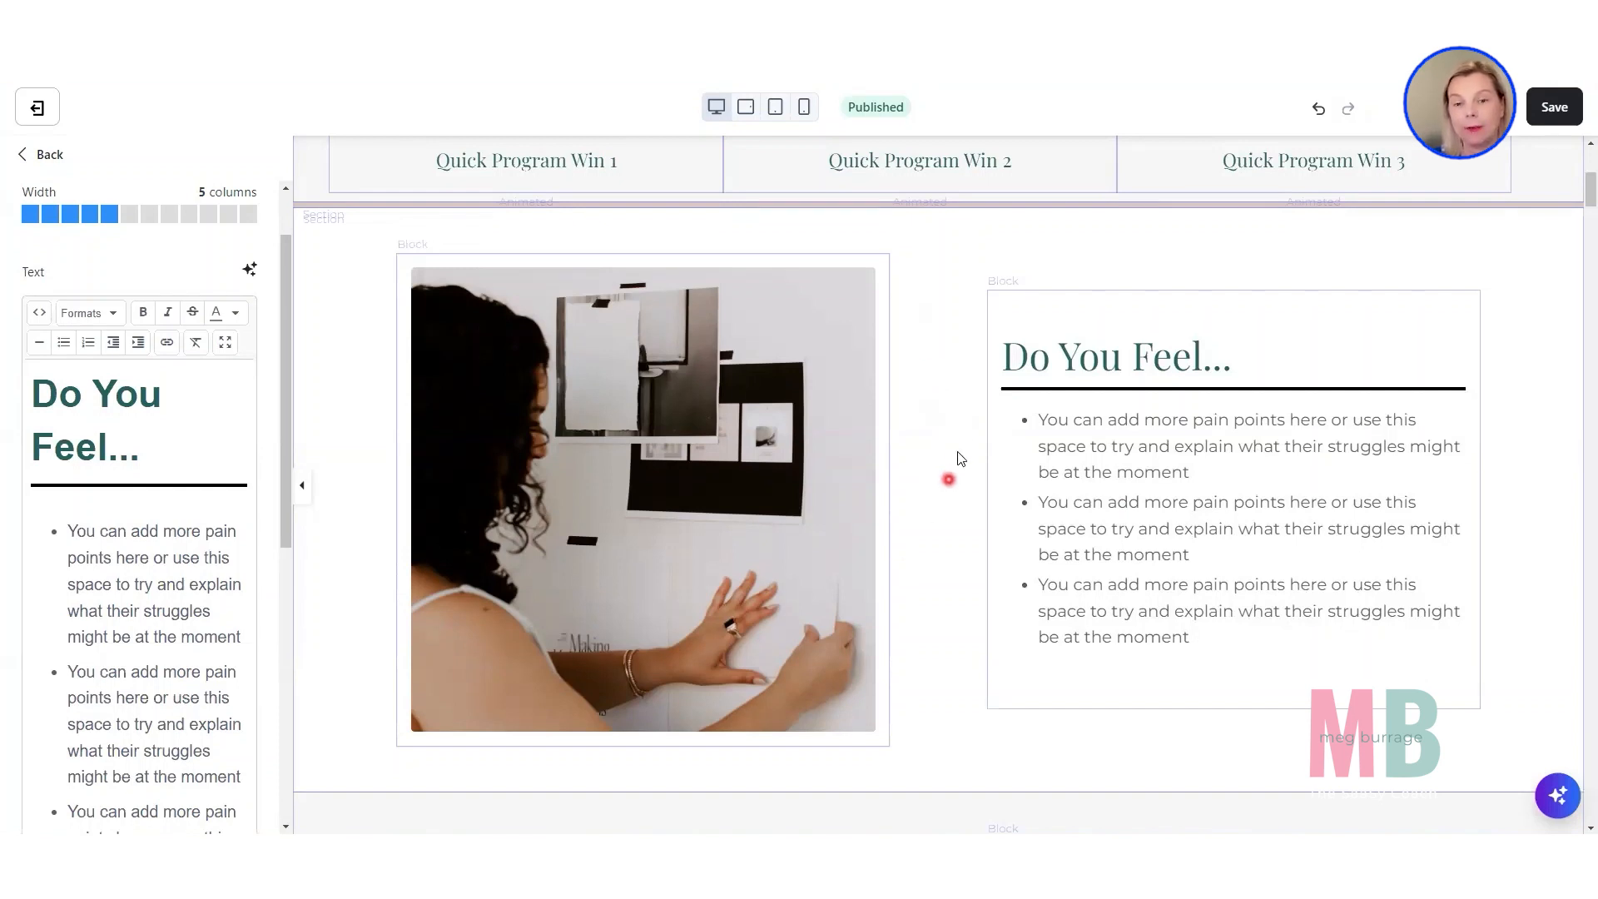
# Try the "Do you feel" section's desktop Horizontal Alignment at Space Between, and return it to Space Around.
pyautogui.click(342, 624)
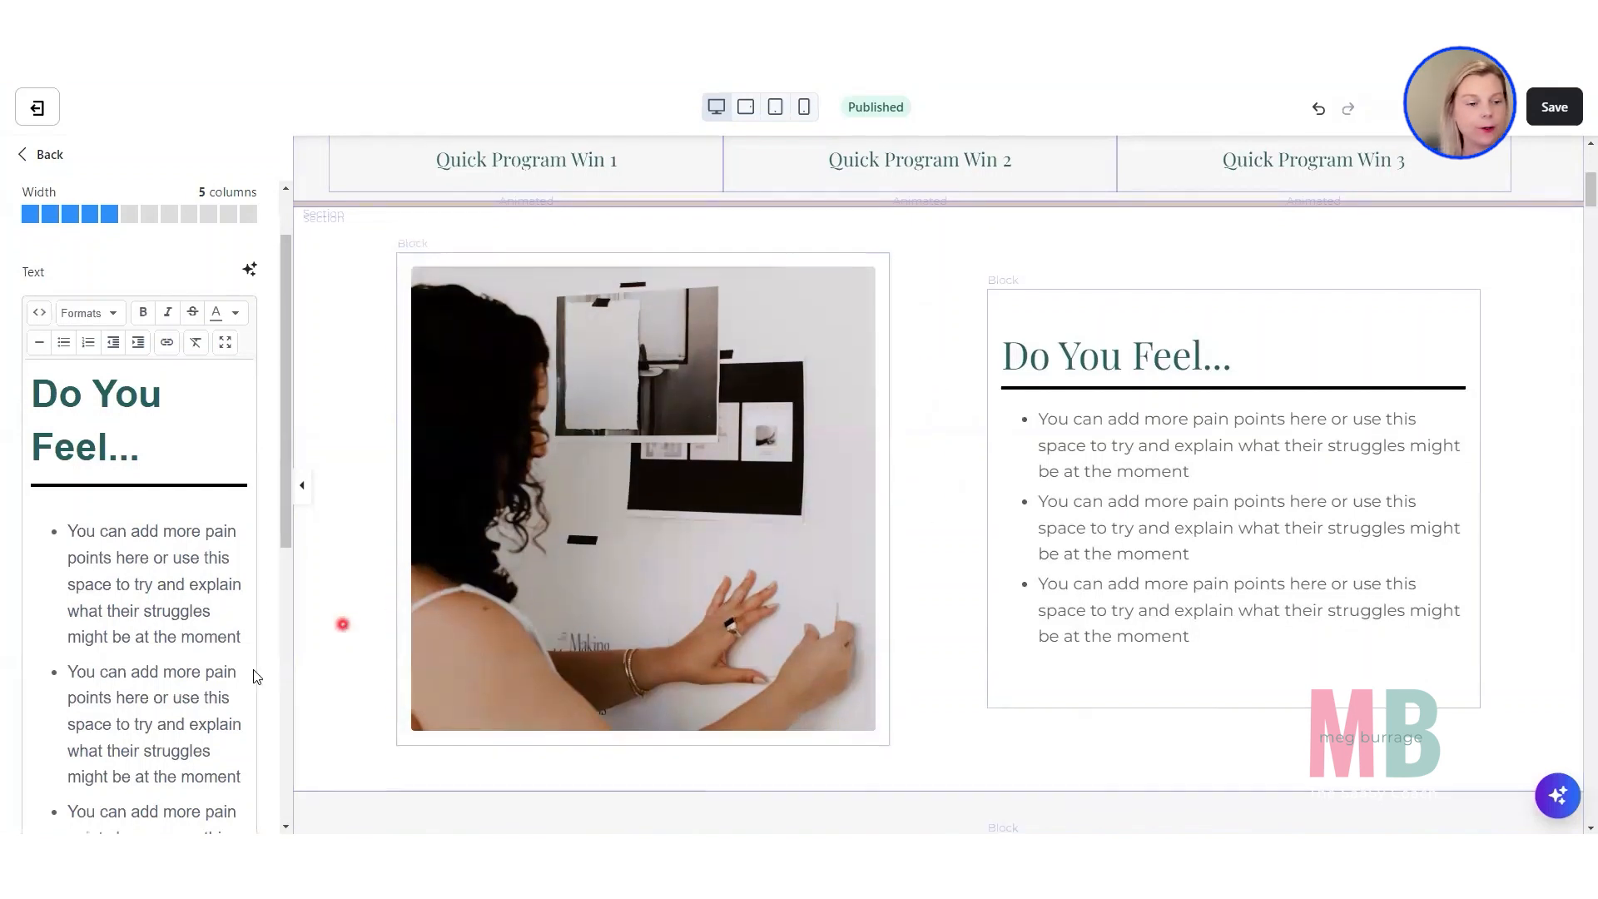
pyautogui.click(70, 549)
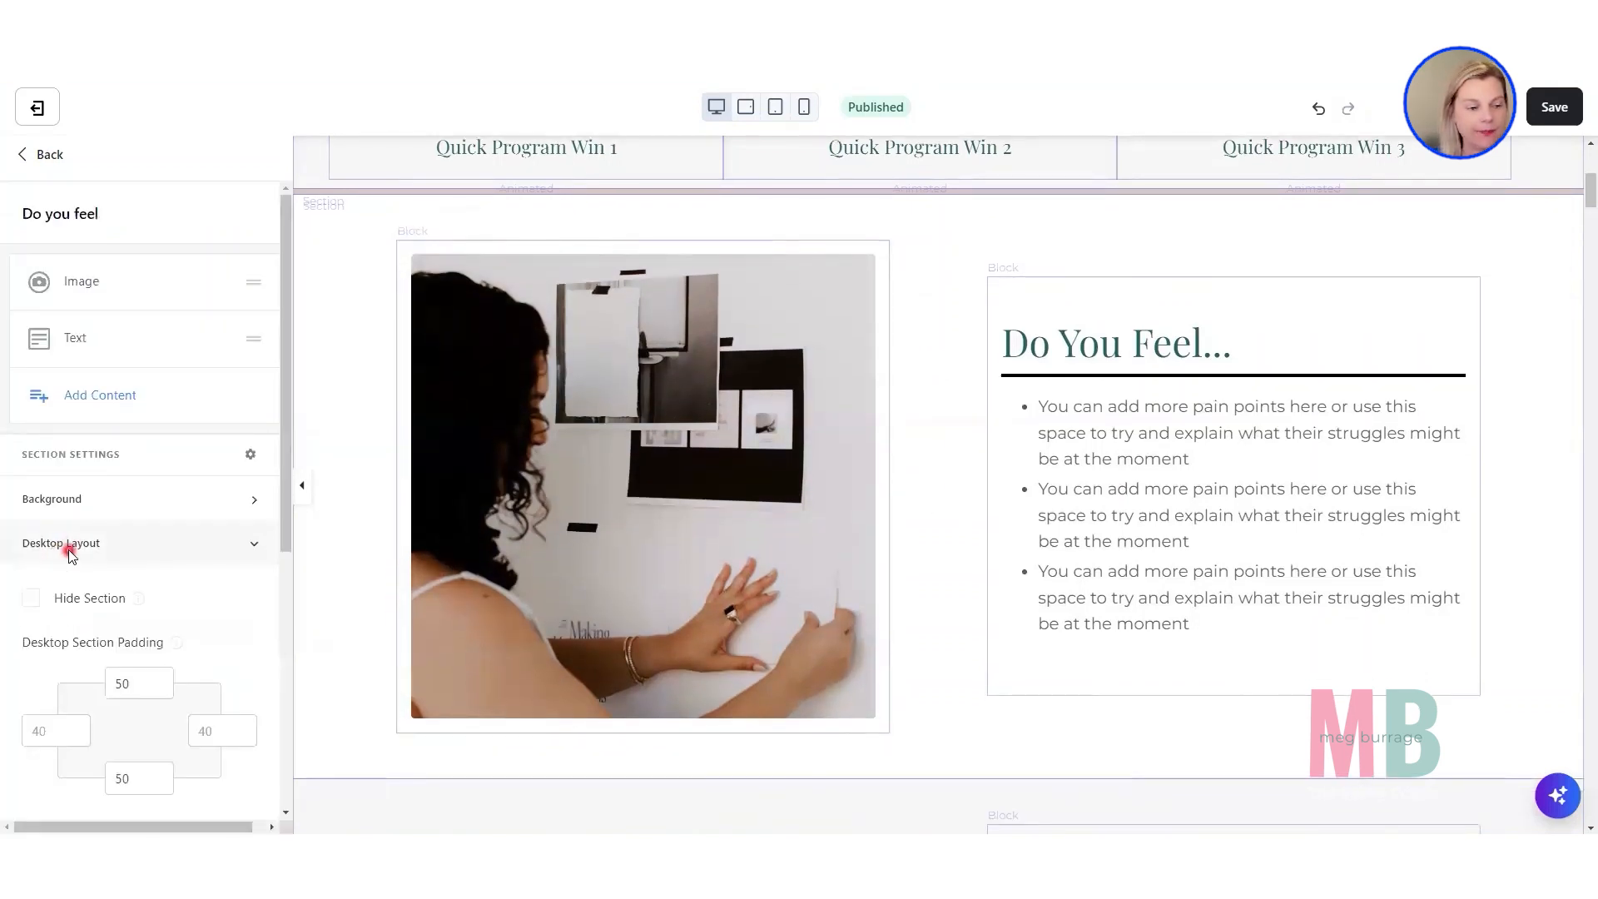
pyautogui.scroll(-5, 71, 556)
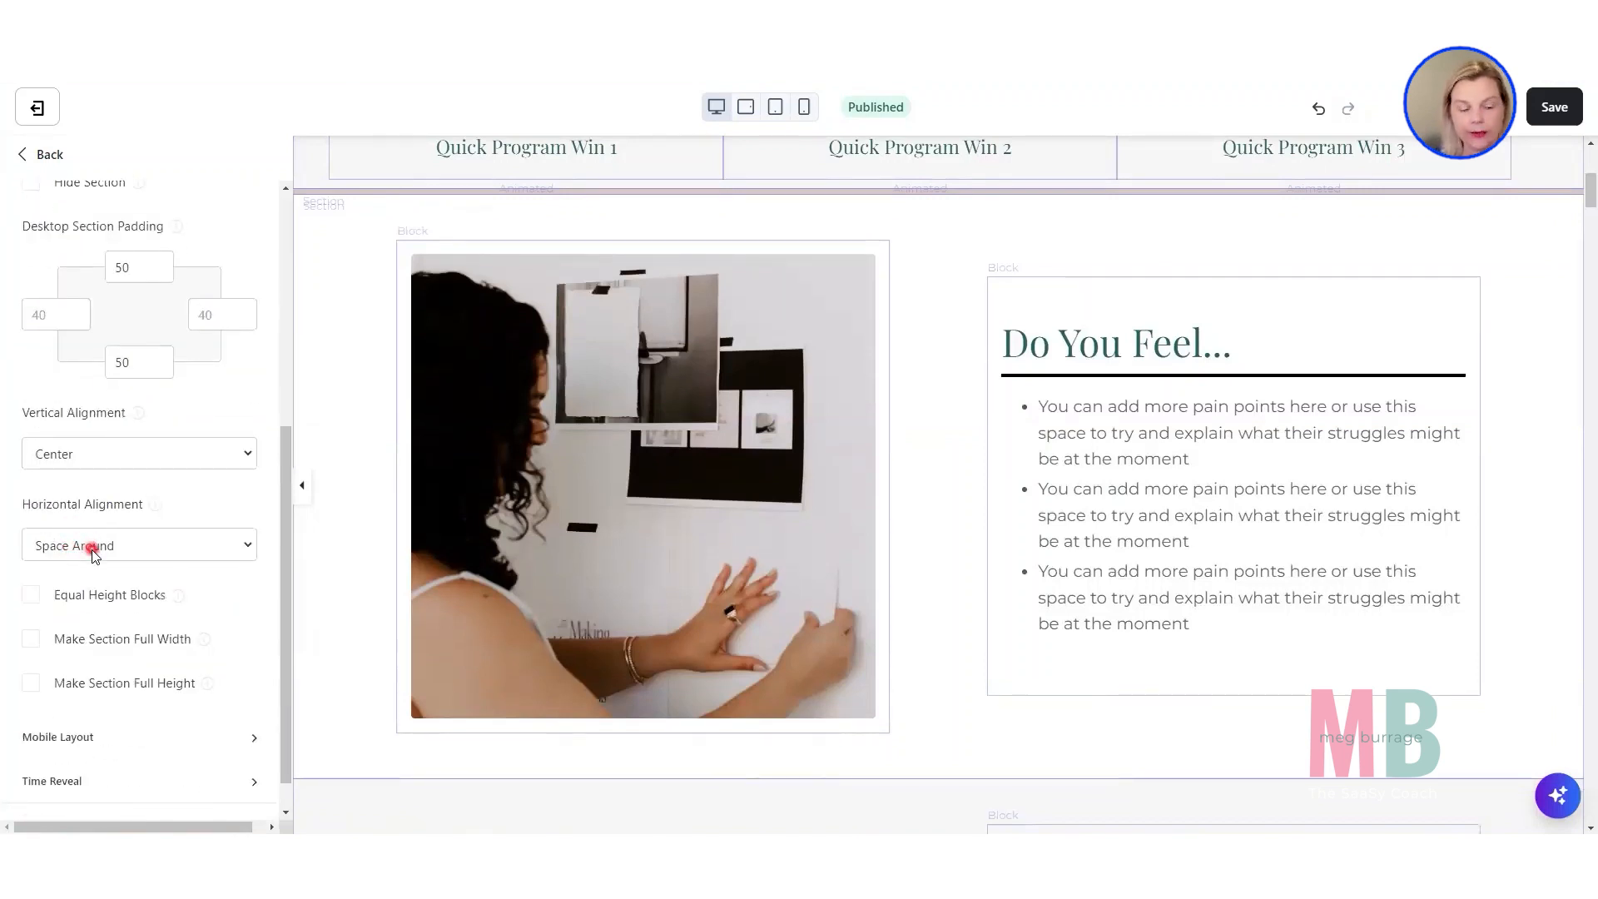
pyautogui.click(92, 550)
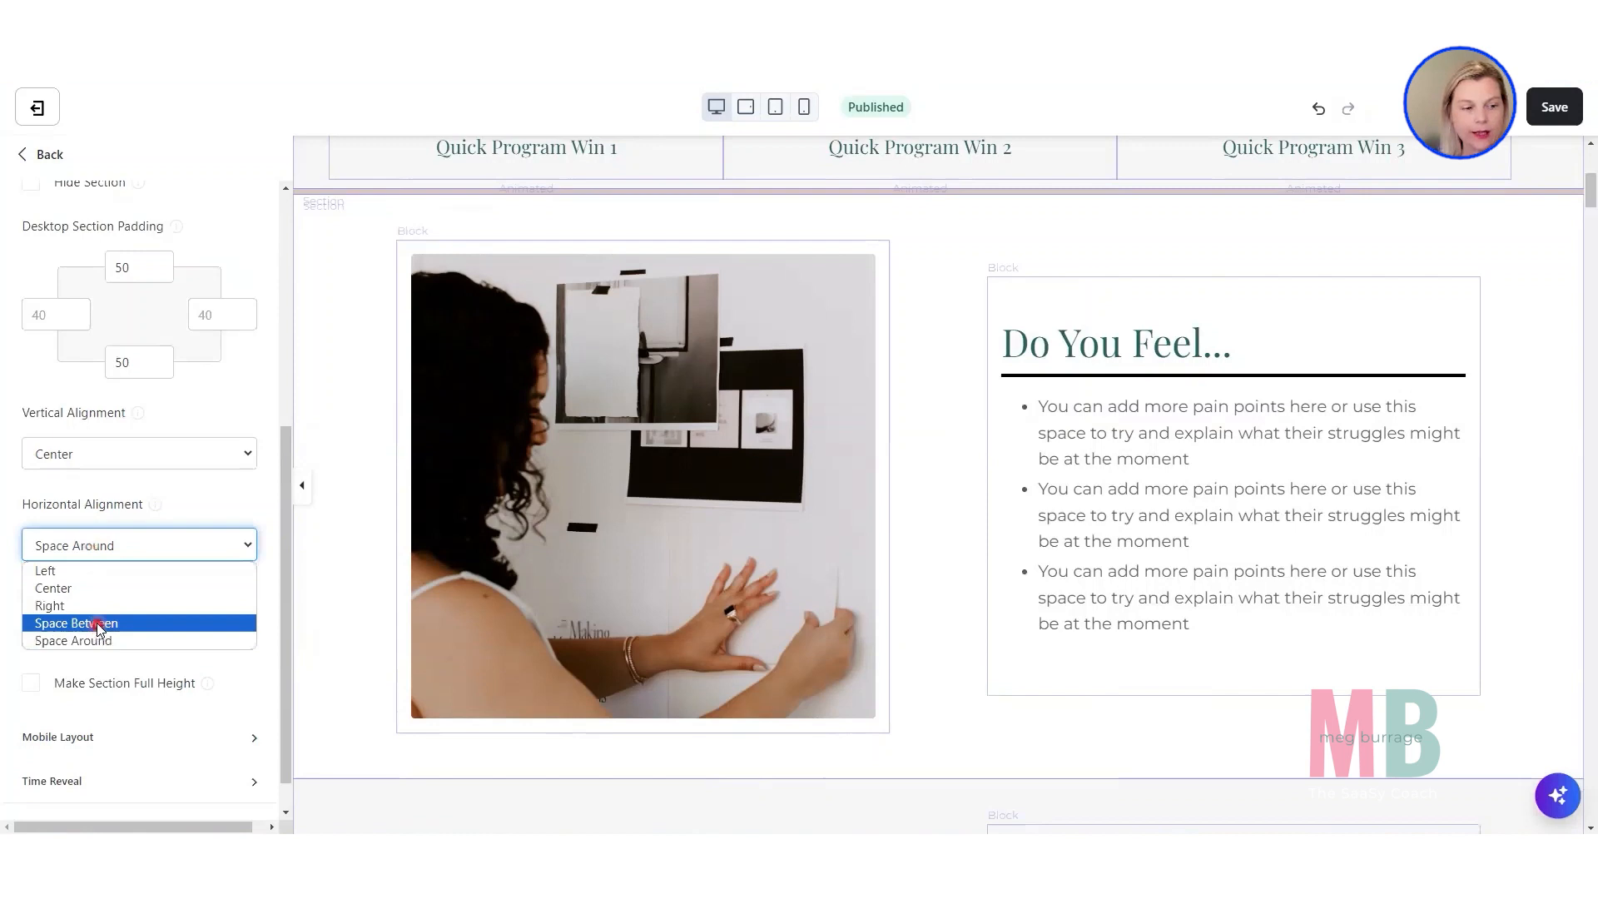
pyautogui.click(96, 622)
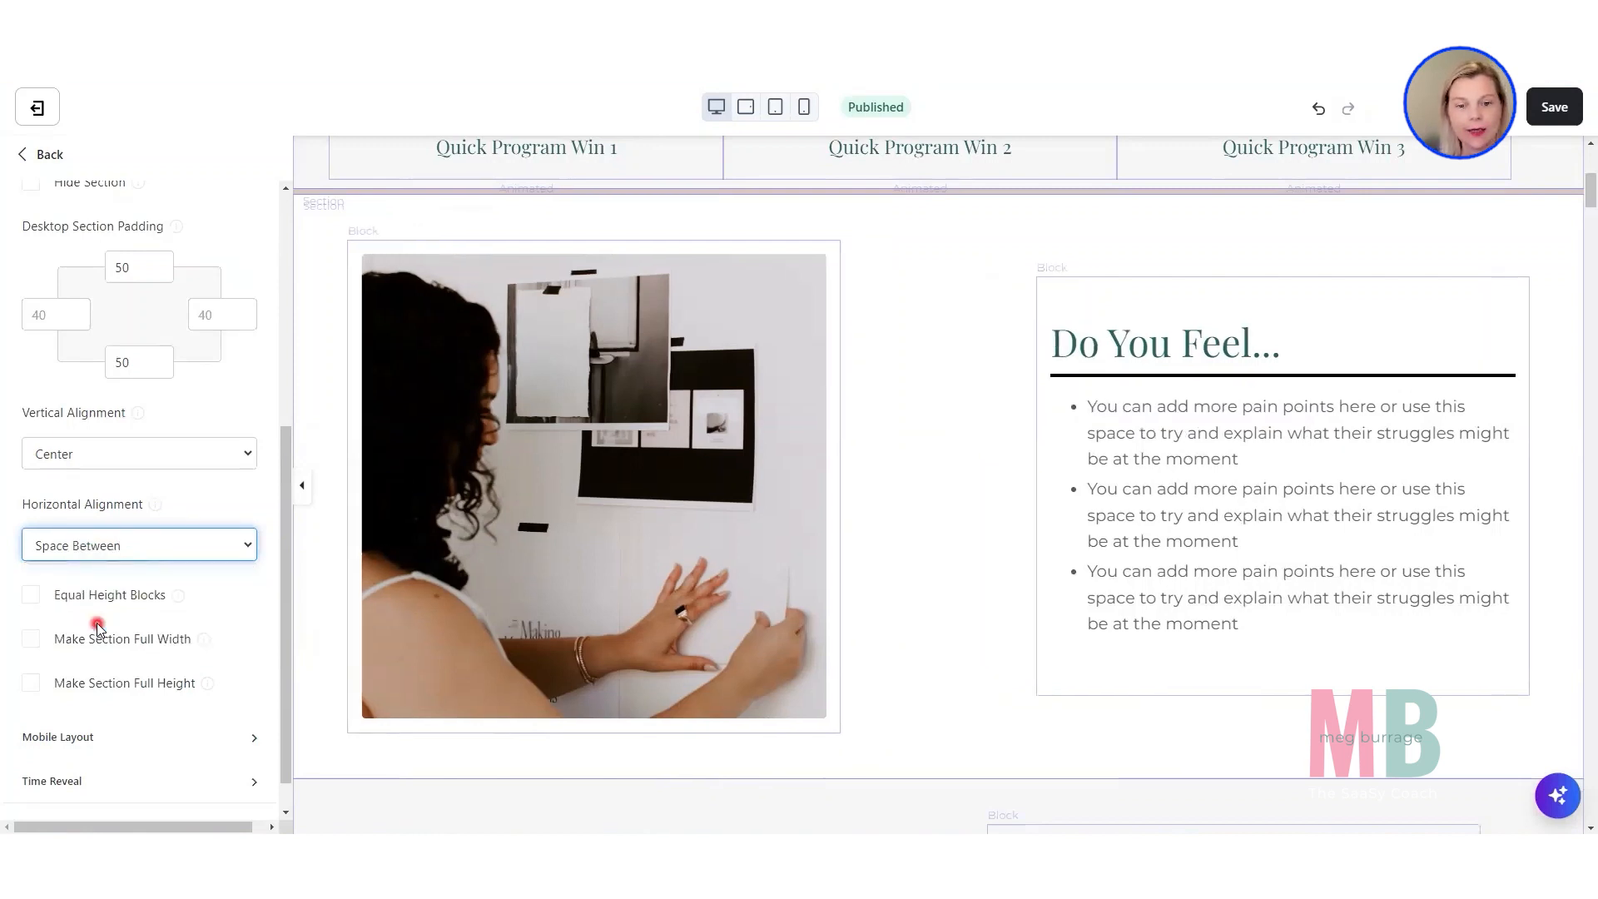
pyautogui.click(92, 548)
pyautogui.click(85, 640)
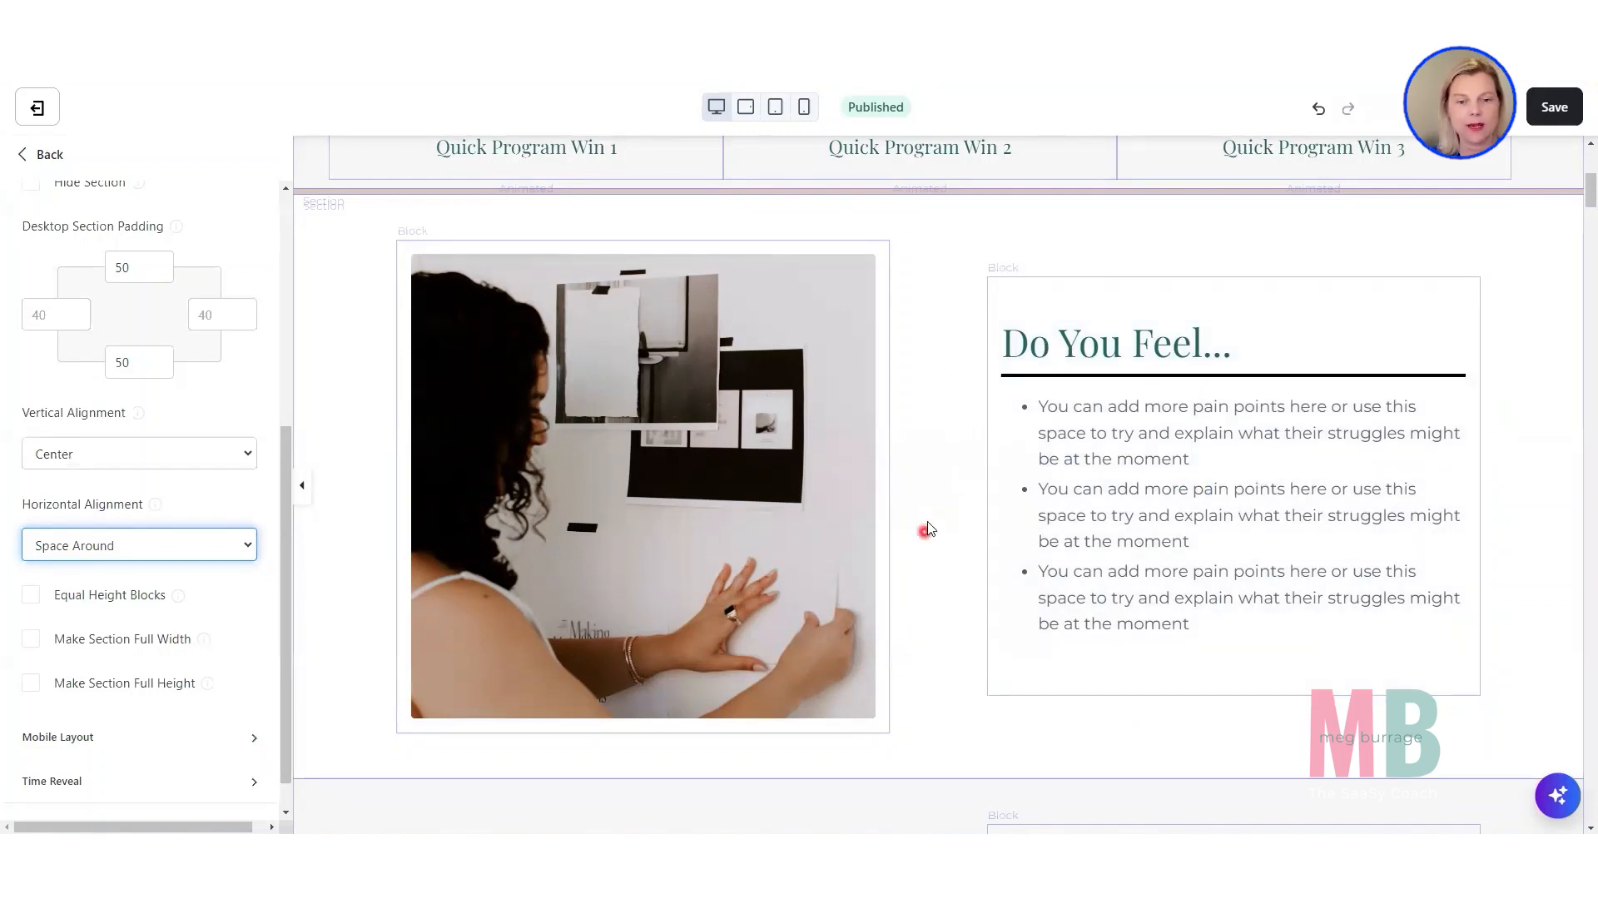
# Set the width of both the image block and the "Do You Feel..." text block to 6 columns.
pyautogui.click(697, 526)
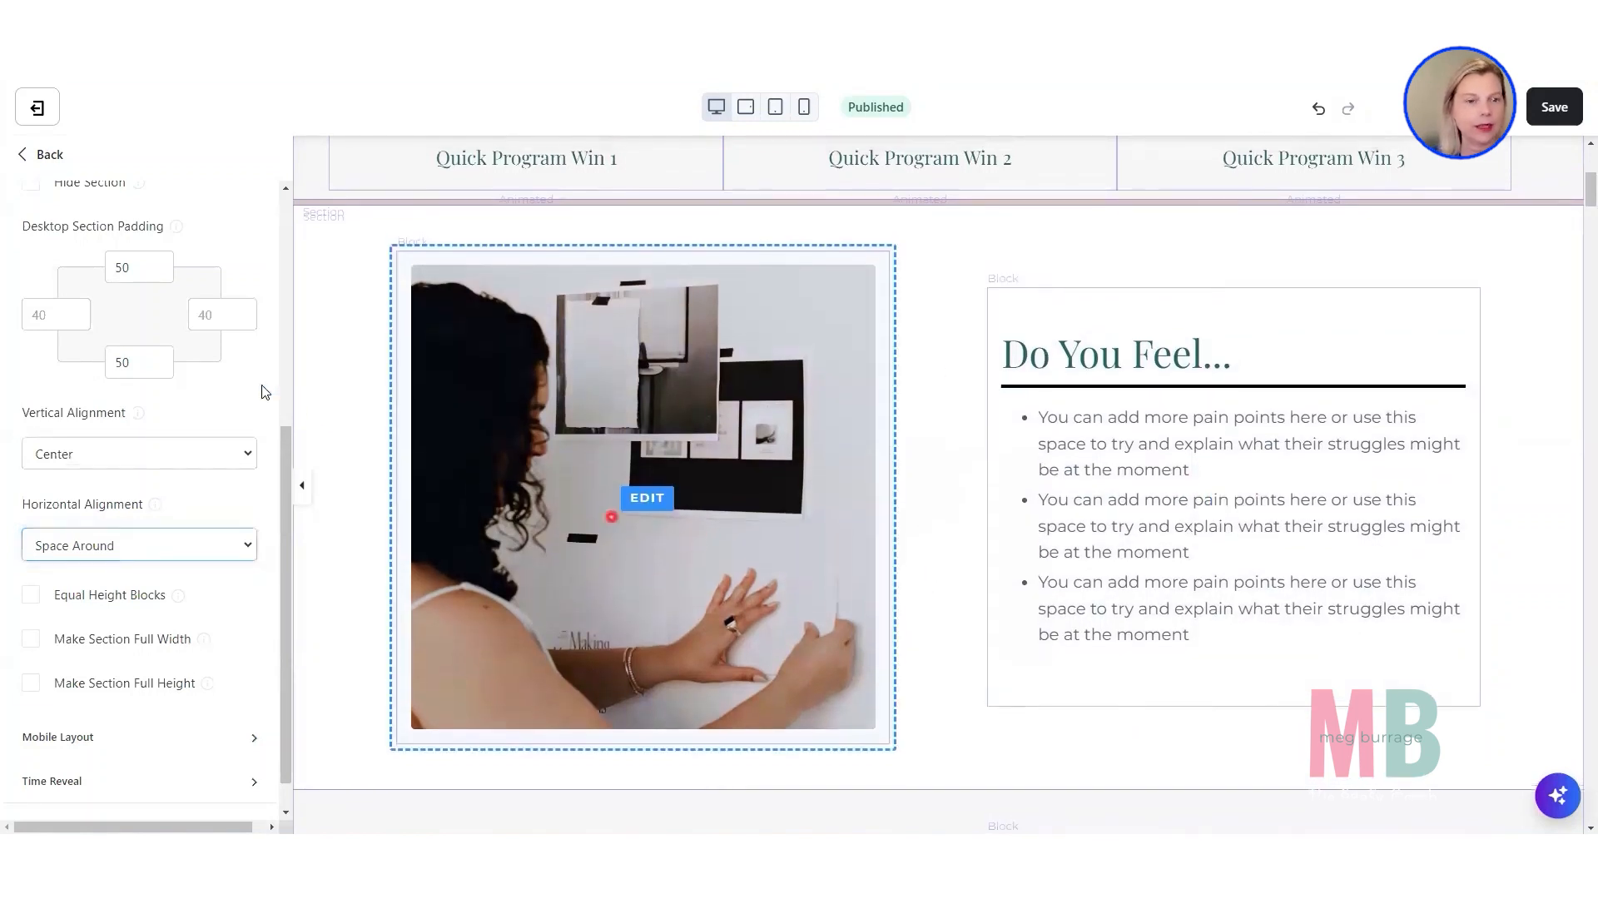
pyautogui.scroll(2, 211, 326)
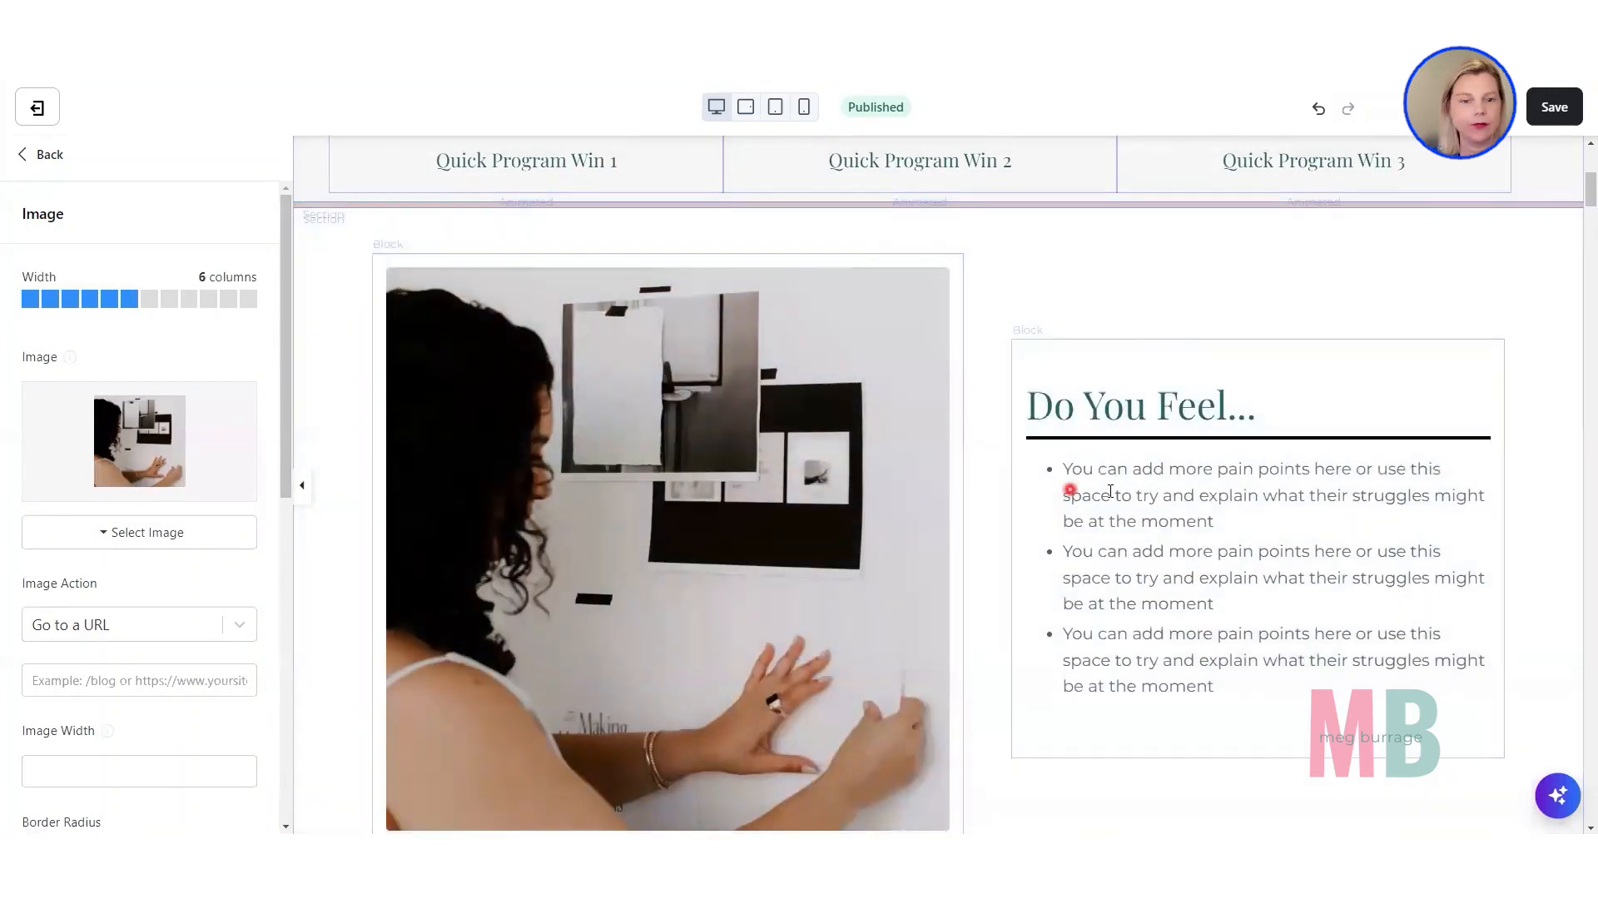
pyautogui.click(1119, 489)
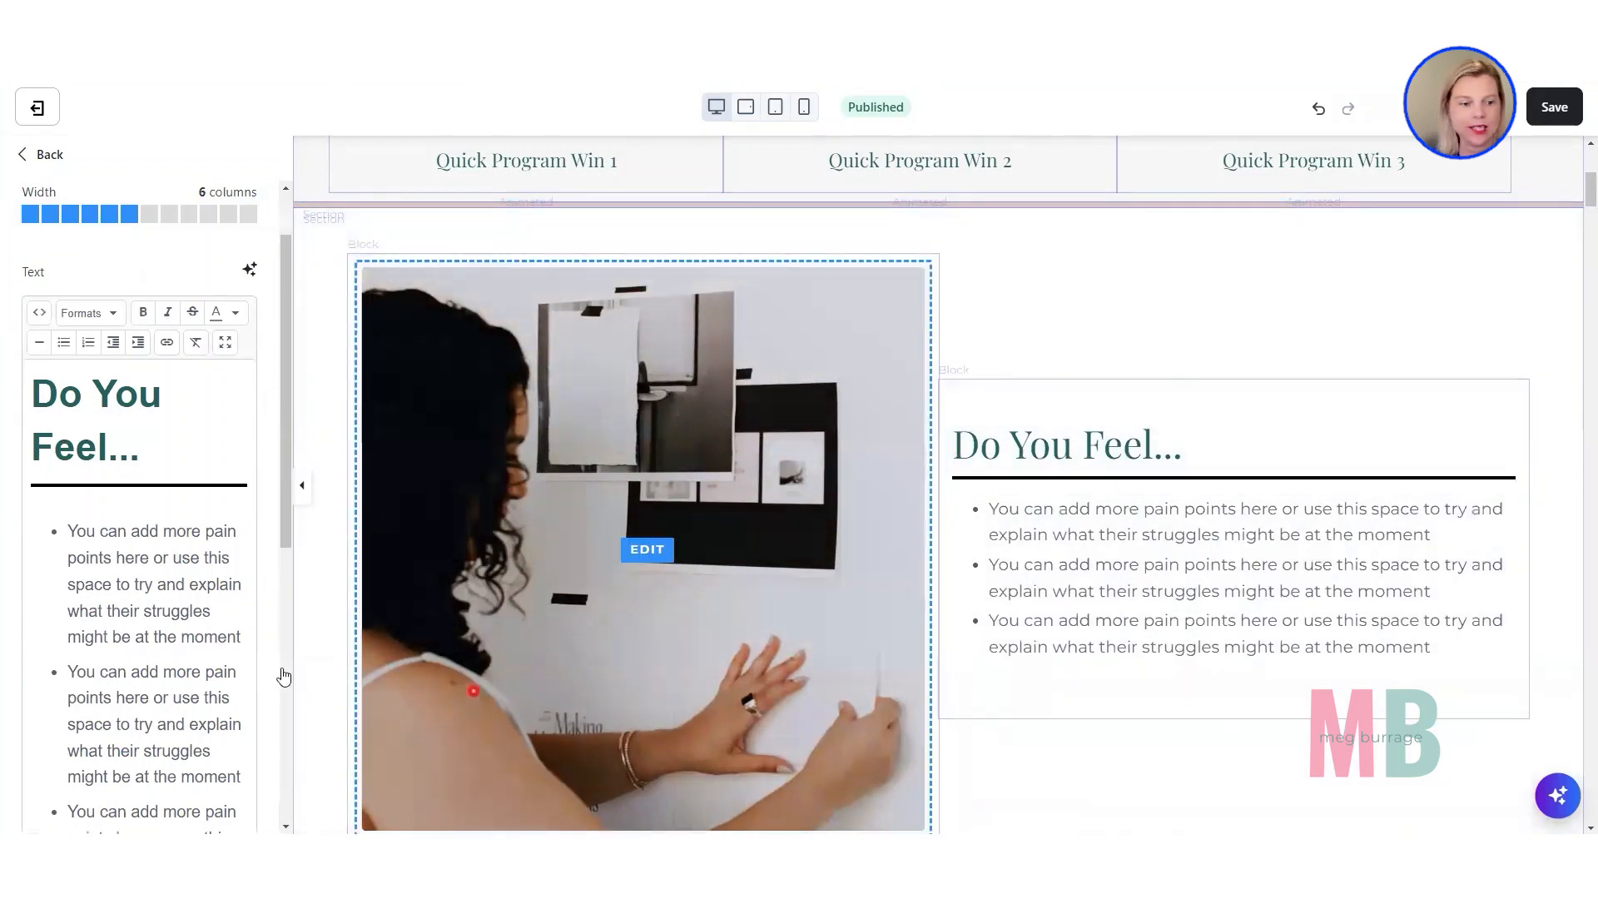
# Set the "Do you feel" section's desktop Horizontal Alignment to Center.
pyautogui.click(308, 680)
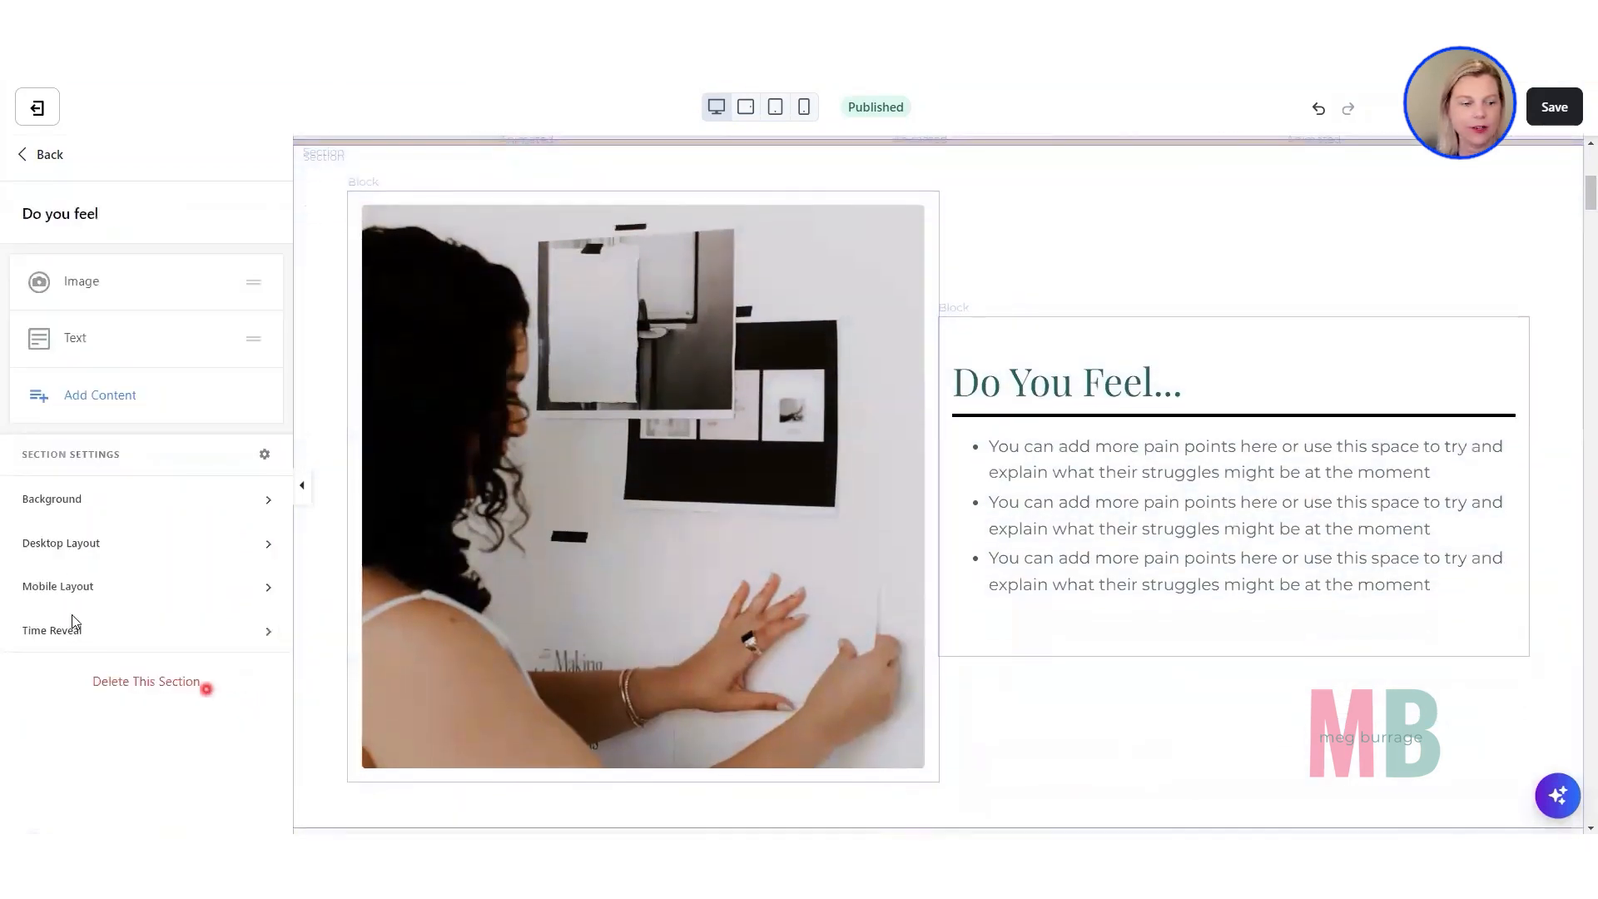
pyautogui.click(57, 558)
pyautogui.scroll(-5, 56, 558)
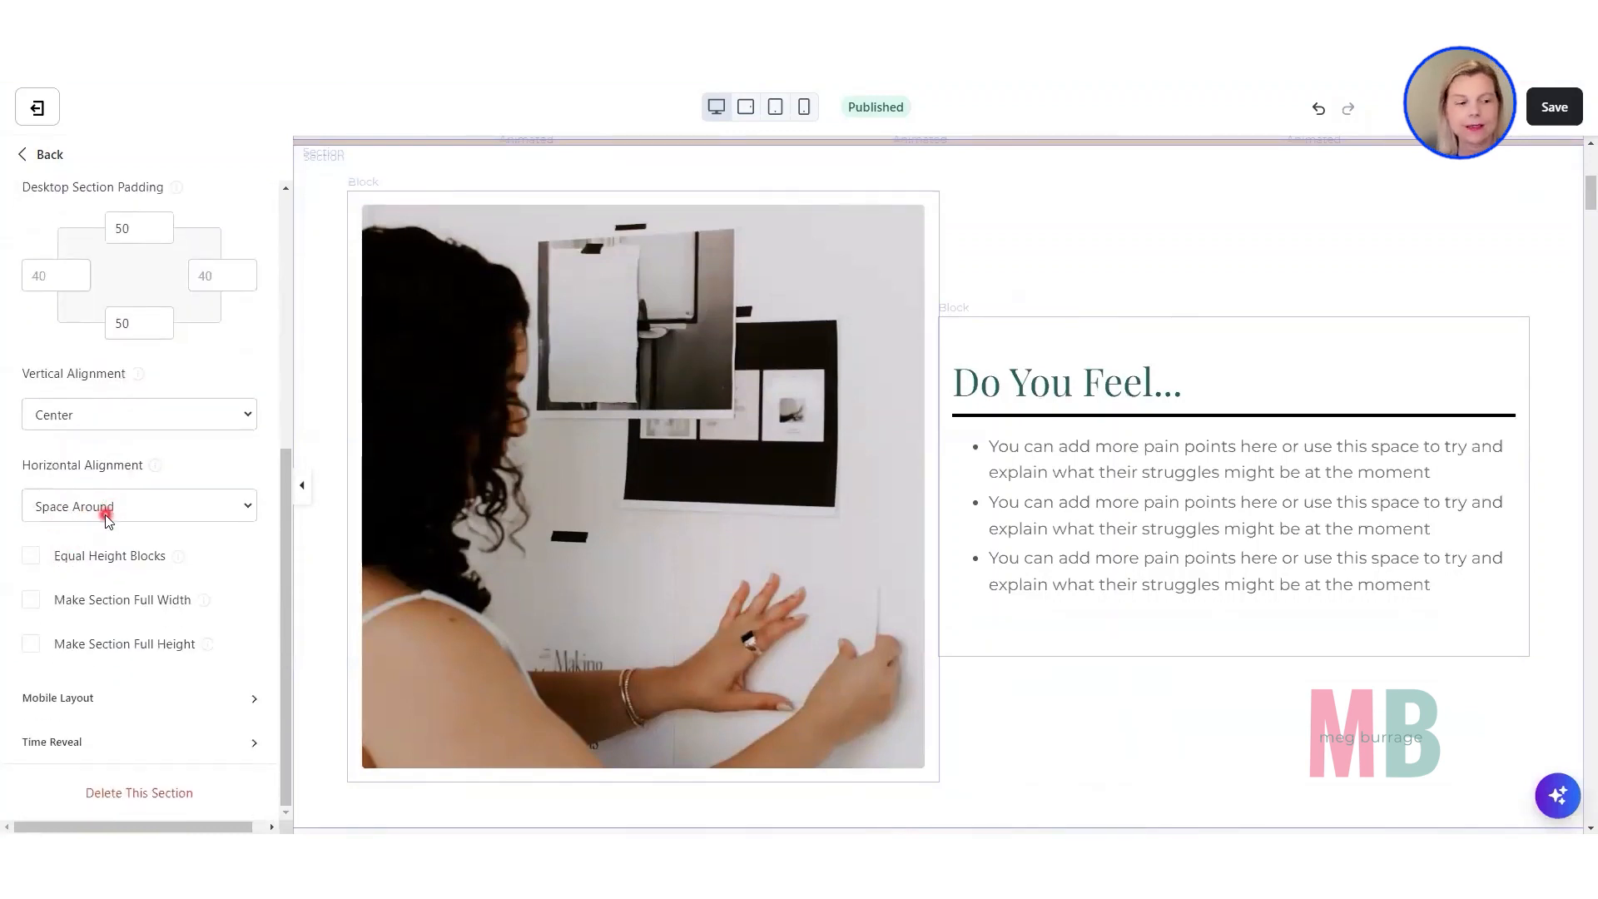
pyautogui.click(107, 516)
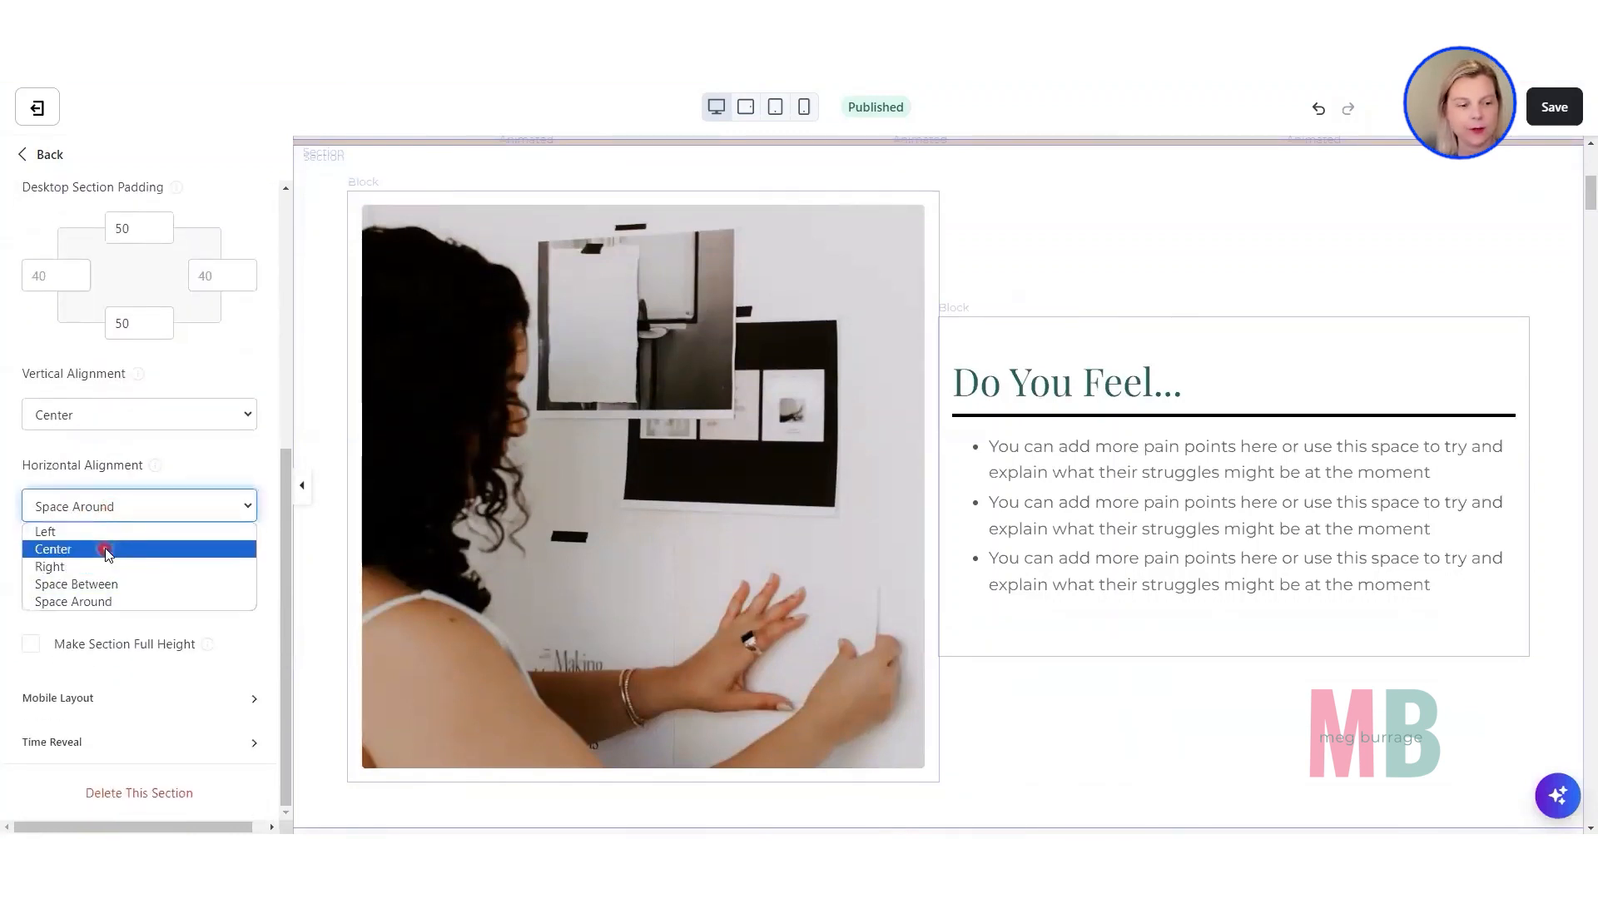
pyautogui.click(107, 551)
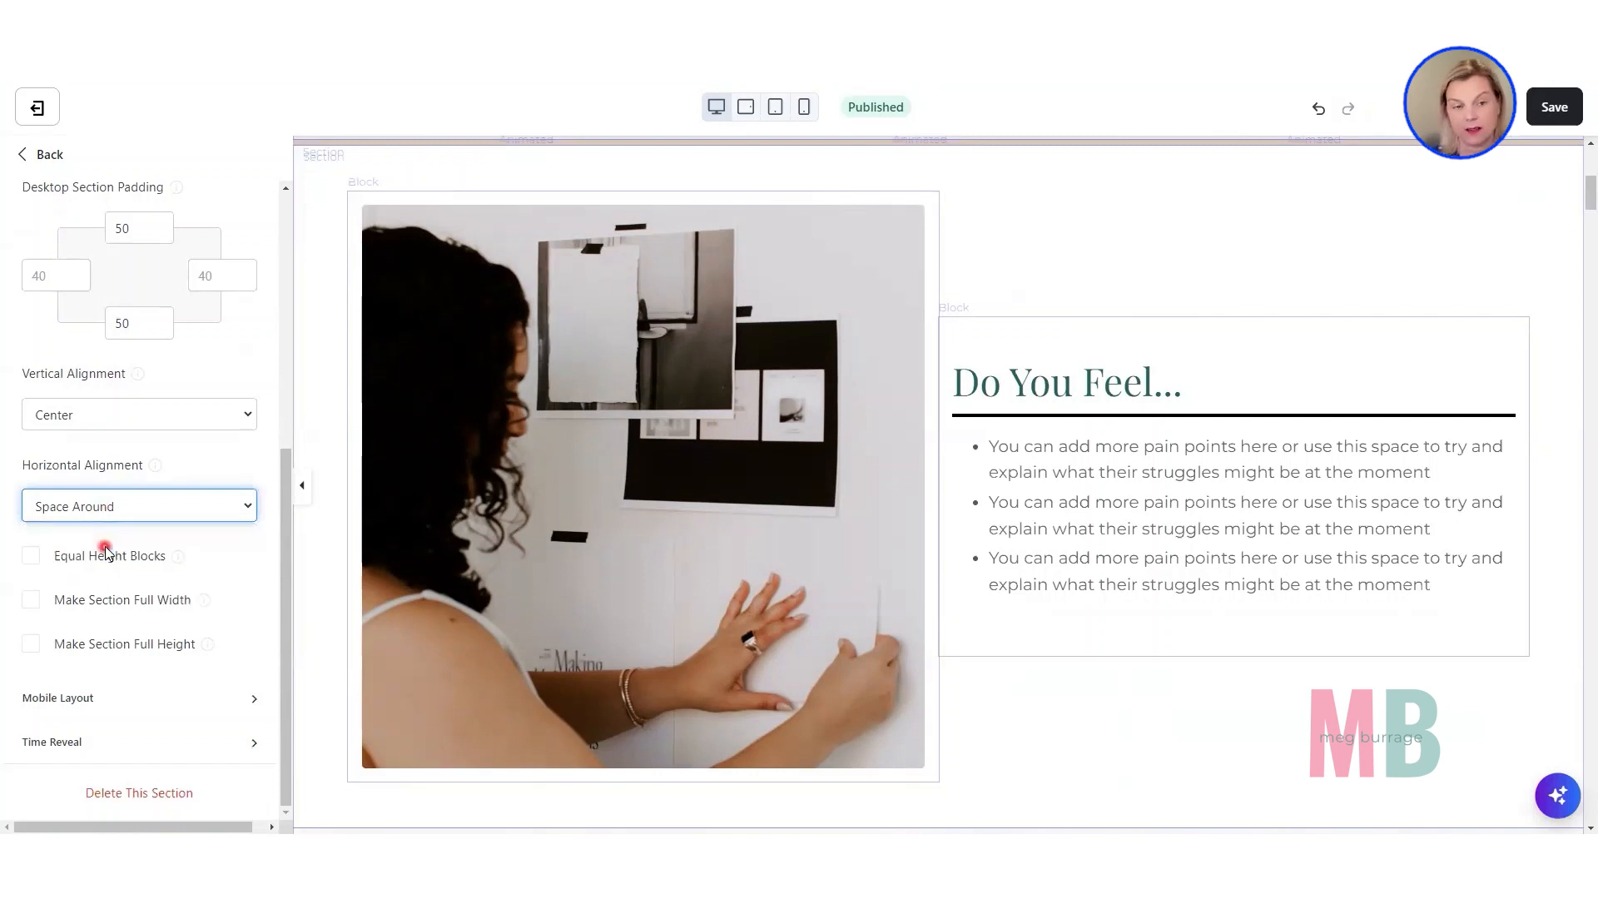
# Set the image block and the "Do You Feel..." text block back to a width of 5 columns each.
pyautogui.click(739, 681)
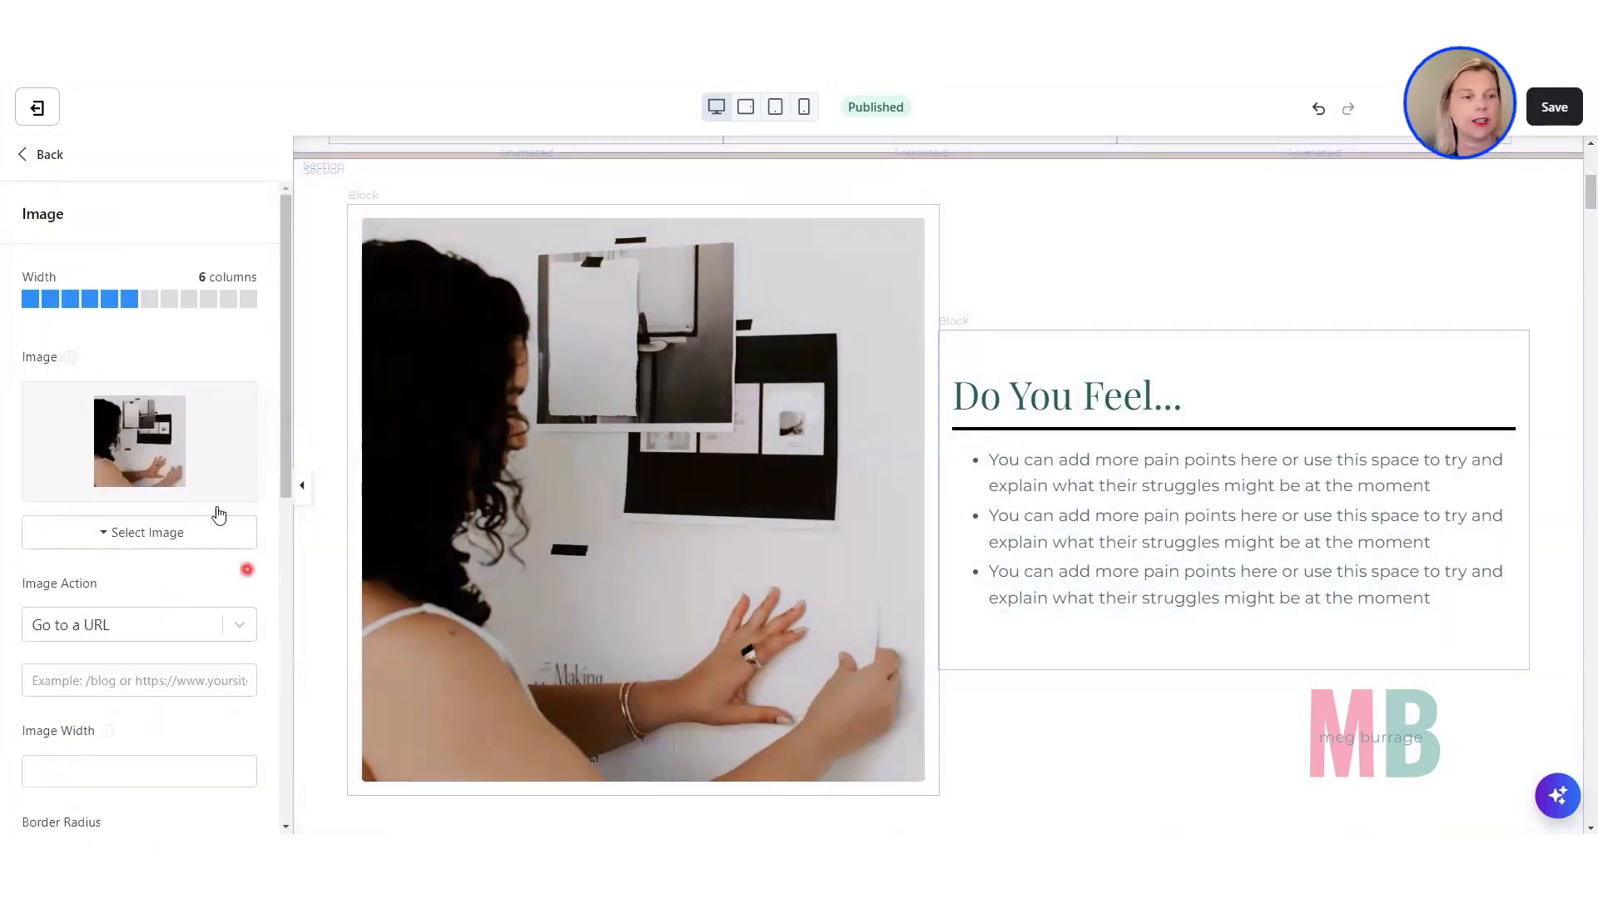
pyautogui.click(111, 300)
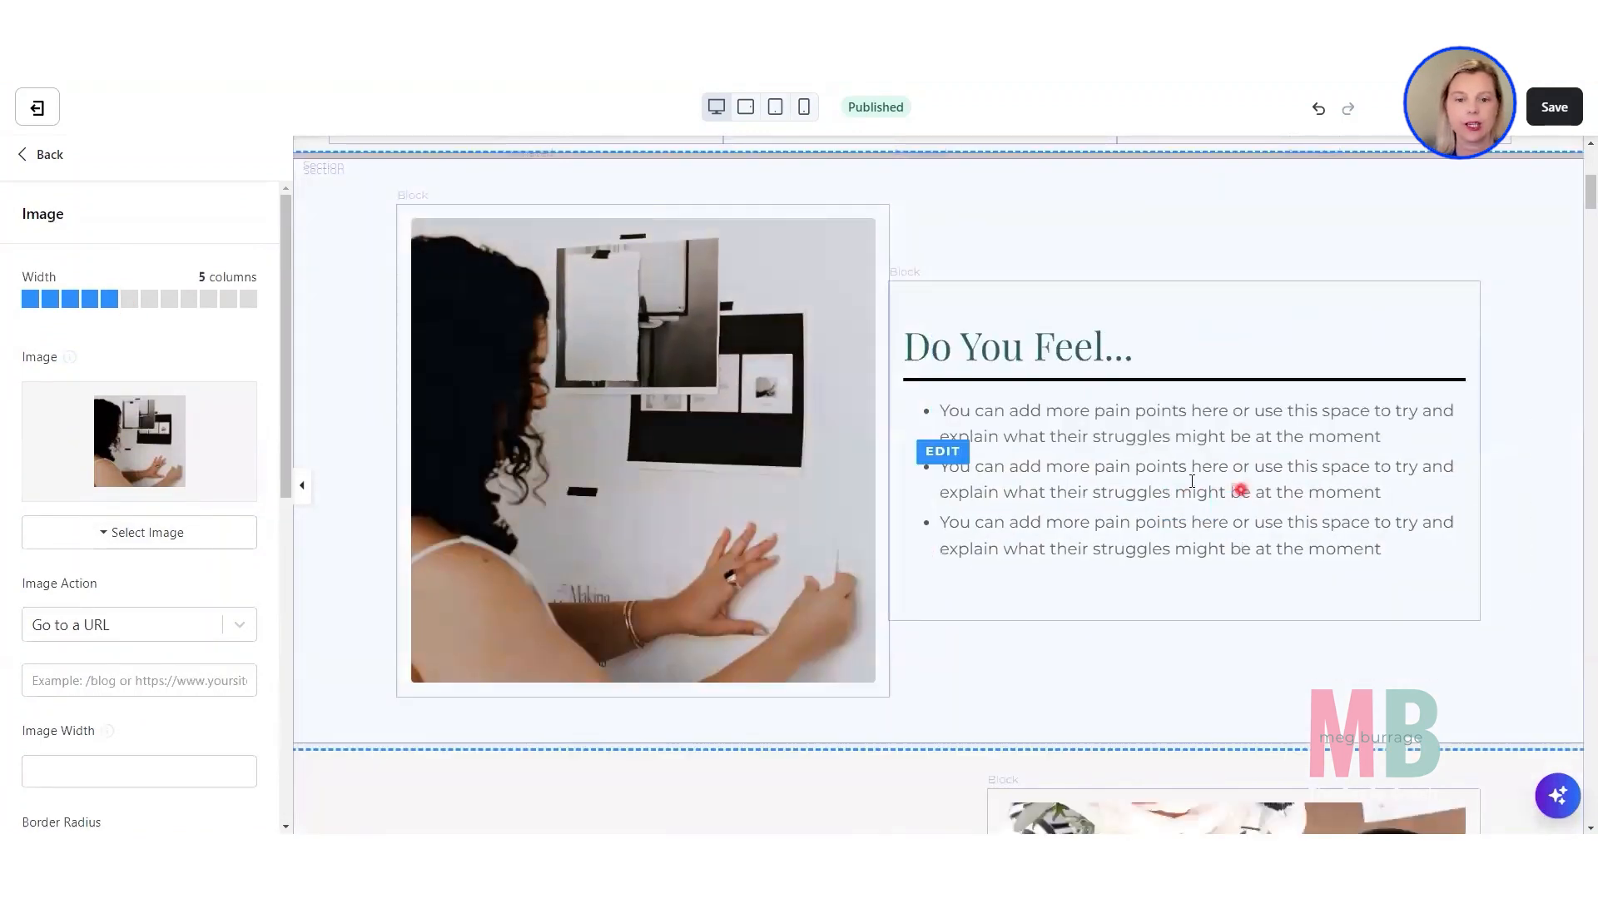
pyautogui.click(966, 466)
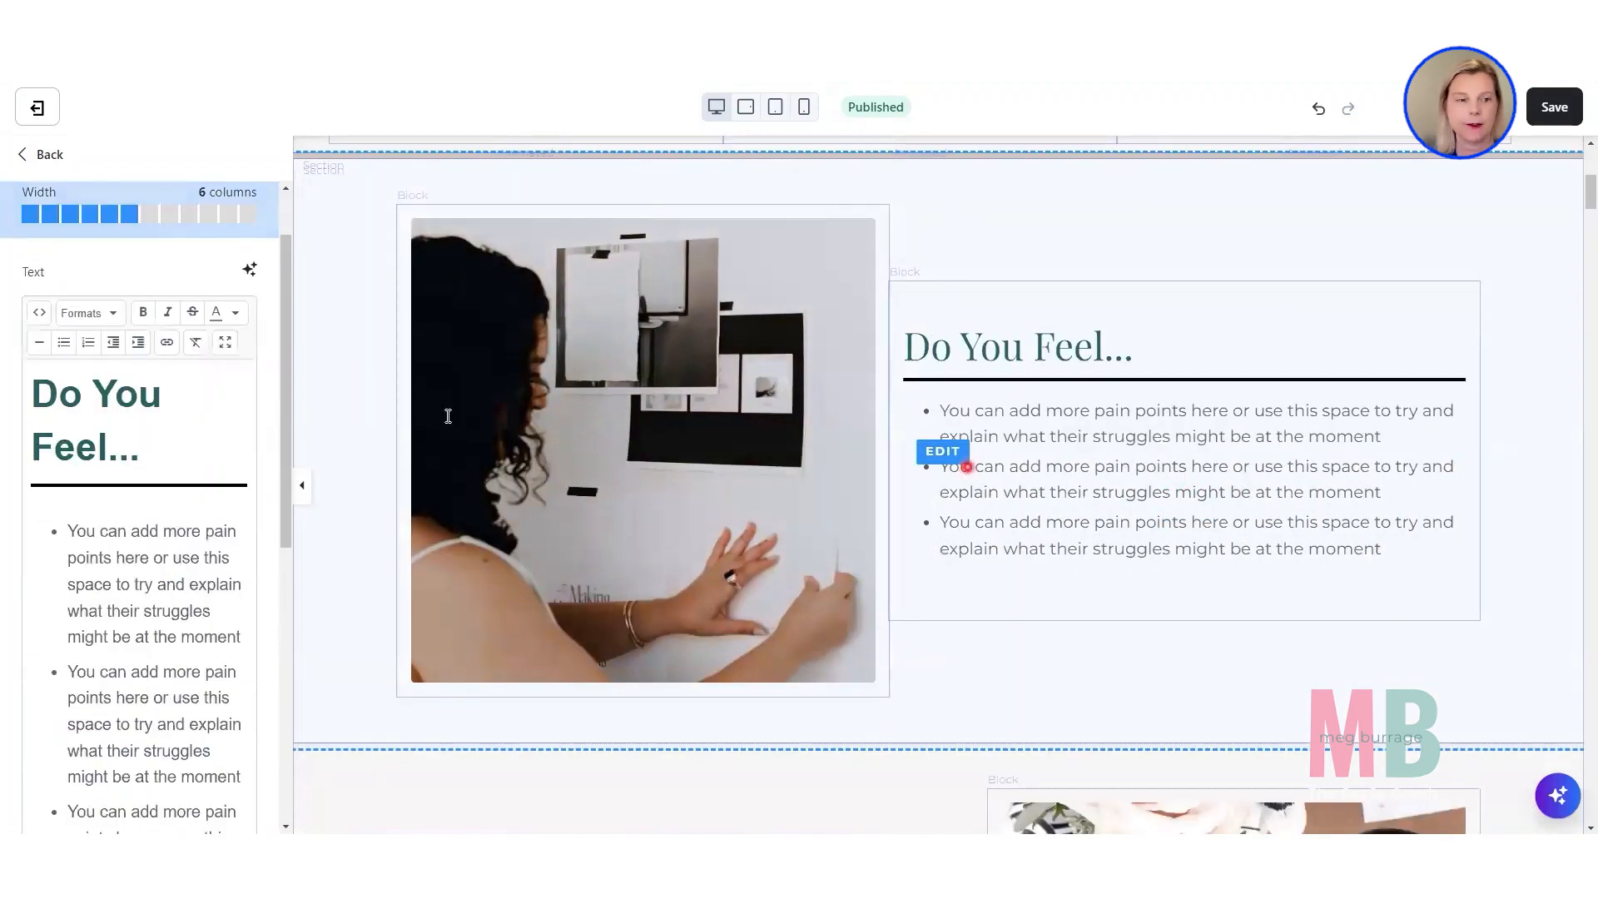
pyautogui.click(109, 214)
# Return the "Do you feel" section's desktop Horizontal Alignment to Space Around.
pyautogui.click(359, 366)
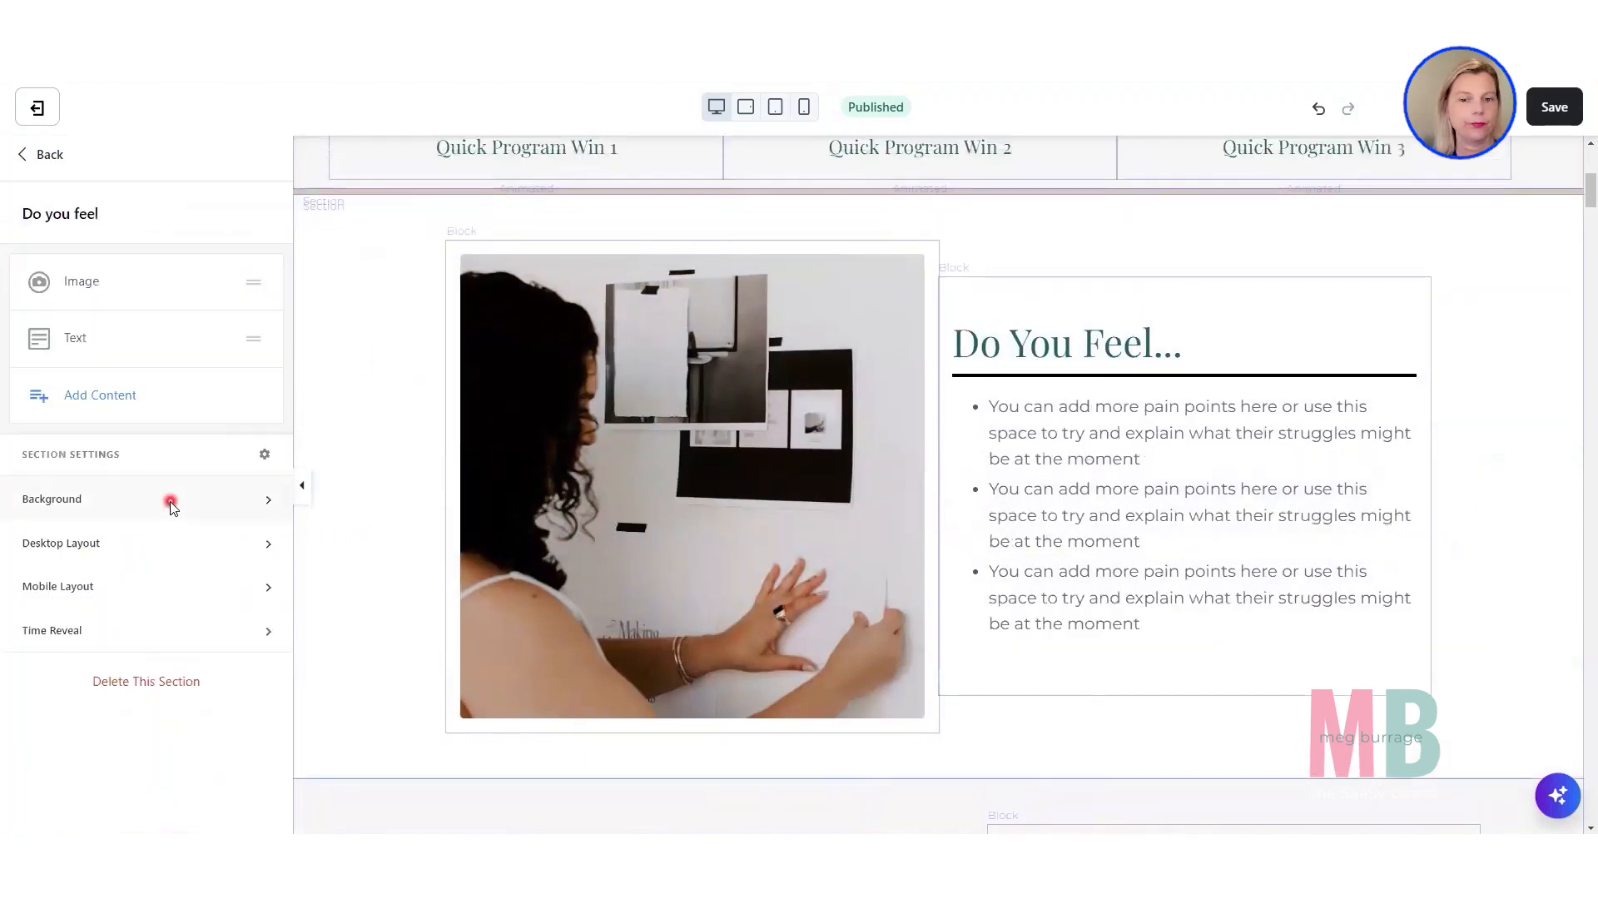
pyautogui.click(131, 556)
pyautogui.scroll(-5, 129, 466)
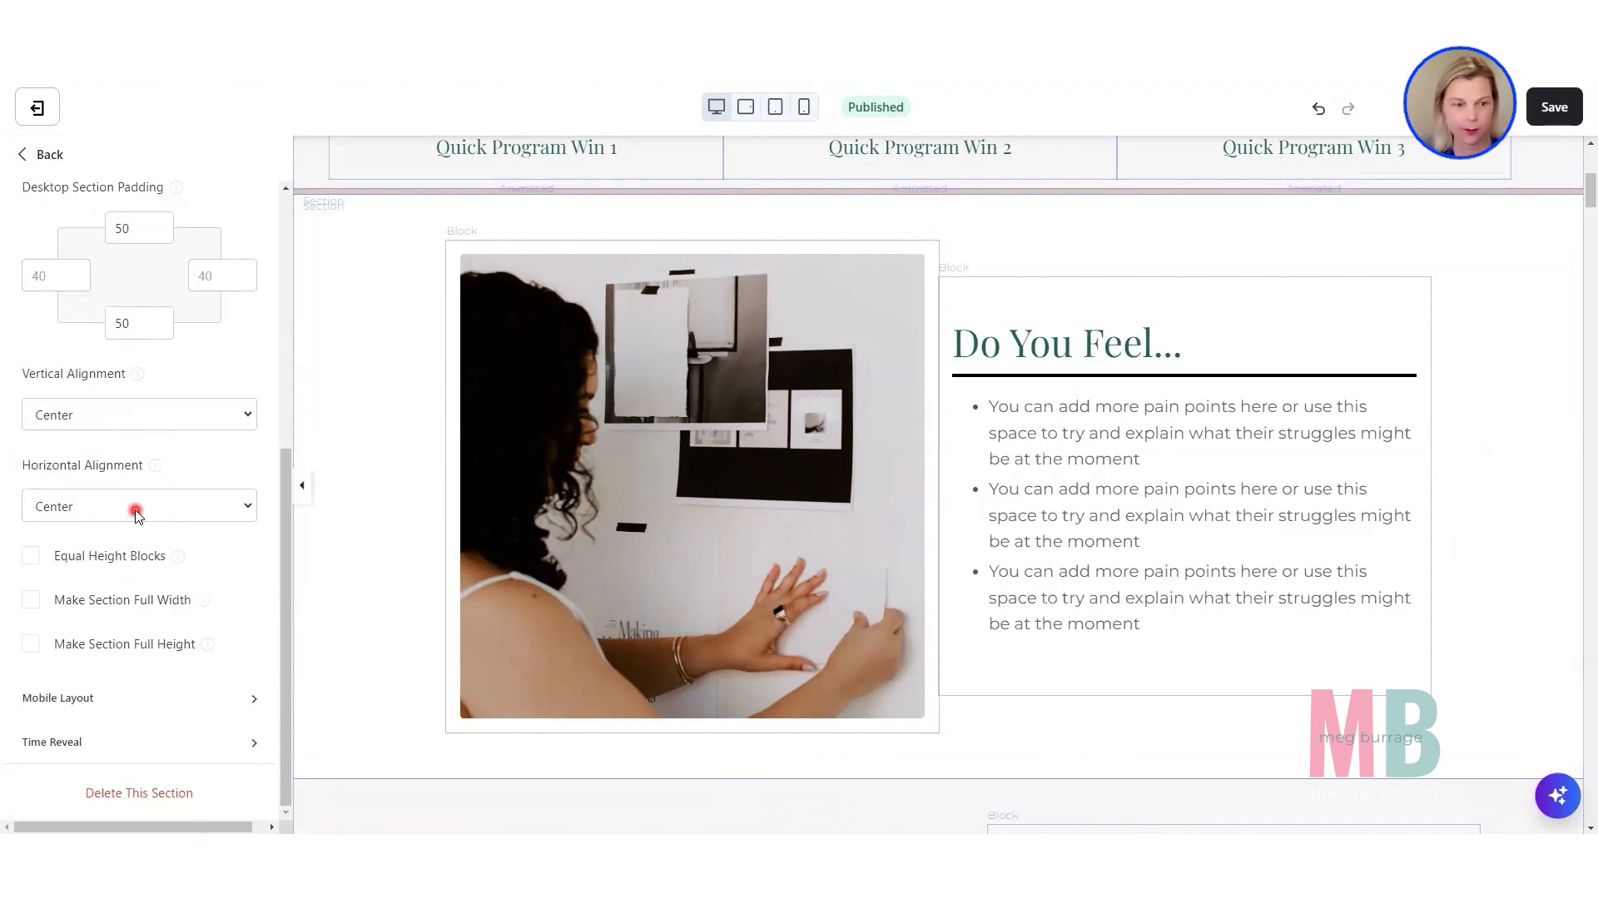
pyautogui.click(135, 514)
pyautogui.click(136, 605)
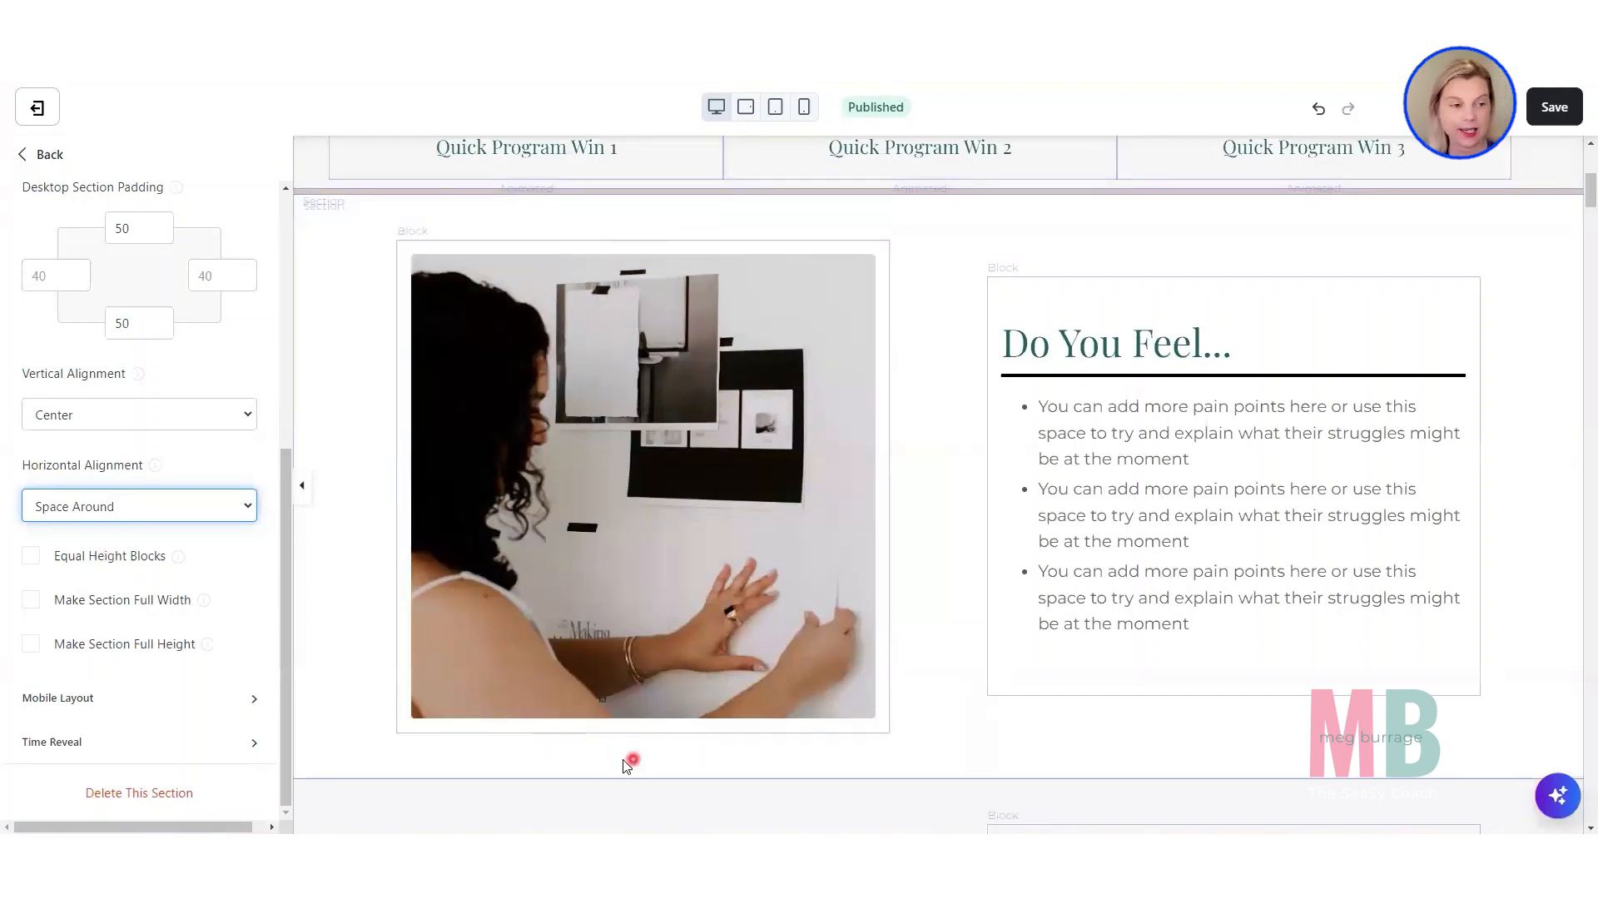
# Set the "Do you feel" section's desktop top and bottom padding to 100, and compare its spacing with the "What If" section.
pyautogui.moveTo(120, 228); pyautogui.dragTo(86, 231)
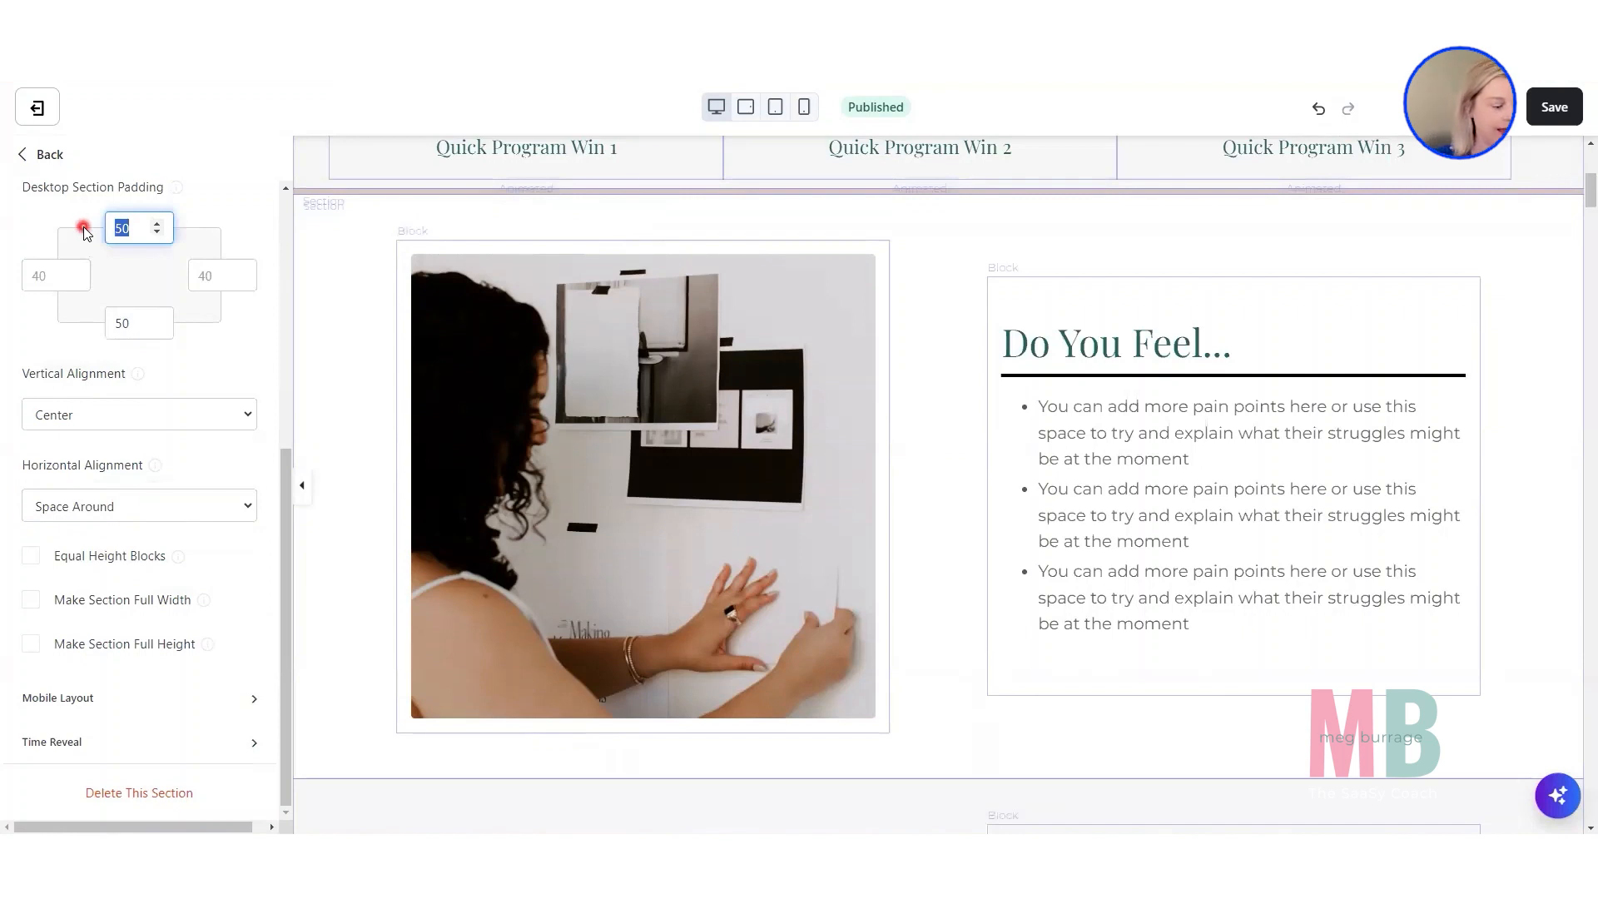
pyautogui.write('100')
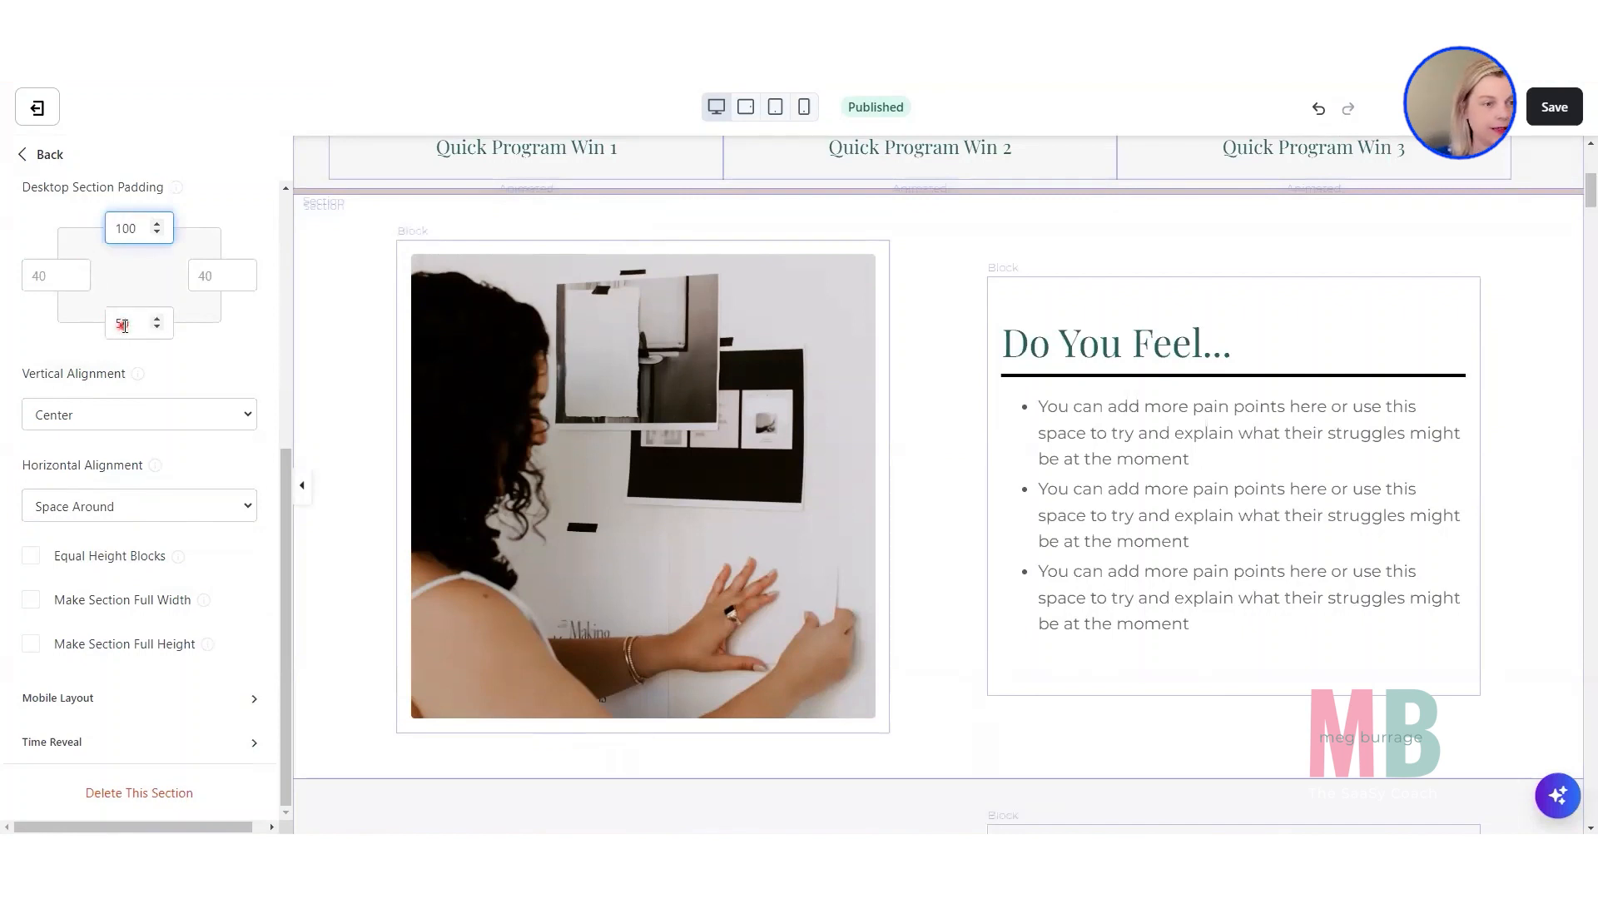
pyautogui.doubleClick(123, 325)
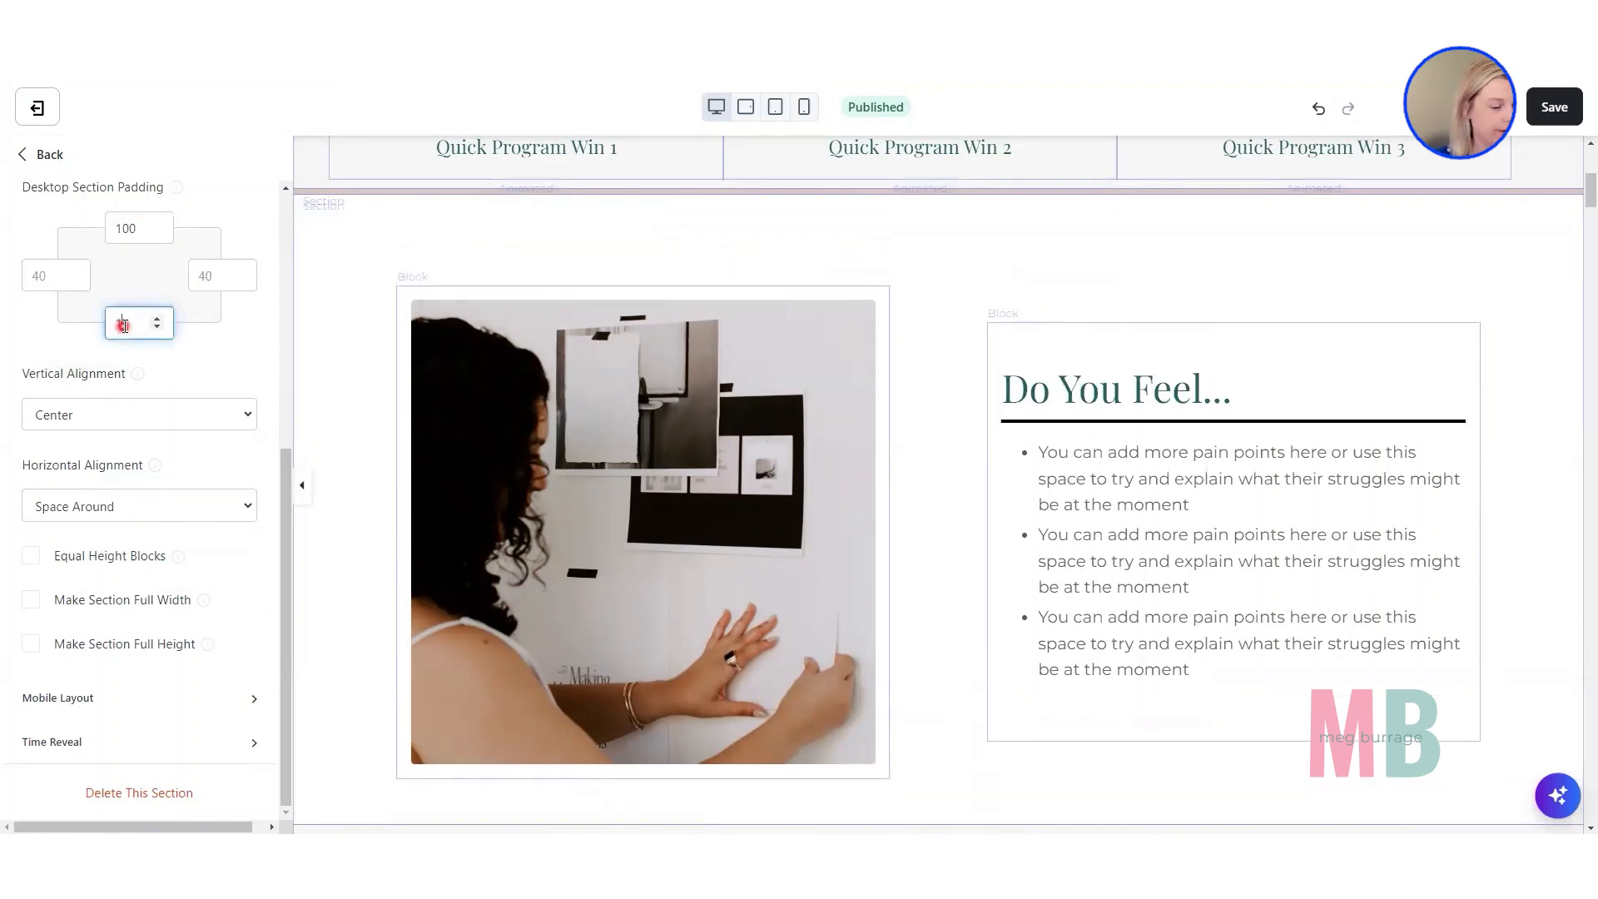
pyautogui.write('100')
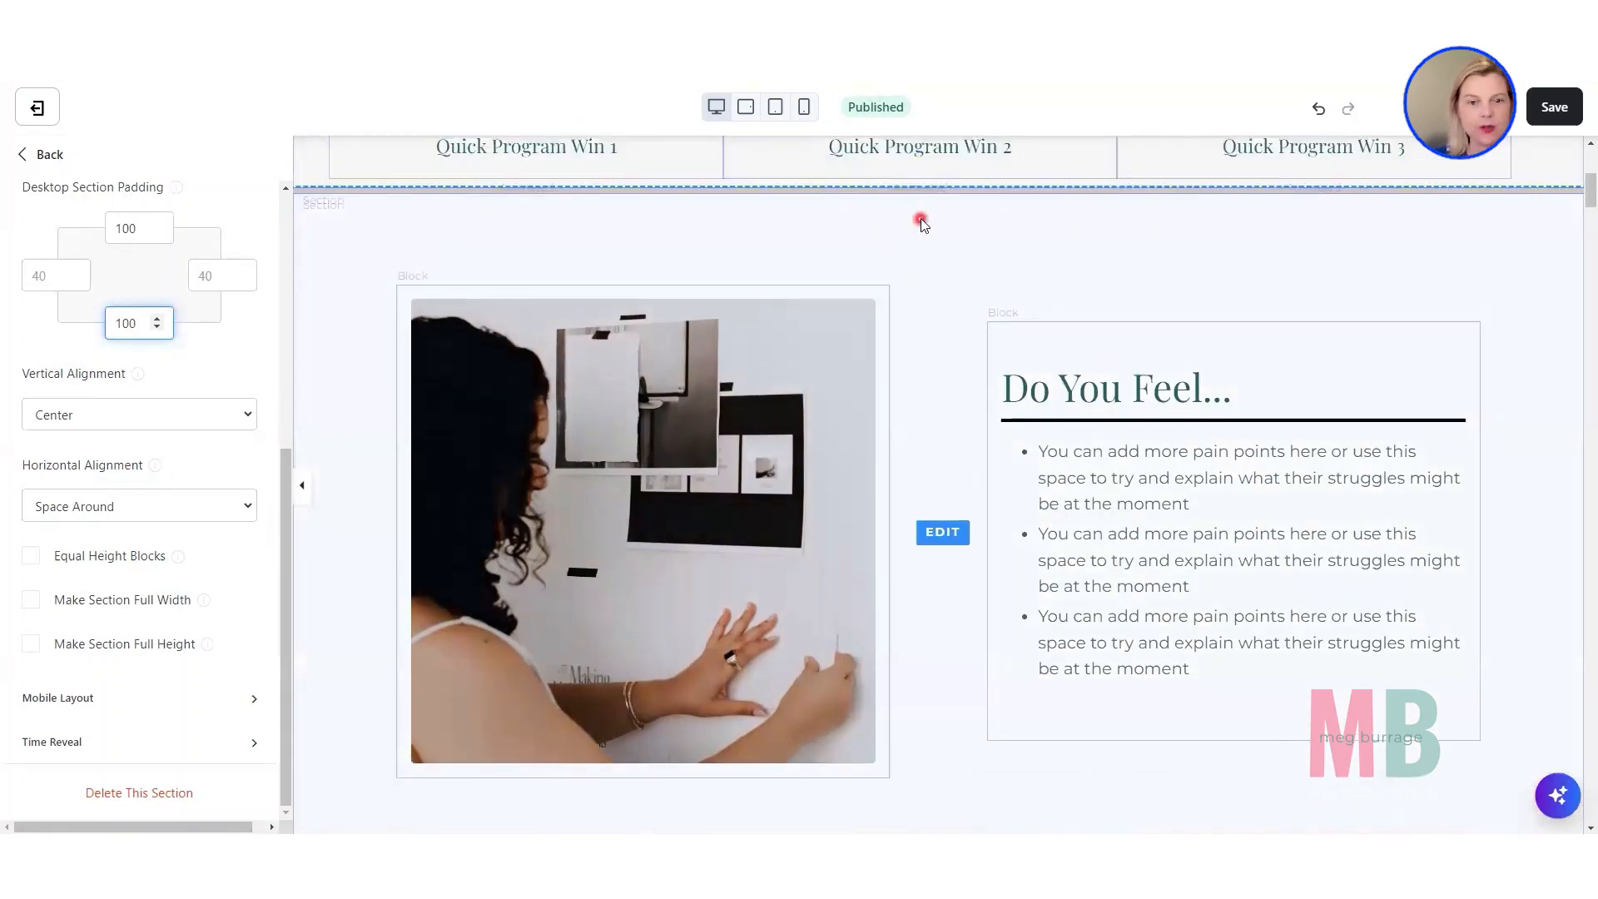
pyautogui.scroll(-3, 927, 234)
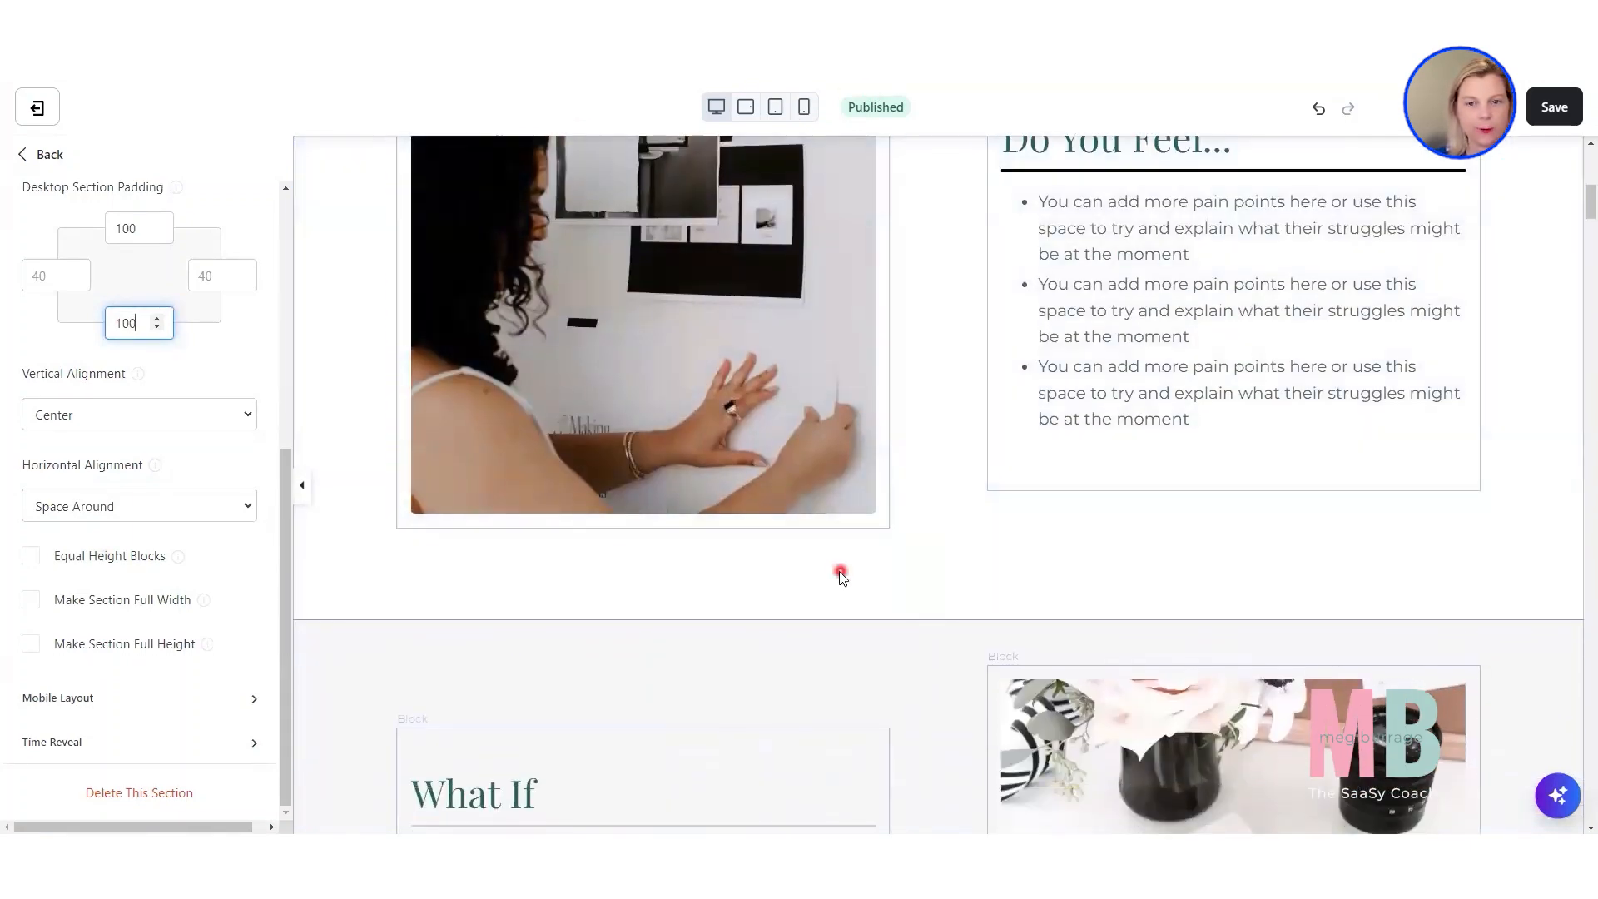
pyautogui.scroll(-7, 833, 551)
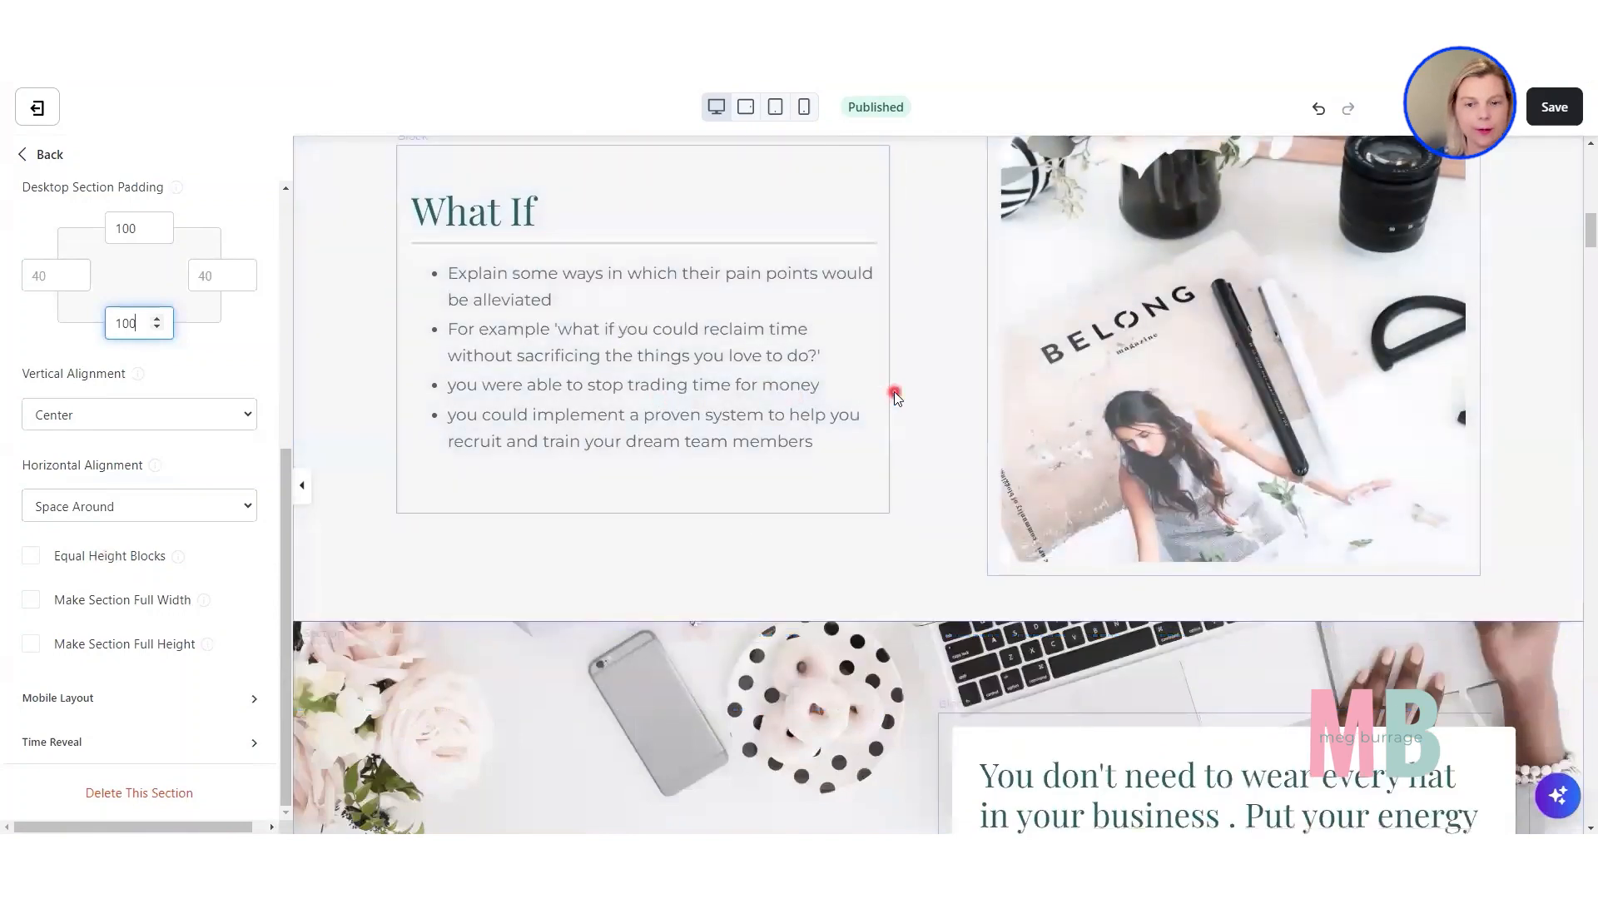
pyautogui.scroll(1, 850, 515)
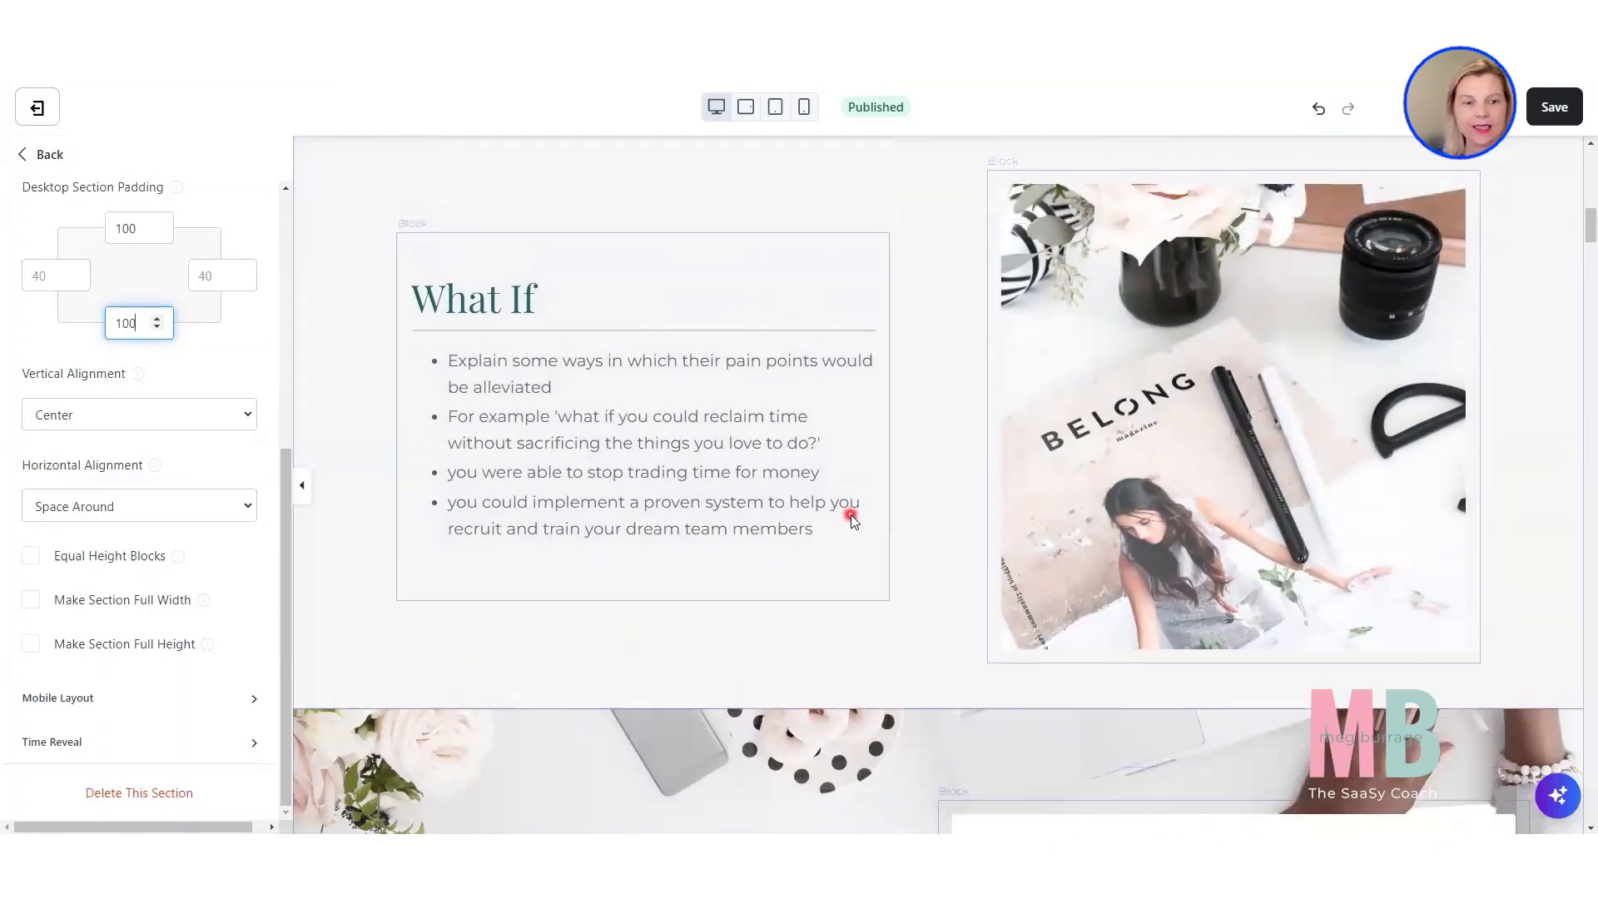
# Compare the image and text order of the "Do You Feel..." and "What If" sections in the desktop and mobile previews.
pyautogui.scroll(7, 850, 514)
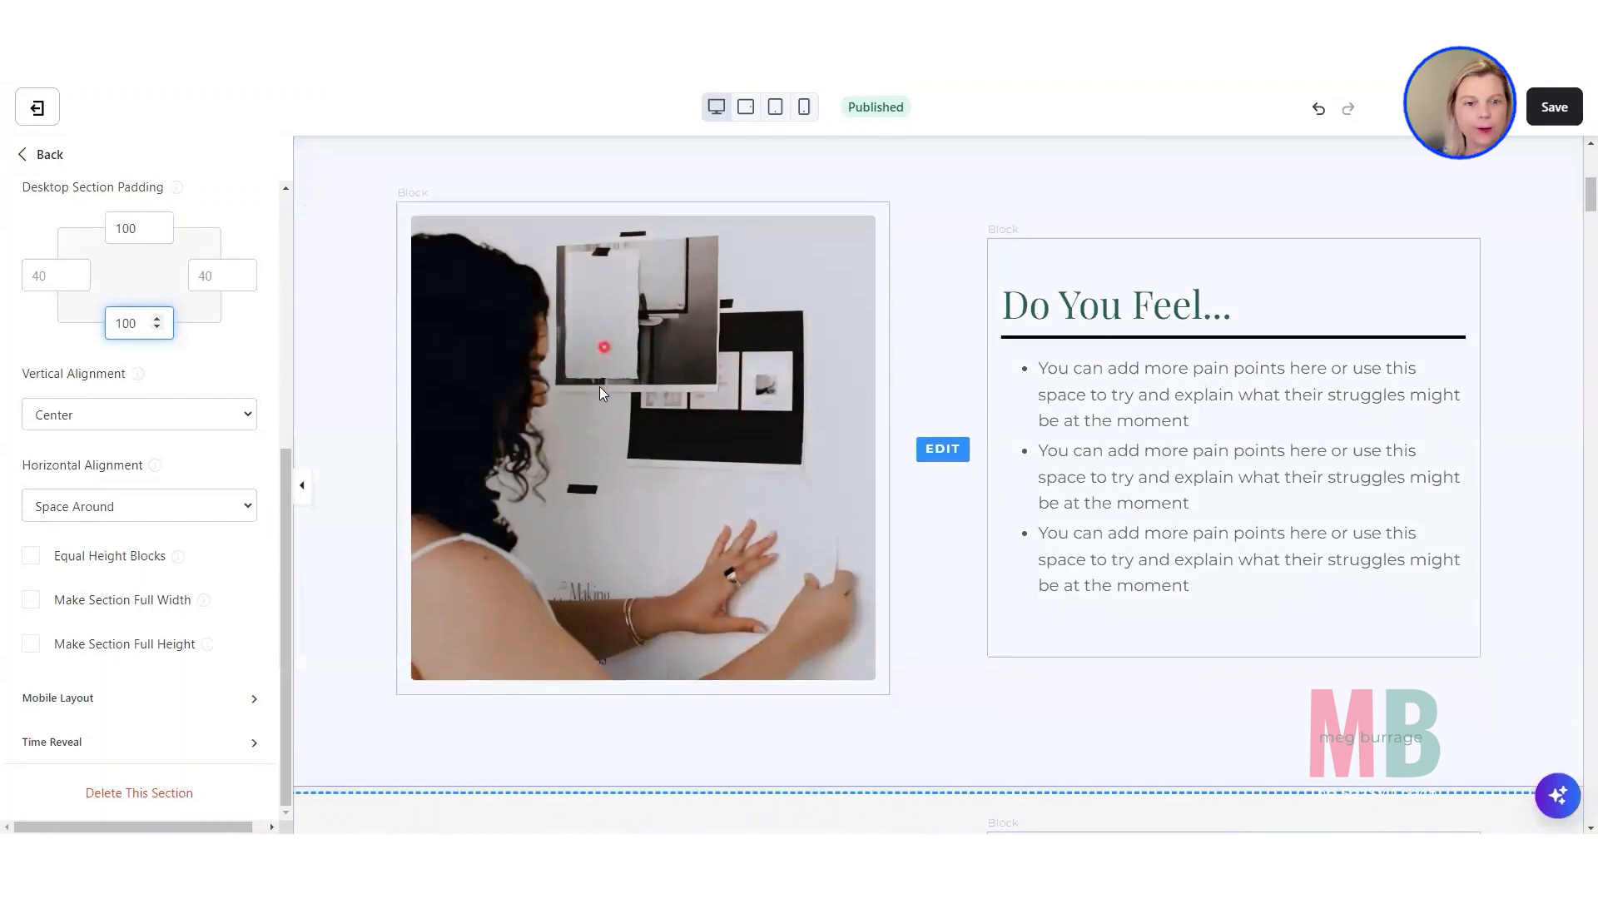
pyautogui.scroll(-2, 1228, 481)
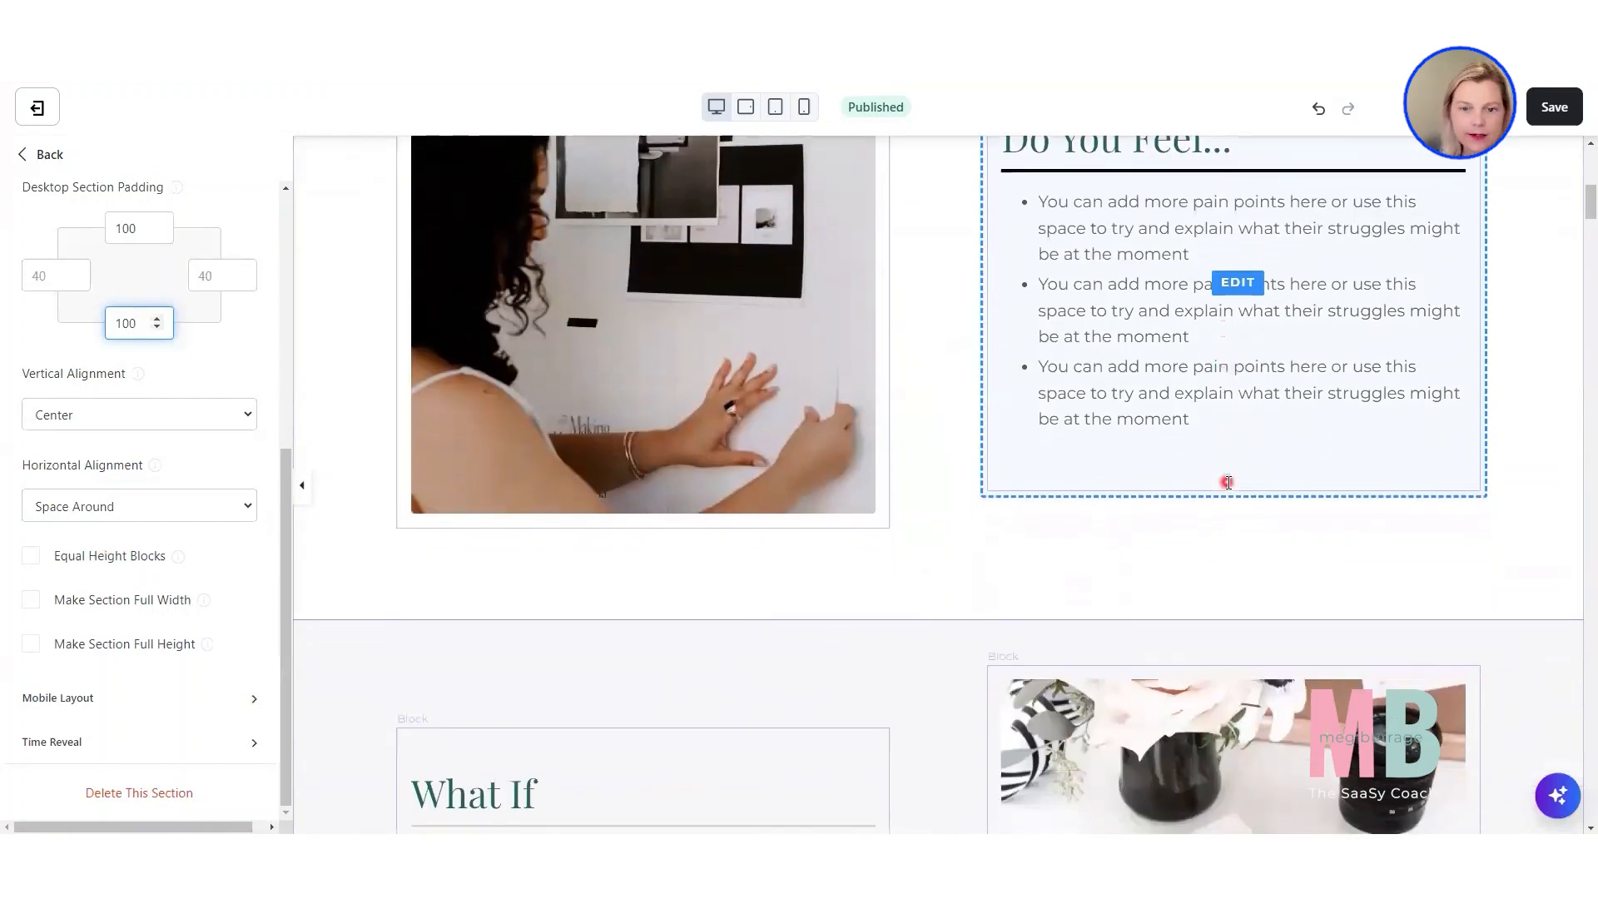
pyautogui.scroll(-4, 1228, 481)
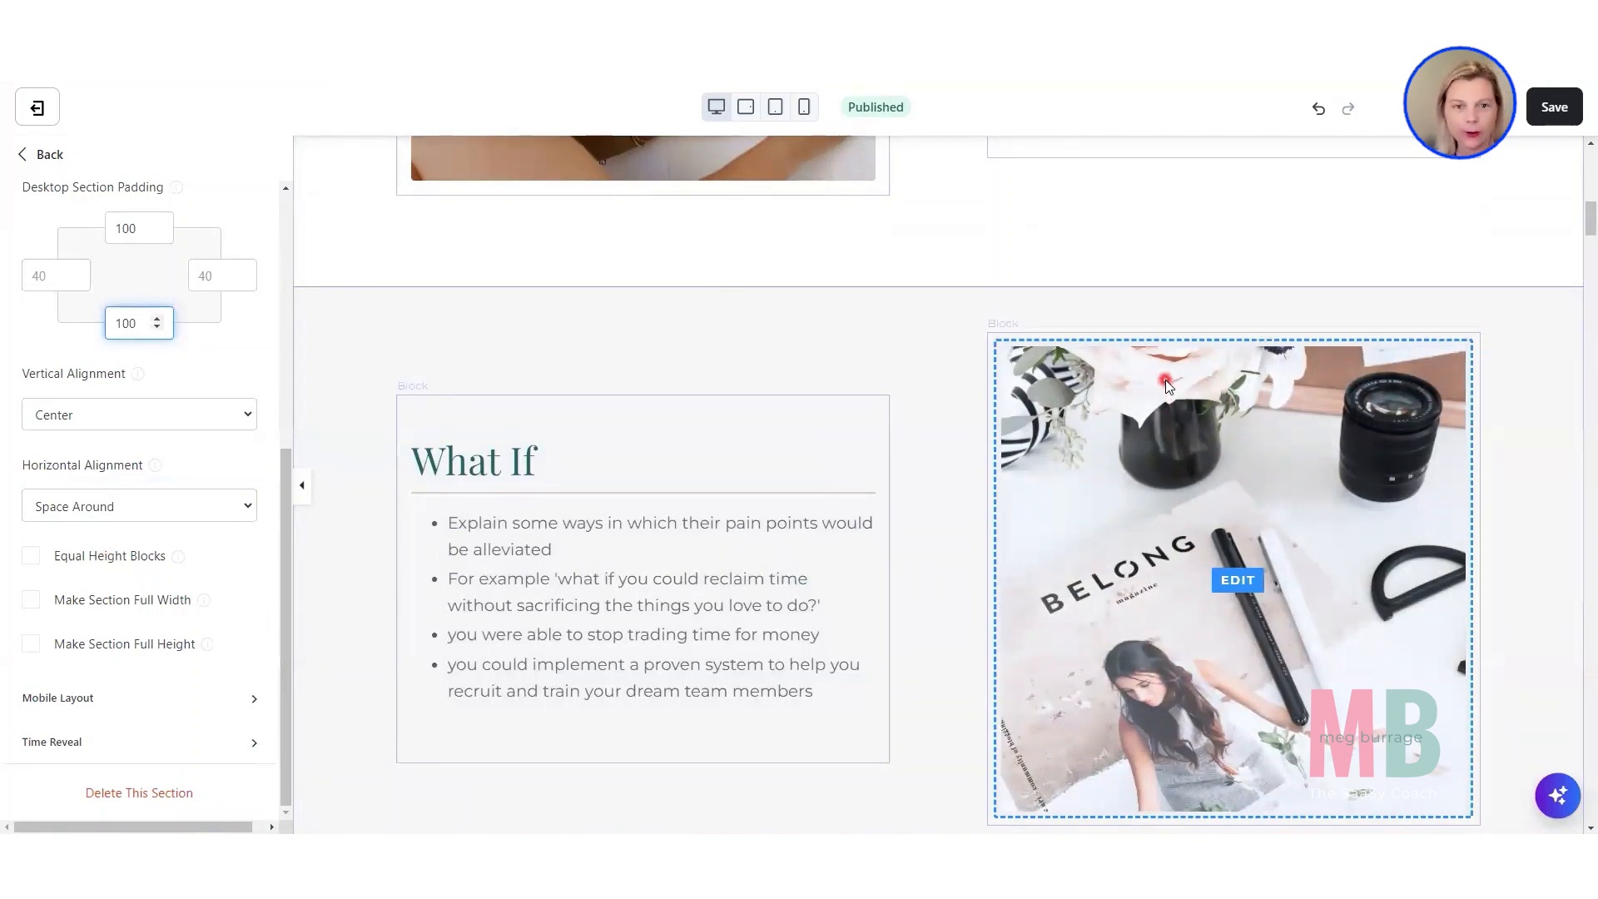
pyautogui.scroll(2, 1165, 380)
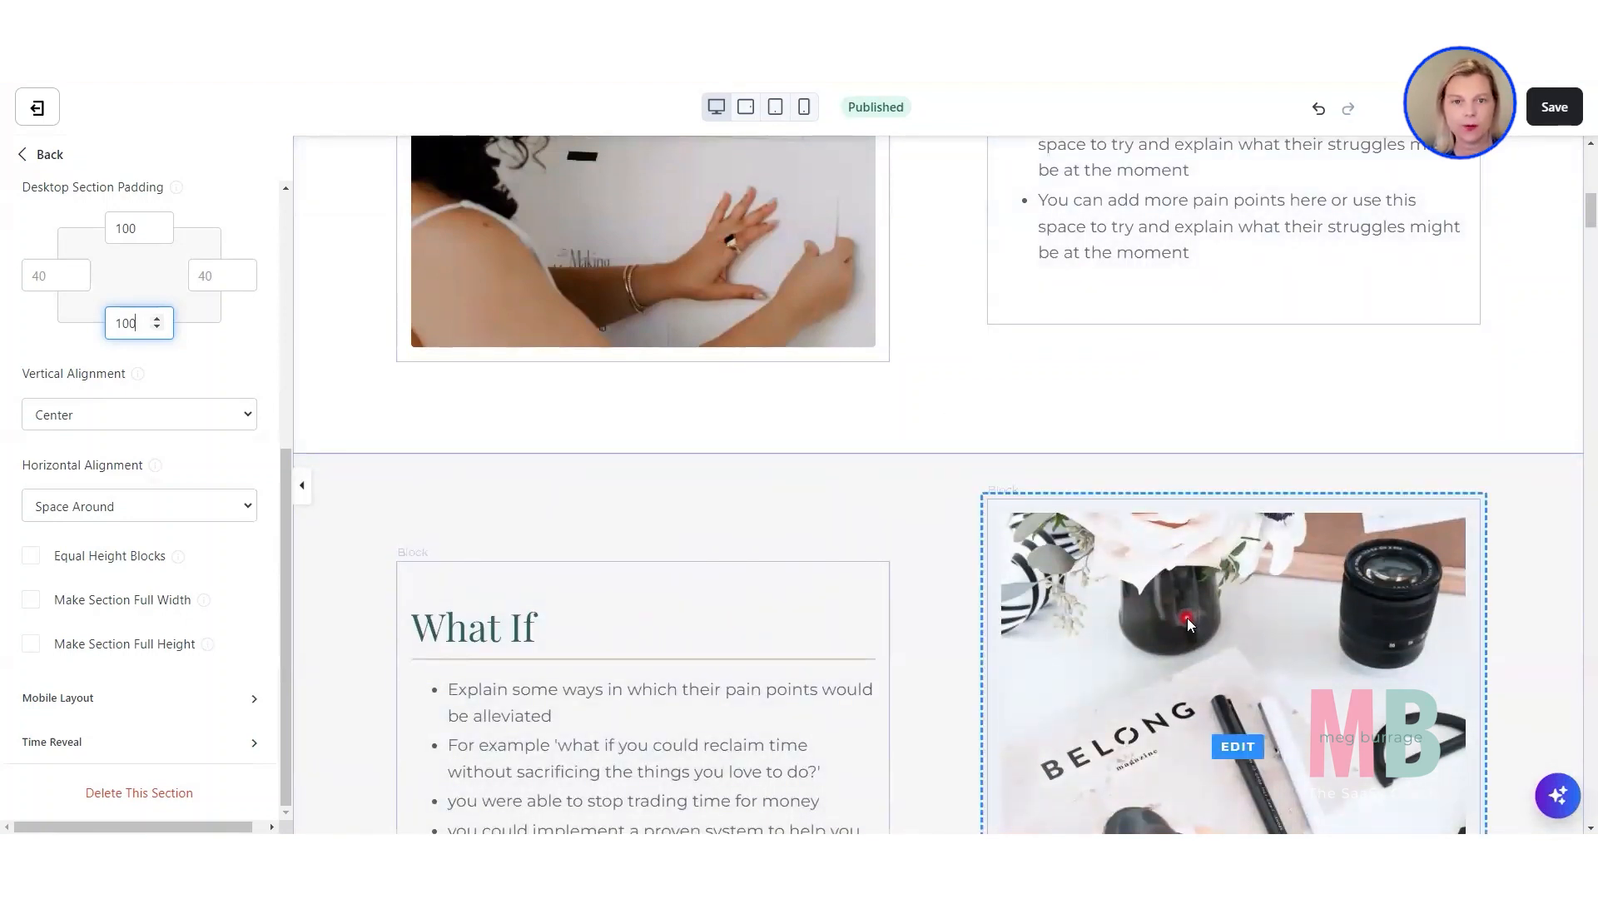
pyautogui.click(806, 108)
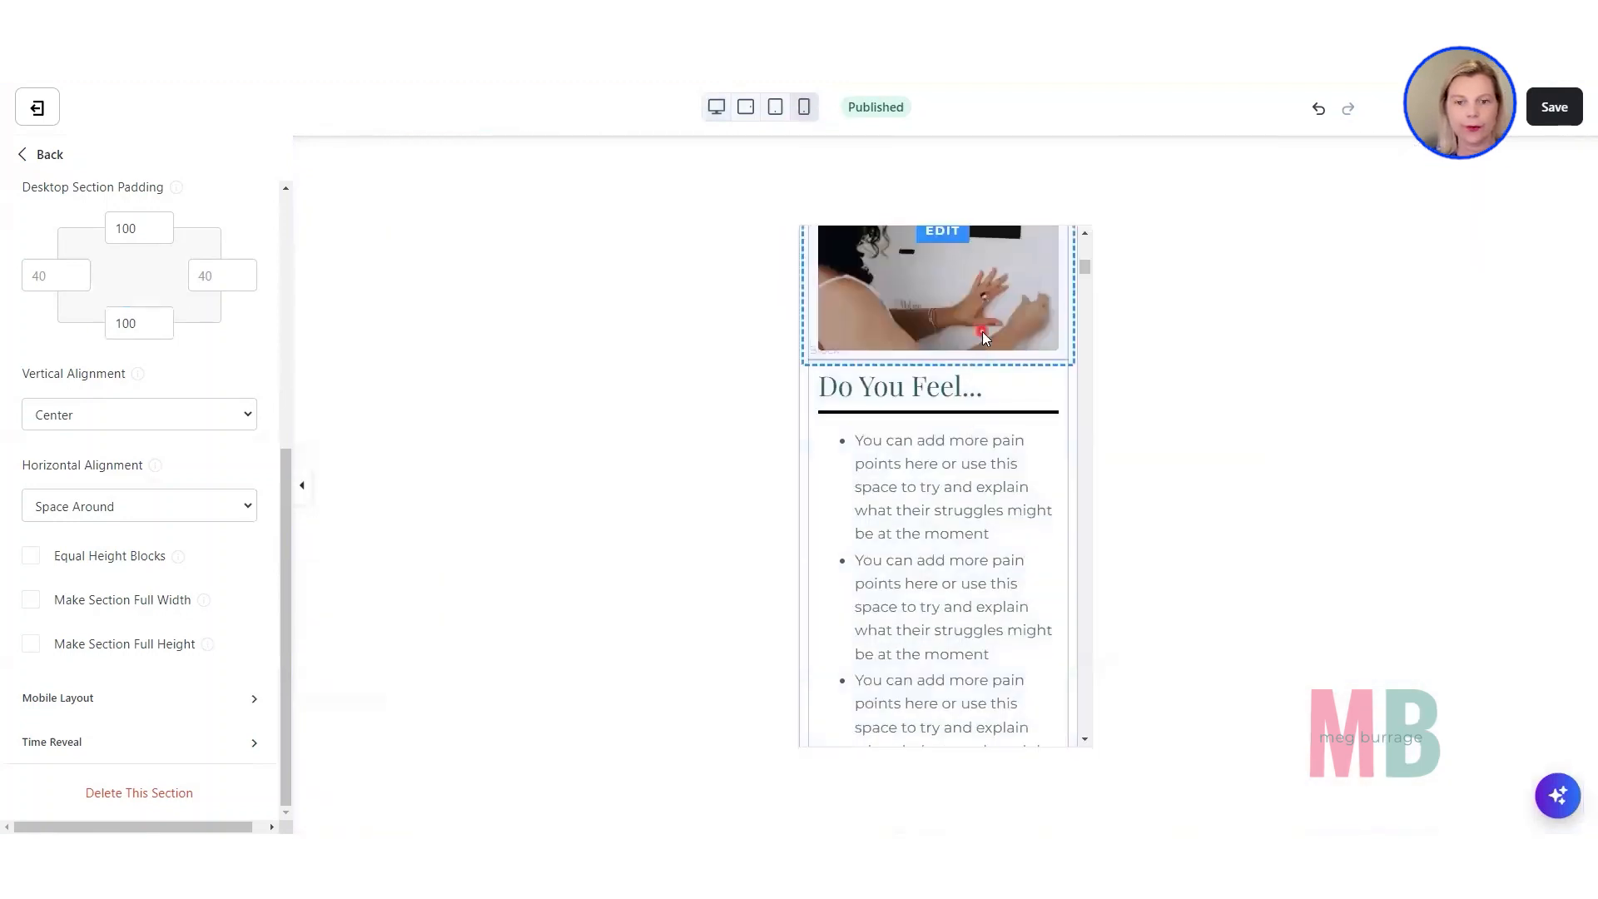
pyautogui.scroll(3, 984, 333)
pyautogui.scroll(-3, 1053, 405)
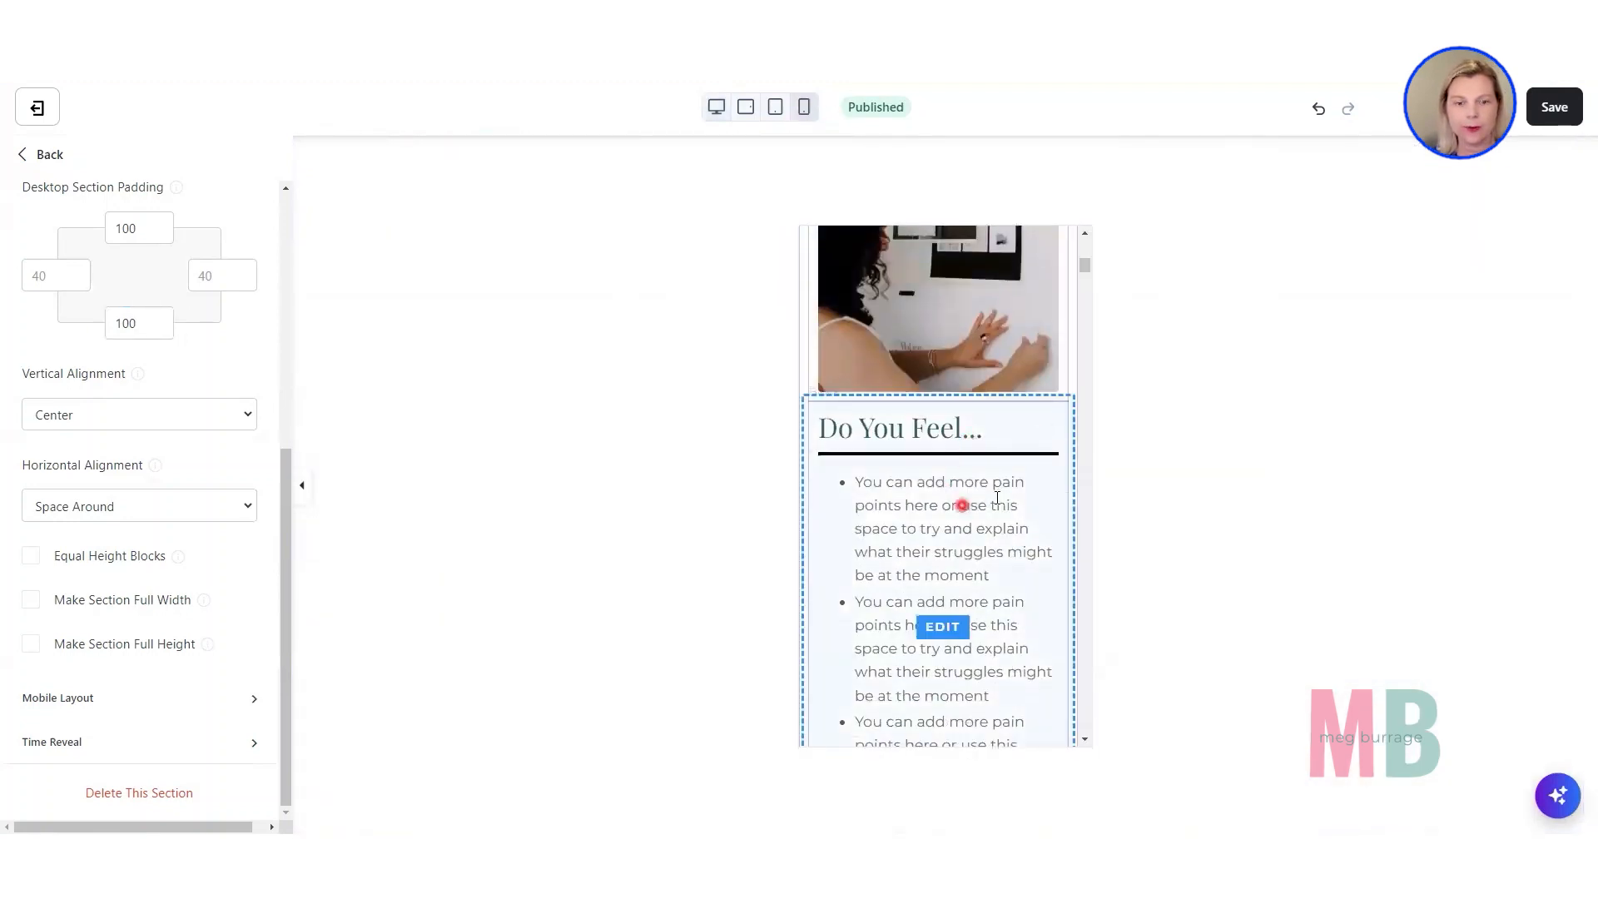
pyautogui.scroll(-5, 997, 496)
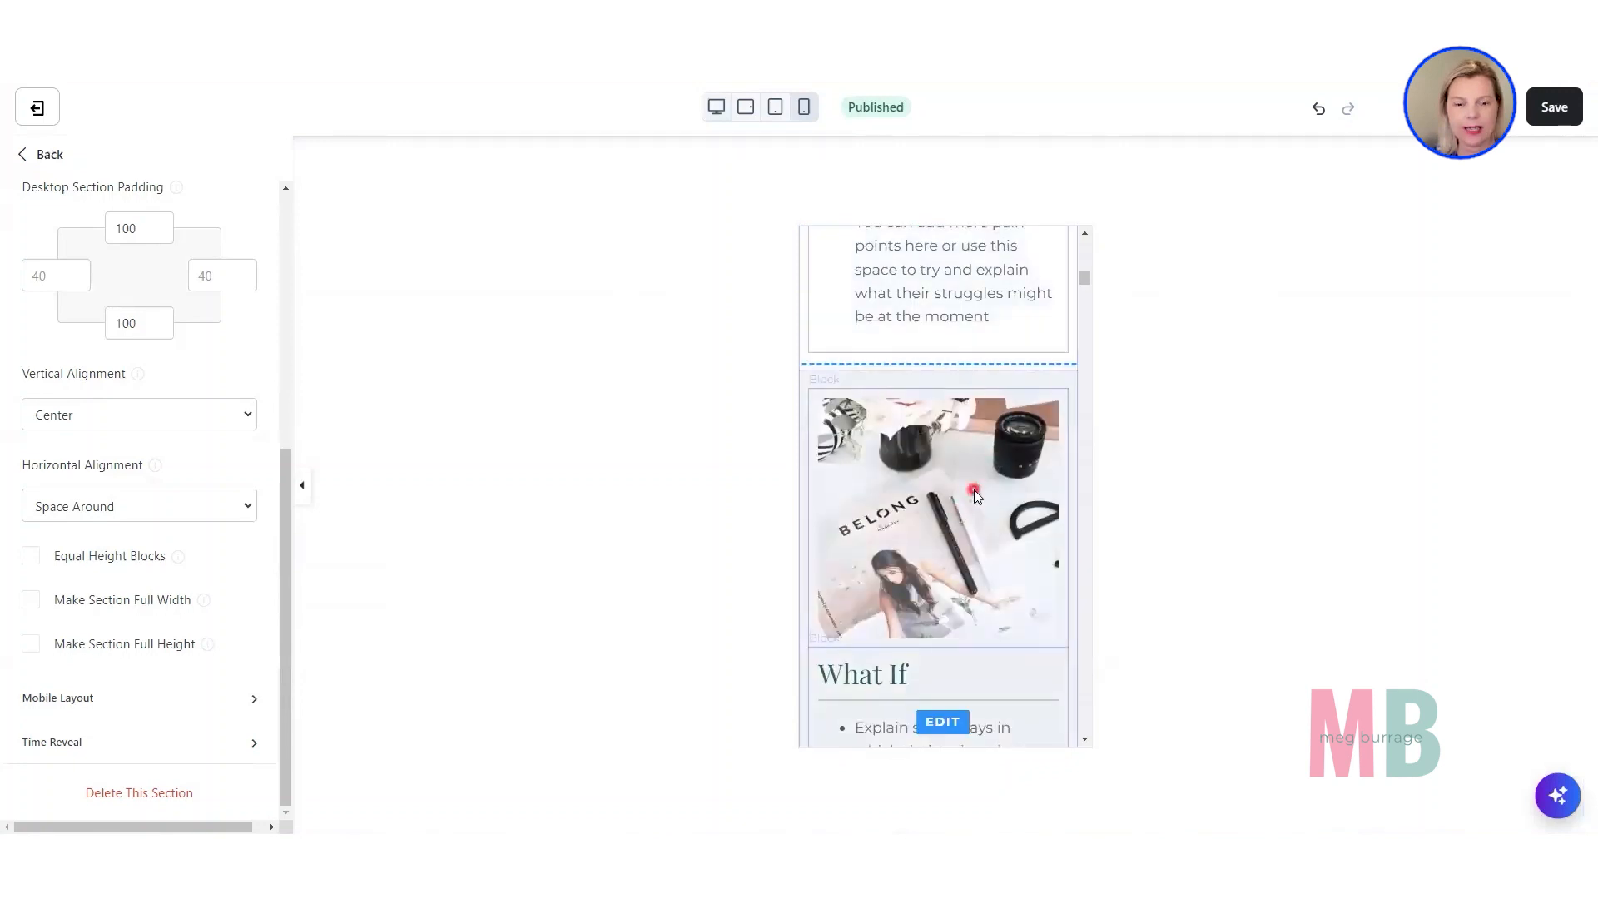
pyautogui.scroll(-4, 975, 496)
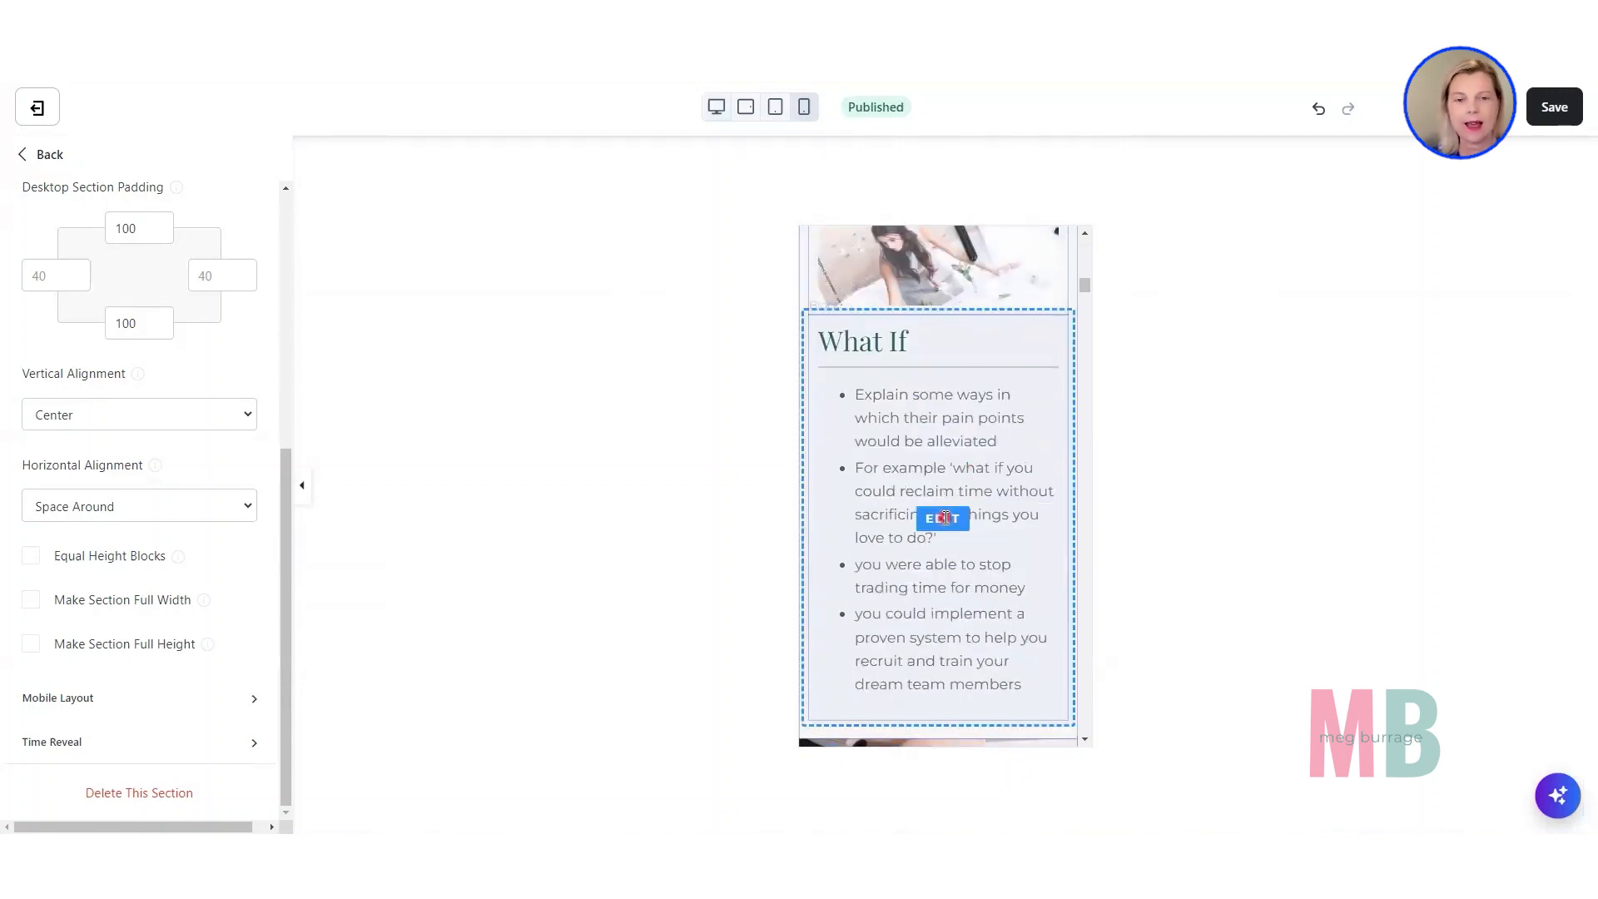
pyautogui.scroll(8, 944, 518)
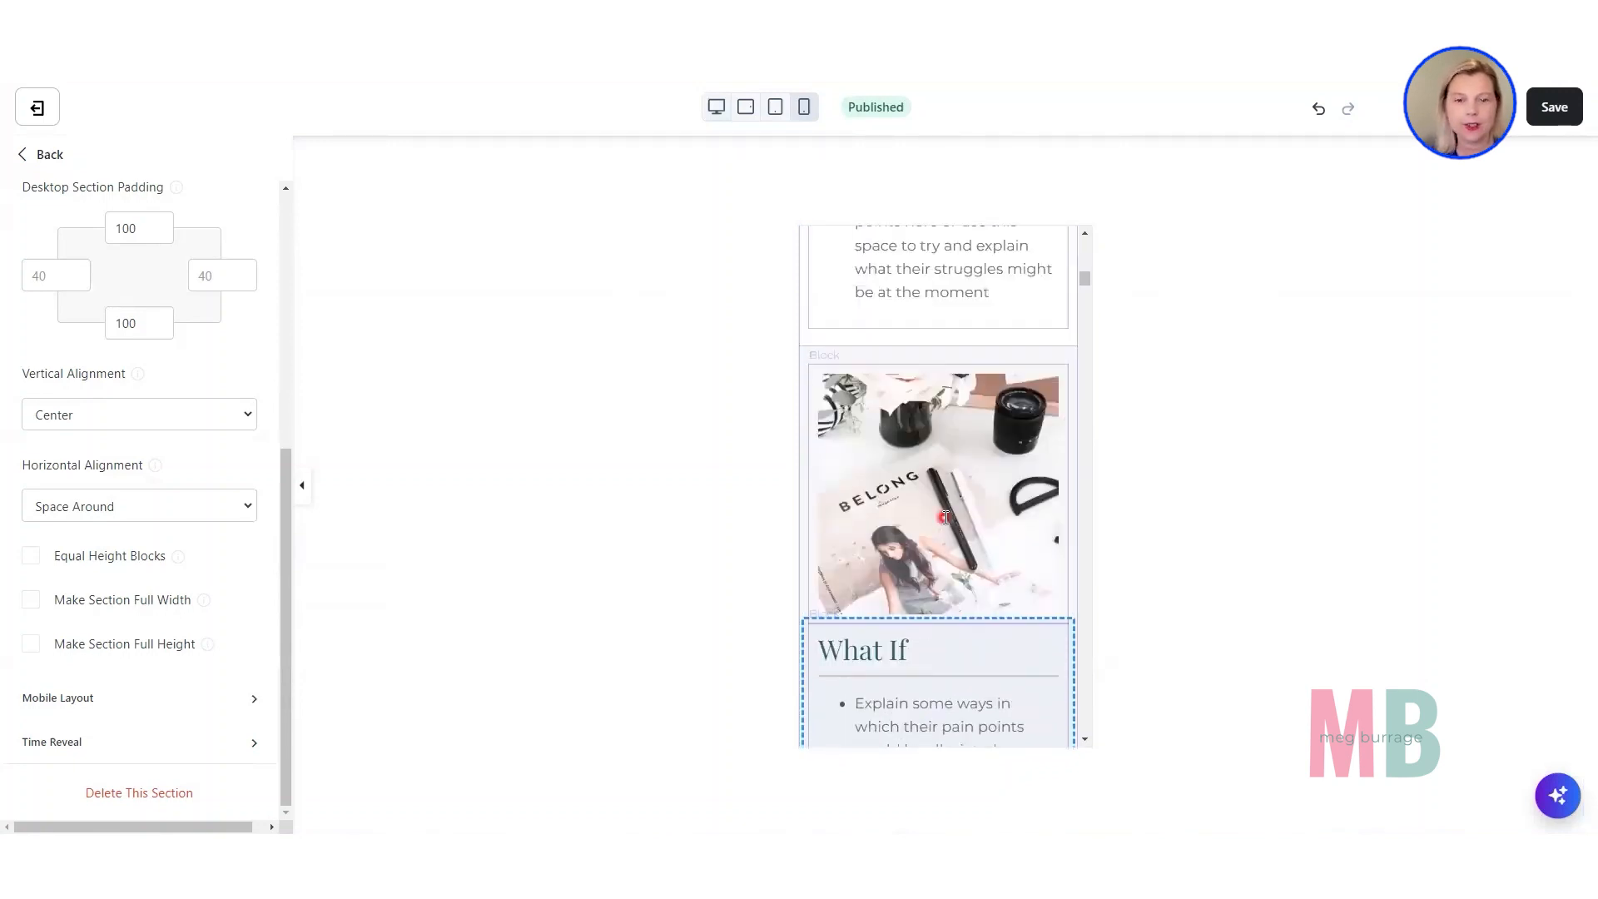
# Return to the desktop preview and turn off "Image on top" in the "What If" image block's mobile layout.
pyautogui.click(715, 108)
pyautogui.scroll(3, 743, 323)
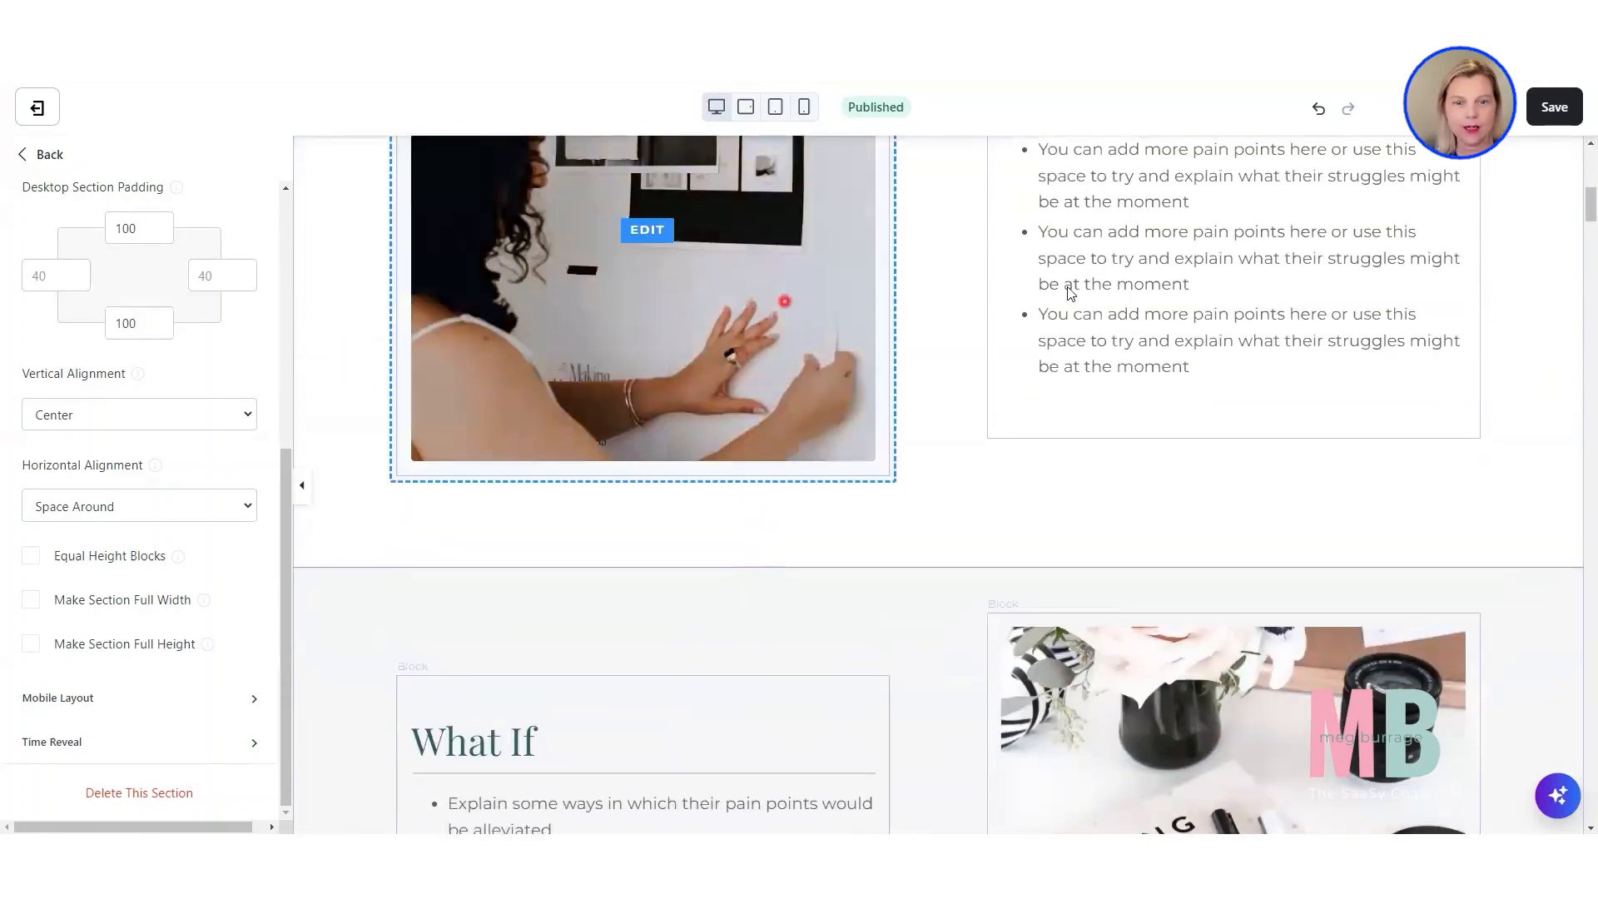
pyautogui.scroll(-2, 1292, 751)
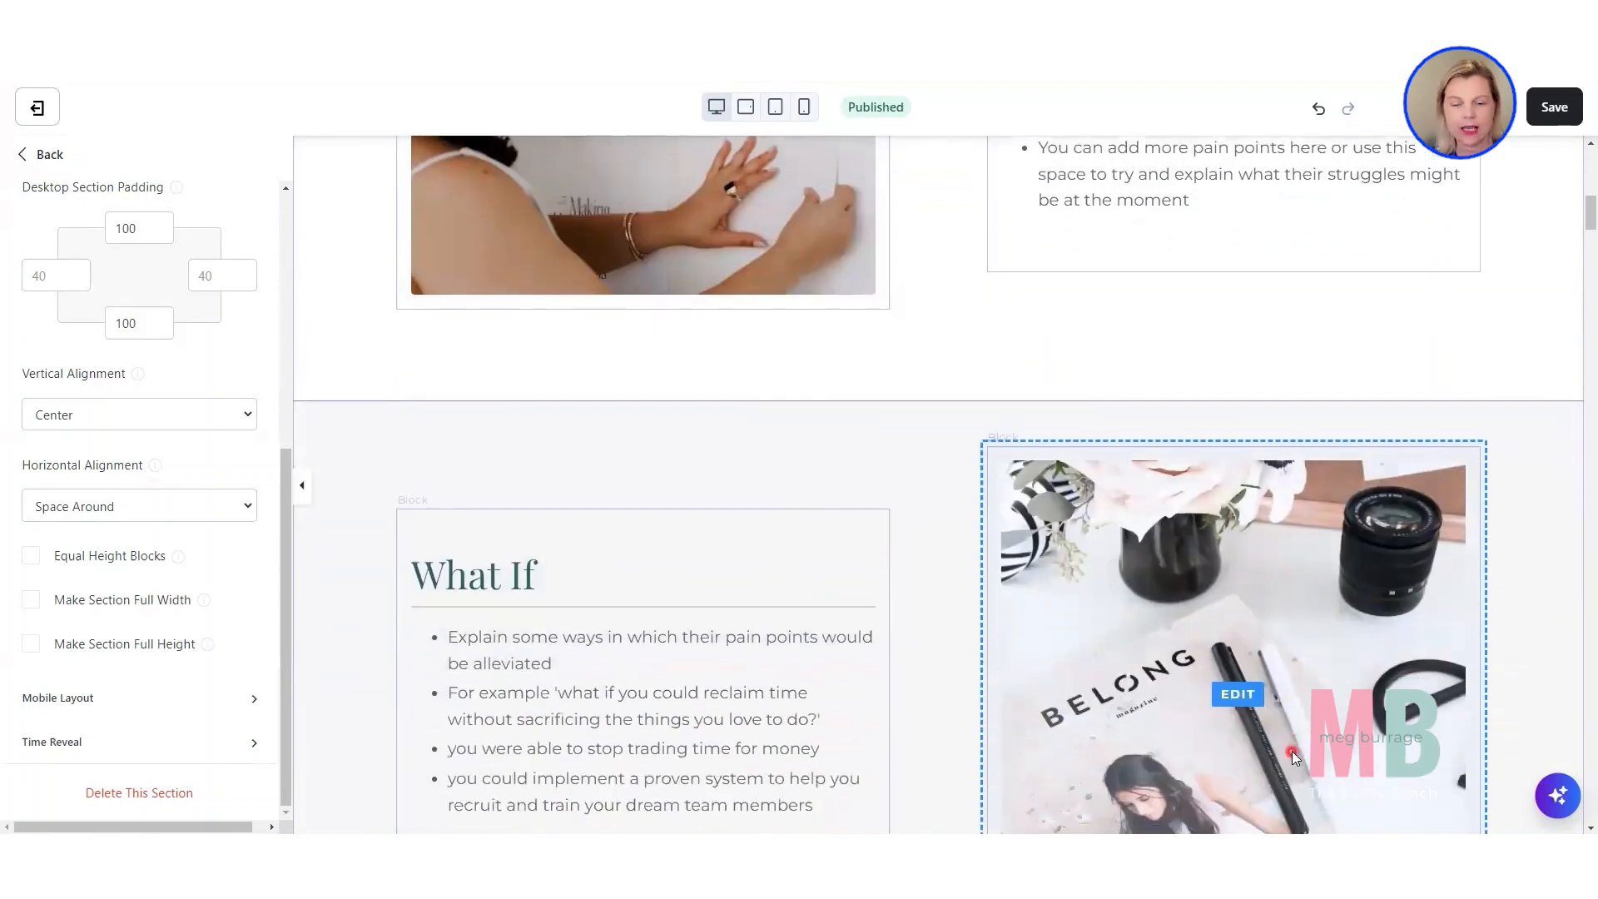
pyautogui.scroll(-2, 1292, 751)
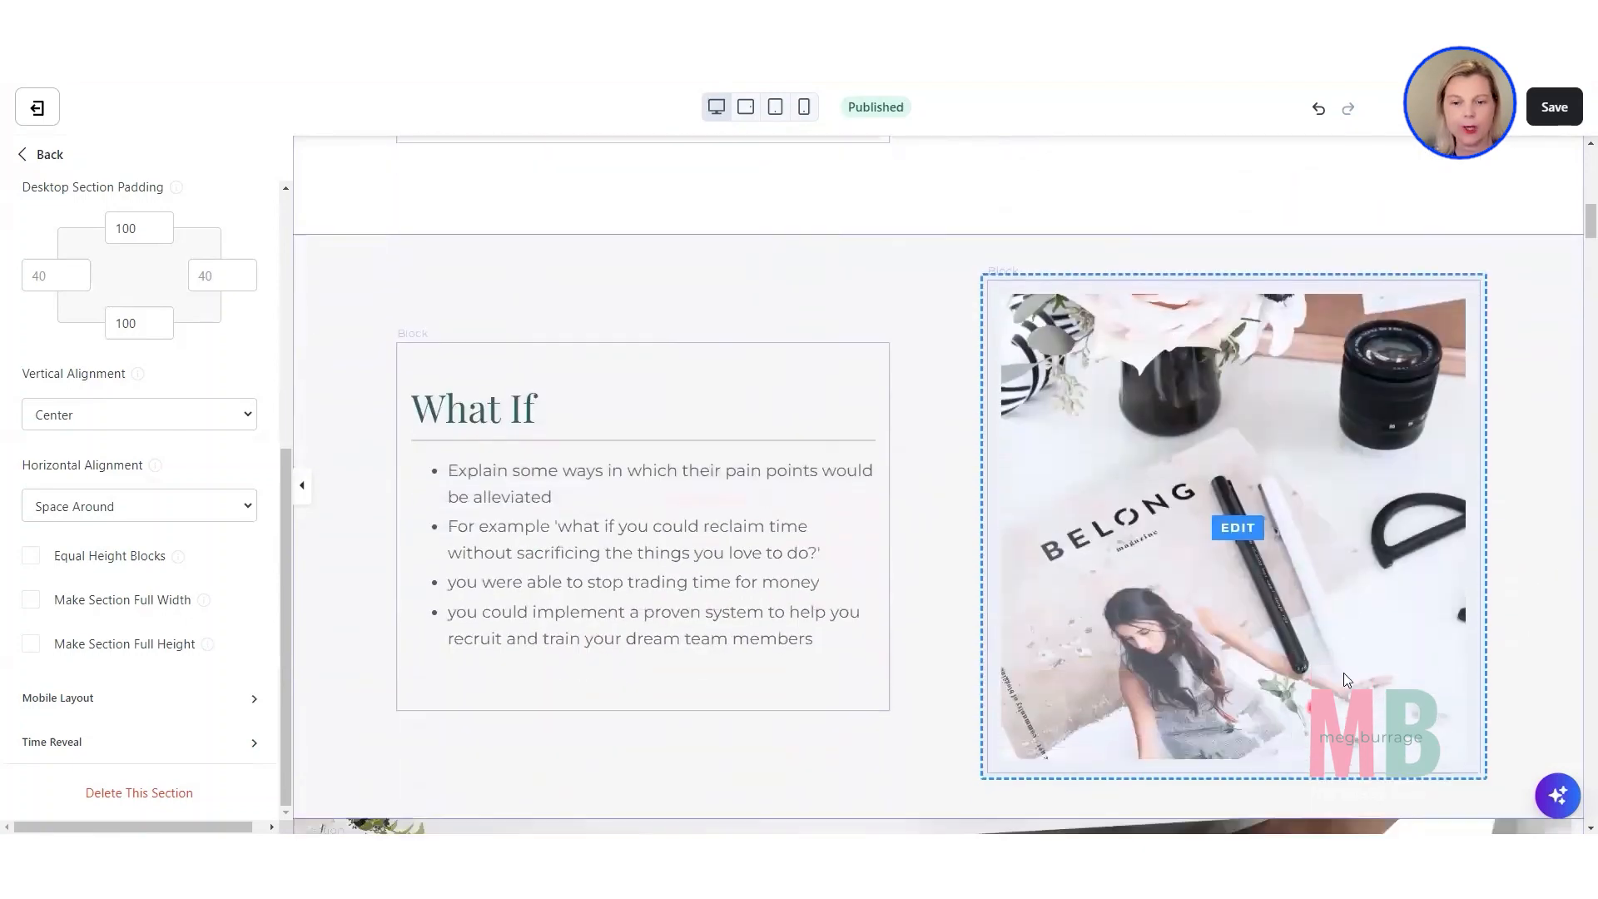
pyautogui.click(1186, 609)
pyautogui.scroll(-3, 115, 647)
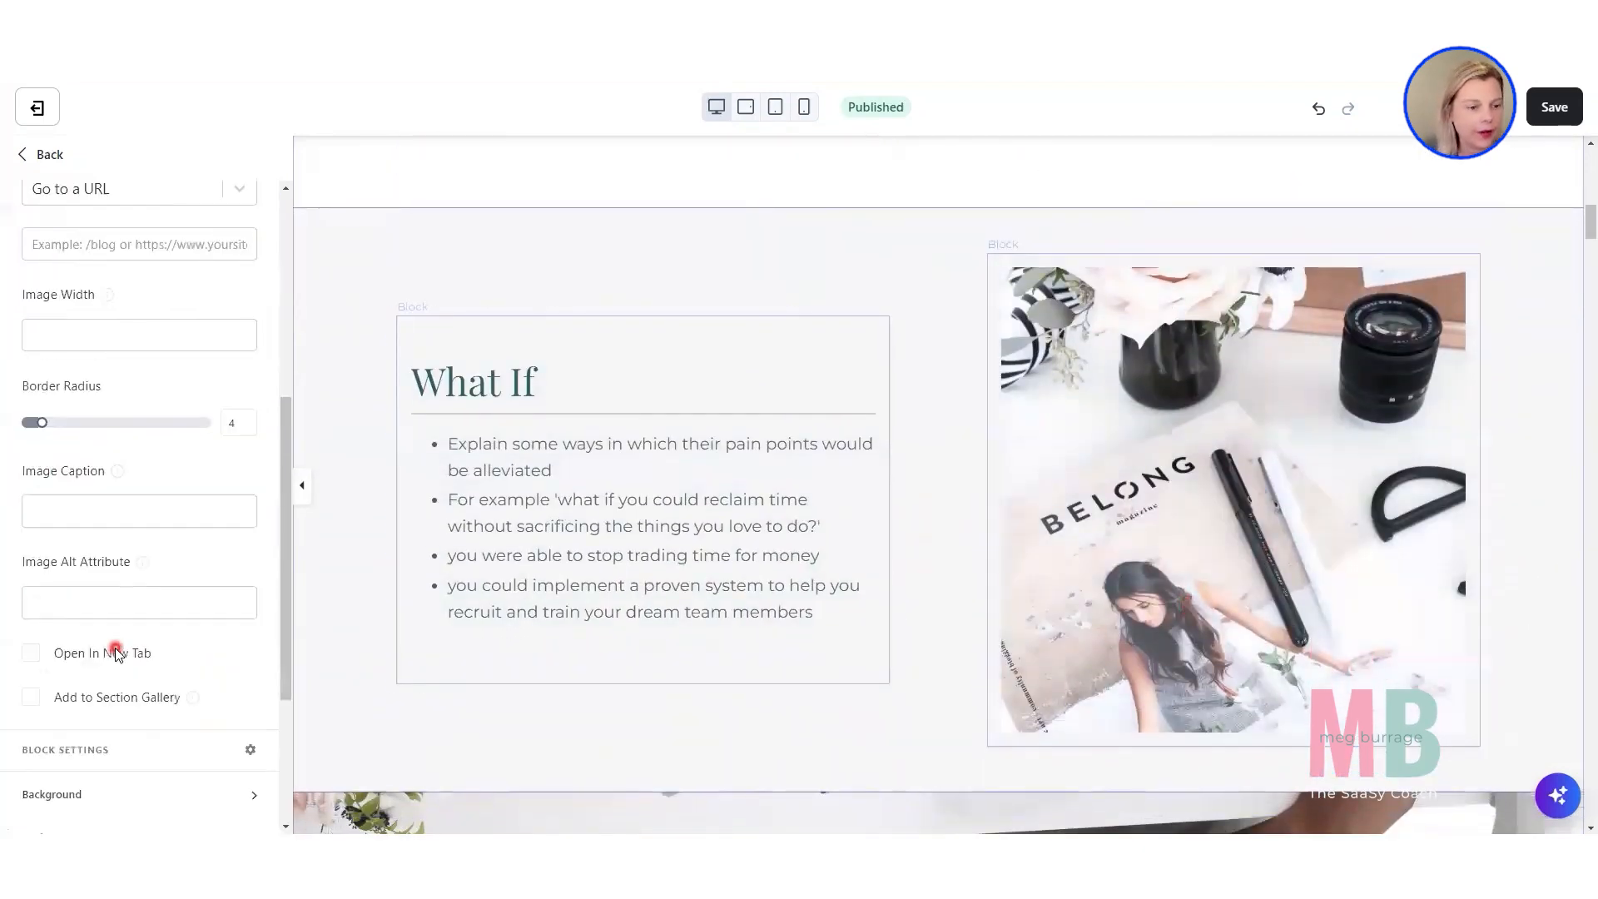
pyautogui.scroll(-3, 115, 647)
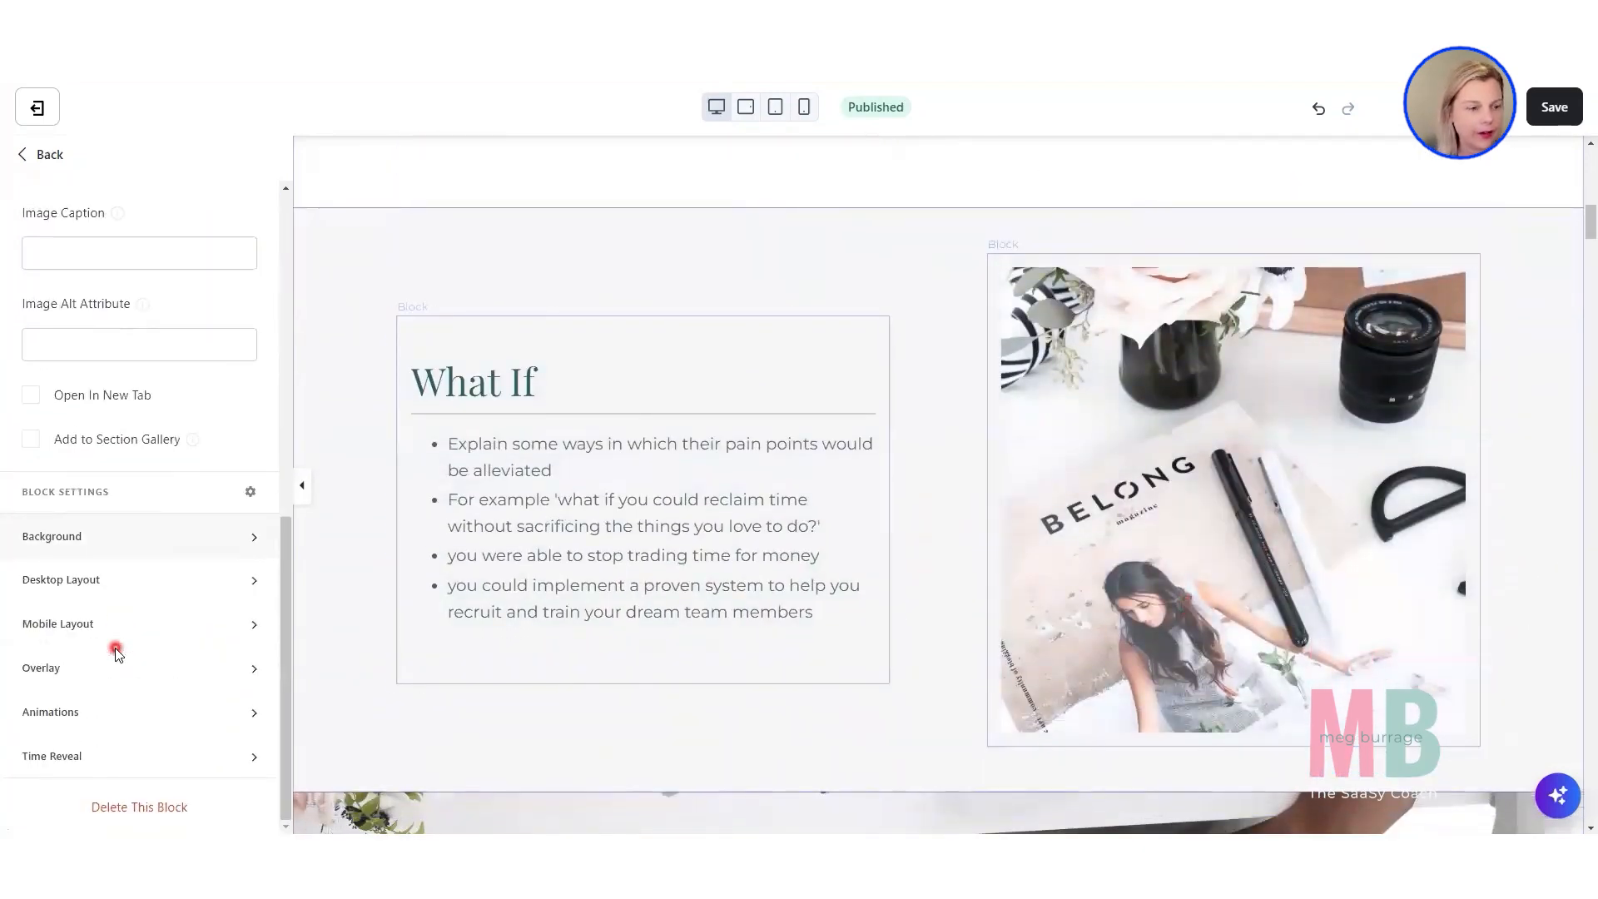
pyautogui.click(52, 619)
pyautogui.scroll(-6, 52, 618)
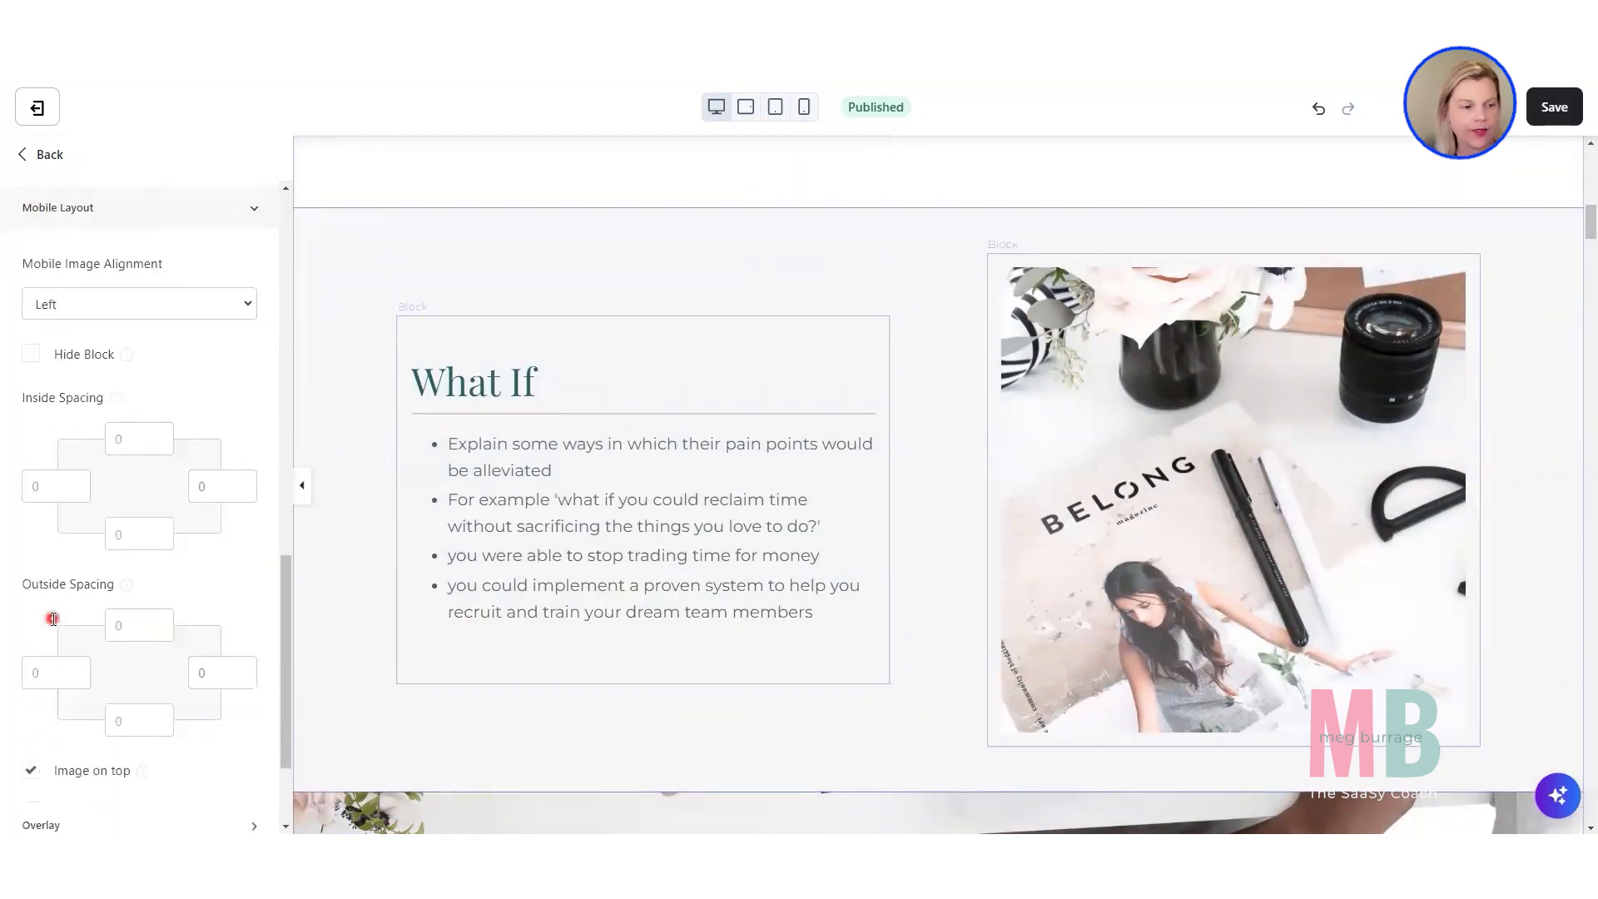
pyautogui.click(31, 688)
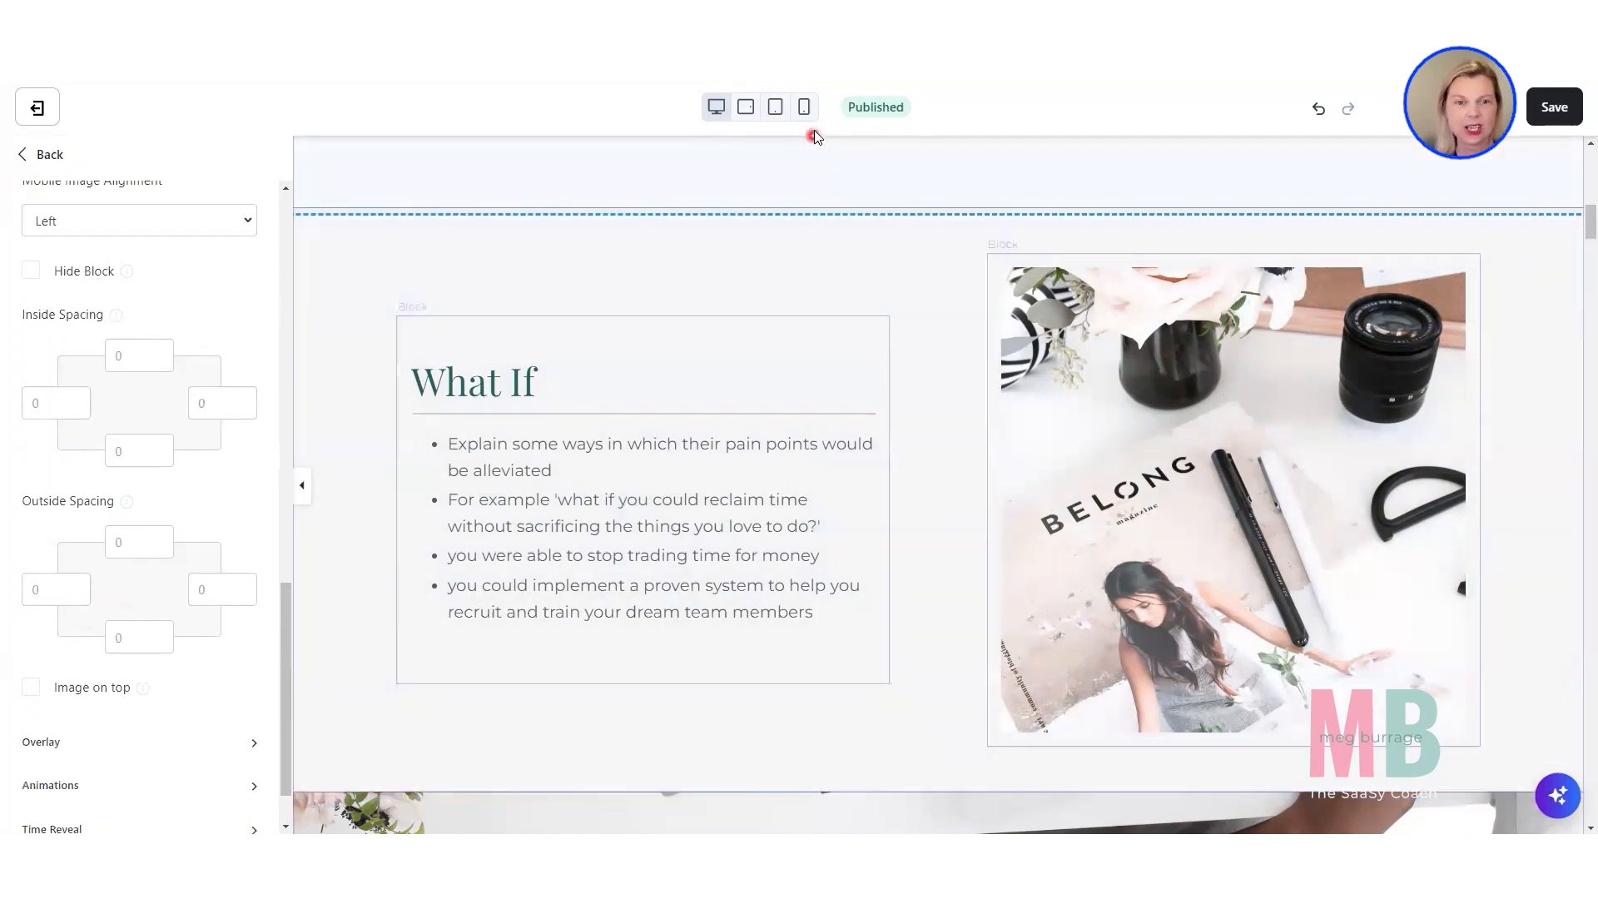
# Check the "What If" section in the mobile preview and turn "Image on top" back on for its image block.
pyautogui.click(804, 108)
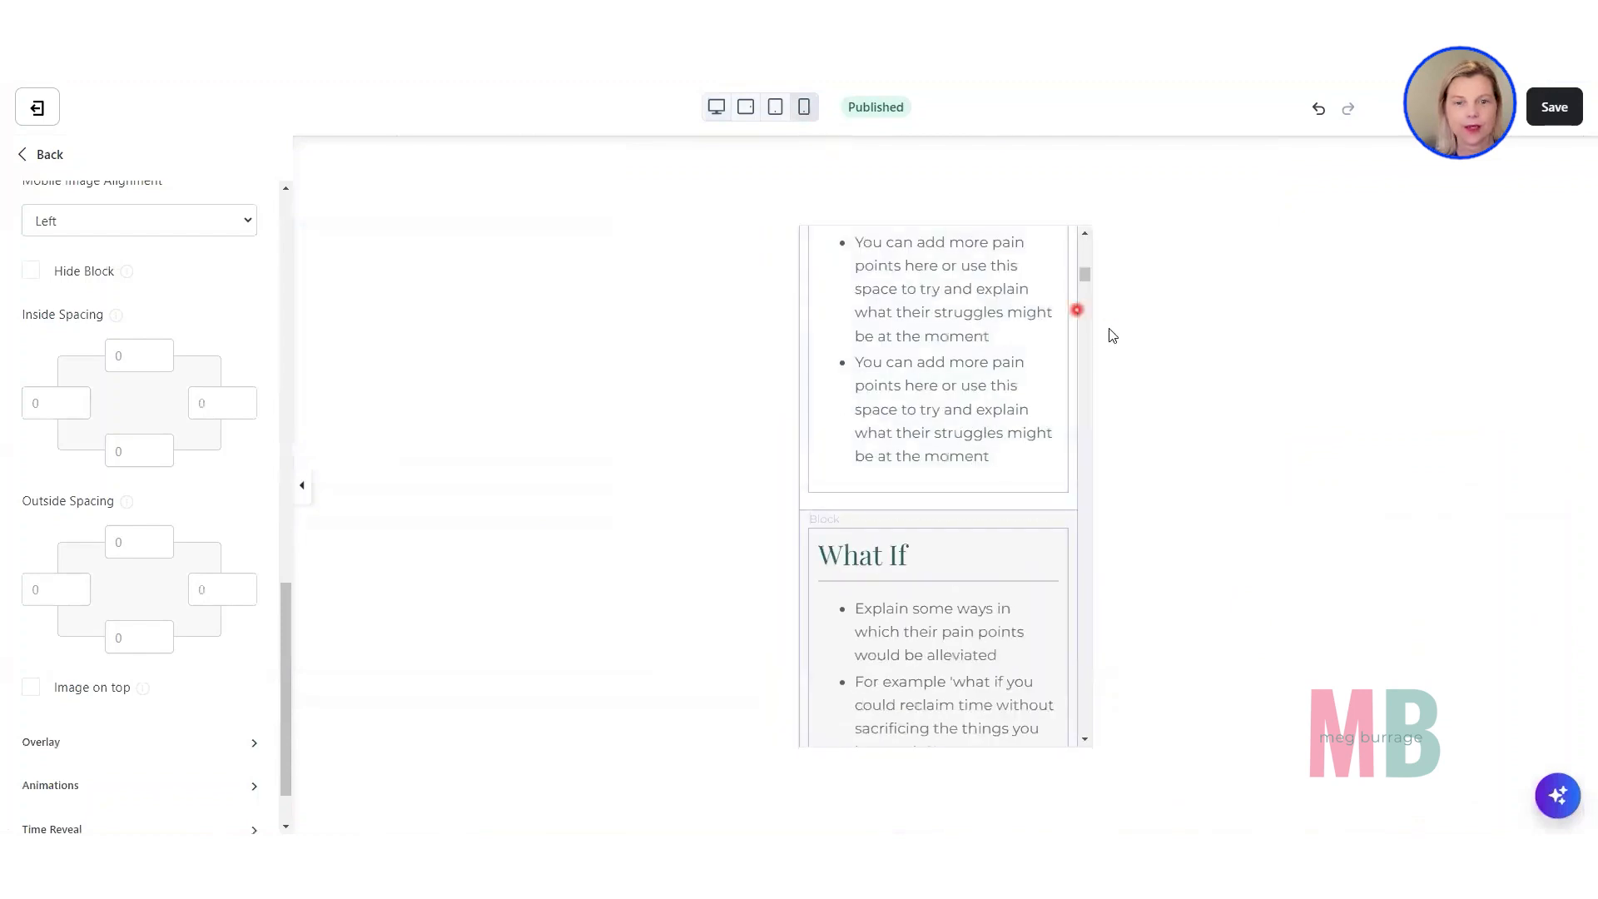
pyautogui.moveTo(1085, 278)
pyautogui.mouseDown()
pyautogui.moveTo(1088, 256)
pyautogui.moveTo(1103, 301)
pyautogui.moveTo(1087, 274)
pyautogui.mouseUp()
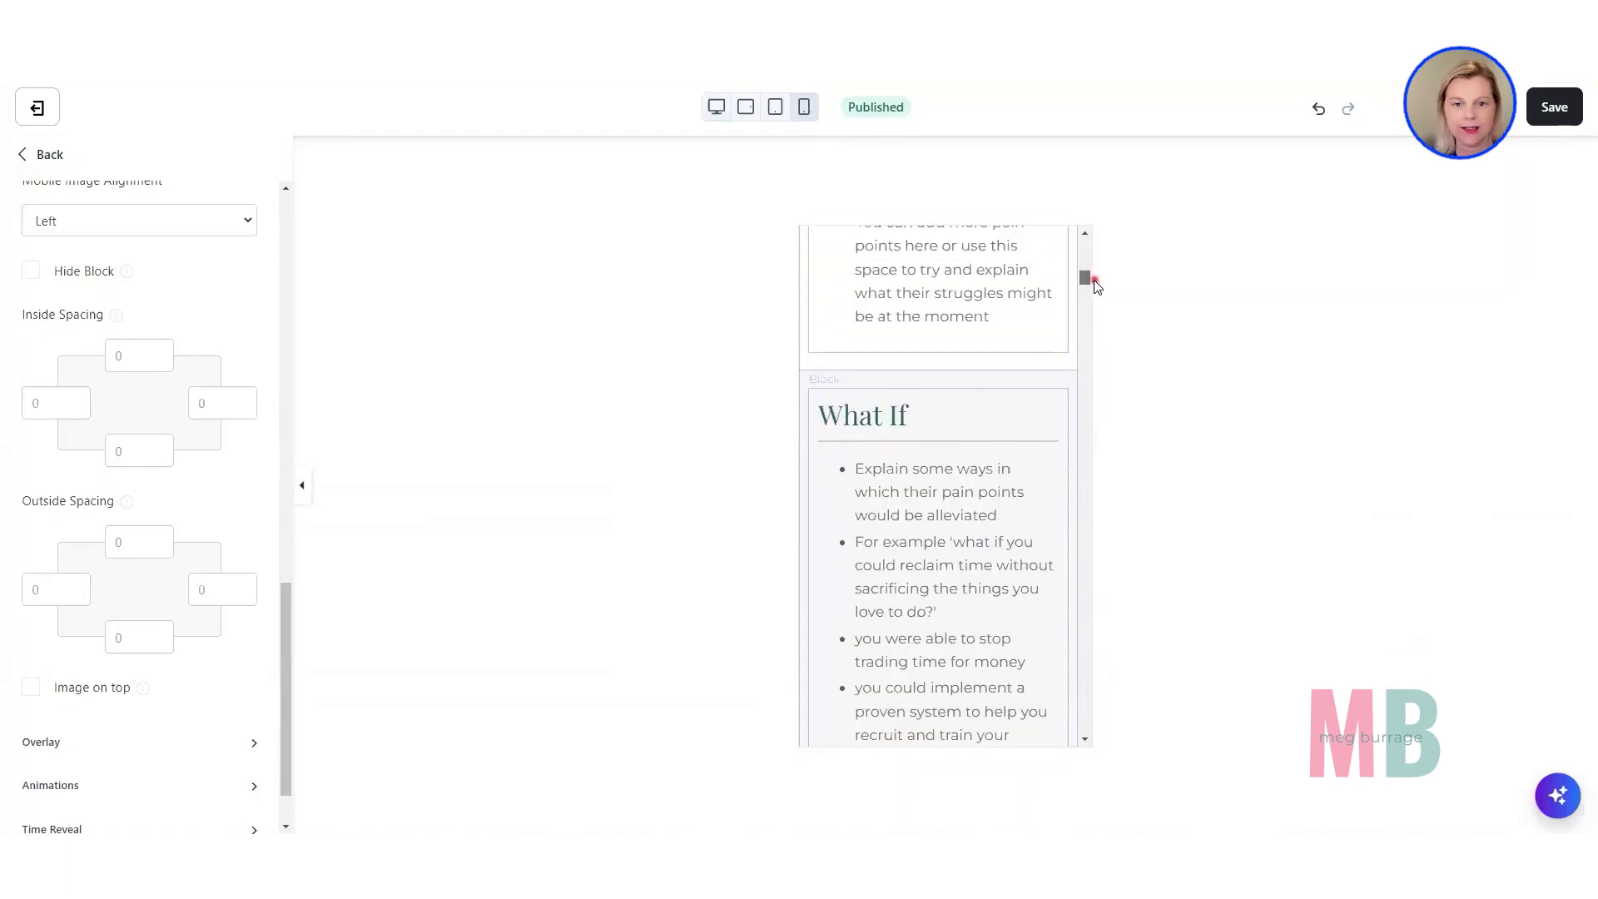
pyautogui.click(1006, 346)
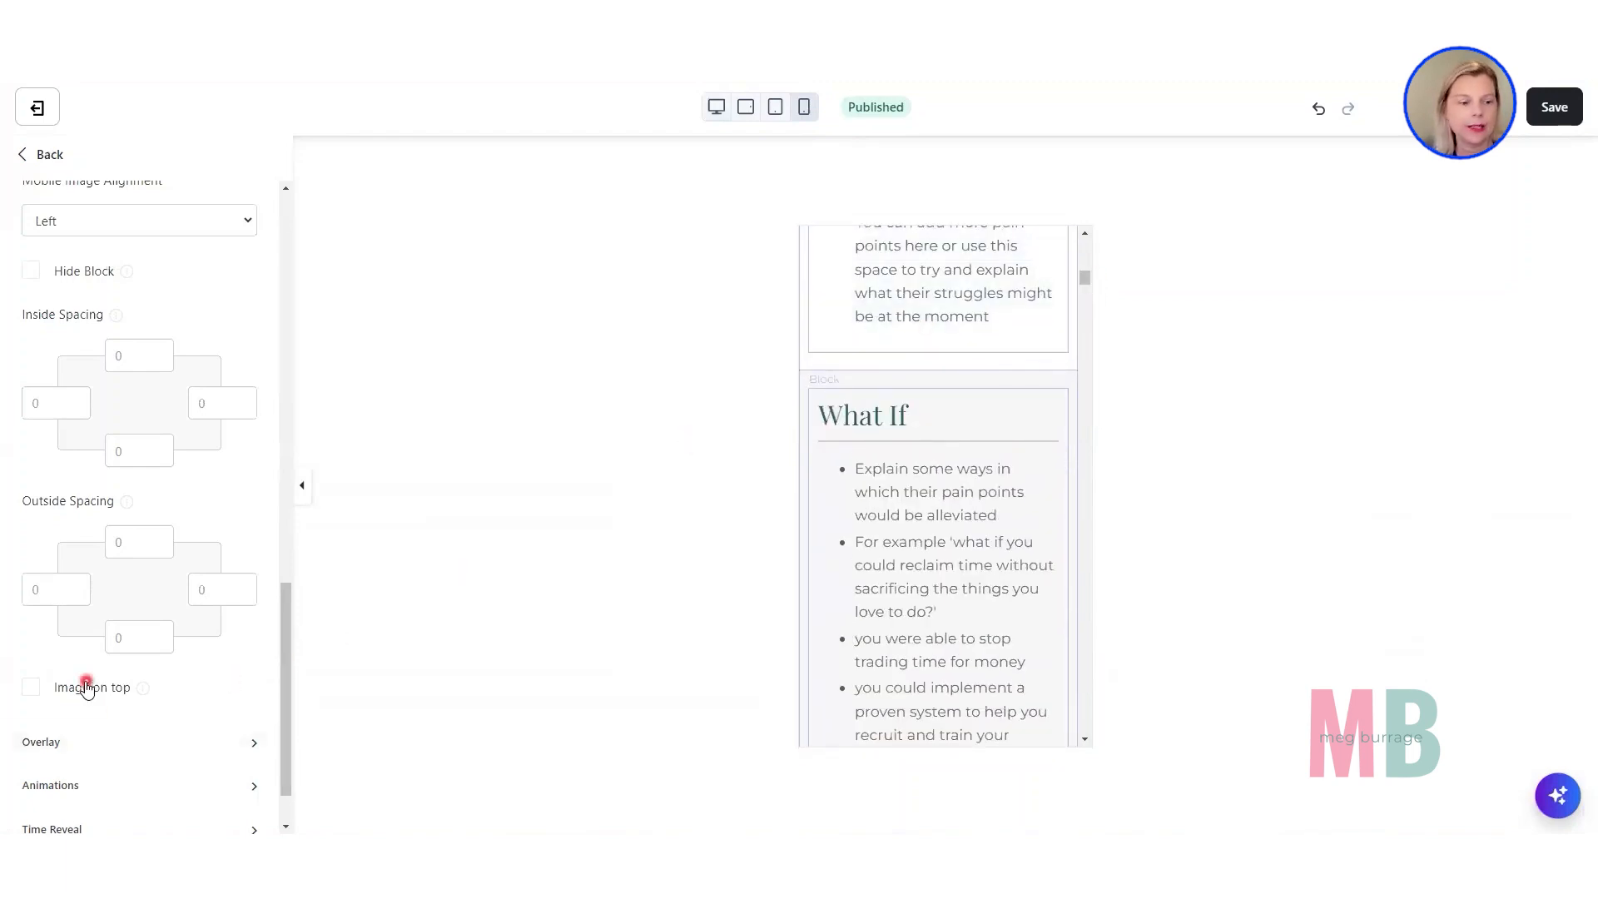
pyautogui.click(122, 688)
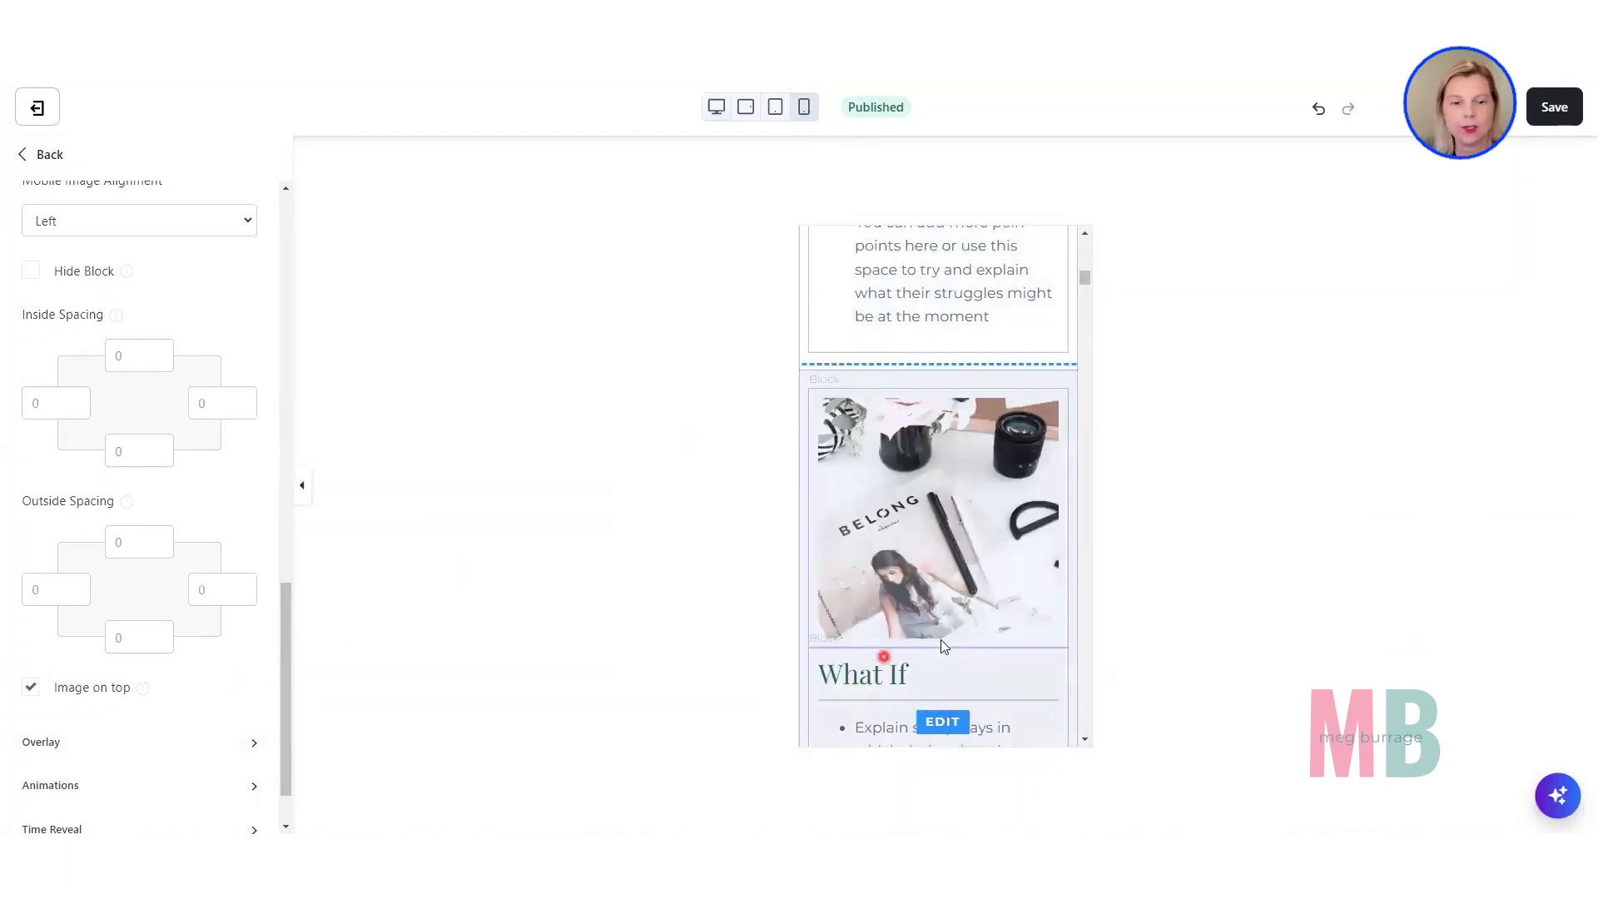
pyautogui.scroll(-6, 921, 517)
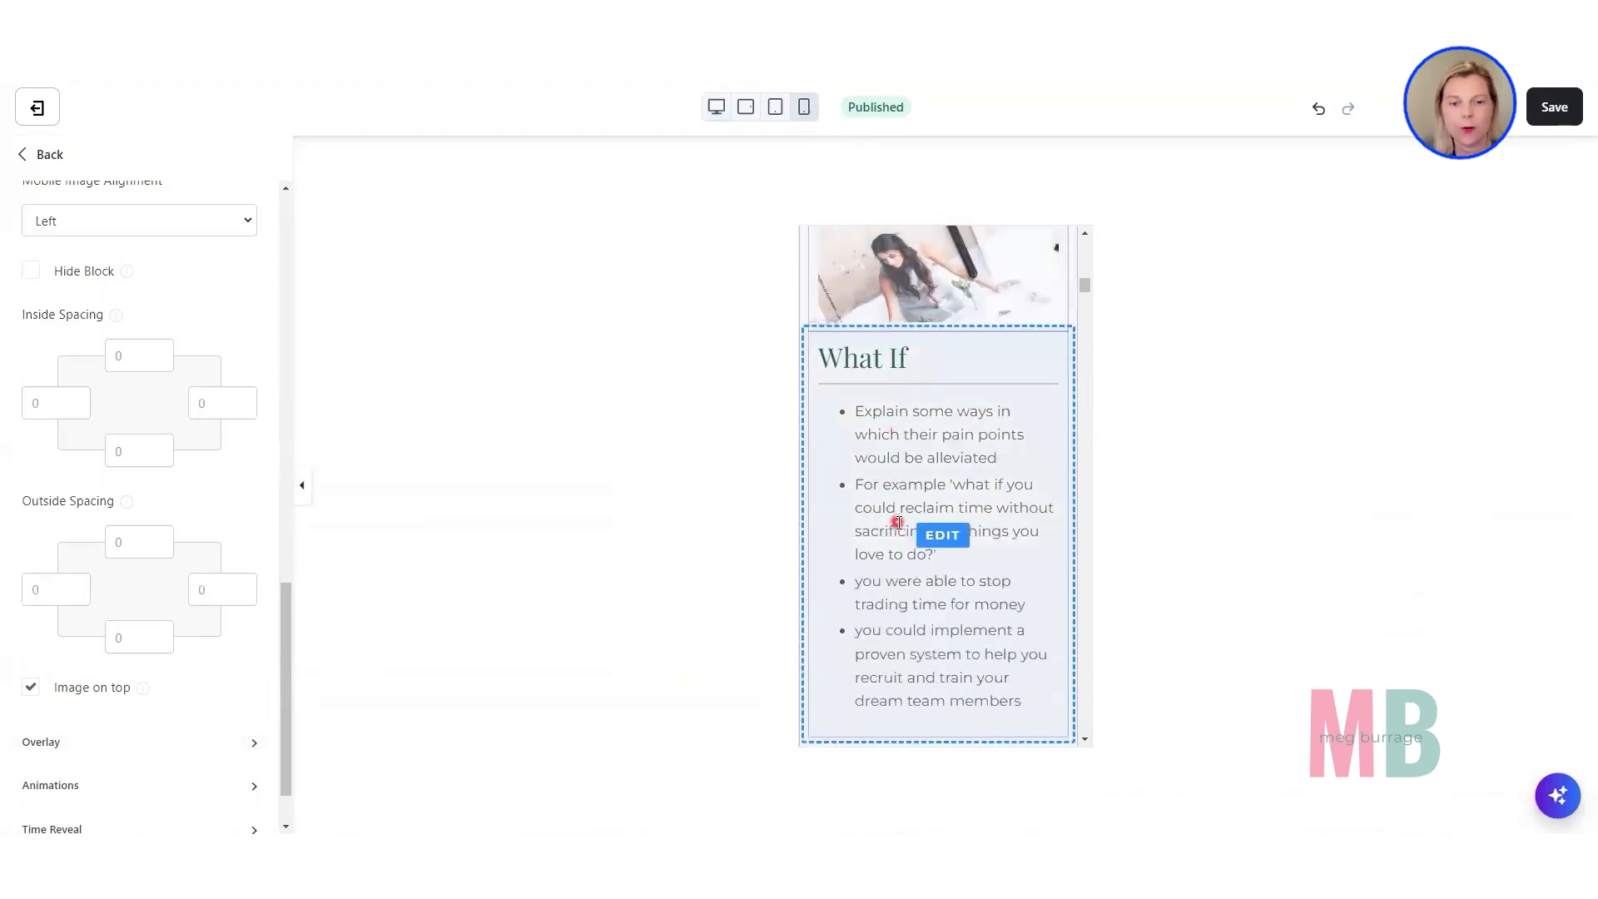
# Switch back to the desktop preview and examine the background-image section with the "You don't need to wear every hat" text block.
pyautogui.click(715, 107)
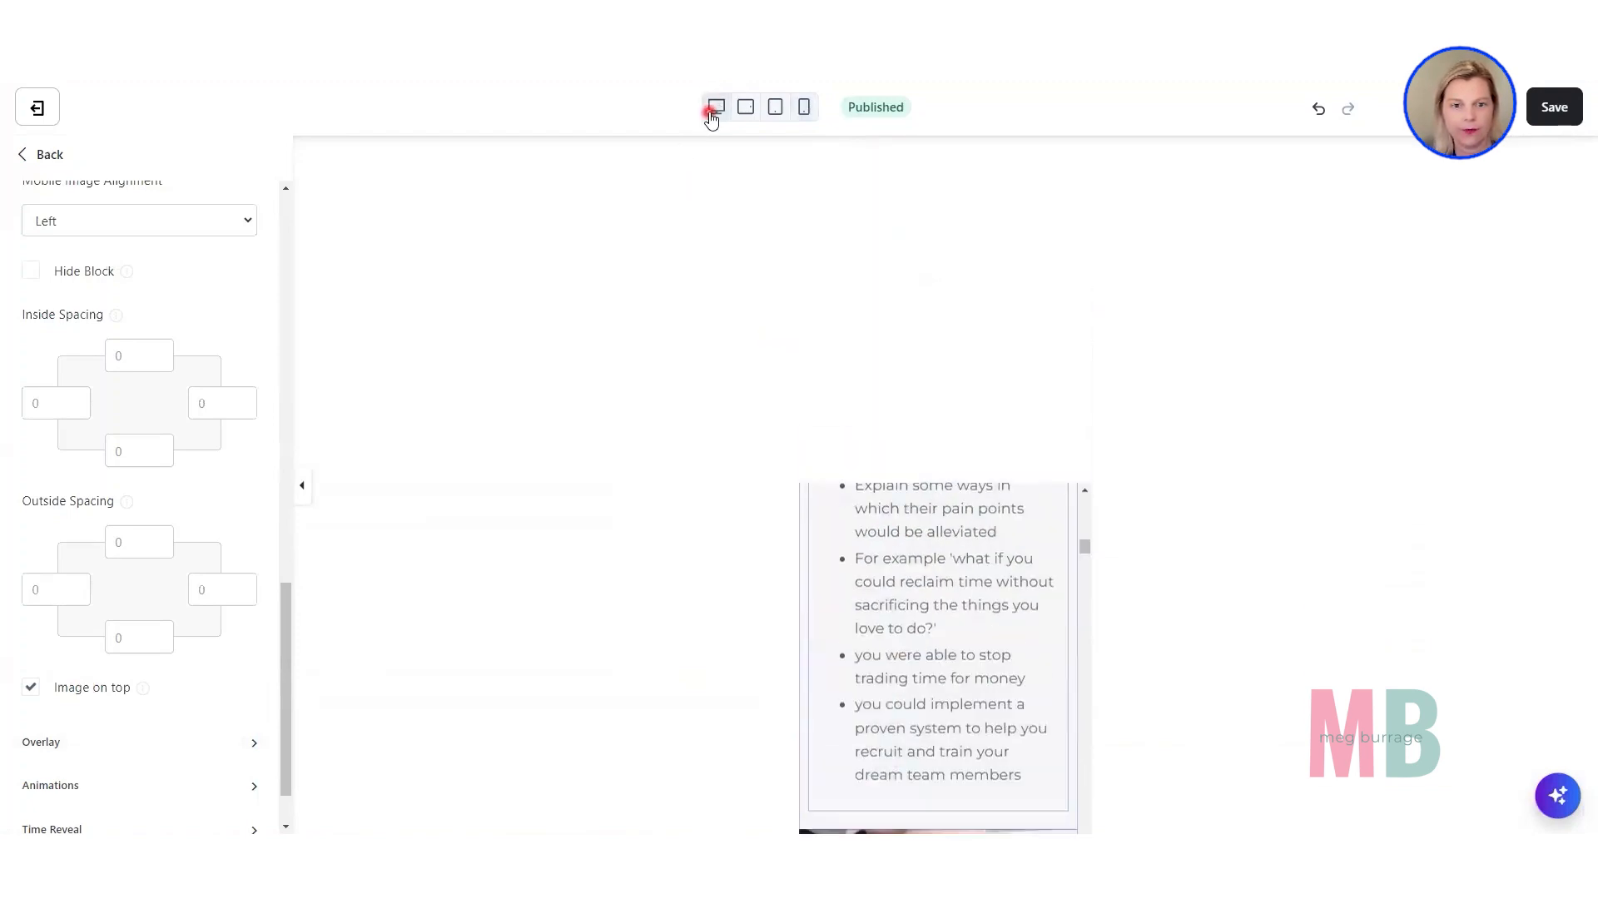
pyautogui.scroll(-6, 902, 426)
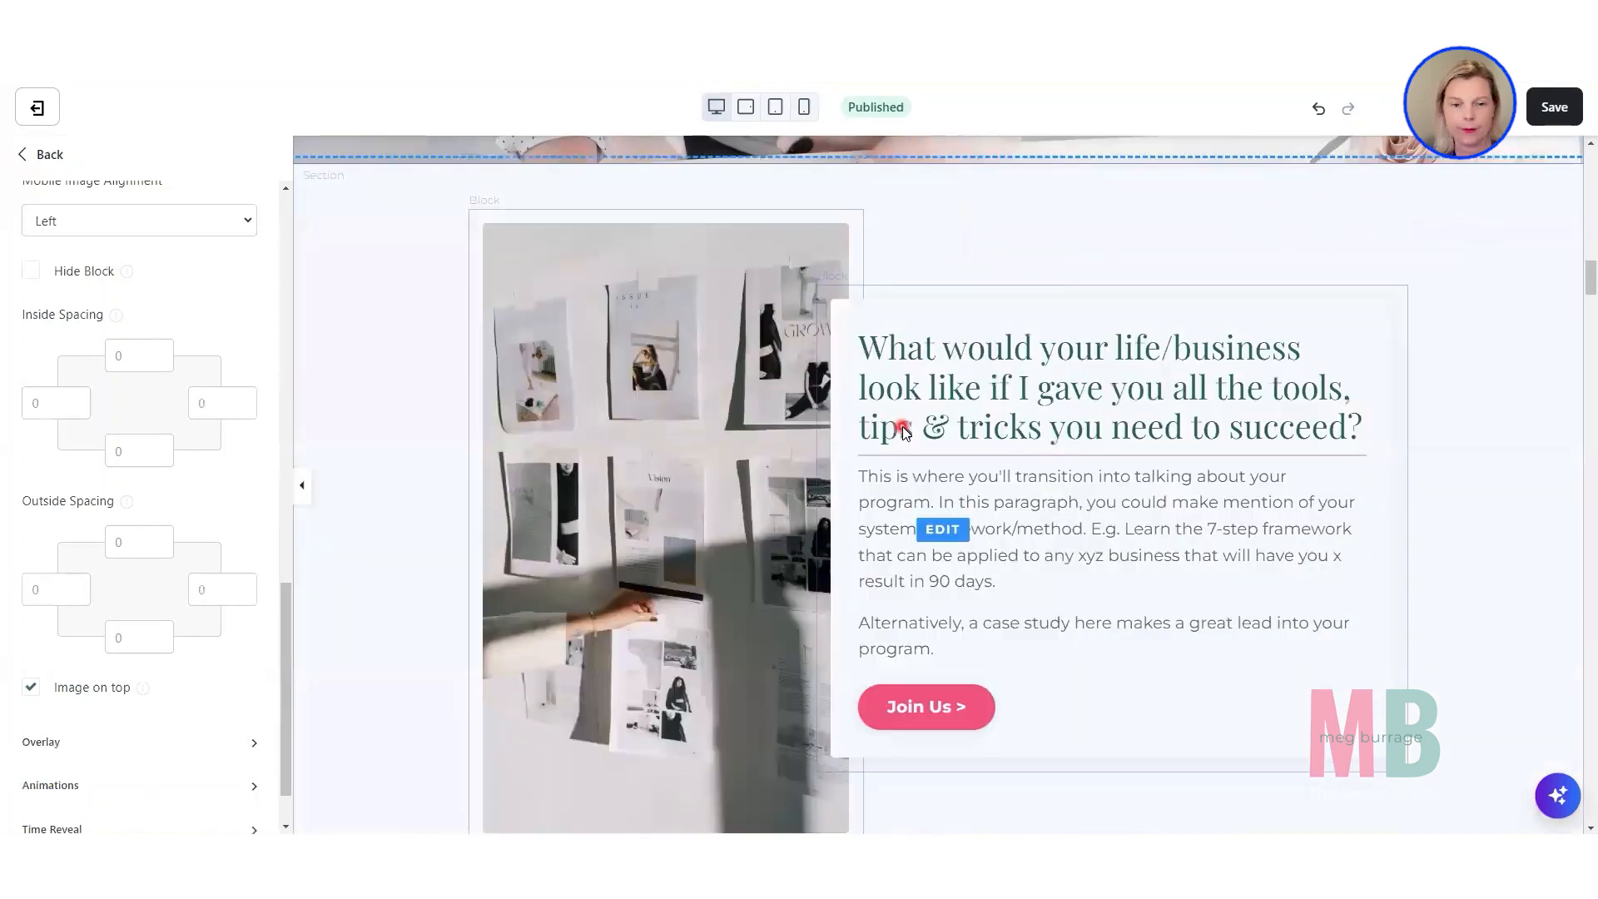
pyautogui.scroll(4, 902, 441)
pyautogui.scroll(10, 900, 461)
pyautogui.scroll(-7, 900, 461)
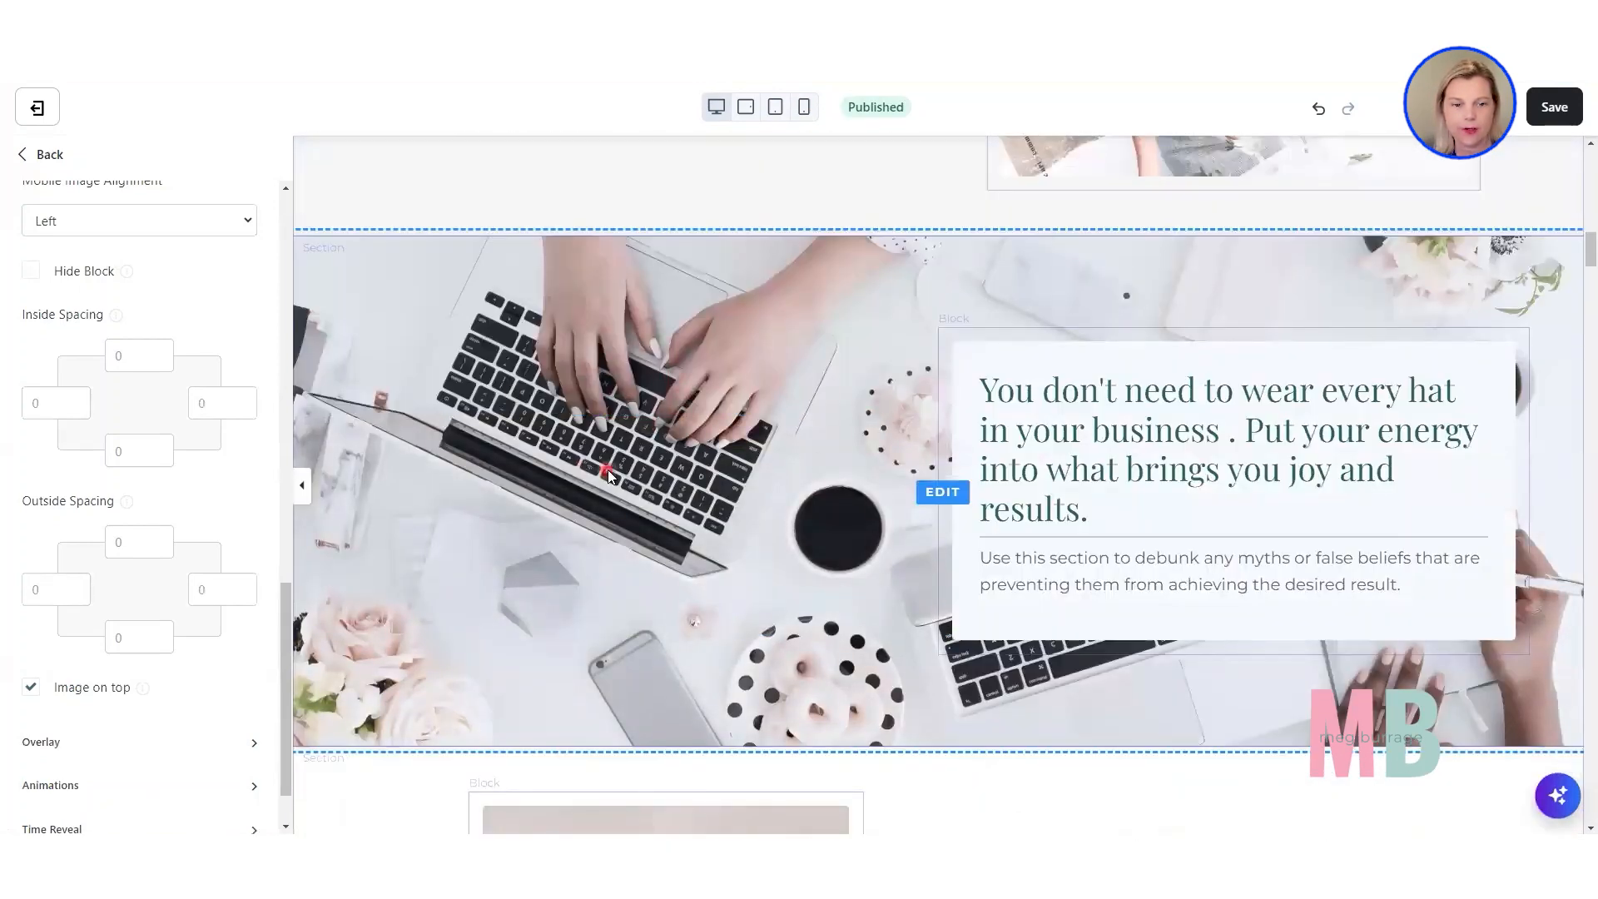
pyautogui.scroll(2, 817, 499)
pyautogui.scroll(-3, 818, 499)
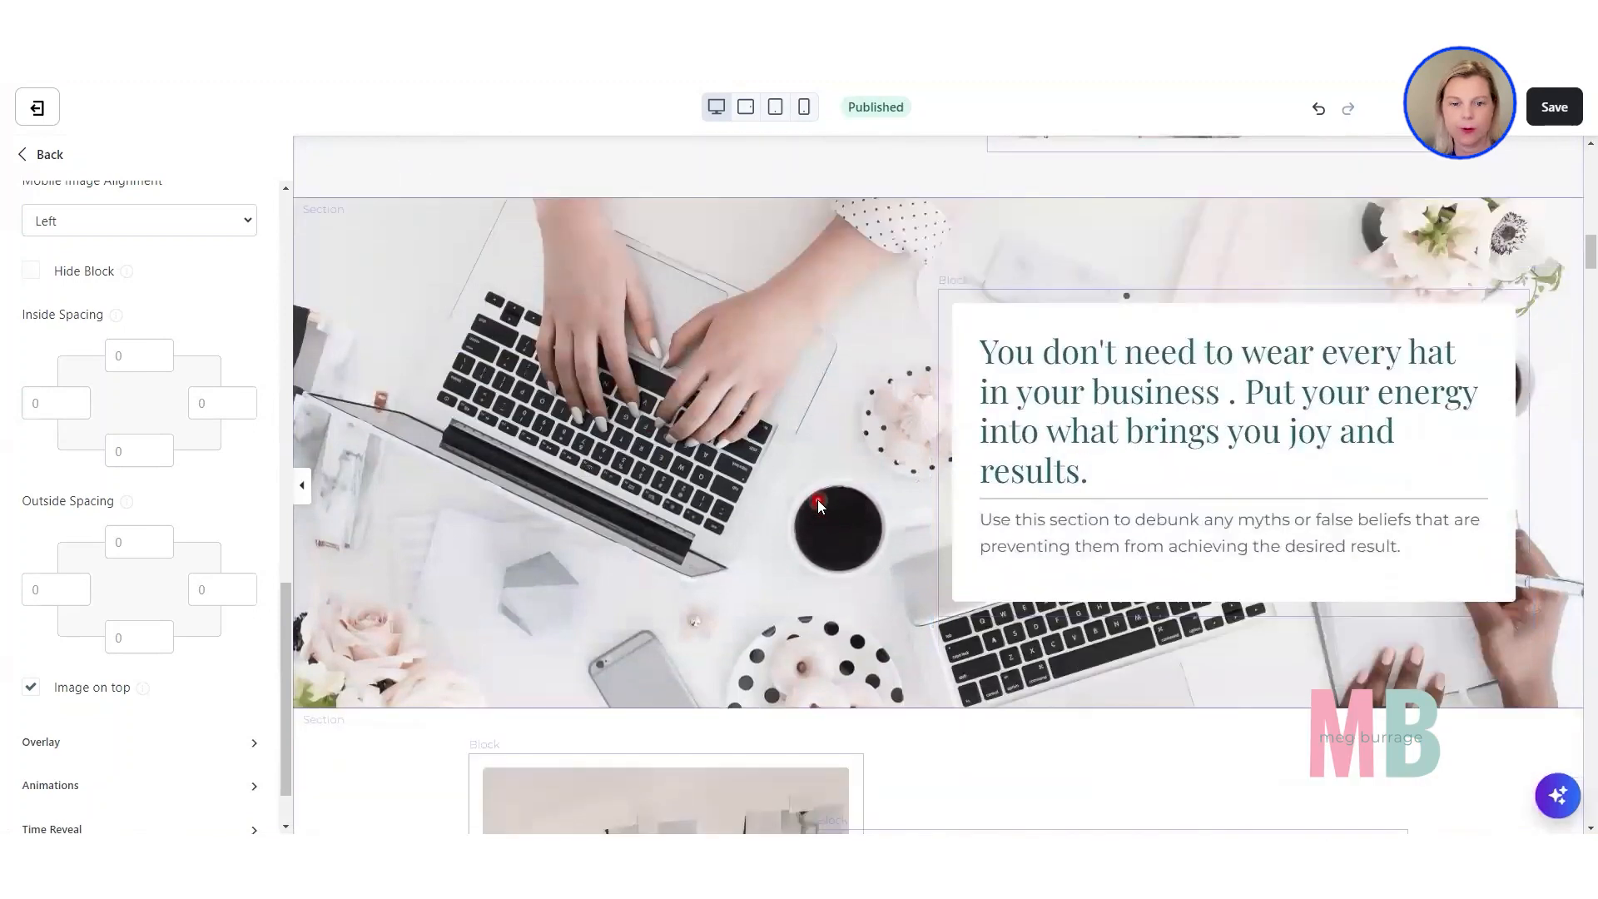
pyautogui.scroll(3, 818, 499)
pyautogui.scroll(-3, 817, 500)
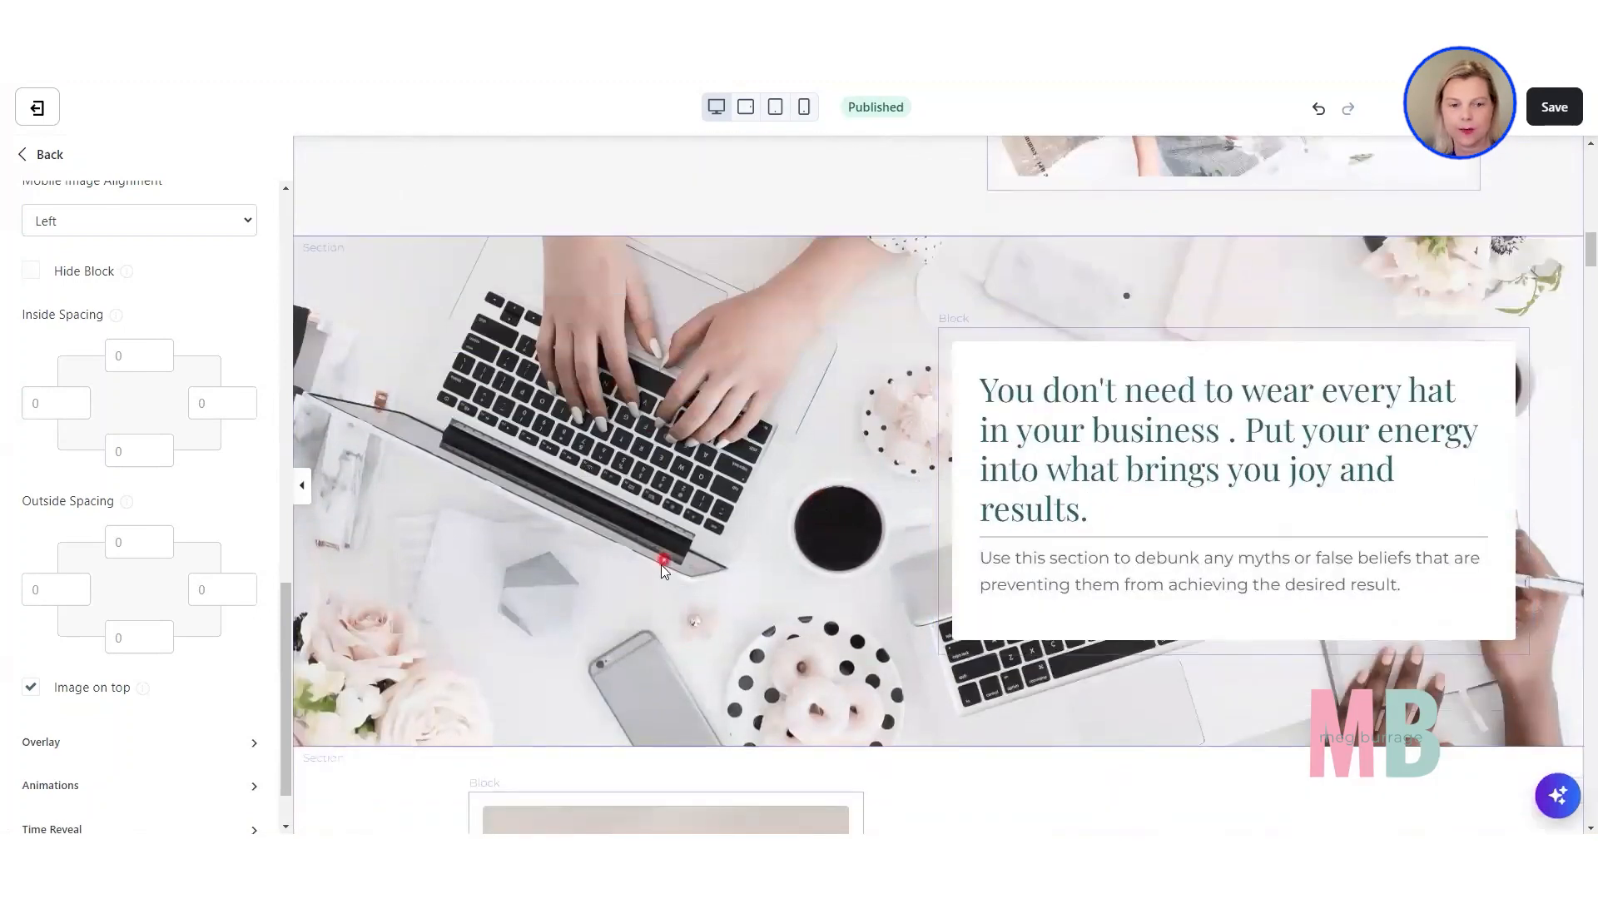
# Clear the desktop left Outside Spacing of the "What would your life/business look like" text block.
pyautogui.scroll(-2, 652, 578)
pyautogui.scroll(-5, 653, 577)
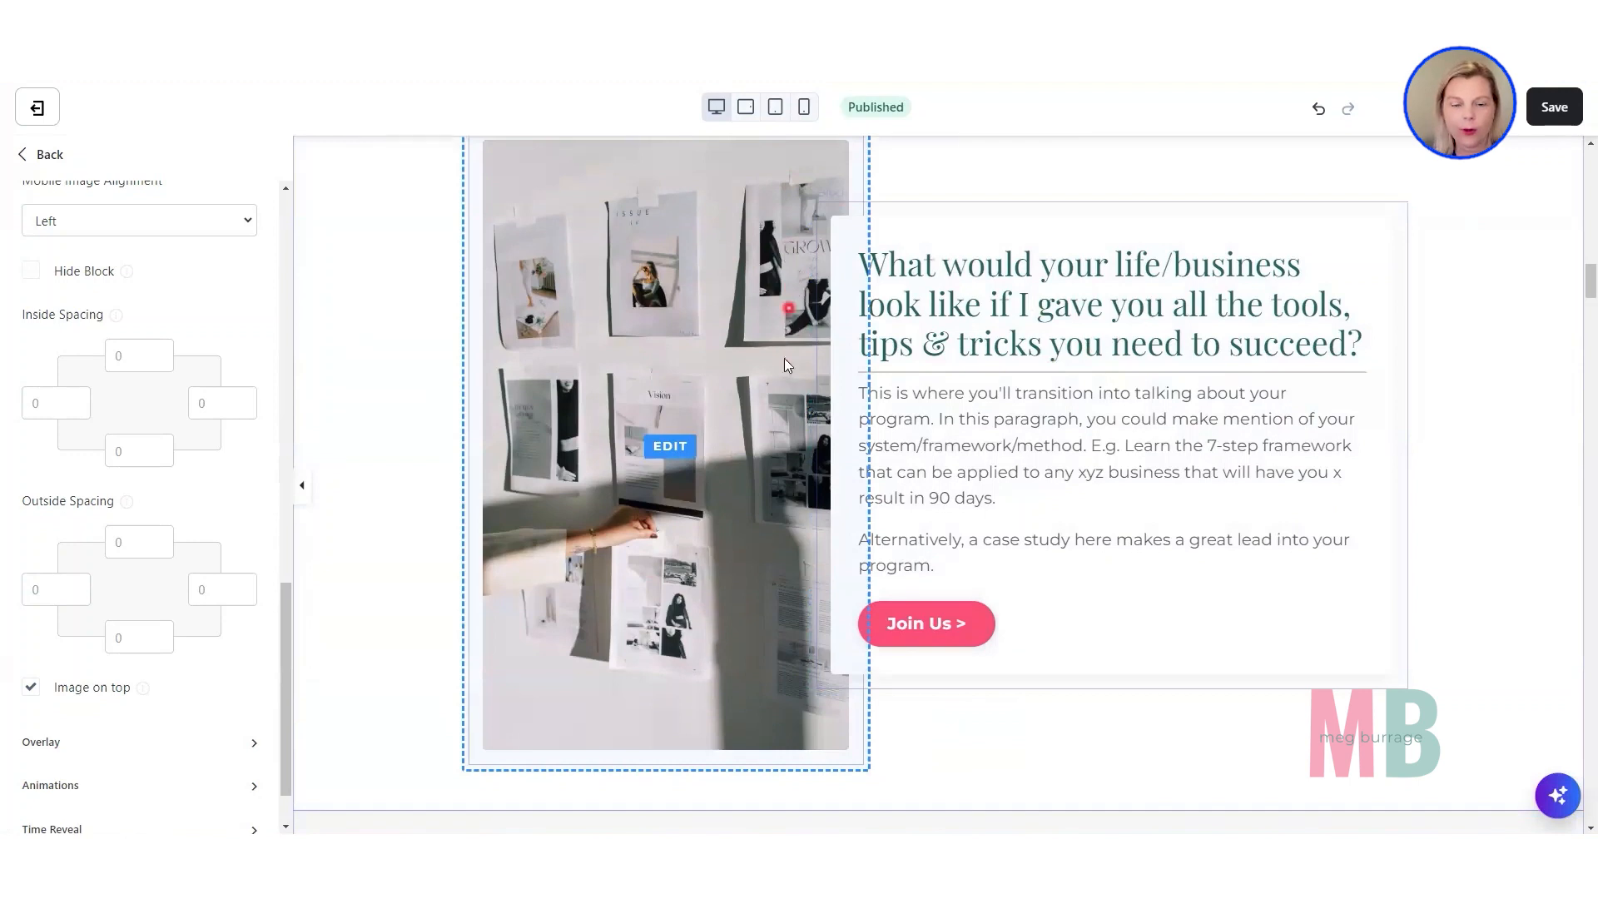
pyautogui.click(1072, 336)
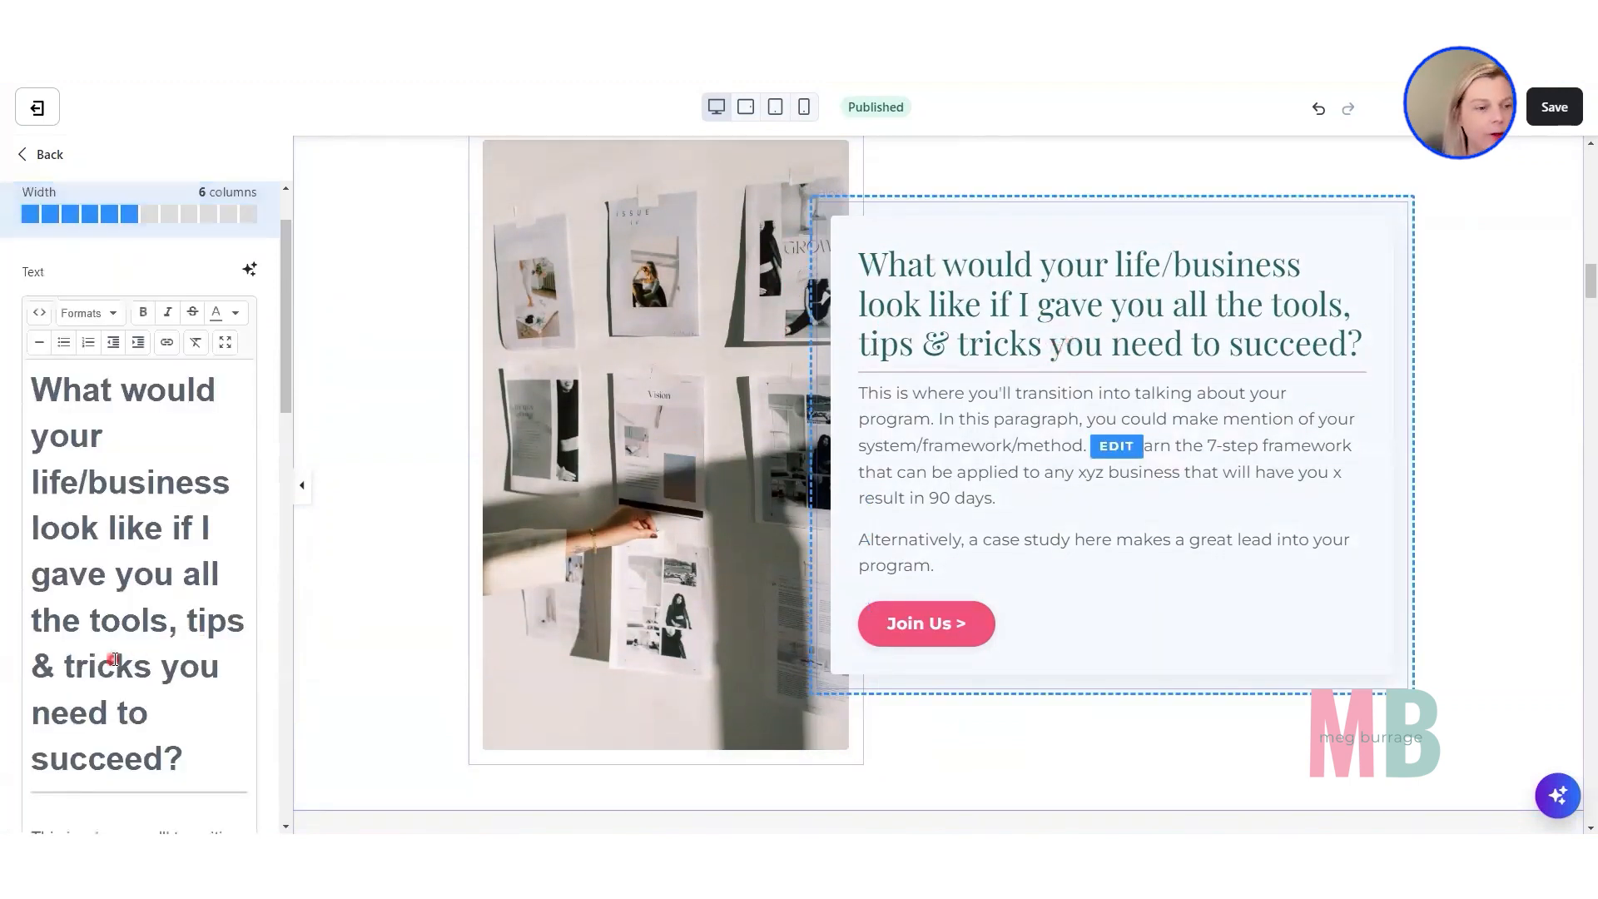
pyautogui.scroll(-2, 114, 658)
pyautogui.scroll(-10, 114, 658)
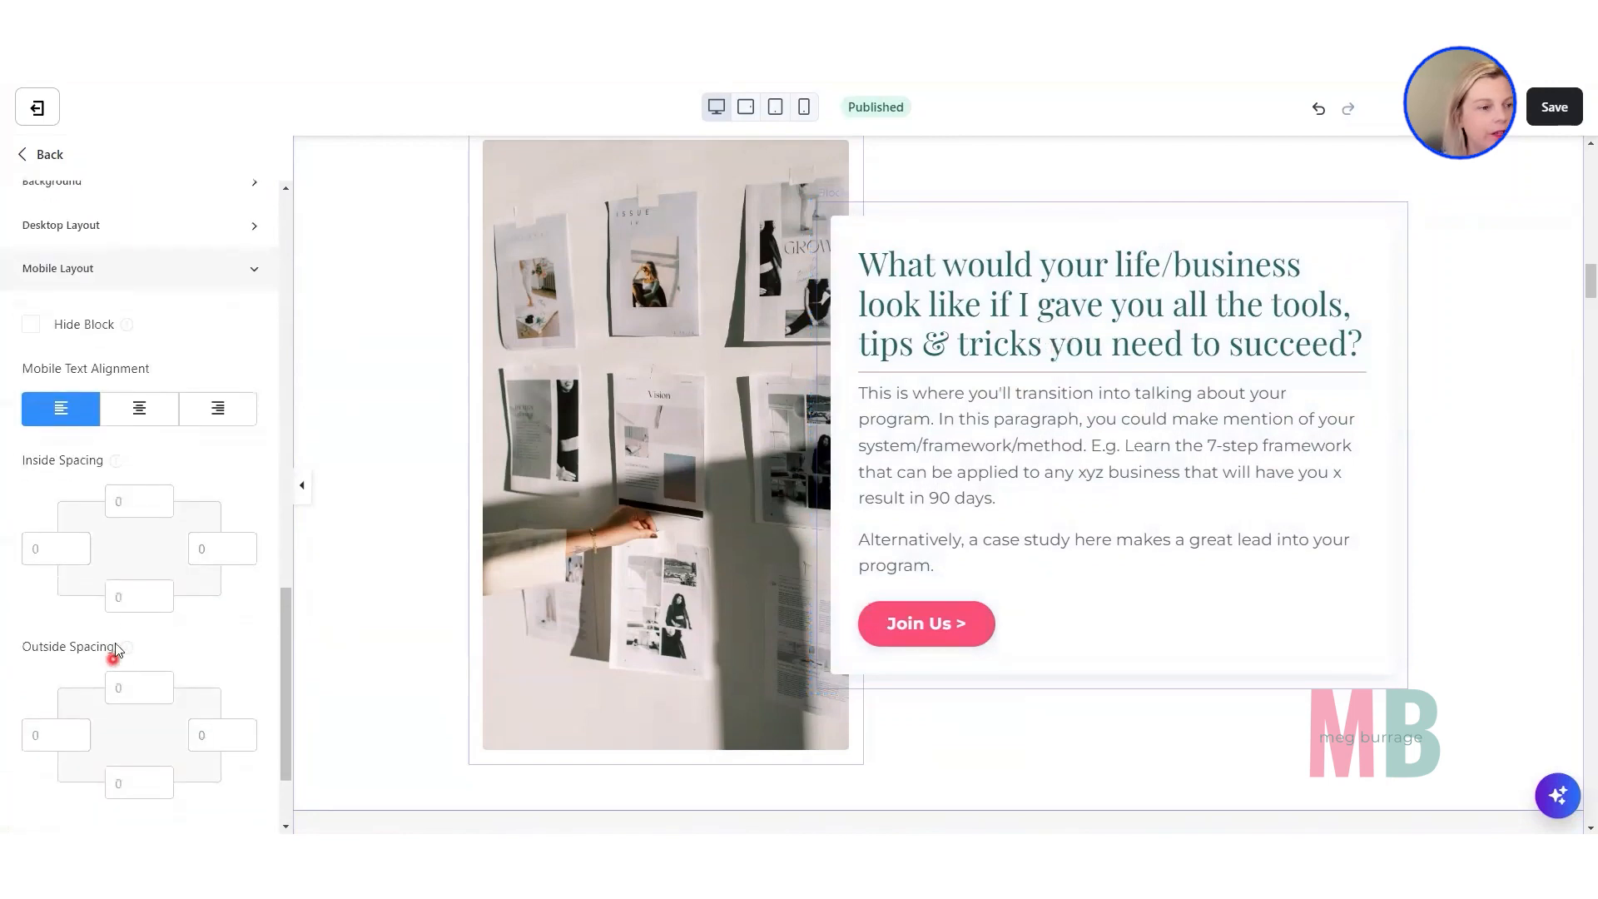
pyautogui.click(72, 239)
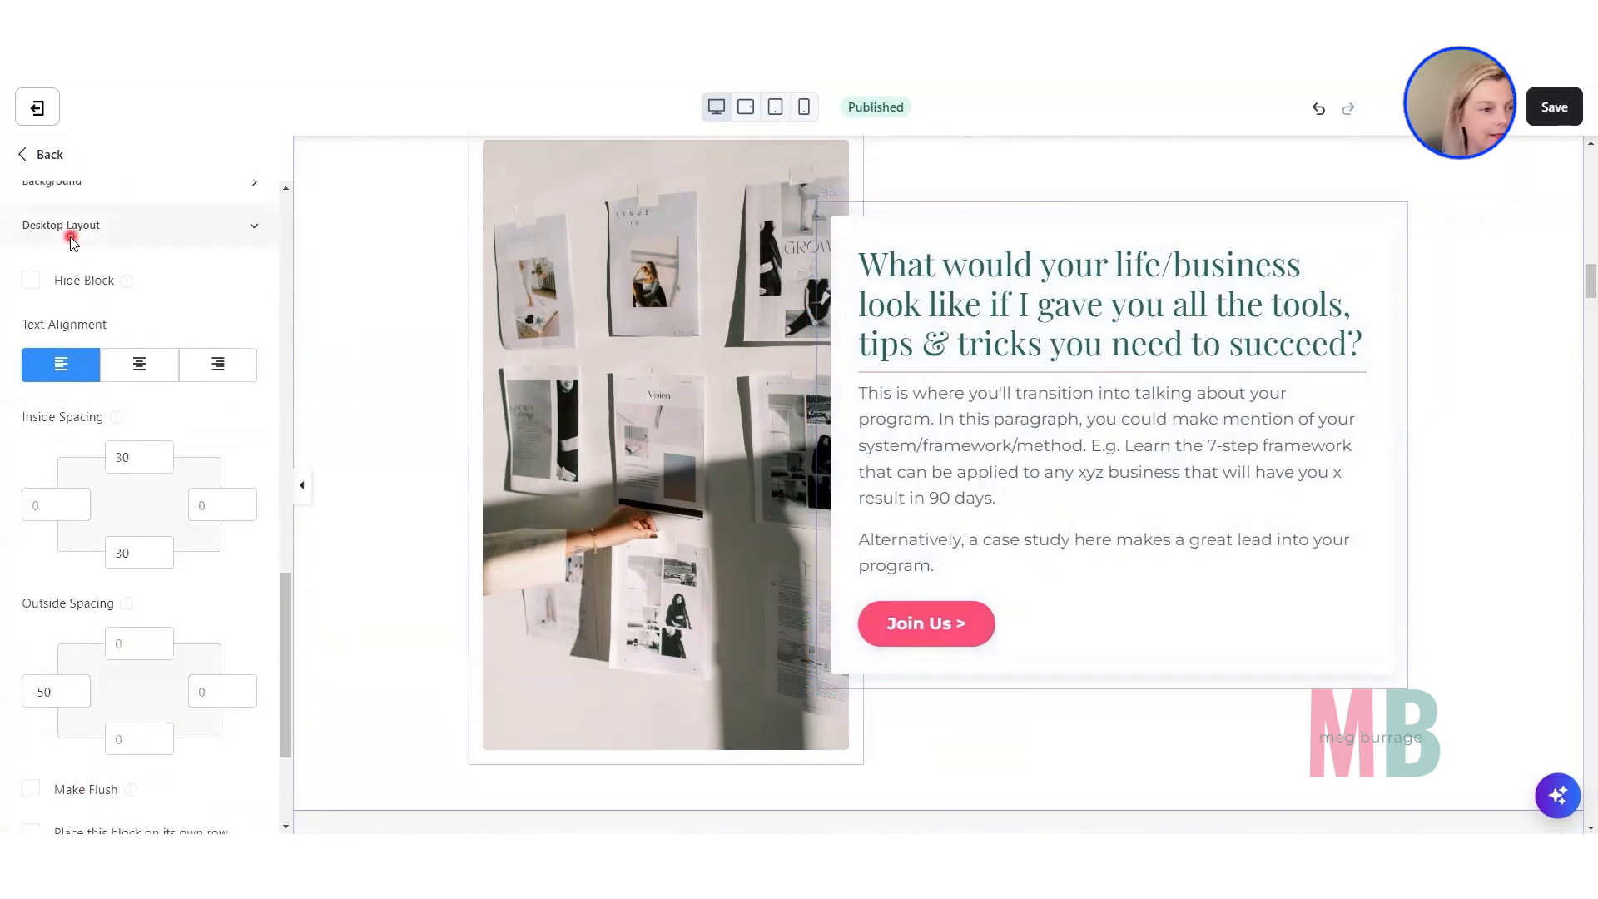
pyautogui.scroll(-3, 72, 239)
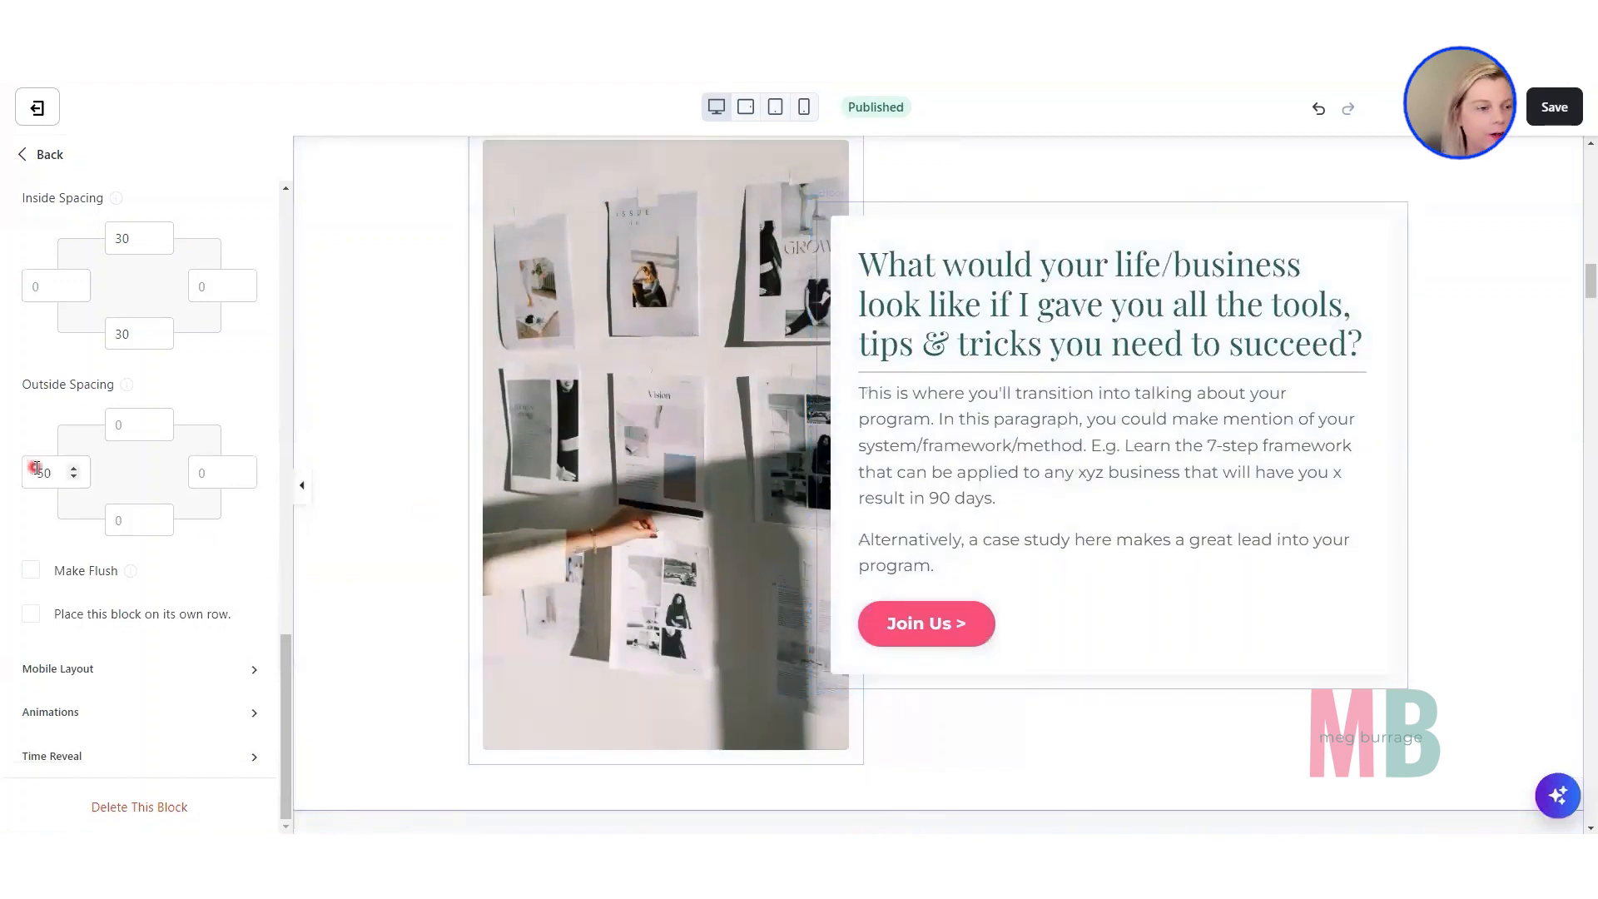
pyautogui.moveTo(44, 474); pyautogui.dragTo(22, 472)
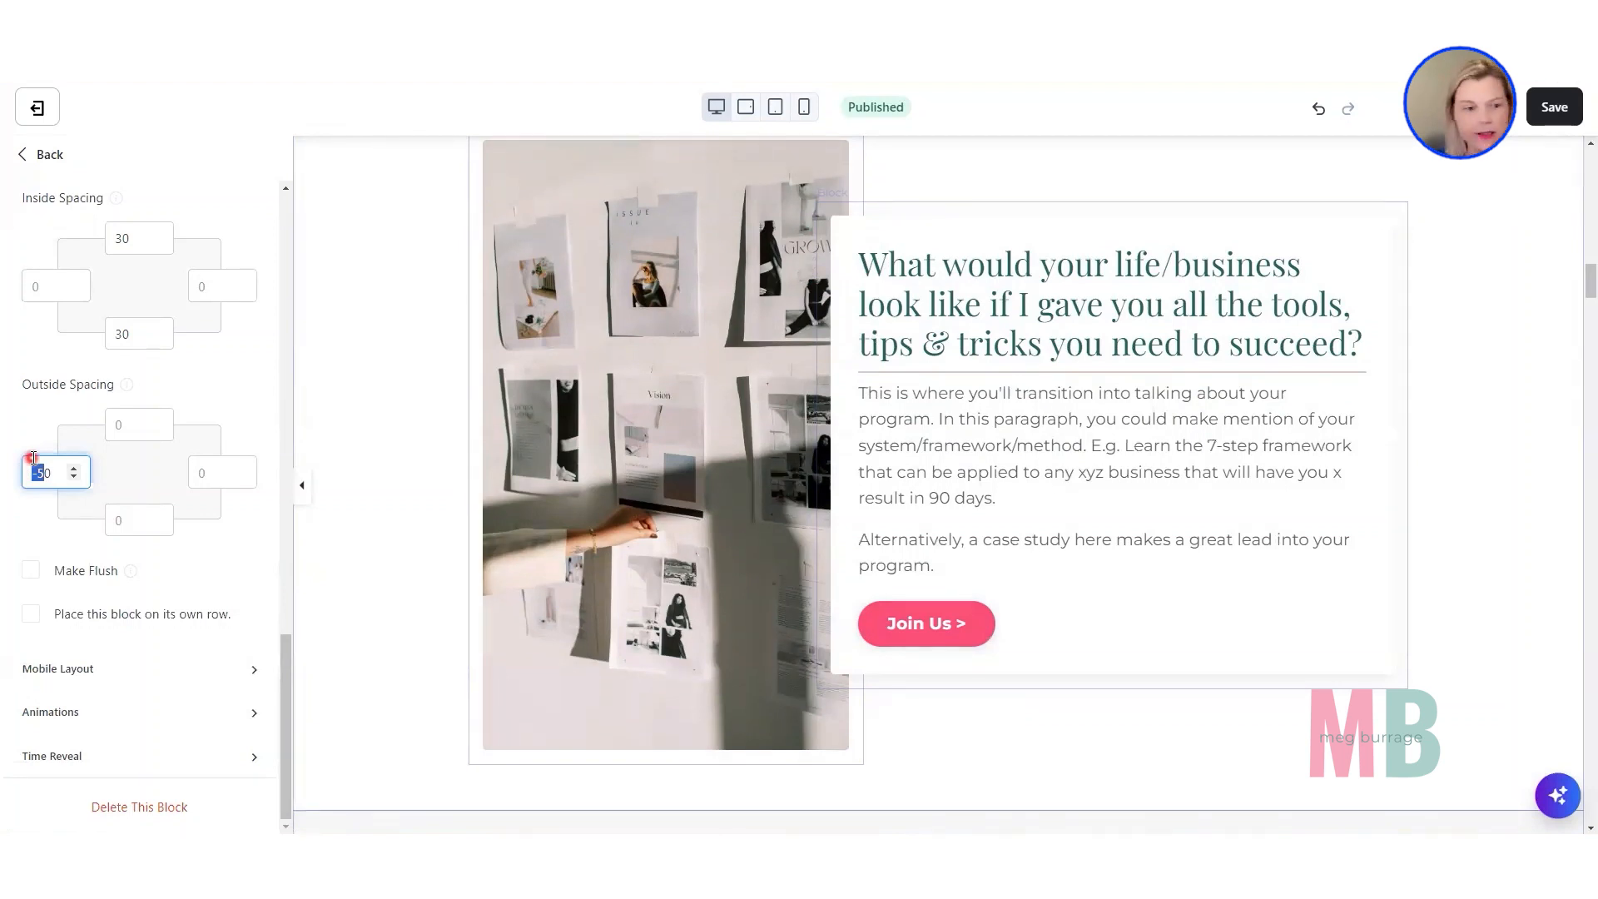
pyautogui.press('BackSpace')
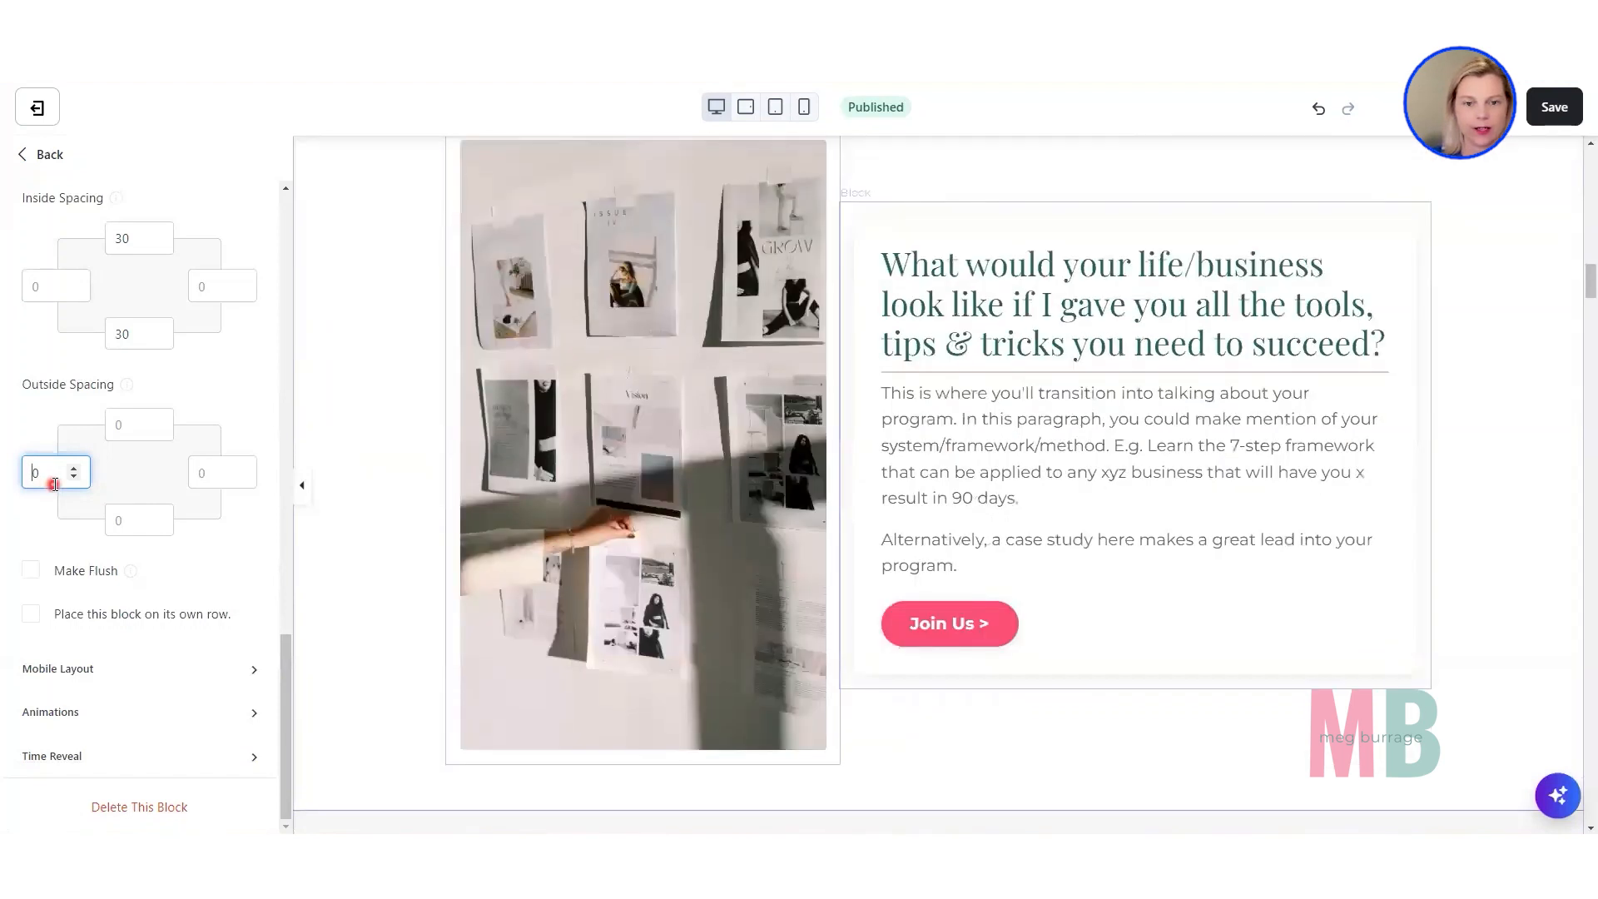
# Restore the text block's desktop left Outside Spacing to -50 so it overlaps the neighbouring image.
pyautogui.moveTo(53, 484); pyautogui.dragTo(4, 487)
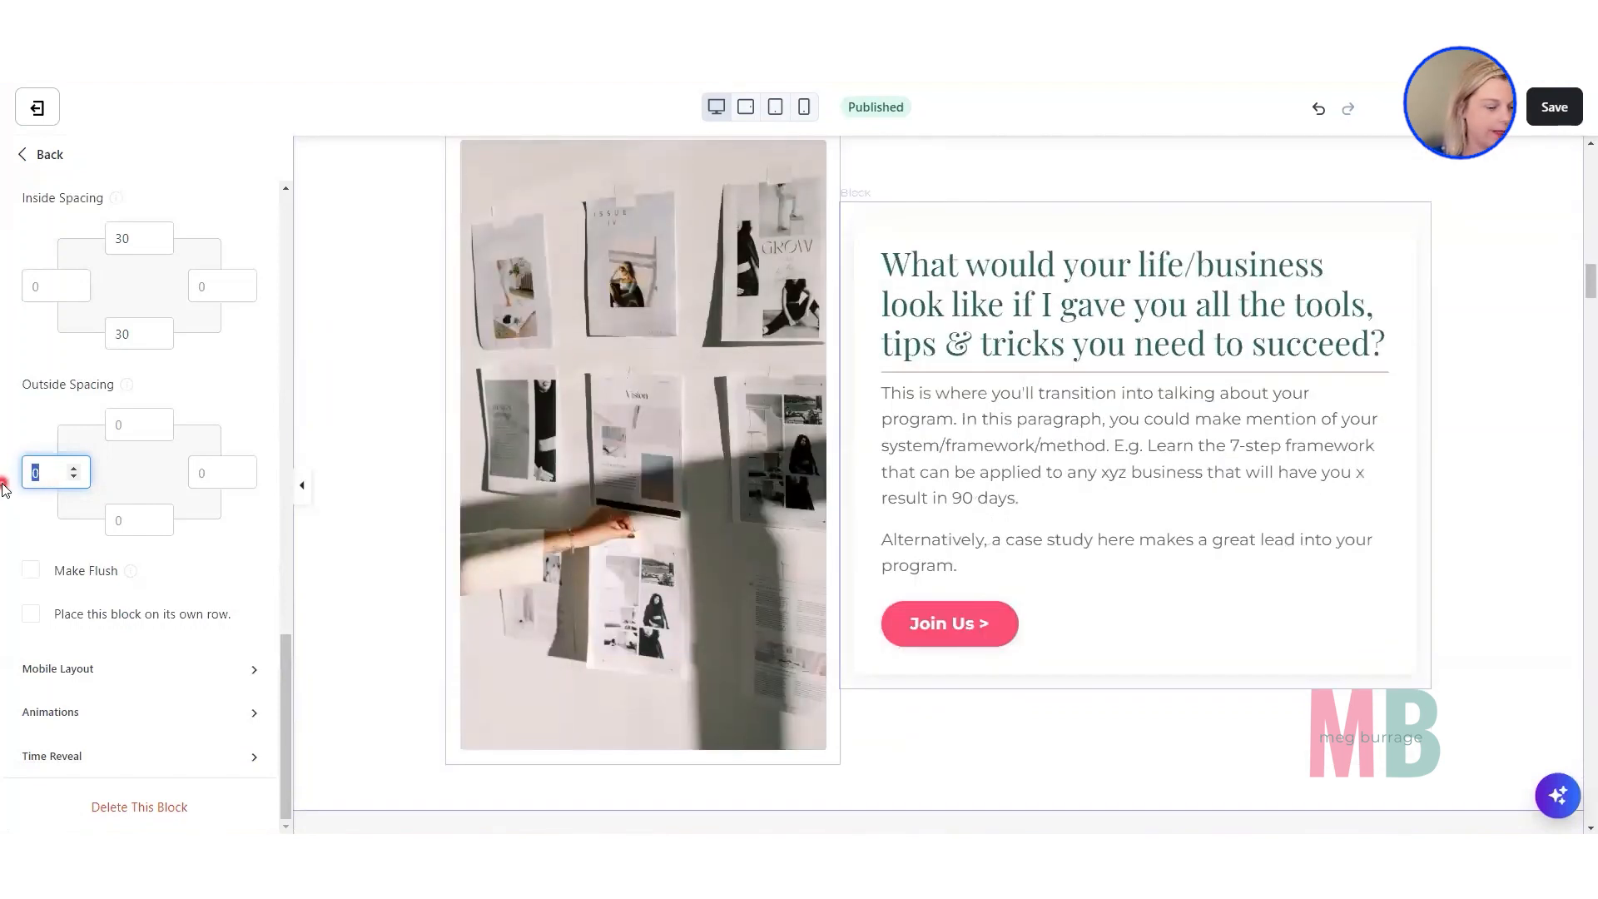
pyautogui.write('-50')
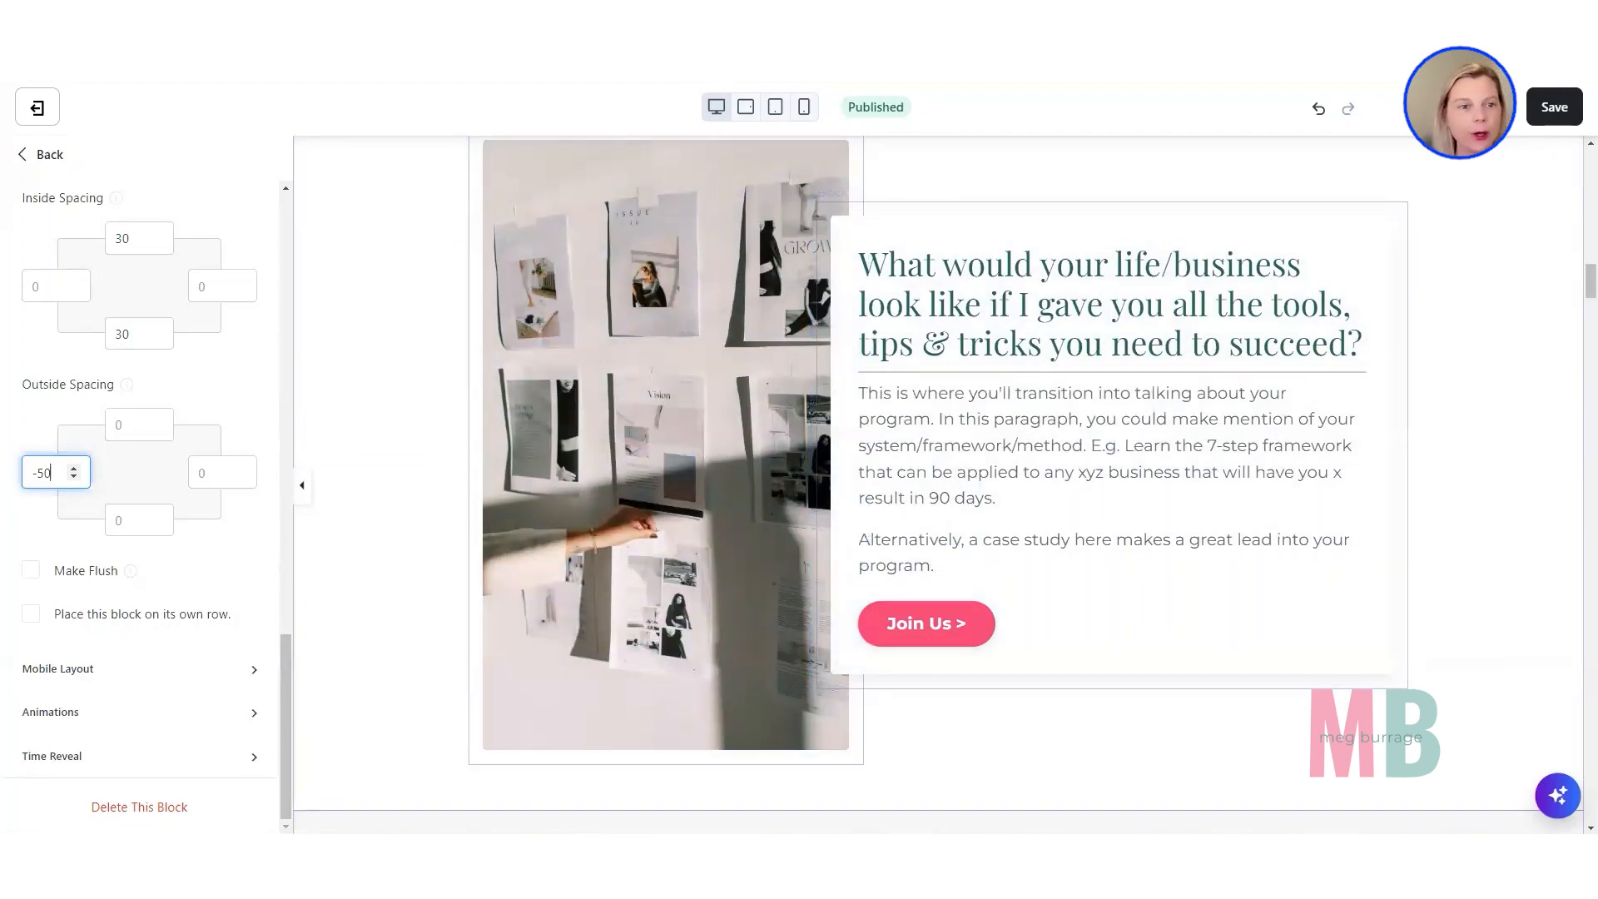
# Give the "What would your life/business look like" text block a Fade animation with direction Left and a 1.5s duration.
pyautogui.click(493, 15)
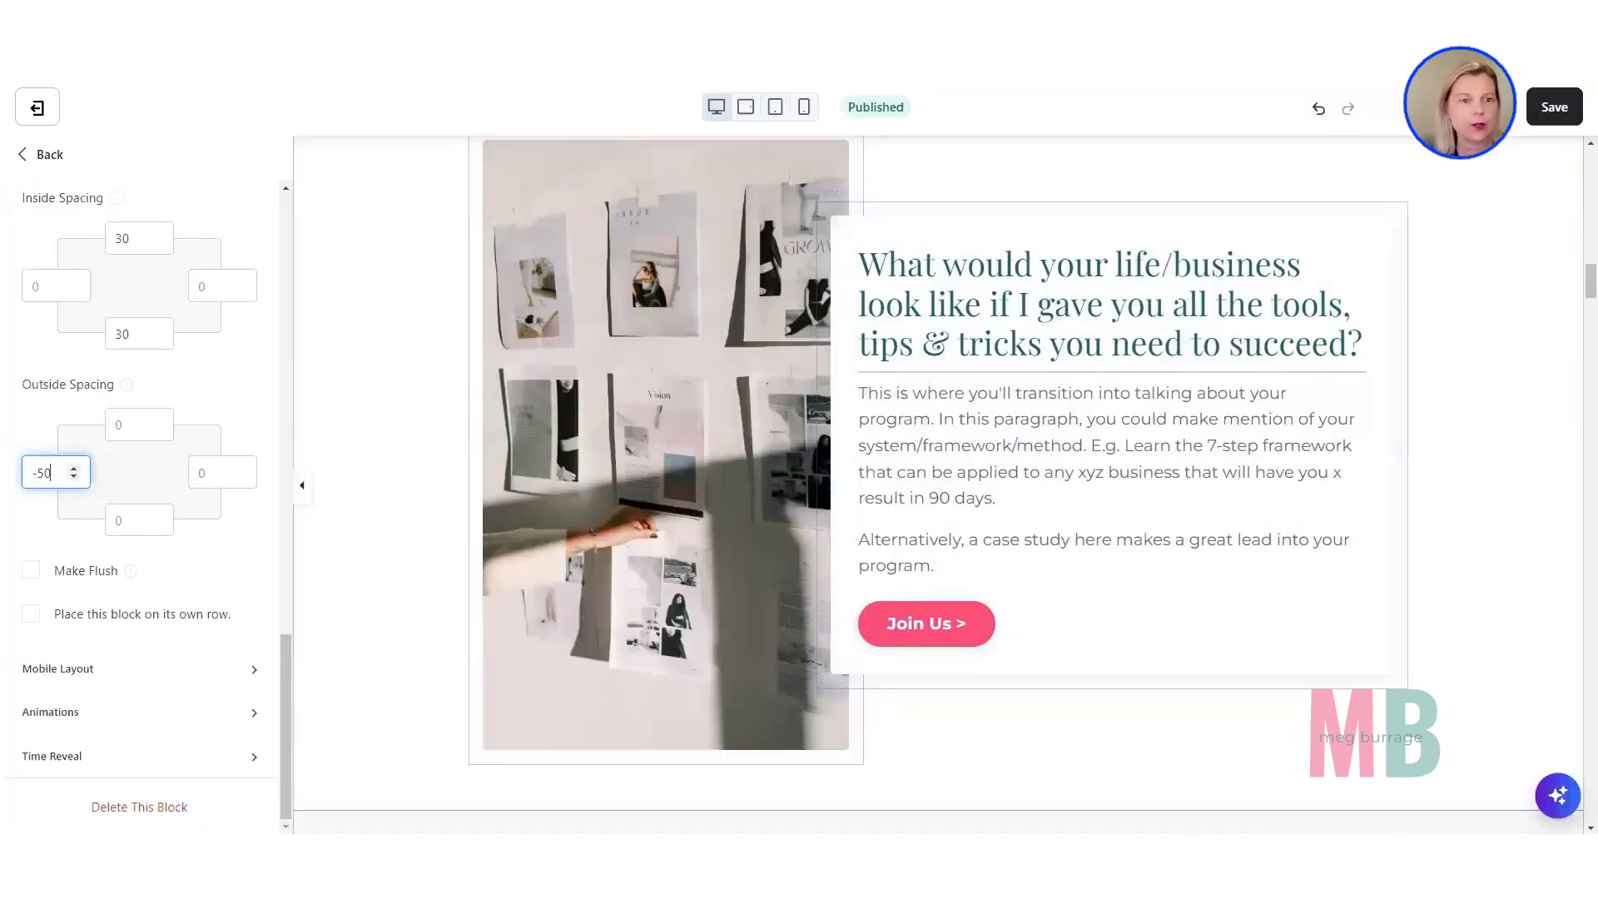
pyautogui.click(1042, 369)
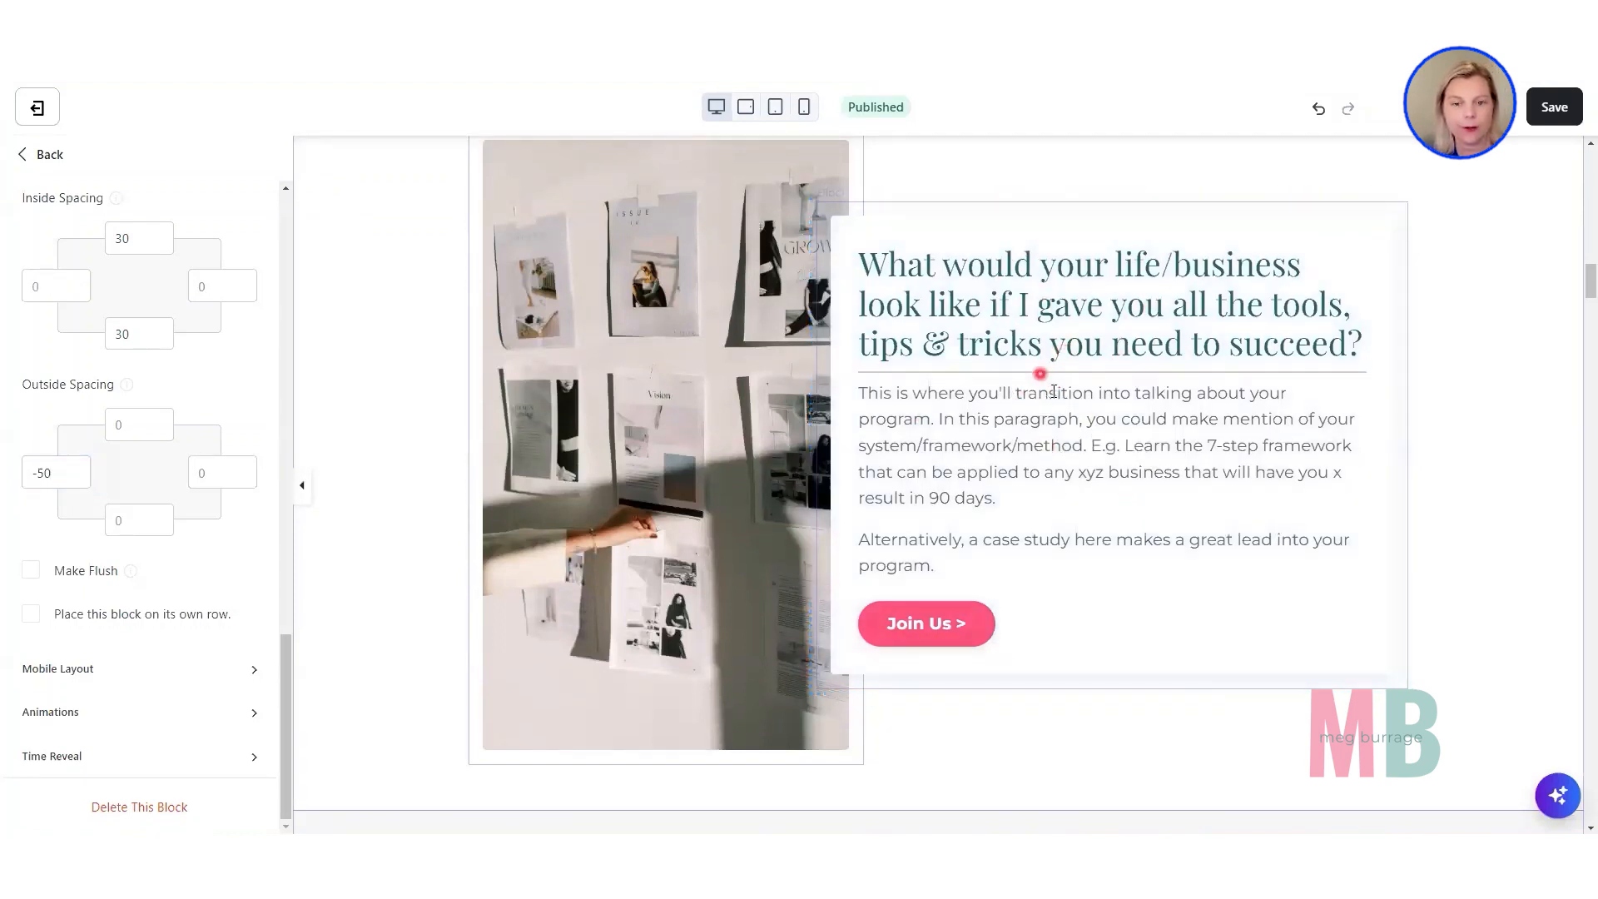
pyautogui.click(51, 713)
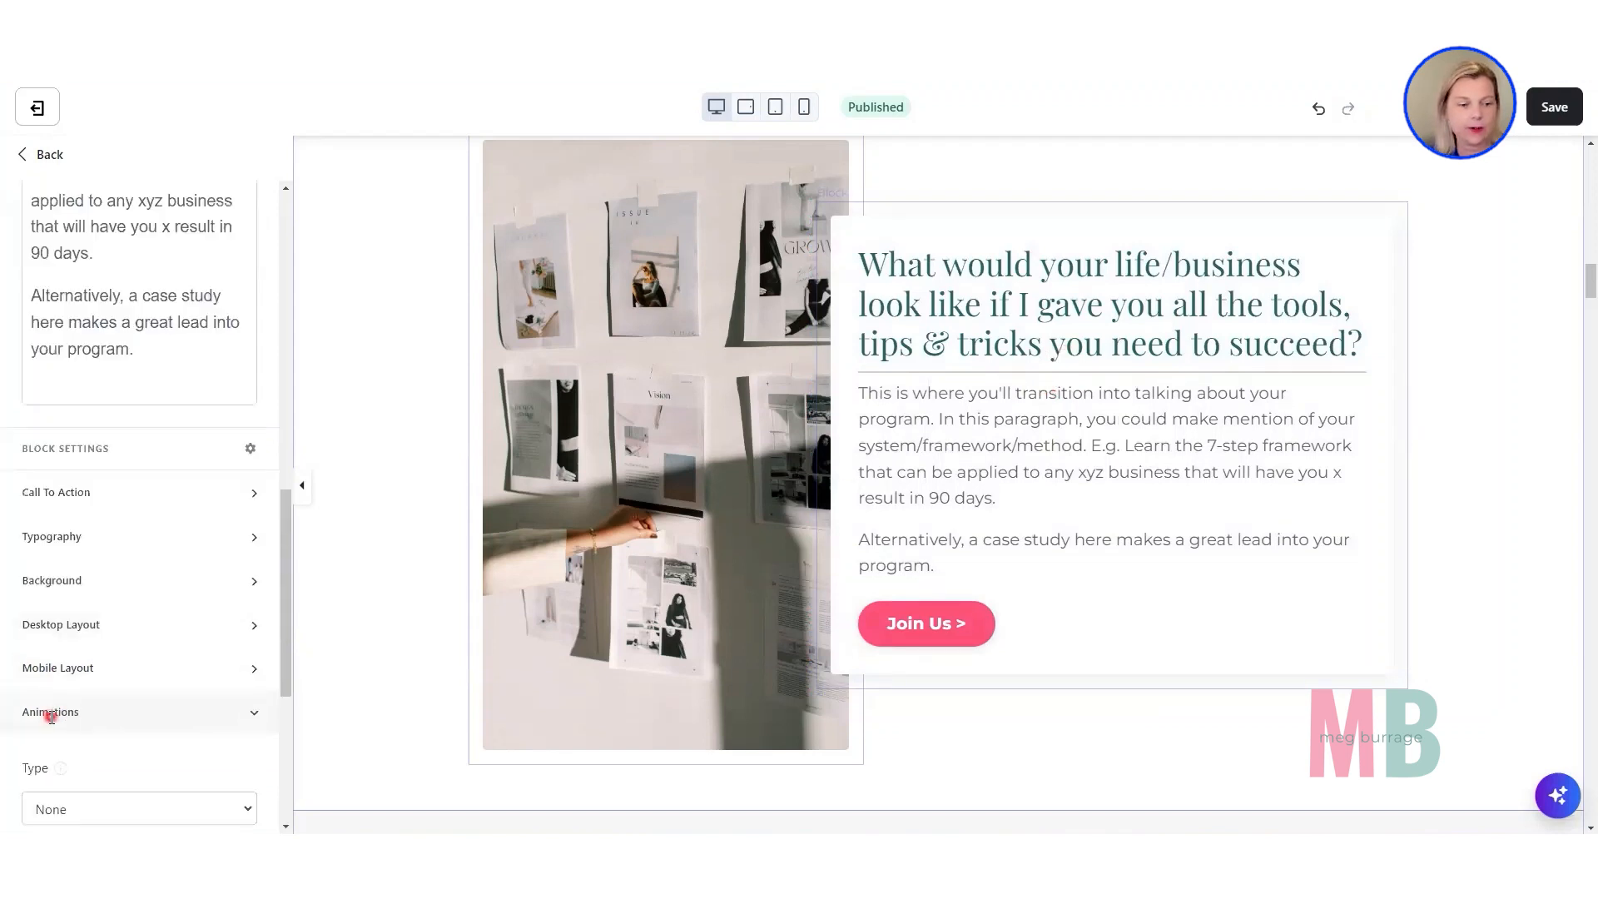
pyautogui.scroll(-5, 51, 716)
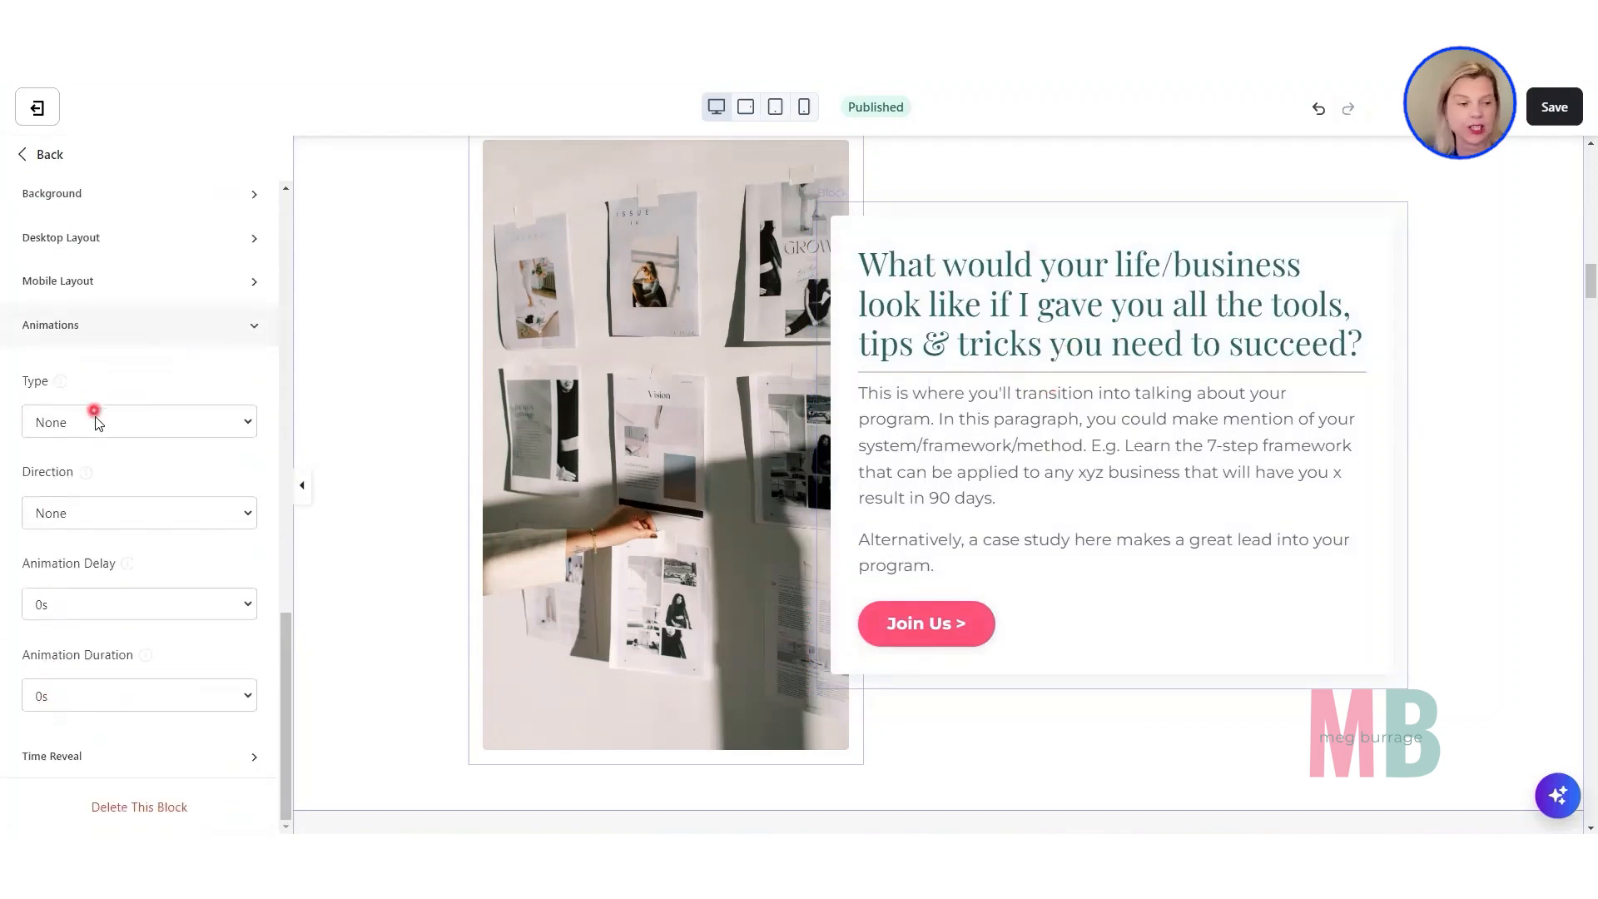
pyautogui.click(73, 424)
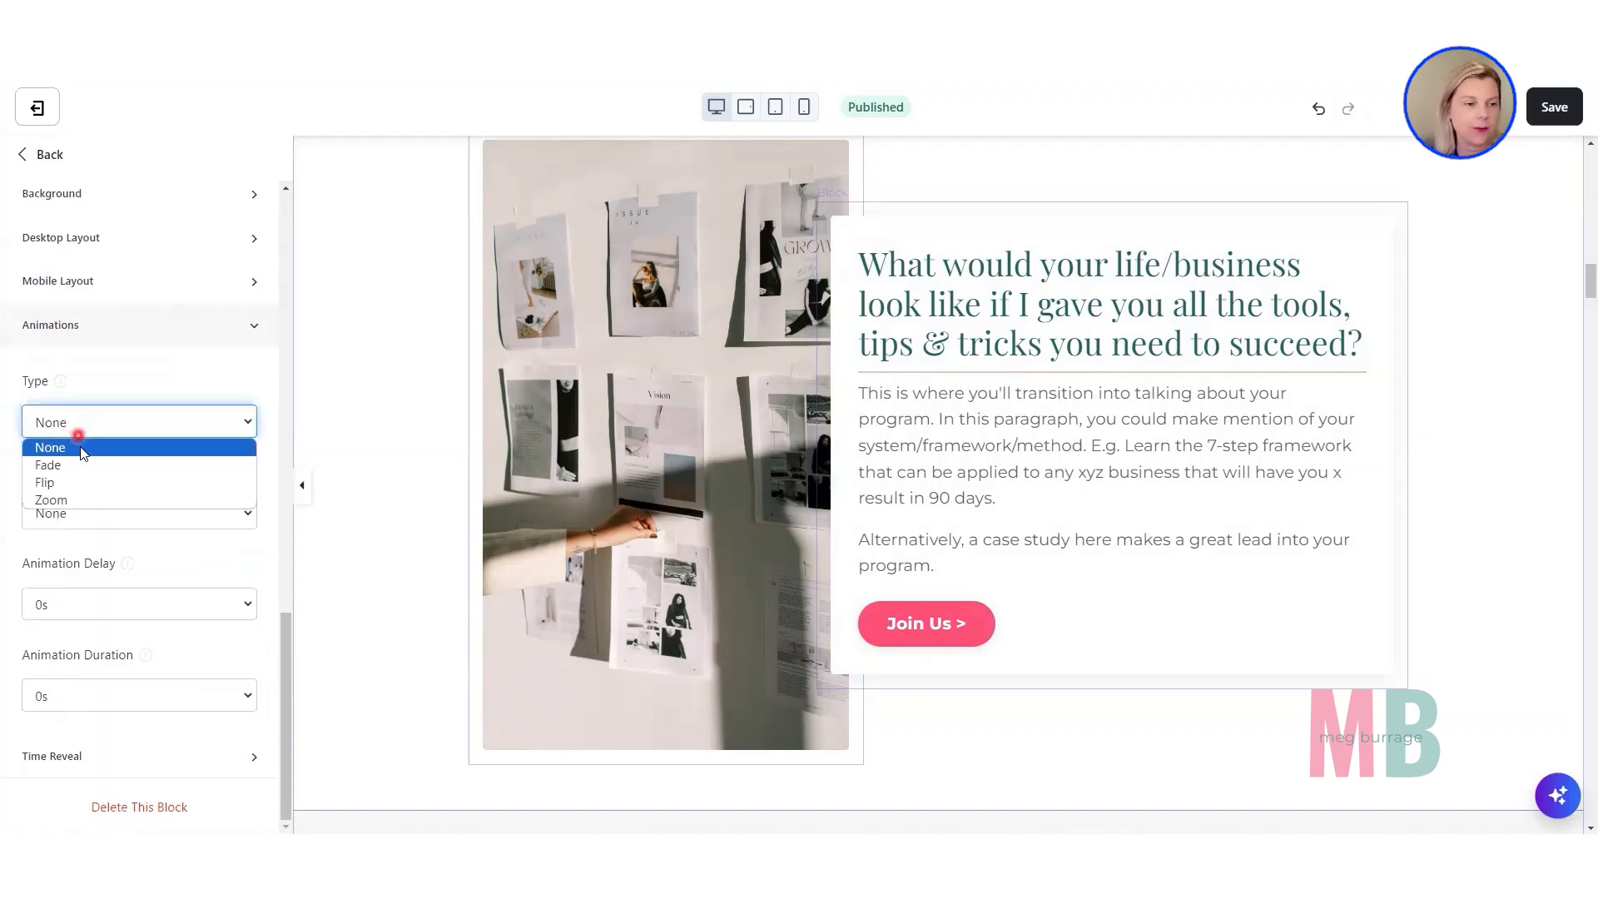
pyautogui.click(79, 464)
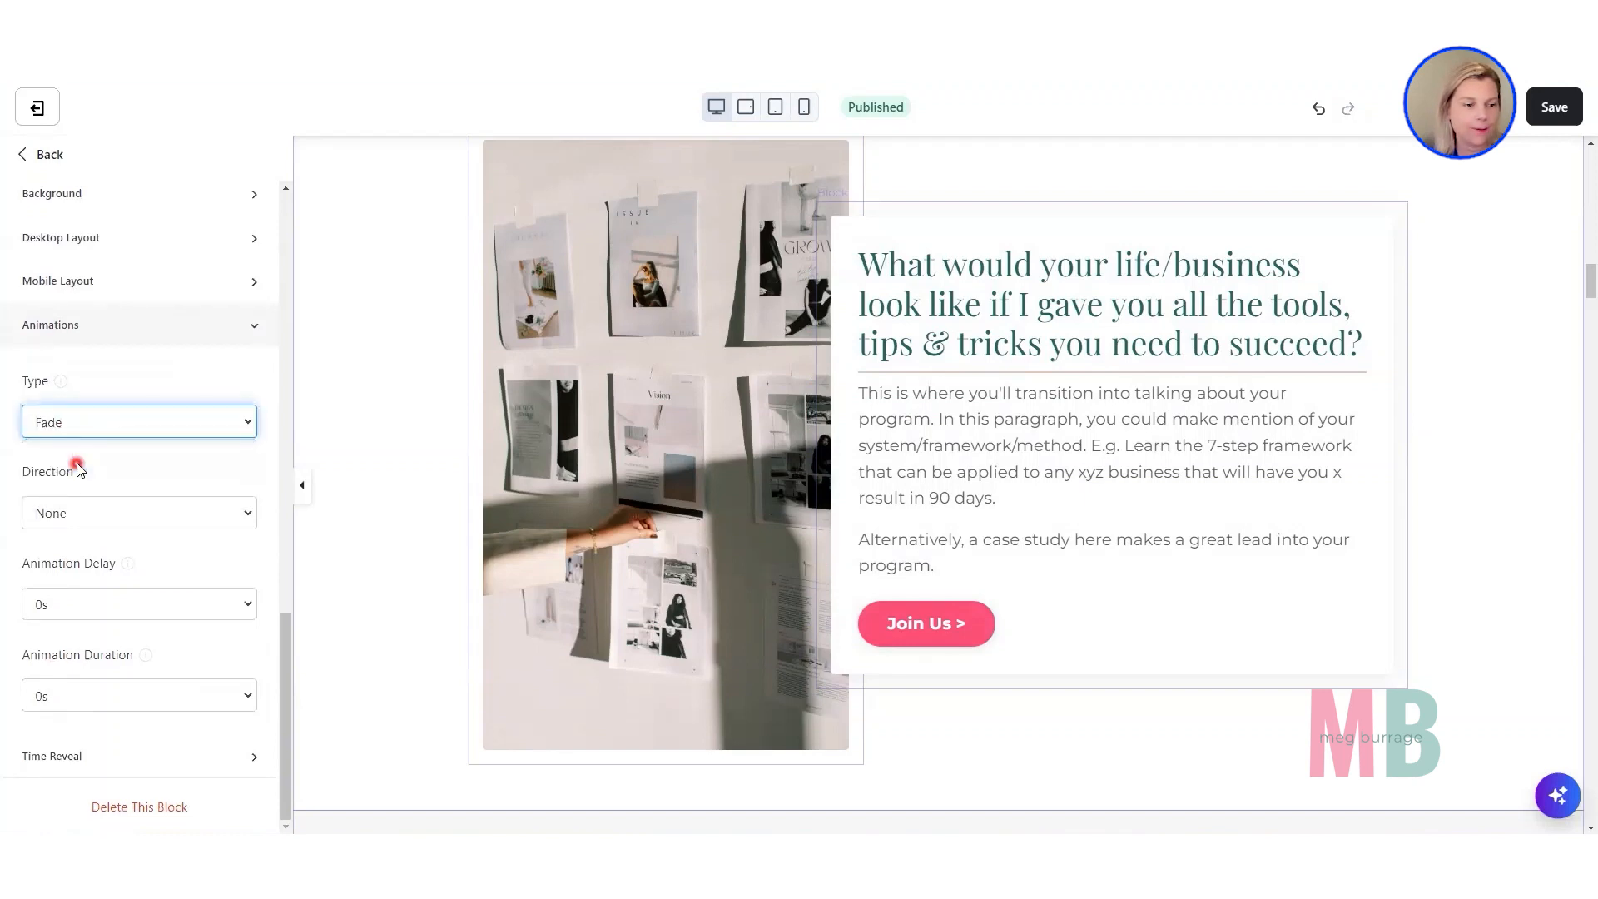
pyautogui.click(63, 510)
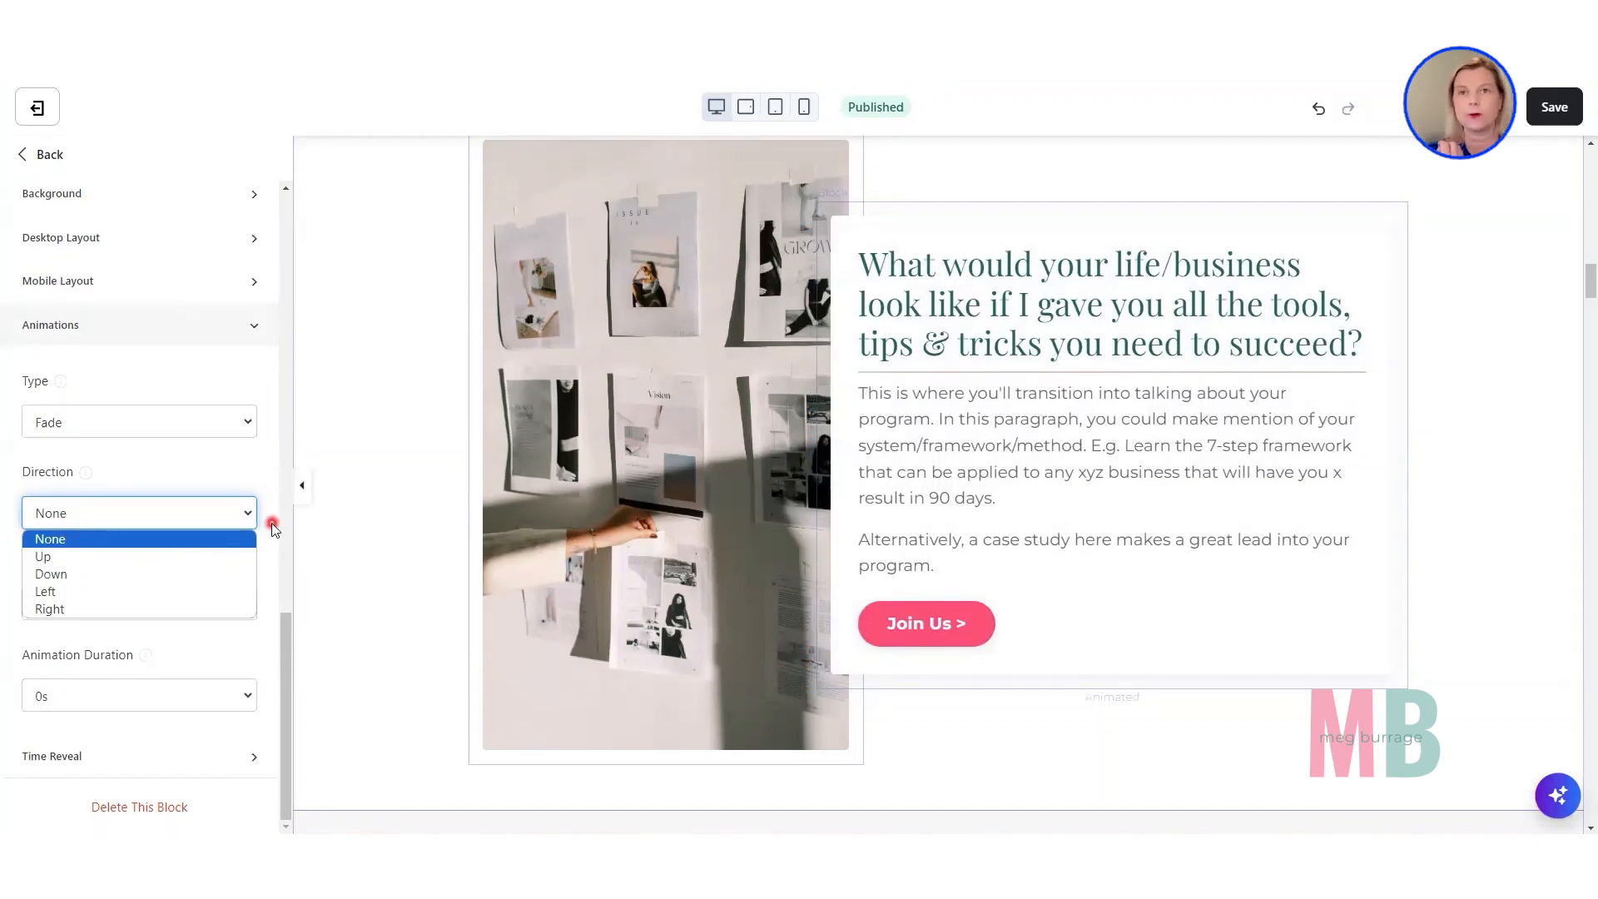
pyautogui.click(200, 594)
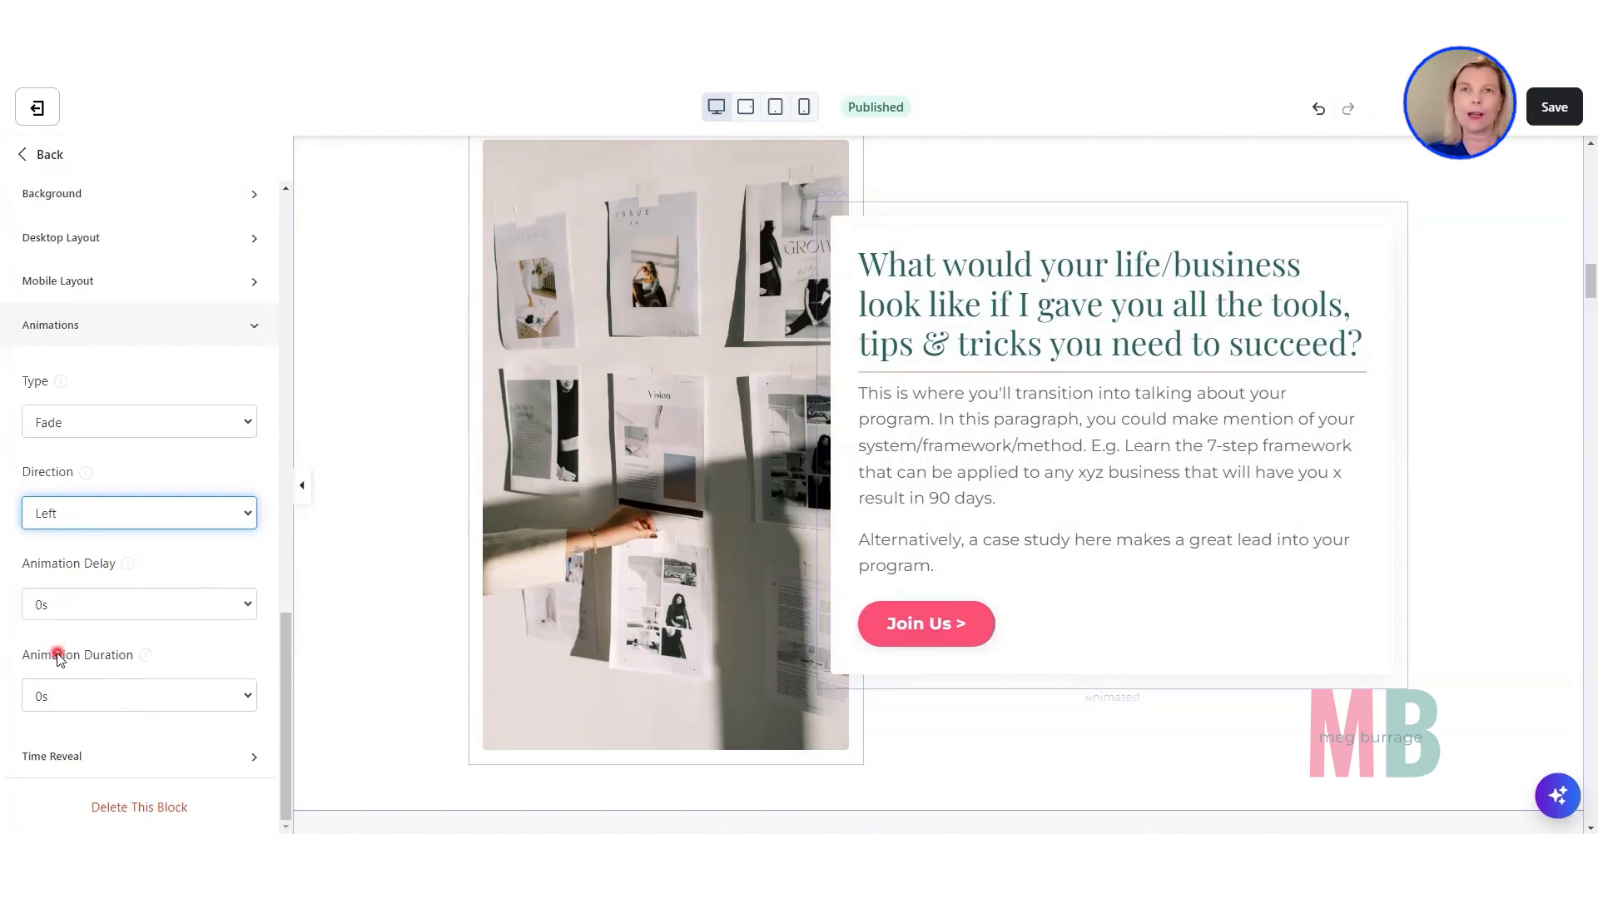
pyautogui.click(49, 696)
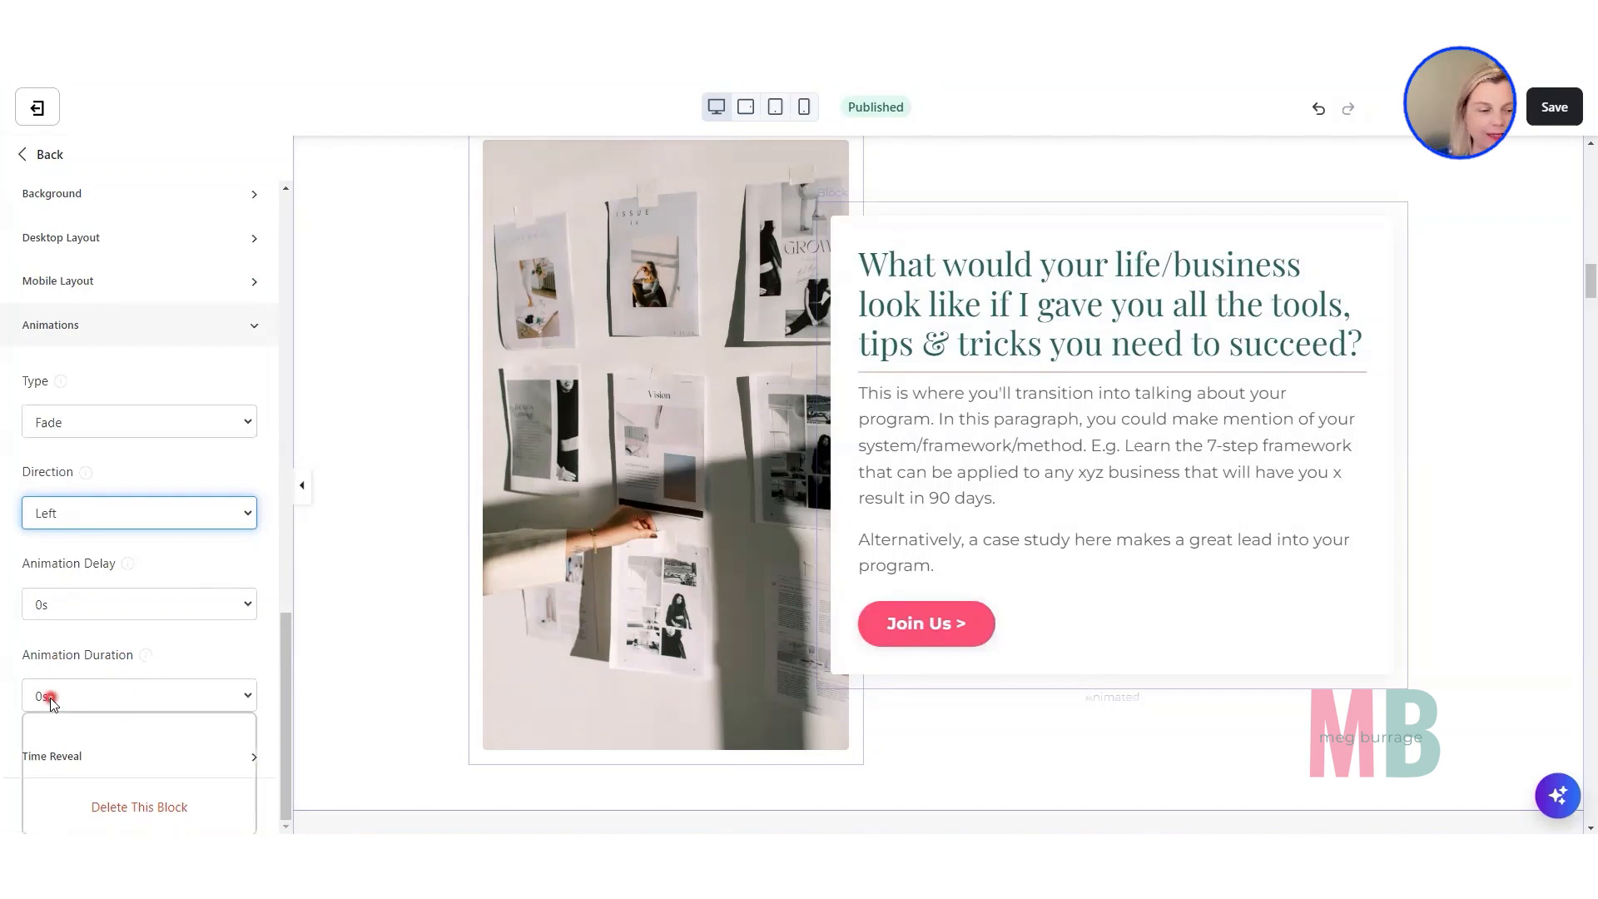
pyautogui.click(65, 773)
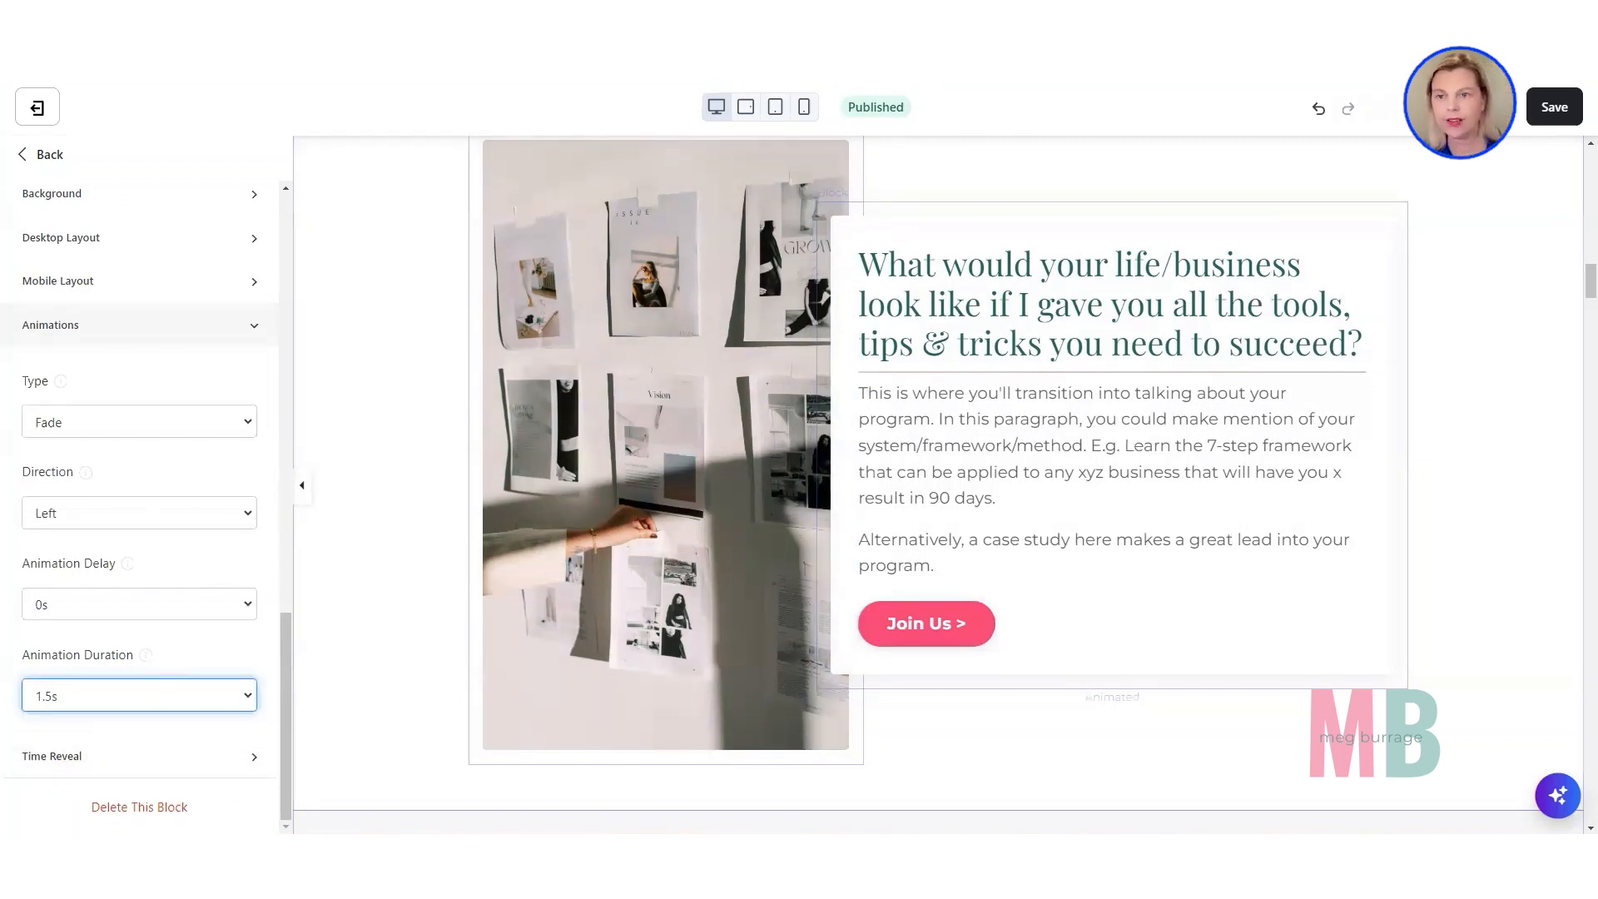
# Save the page, reload the live page to check the text block's animation, and return to the editor.
pyautogui.click(1552, 105)
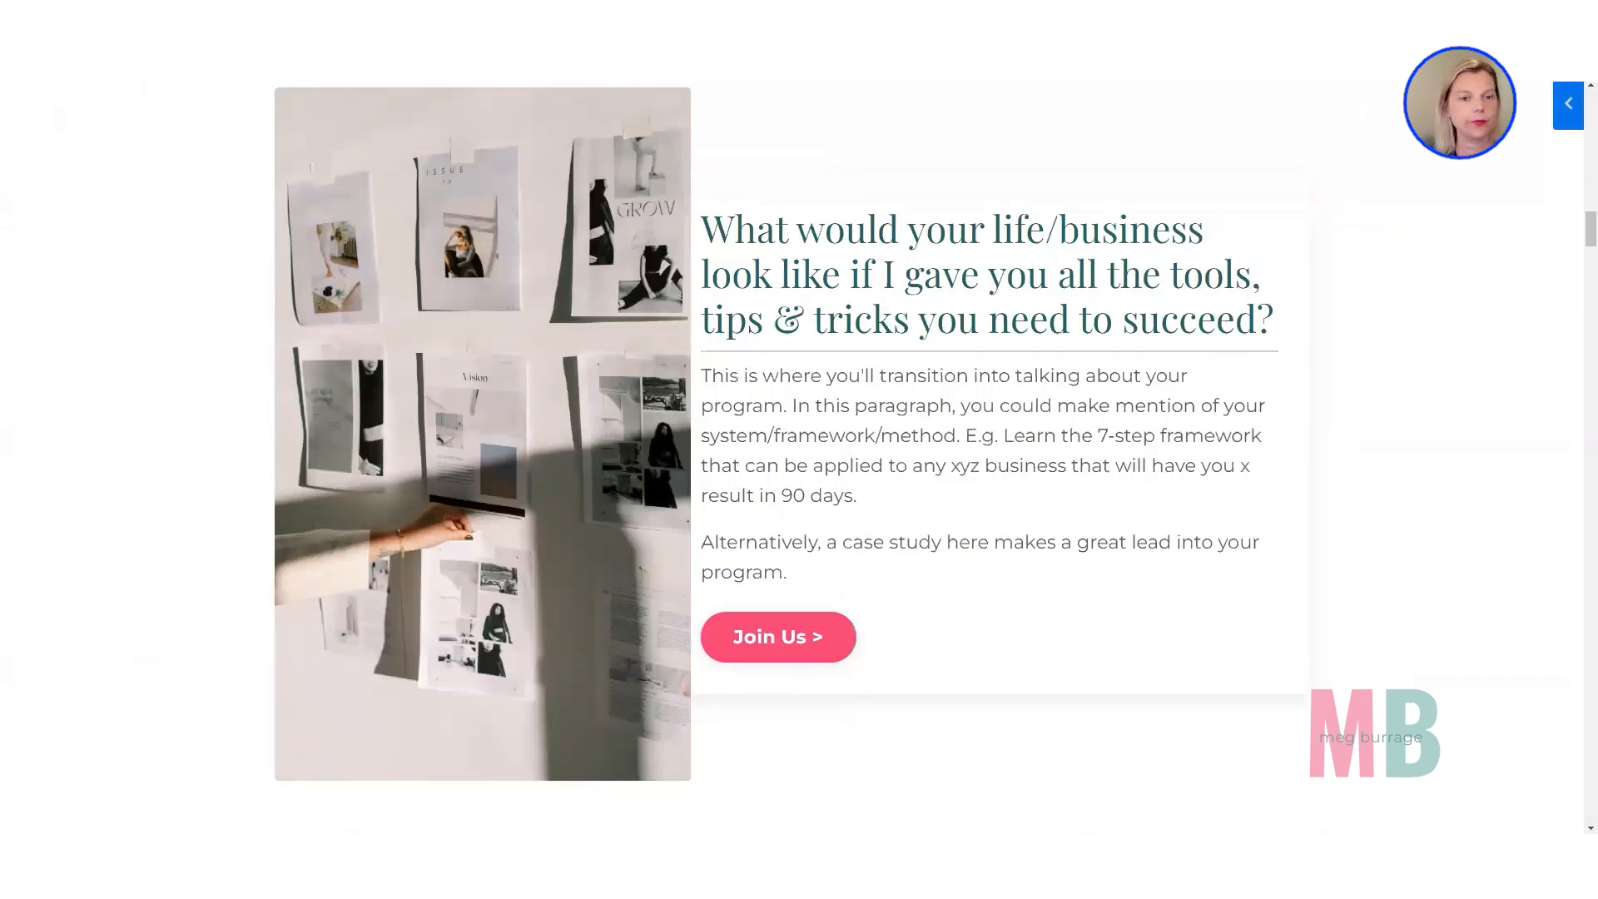
pyautogui.press('F5')
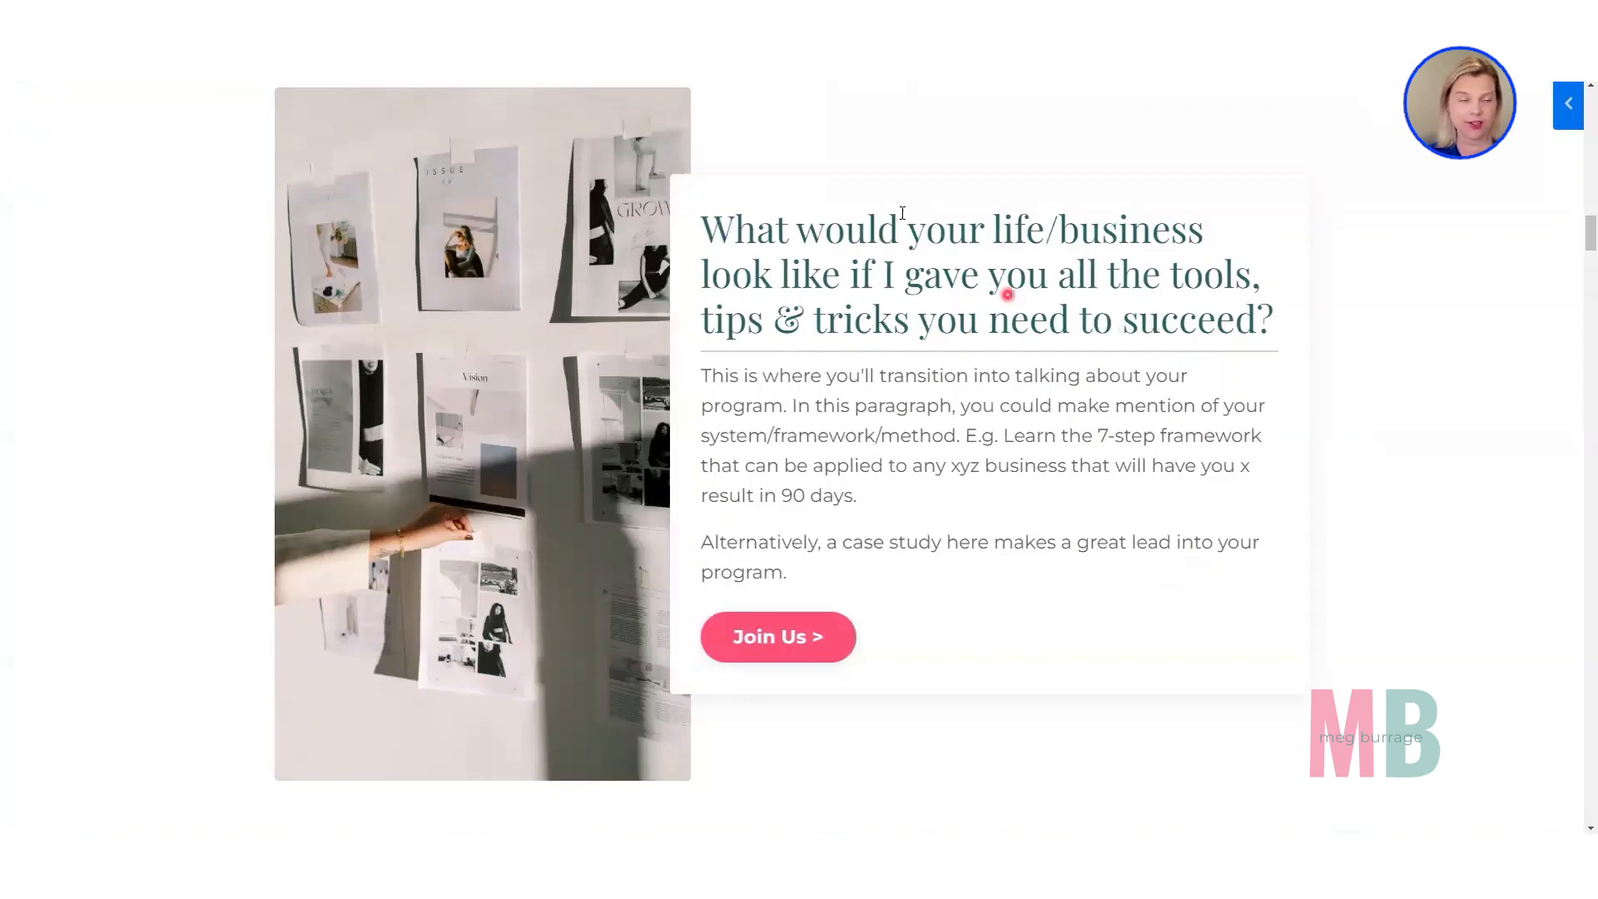
pyautogui.click(649, 15)
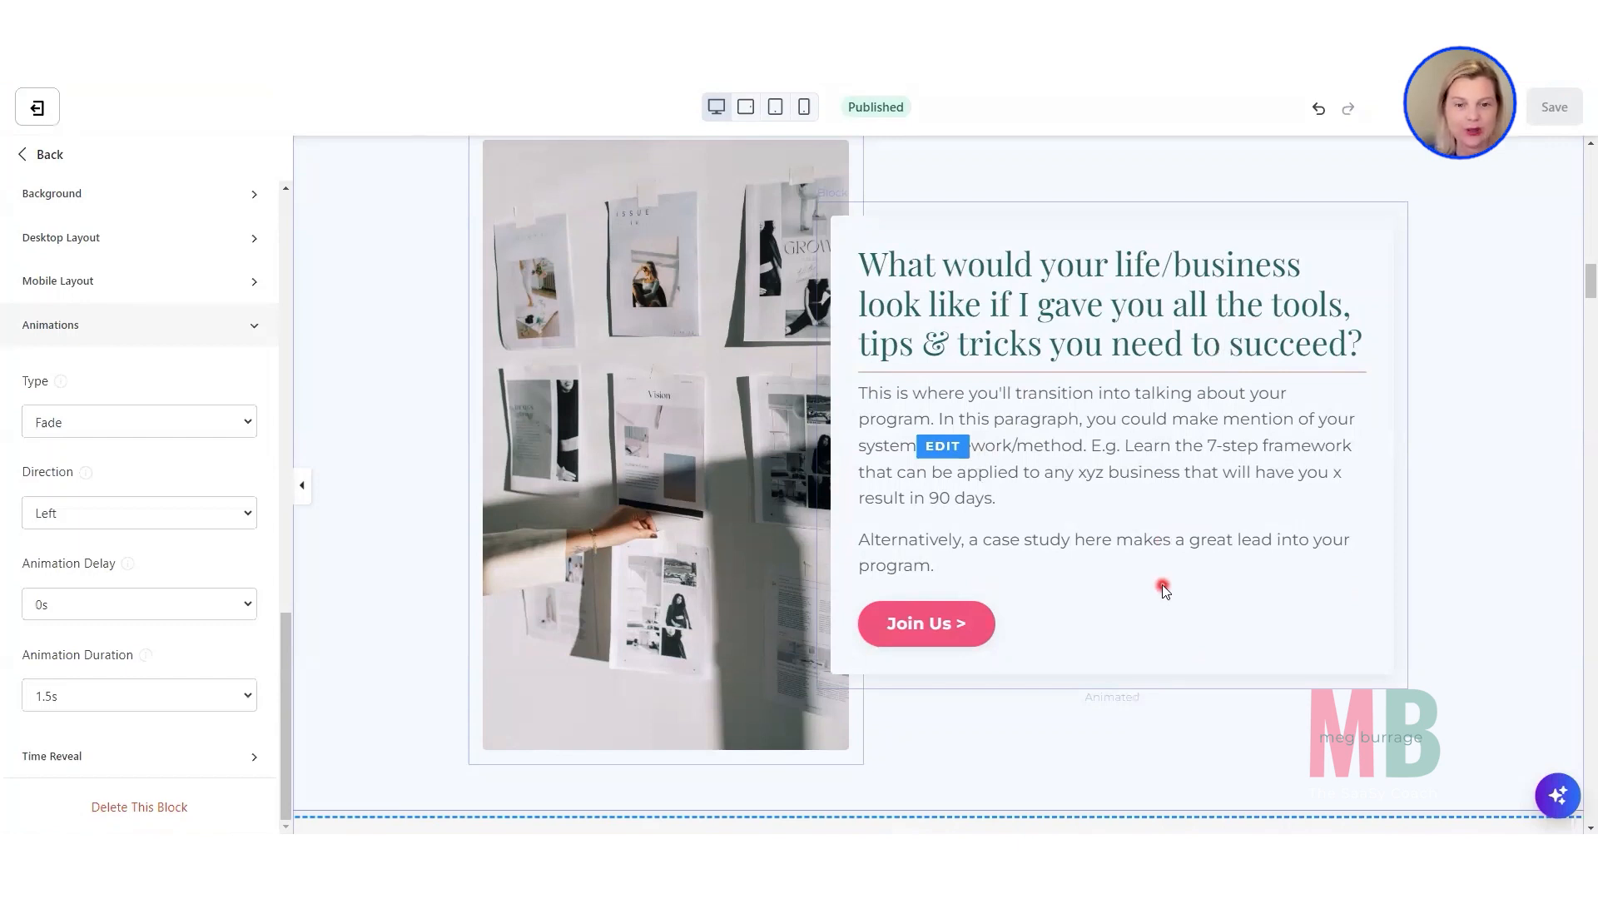
# Open the "What If" section and look at which content blocks it is built from.
pyautogui.scroll(-8, 1162, 589)
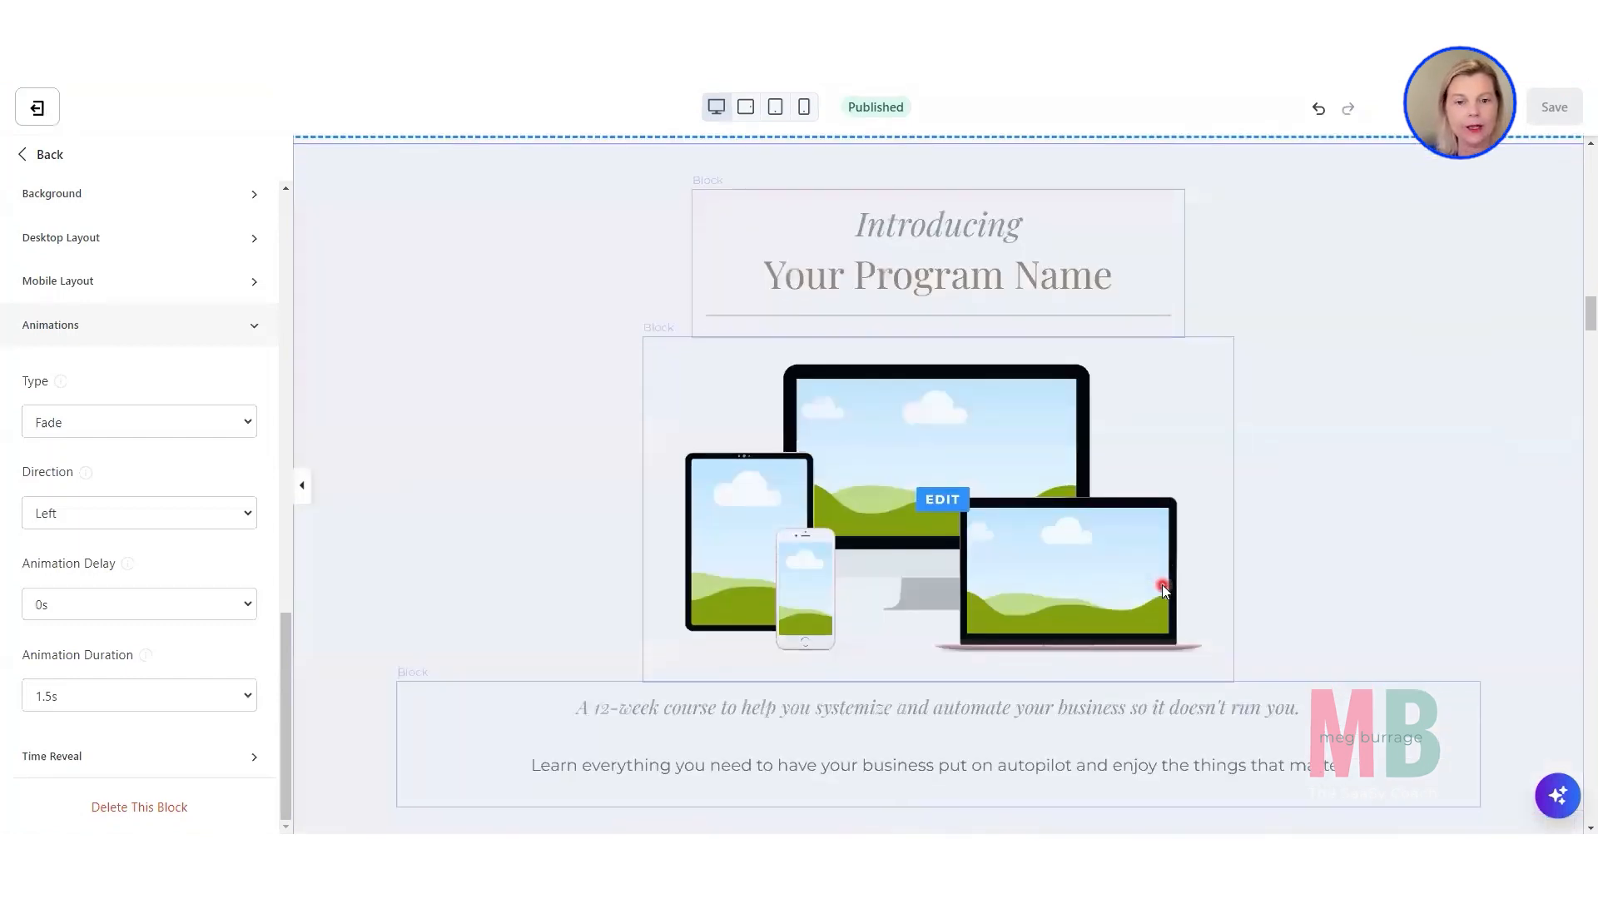
pyautogui.scroll(-12, 1162, 584)
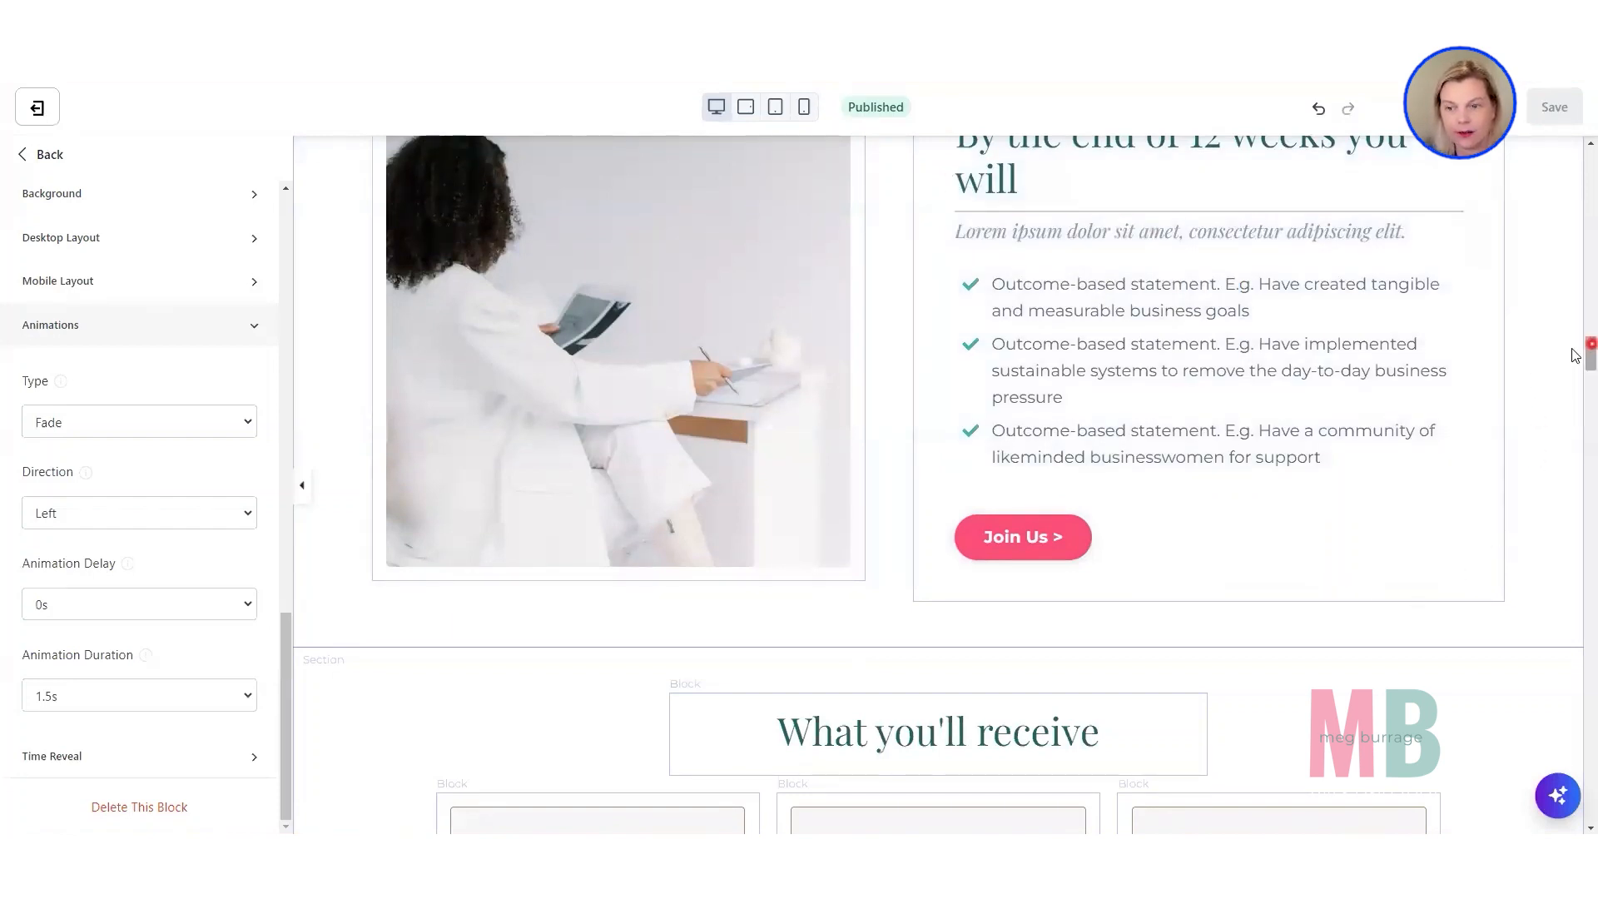
pyautogui.moveTo(1586, 348); pyautogui.dragTo(1563, 212)
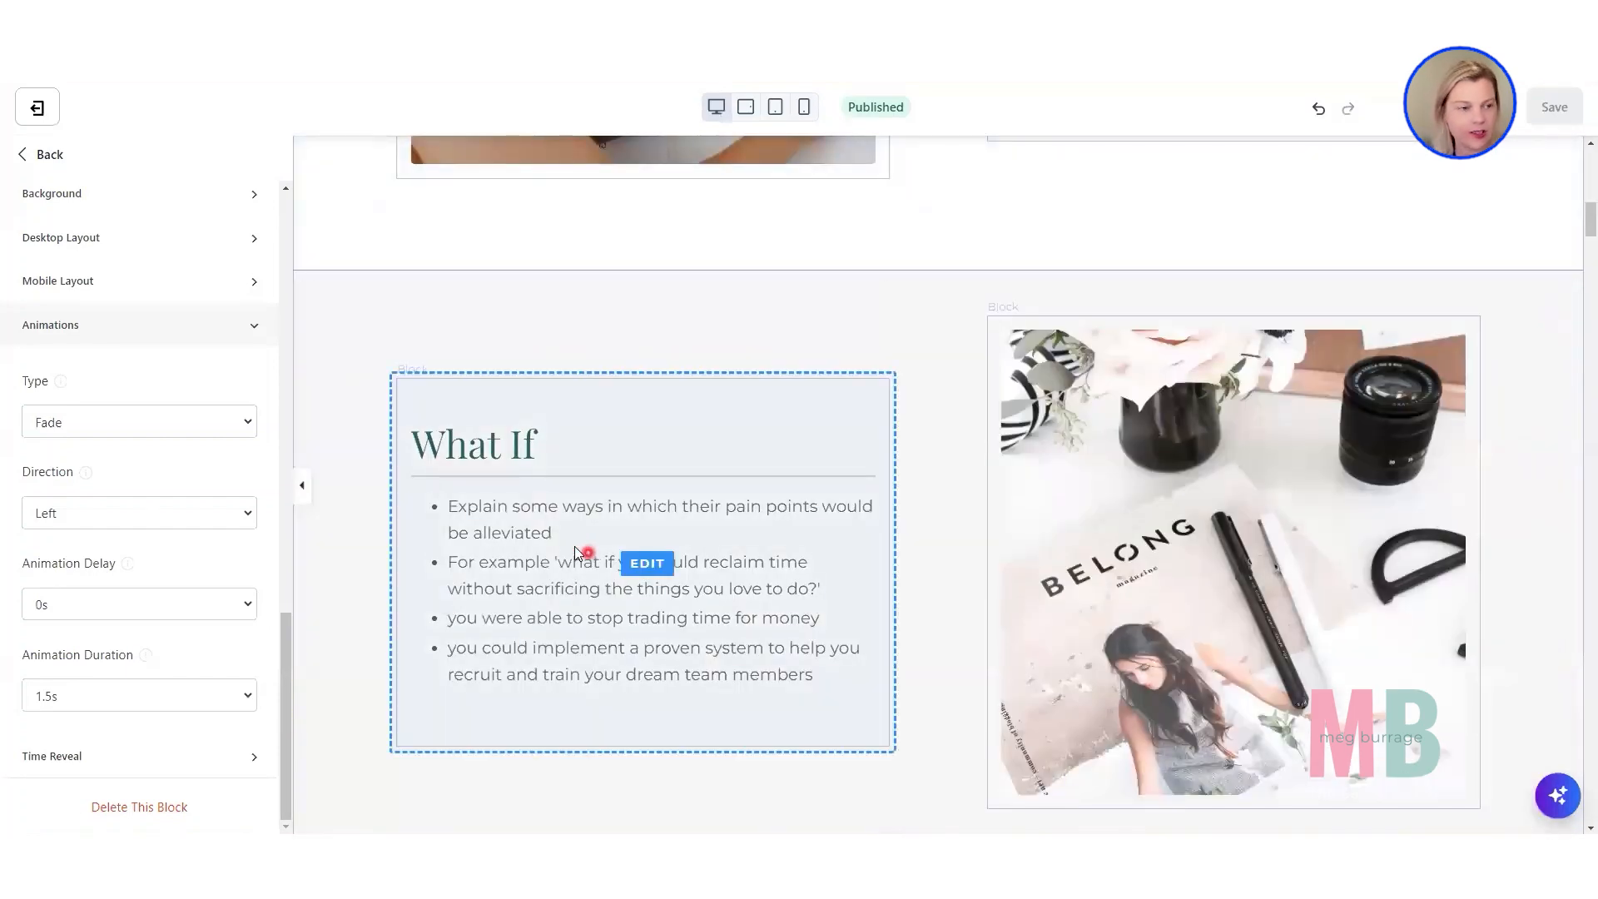
pyautogui.click(427, 505)
pyautogui.click(306, 305)
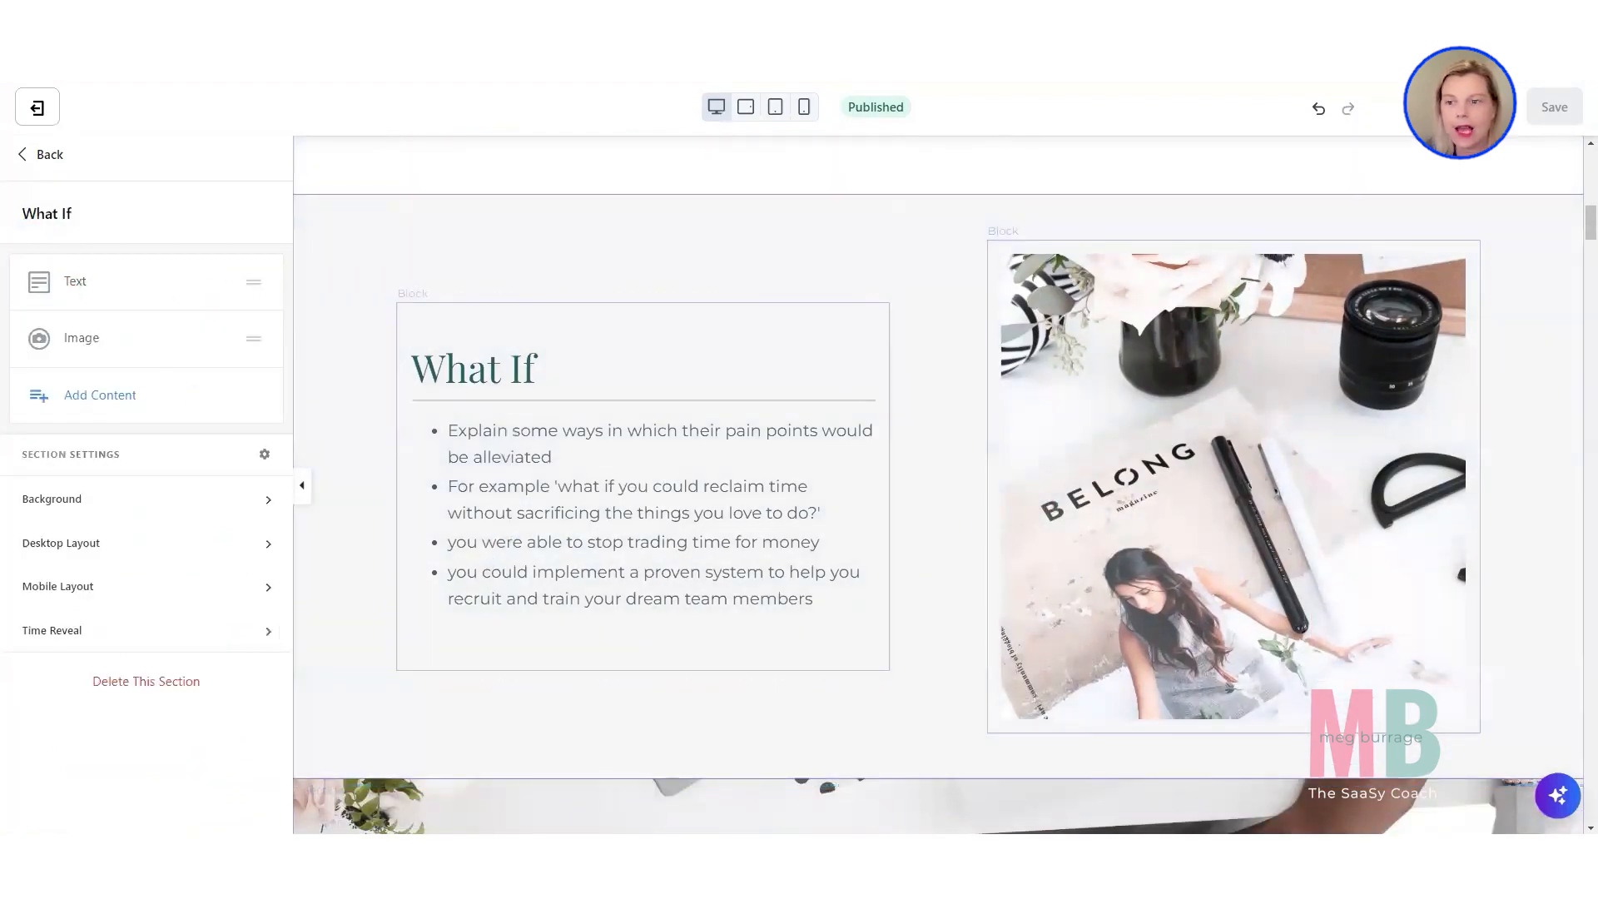
# Look at the blocks of the "End of 12 weeks" section and open its Pricing Card block.
pyautogui.click(1576, 233)
pyautogui.moveTo(1590, 225); pyautogui.dragTo(1590, 287)
pyautogui.scroll(-10, 1075, 547)
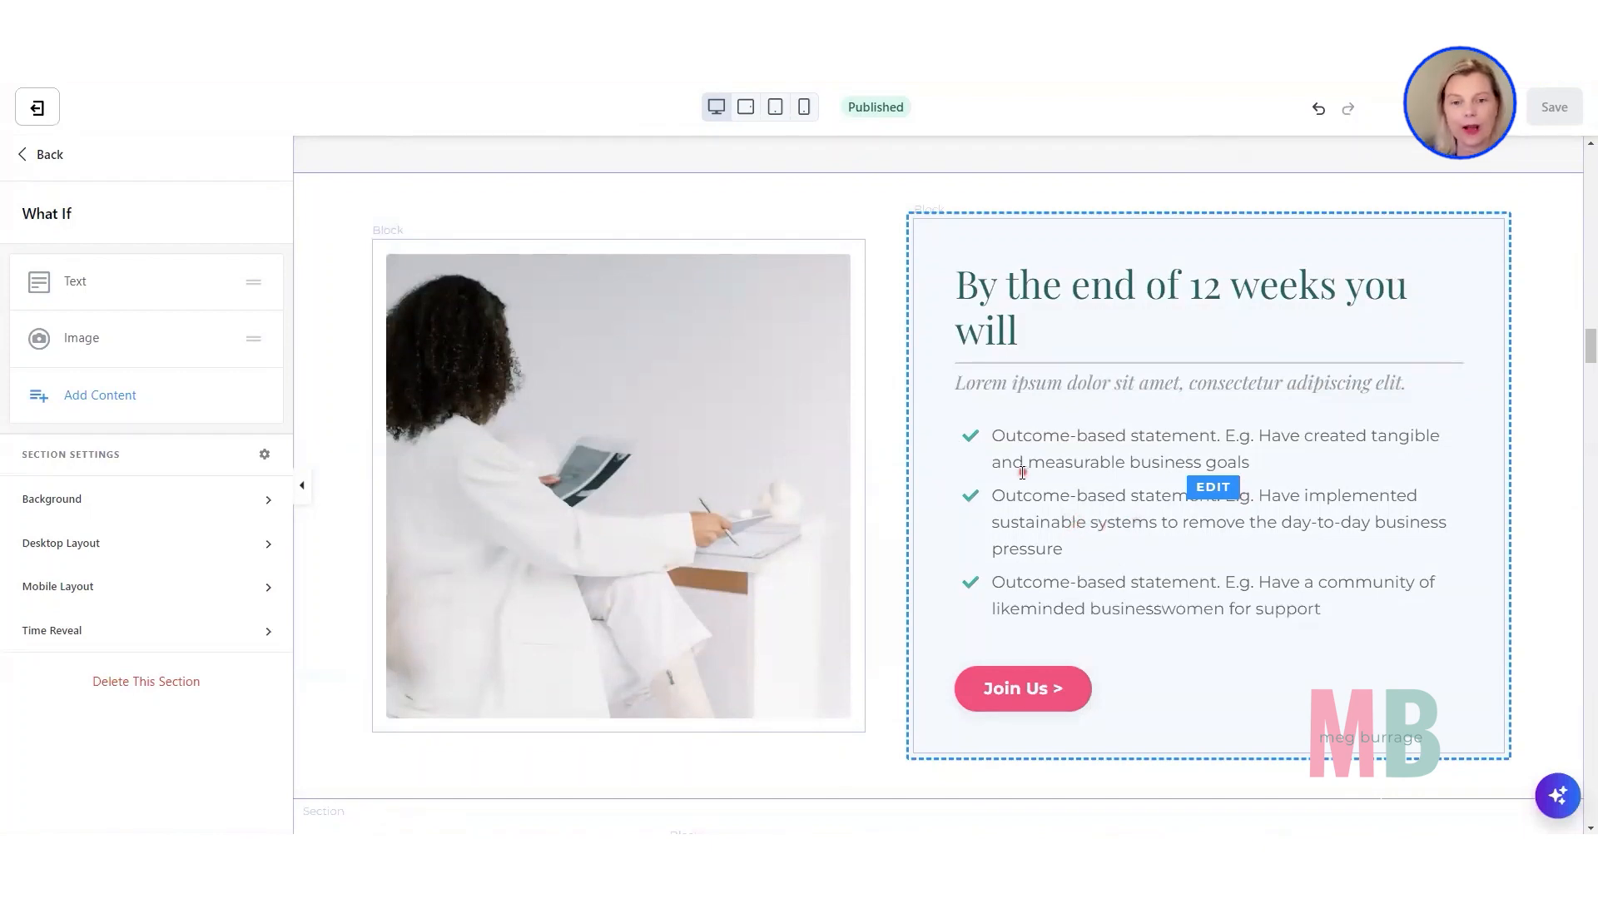
pyautogui.click(887, 438)
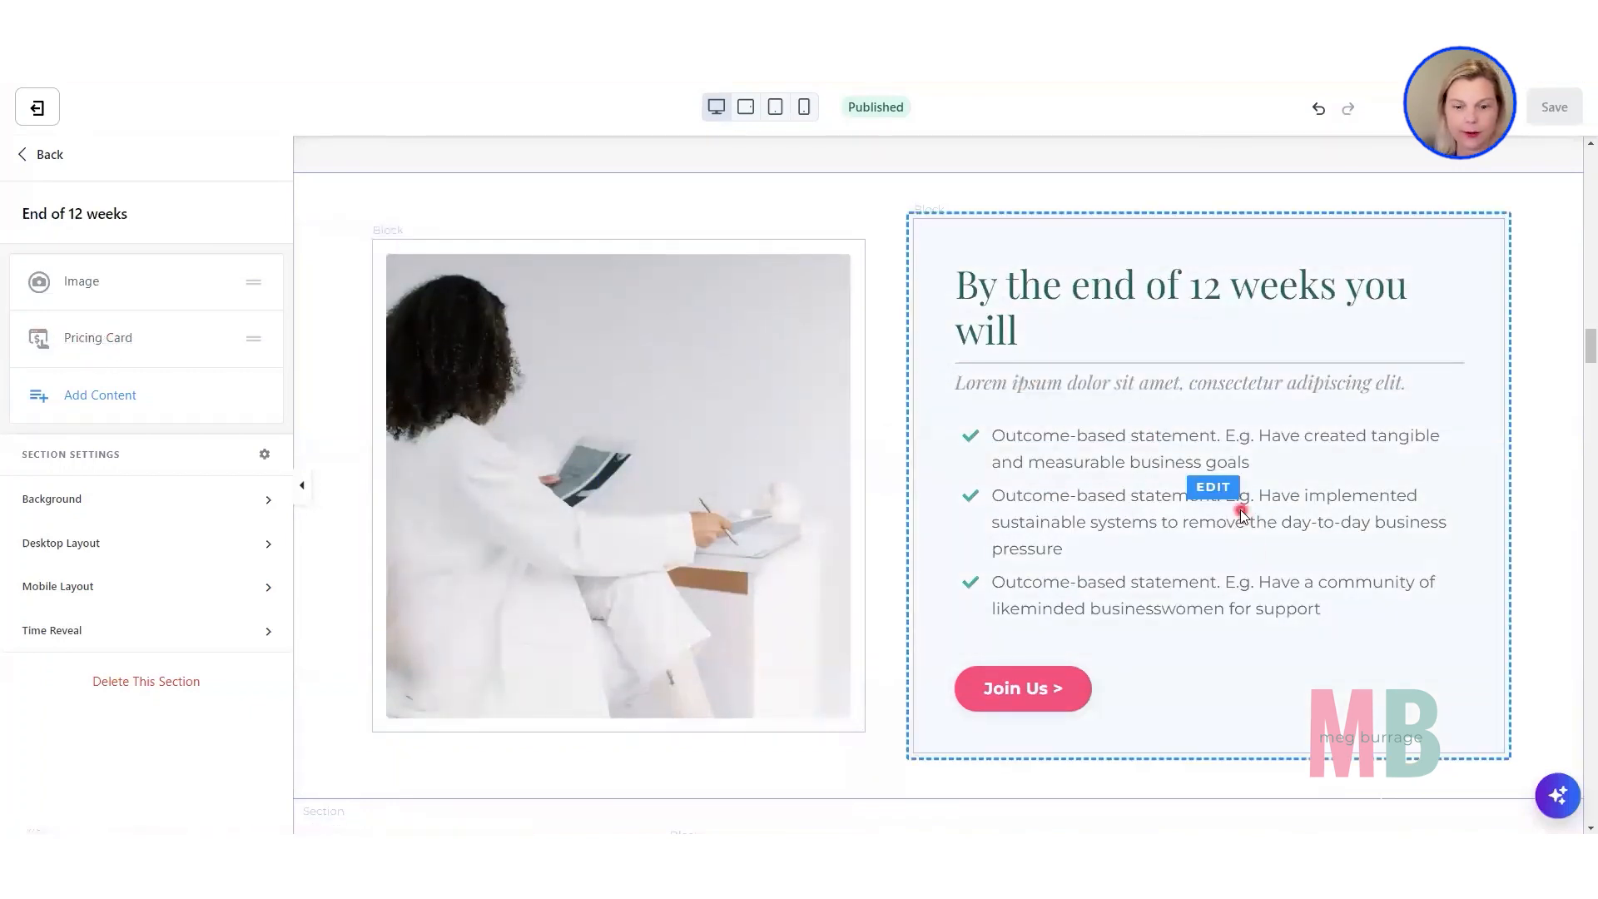
pyautogui.click(1122, 501)
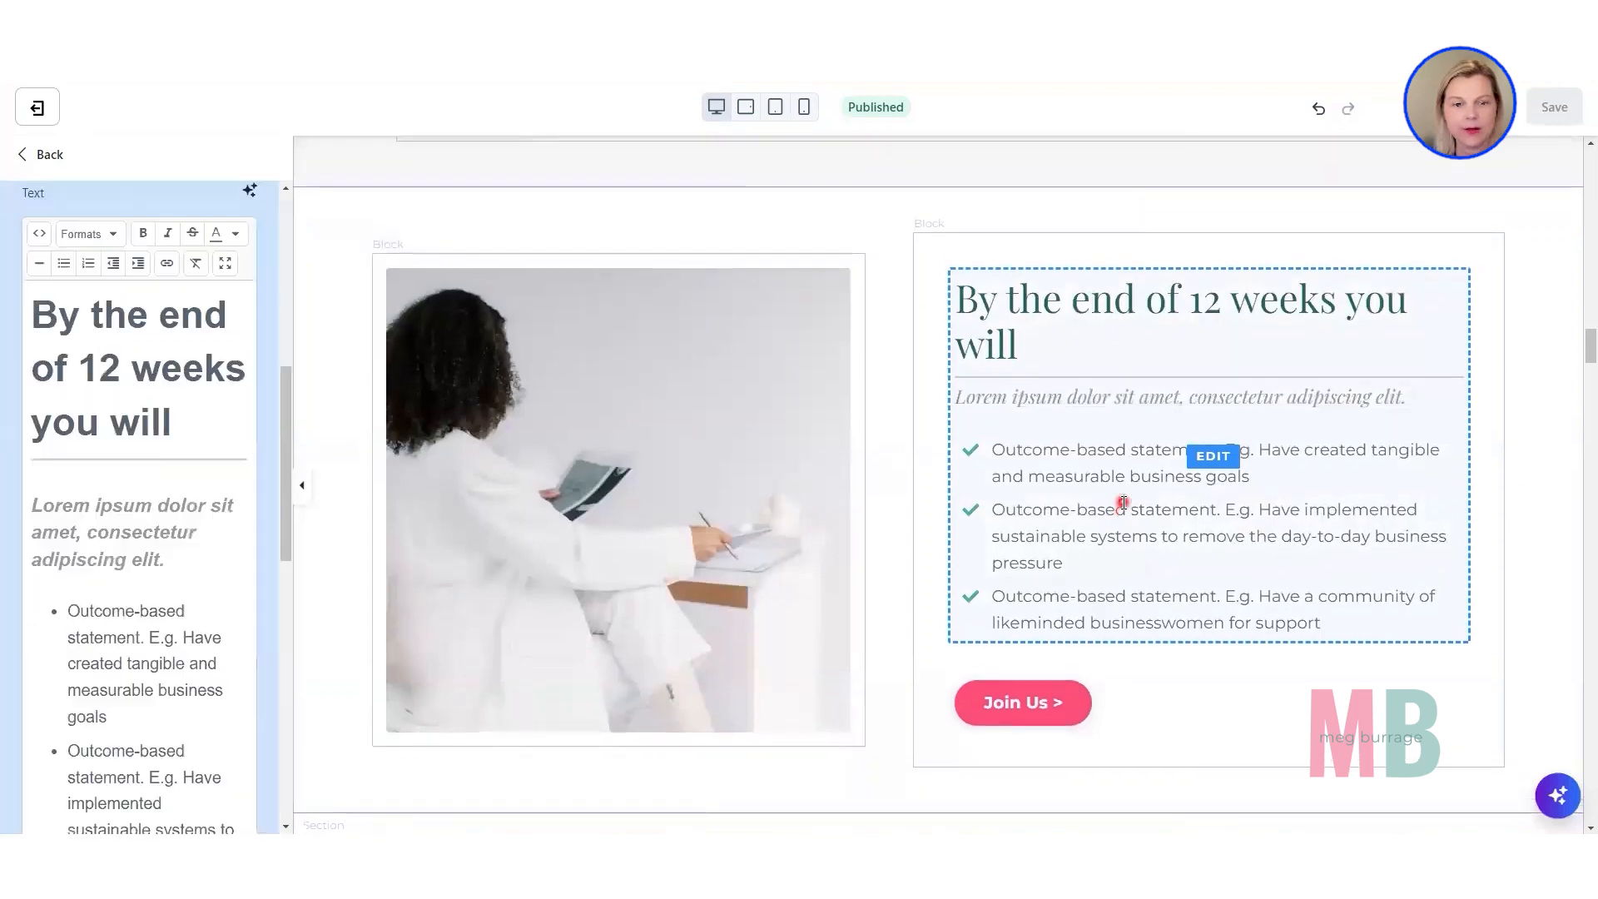
# Examine the Pricing Card's Name, Price, Price Caption and Text fields and its custom list icon options.
pyautogui.scroll(4, 201, 519)
pyautogui.scroll(3, 201, 519)
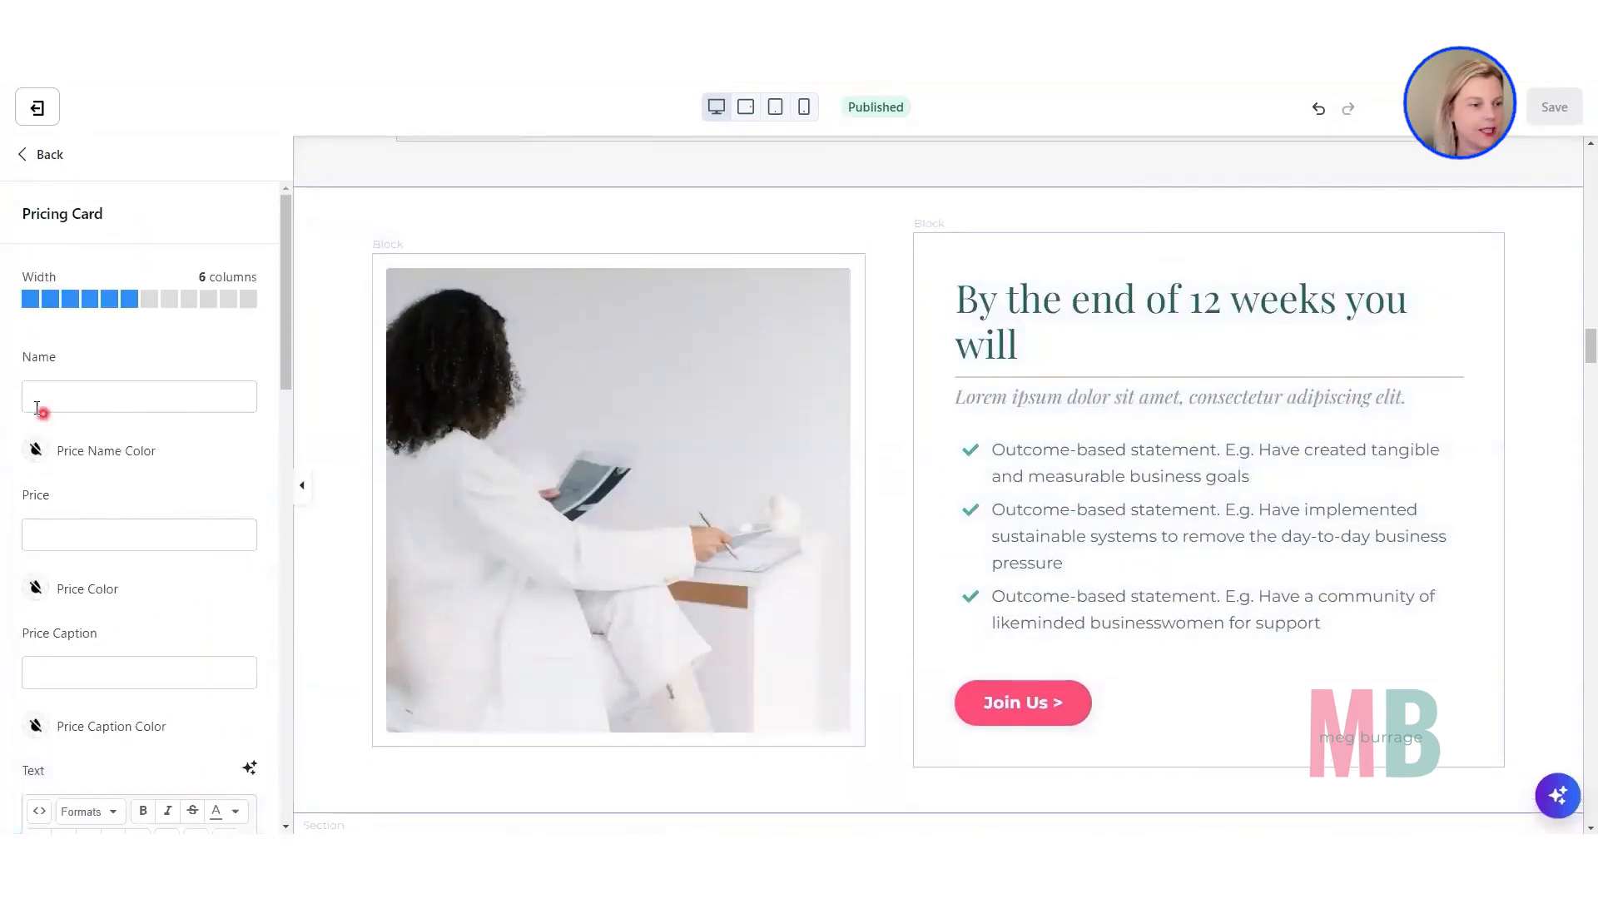
pyautogui.click(231, 388)
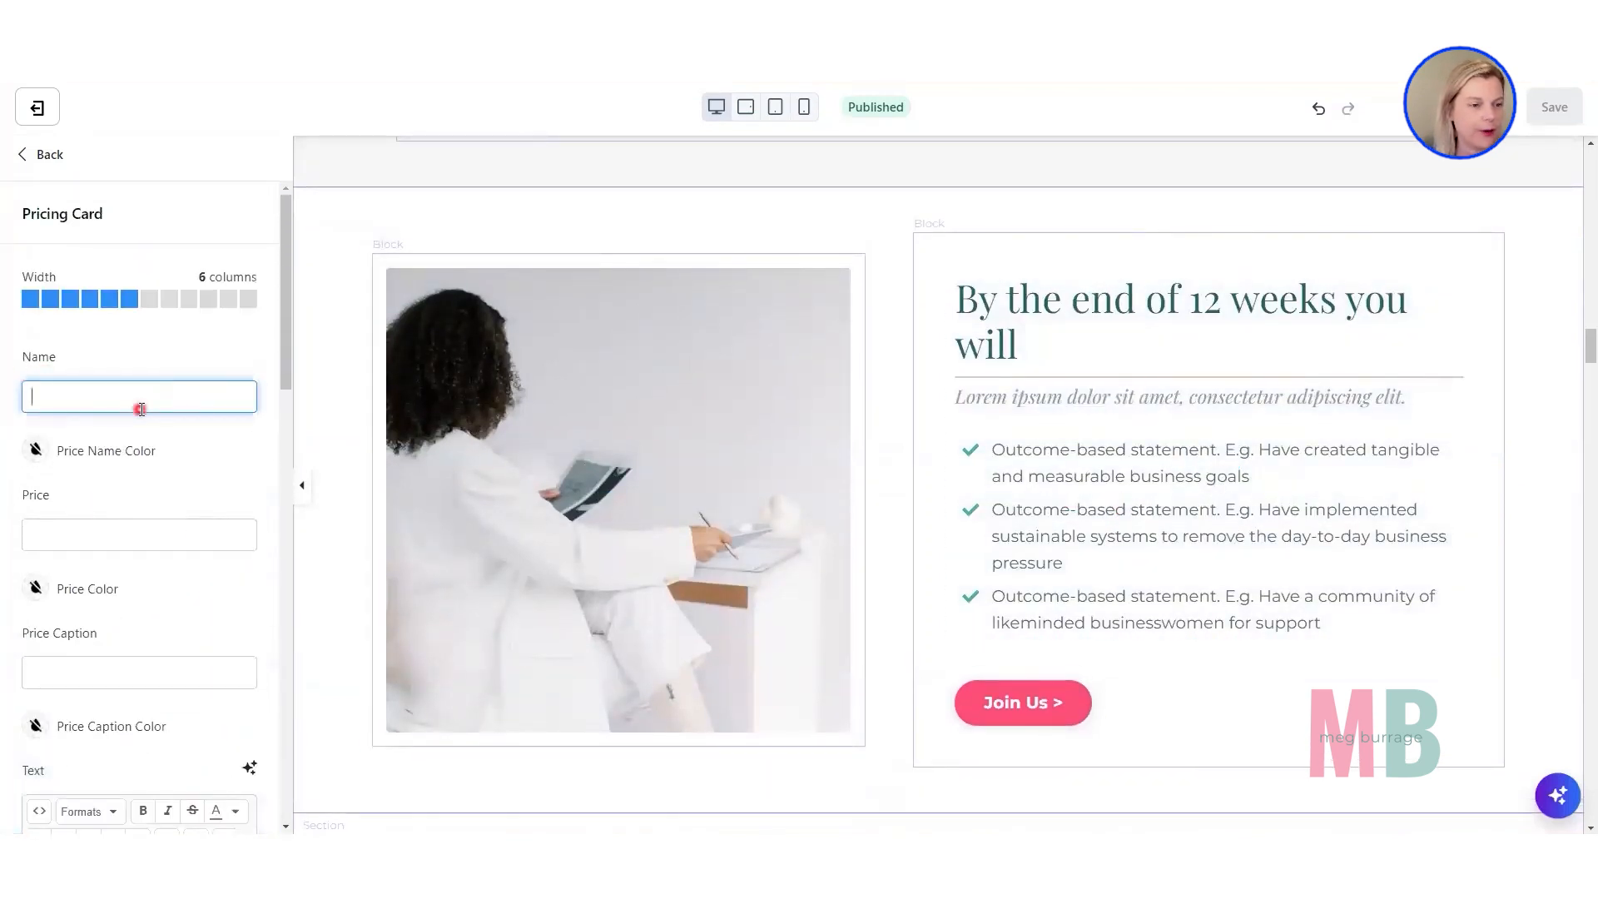
pyautogui.scroll(-1, 137, 410)
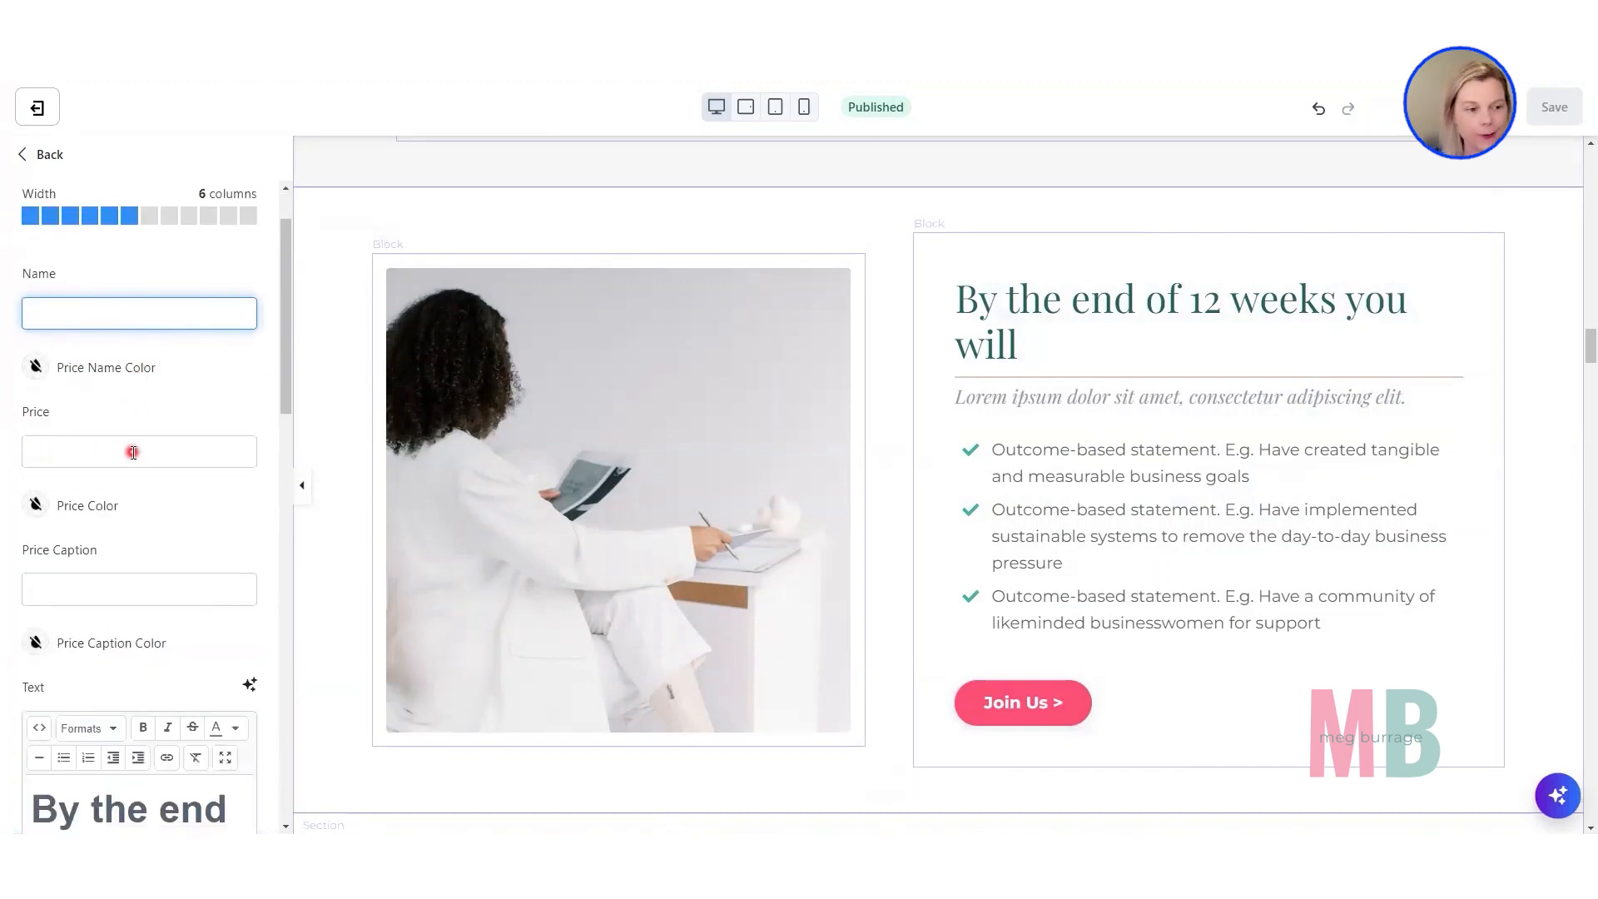
pyautogui.scroll(-2, 132, 453)
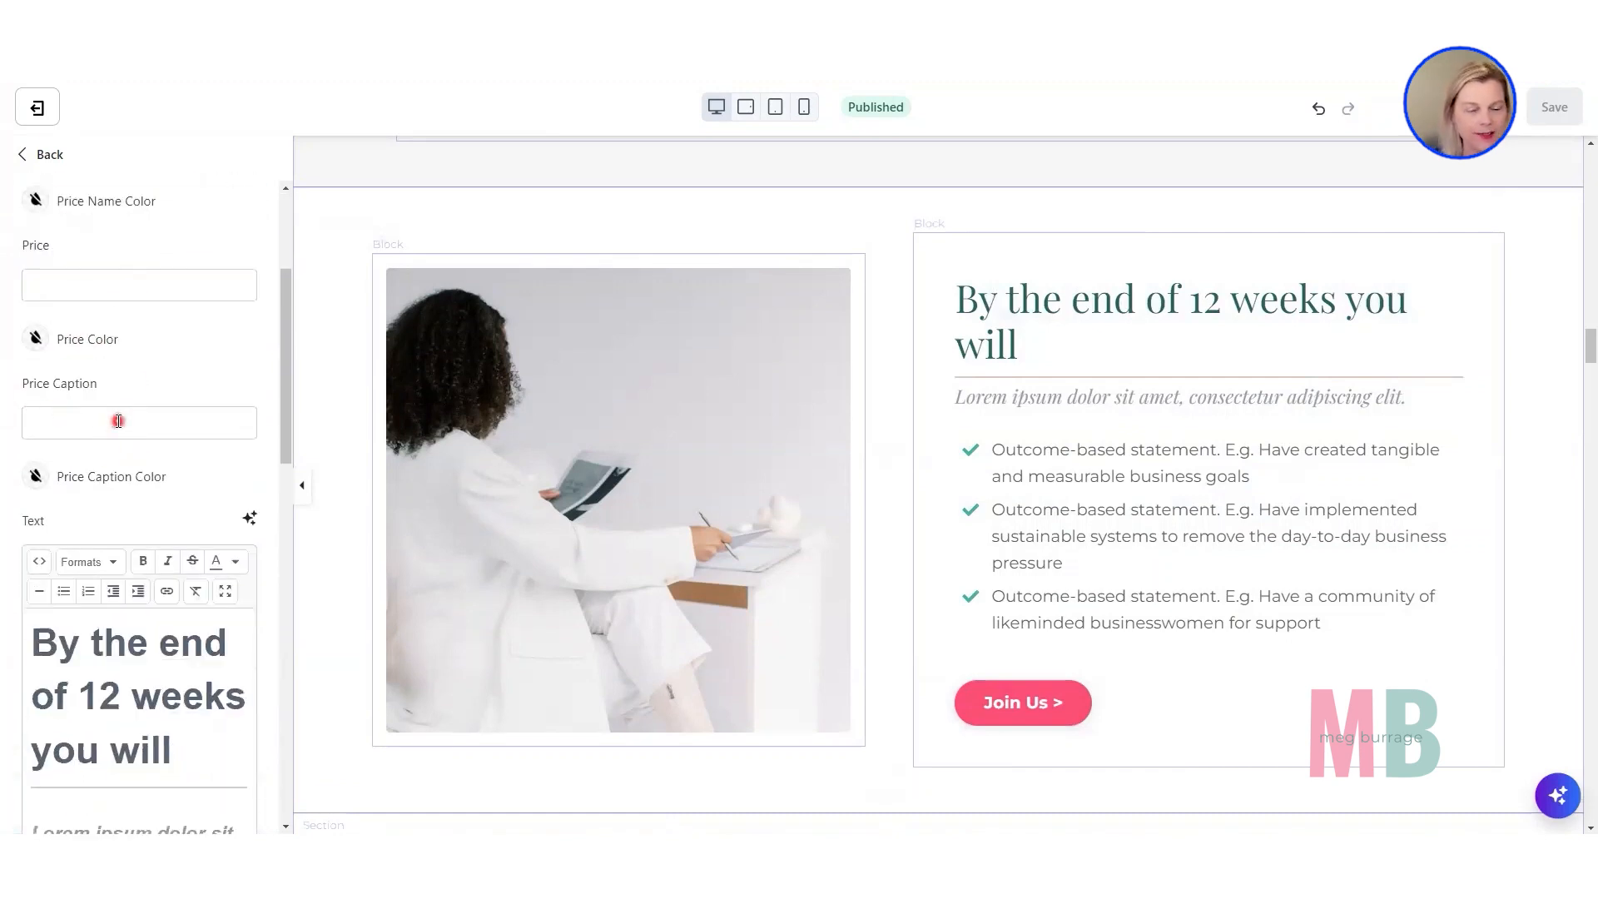
pyautogui.scroll(-4, 118, 421)
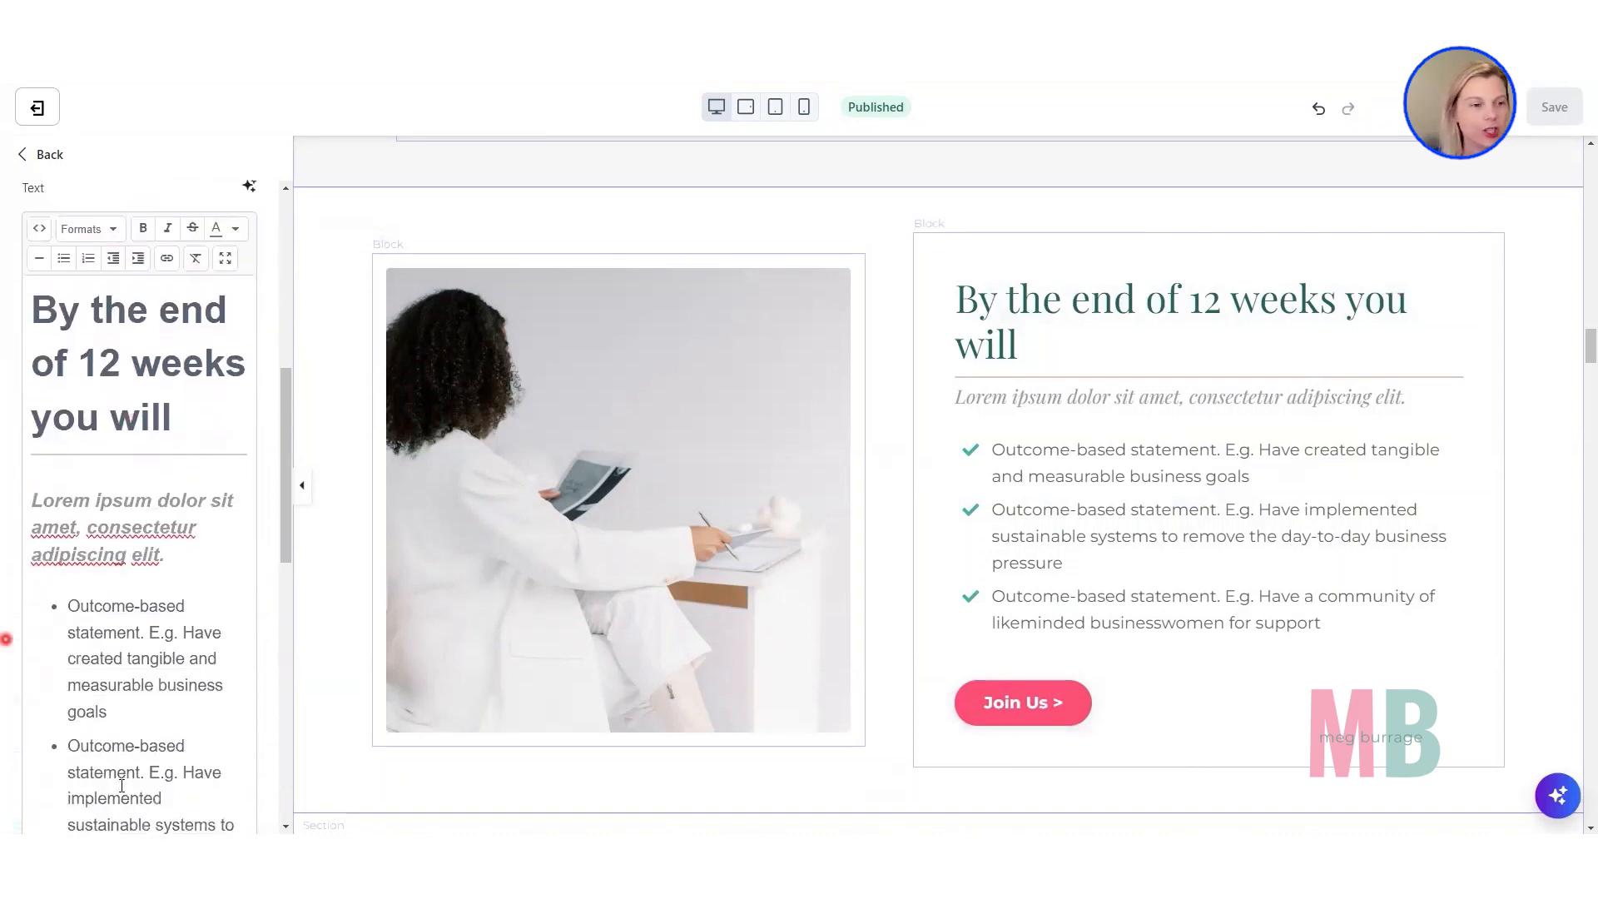
pyautogui.scroll(-2, 67, 515)
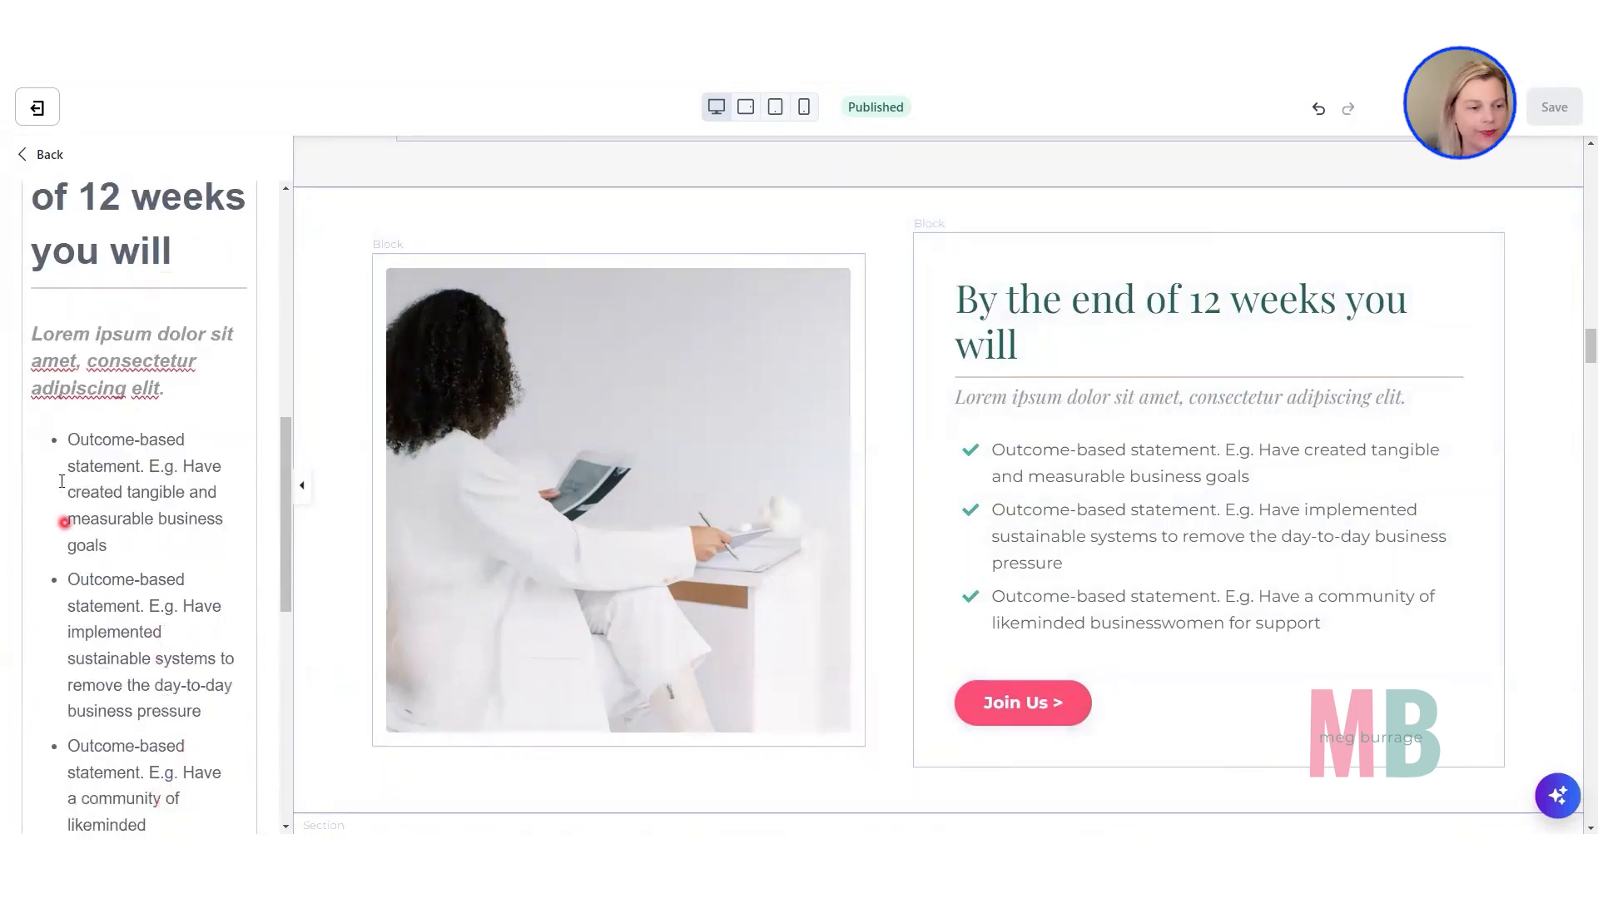
pyautogui.scroll(-7, 100, 649)
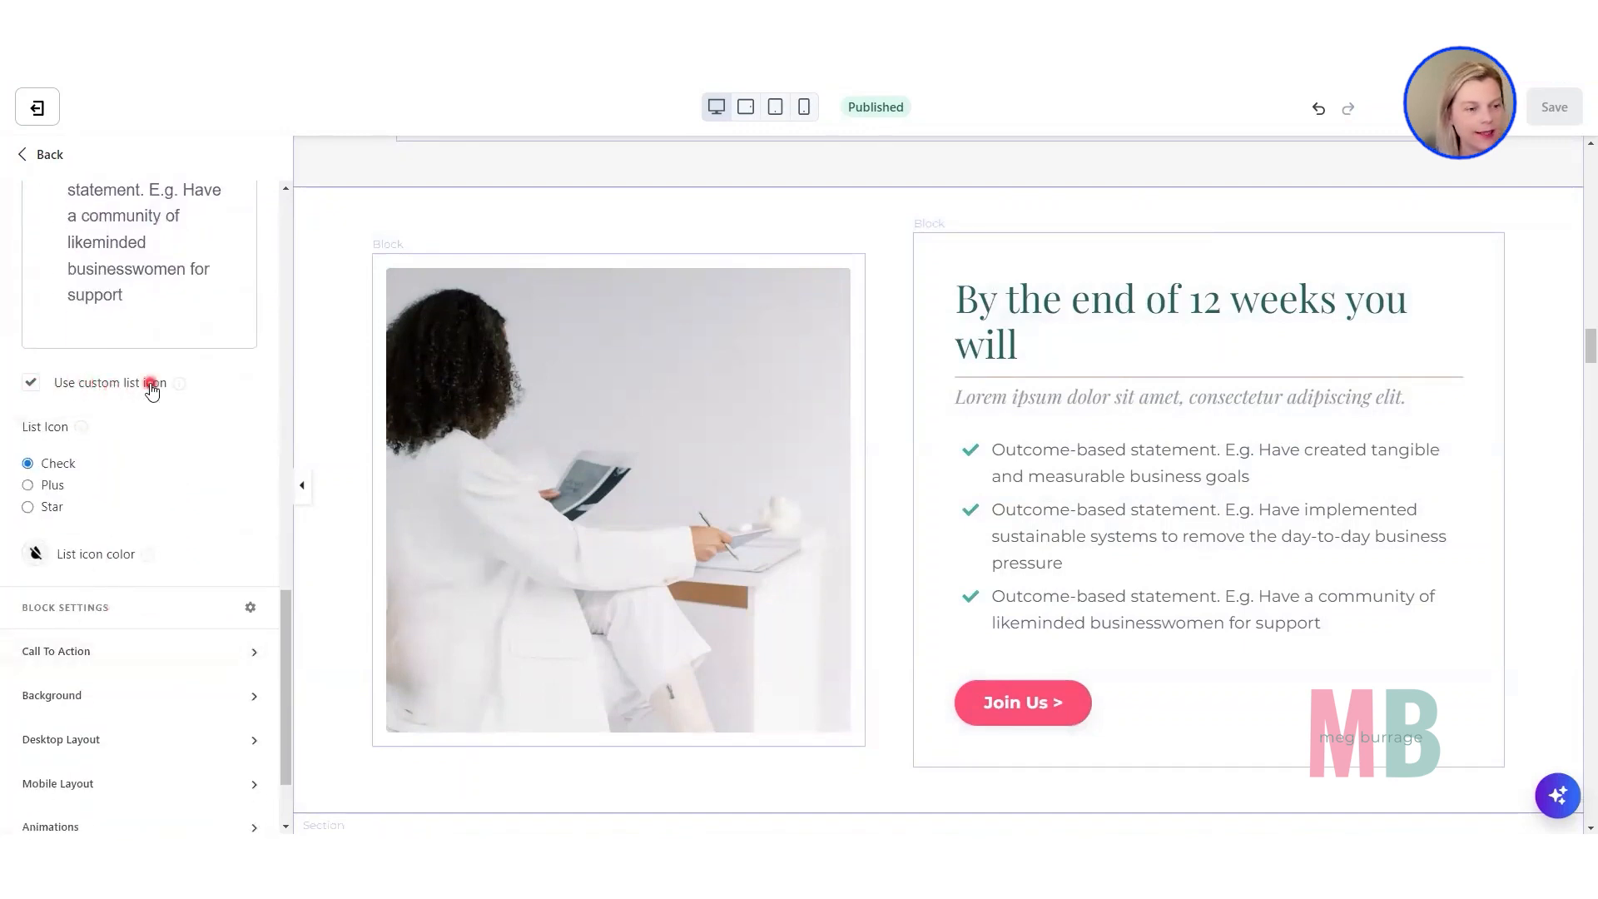
# Try the Pricing Card's list without custom icons and with the Plus and Star icons, and restore the Check icon.
pyautogui.click(32, 385)
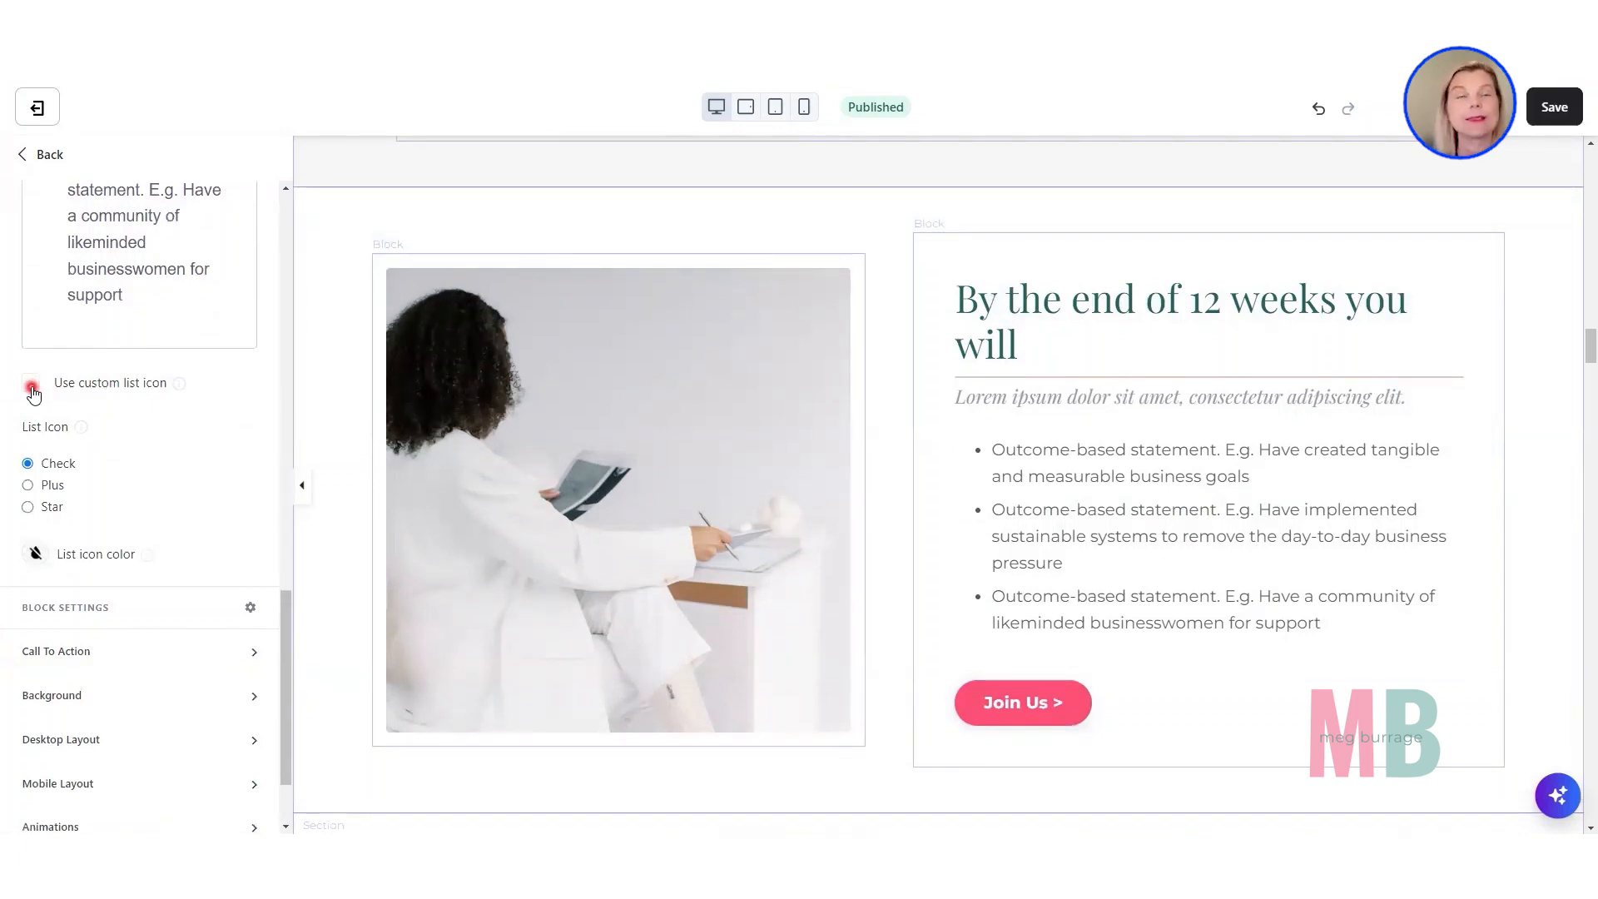
pyautogui.click(31, 385)
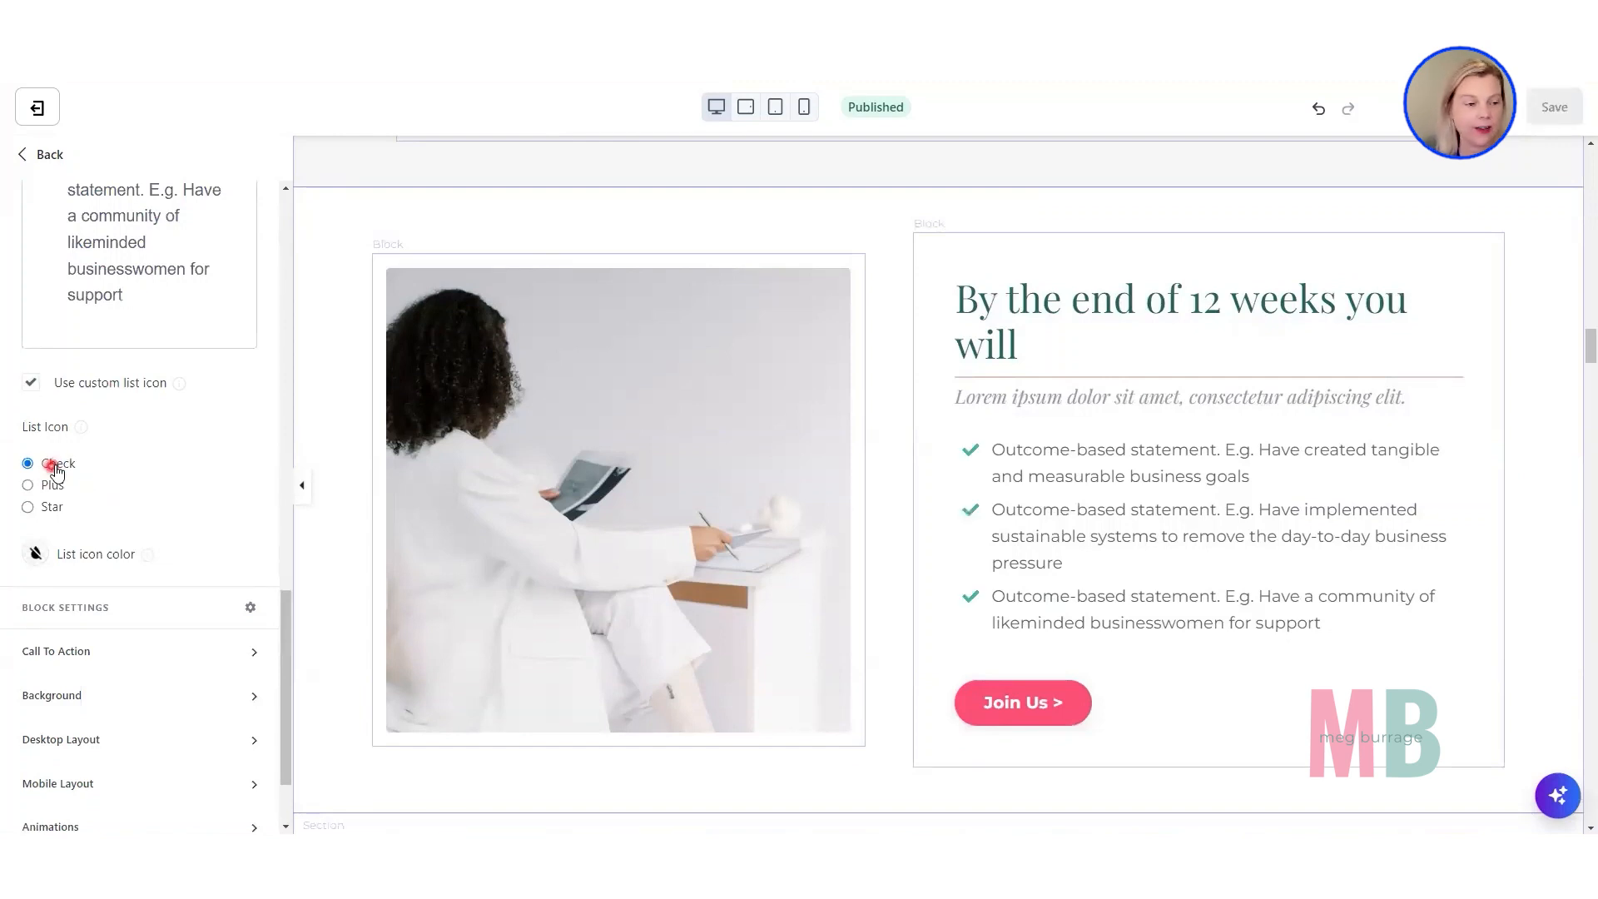
pyautogui.click(29, 486)
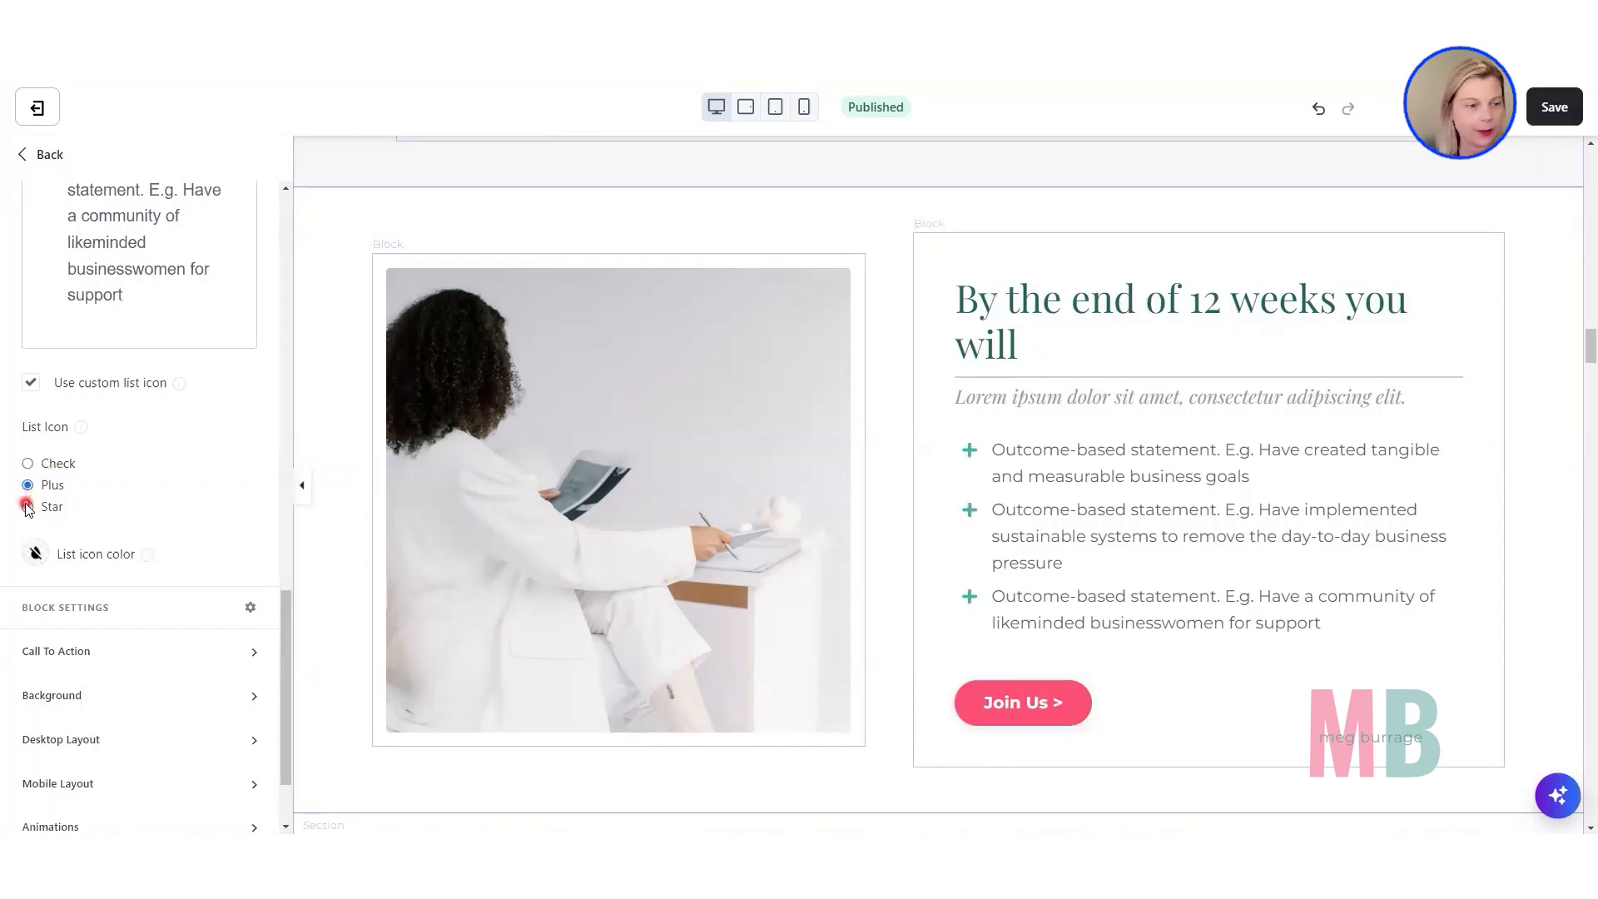
pyautogui.click(27, 507)
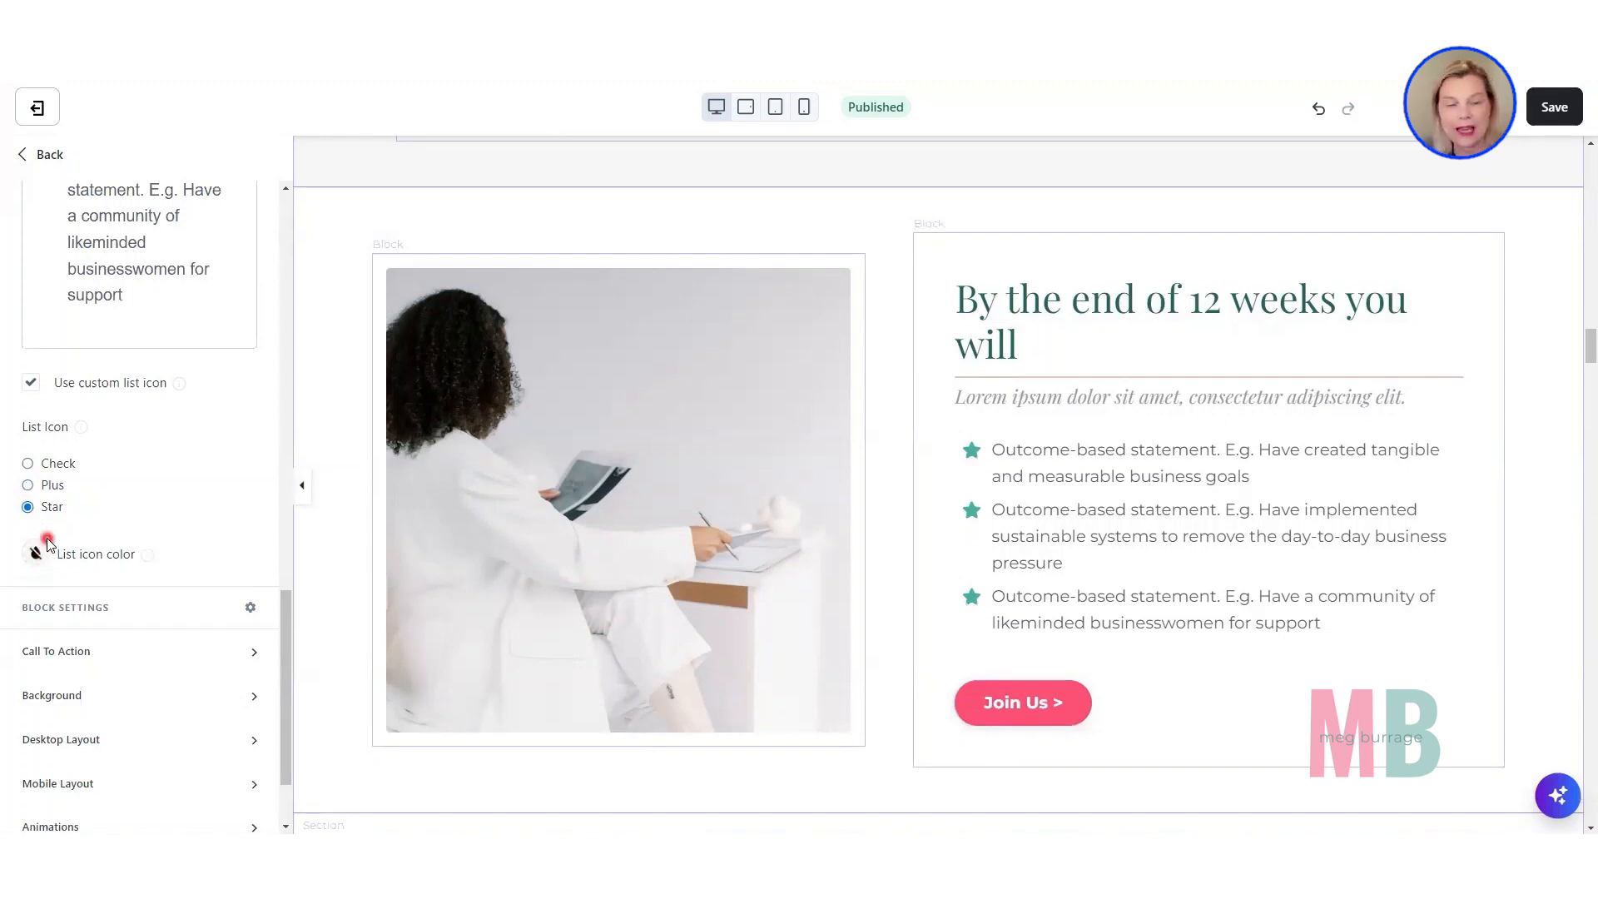
pyautogui.click(29, 464)
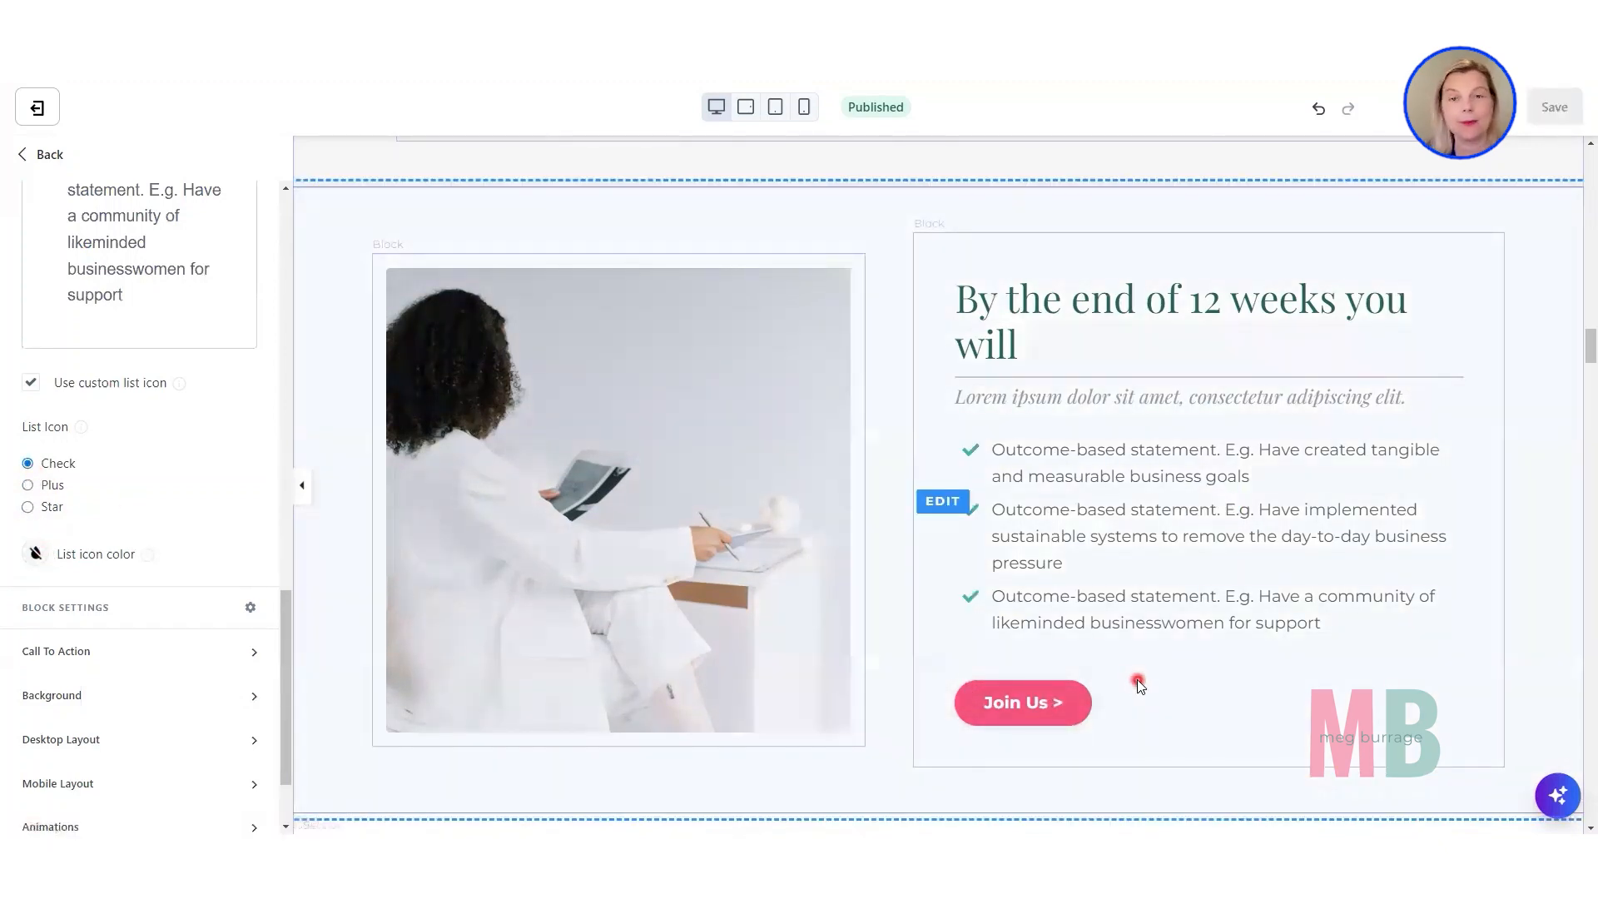
# Open the "What you'll receive" section and examine its content blocks and Desktop Layout settings, including Equal Height Blocks.
pyautogui.scroll(-2, 1137, 679)
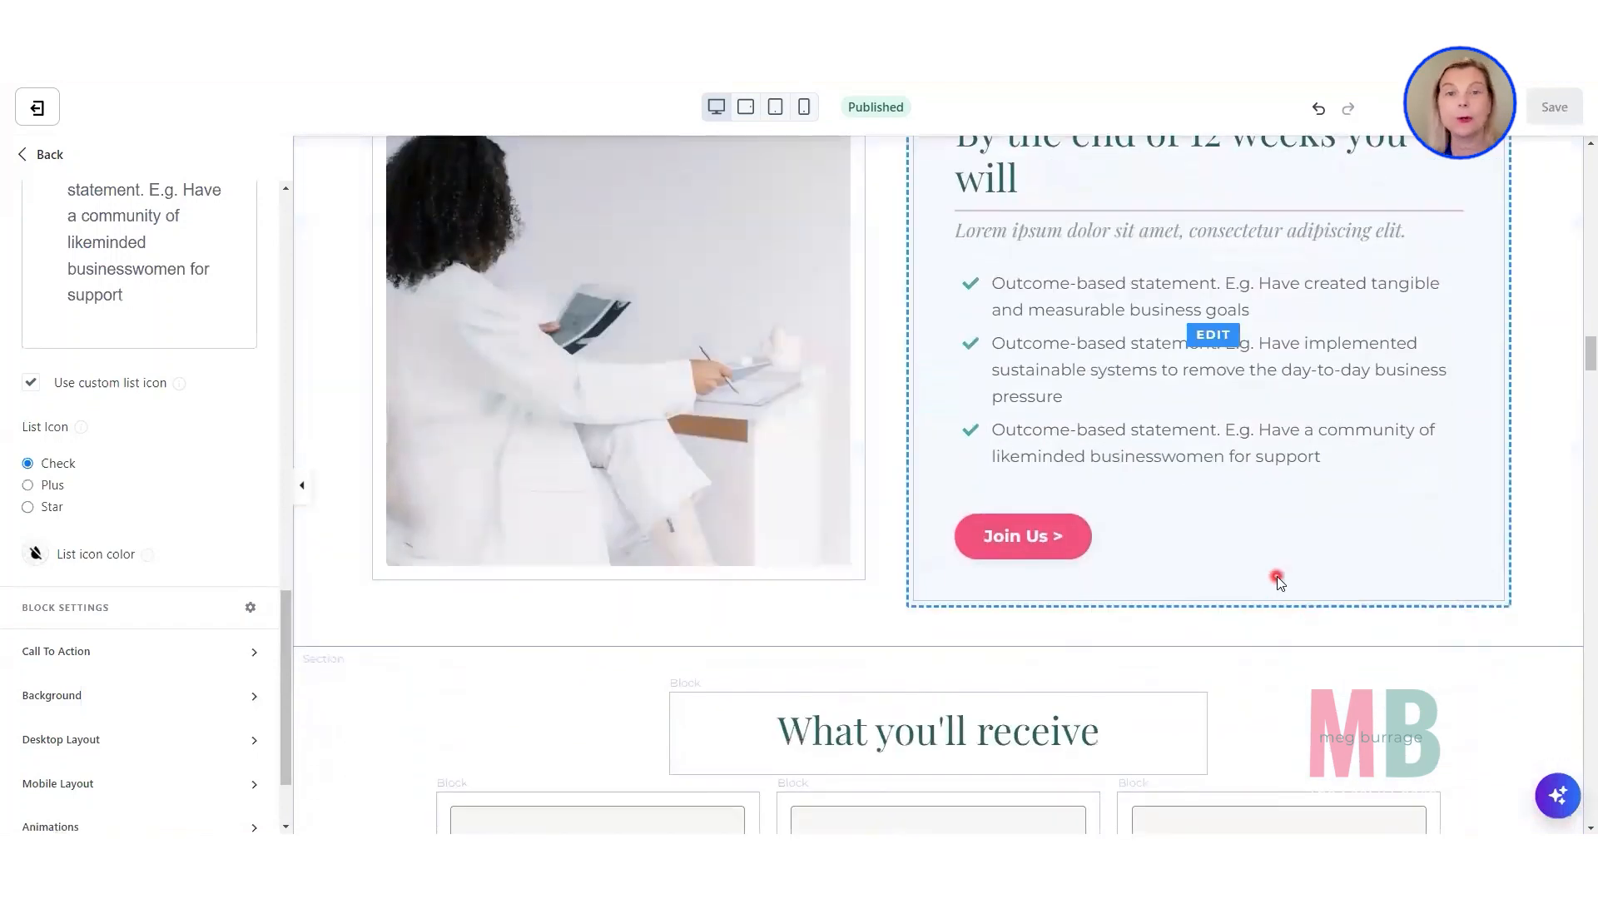
pyautogui.scroll(-4, 1277, 580)
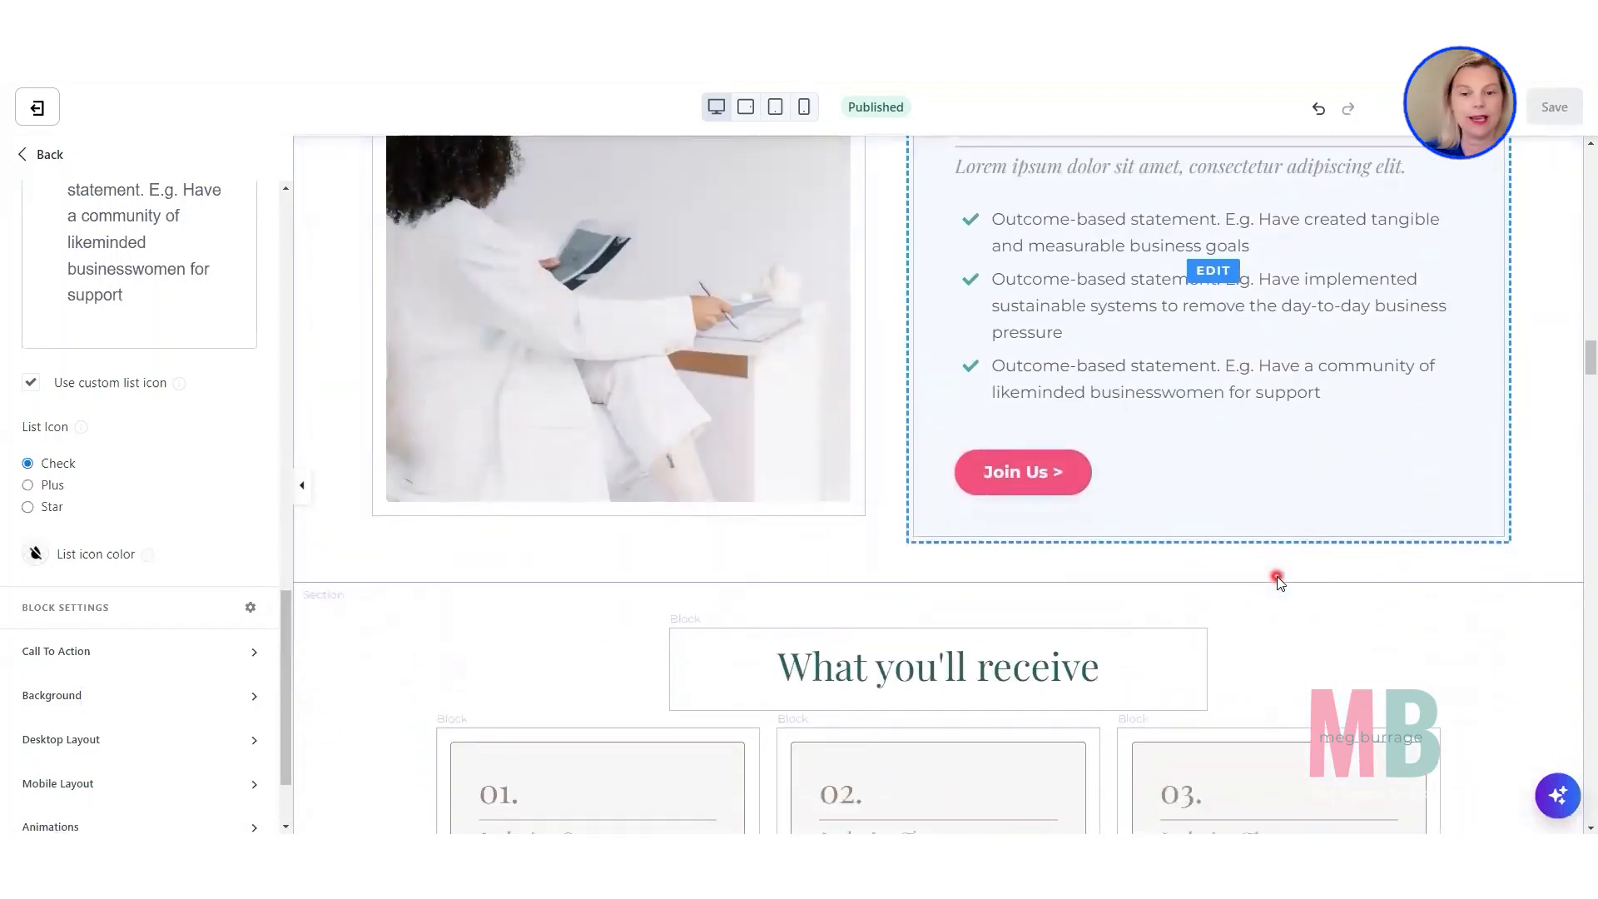
pyautogui.scroll(-3, 1277, 575)
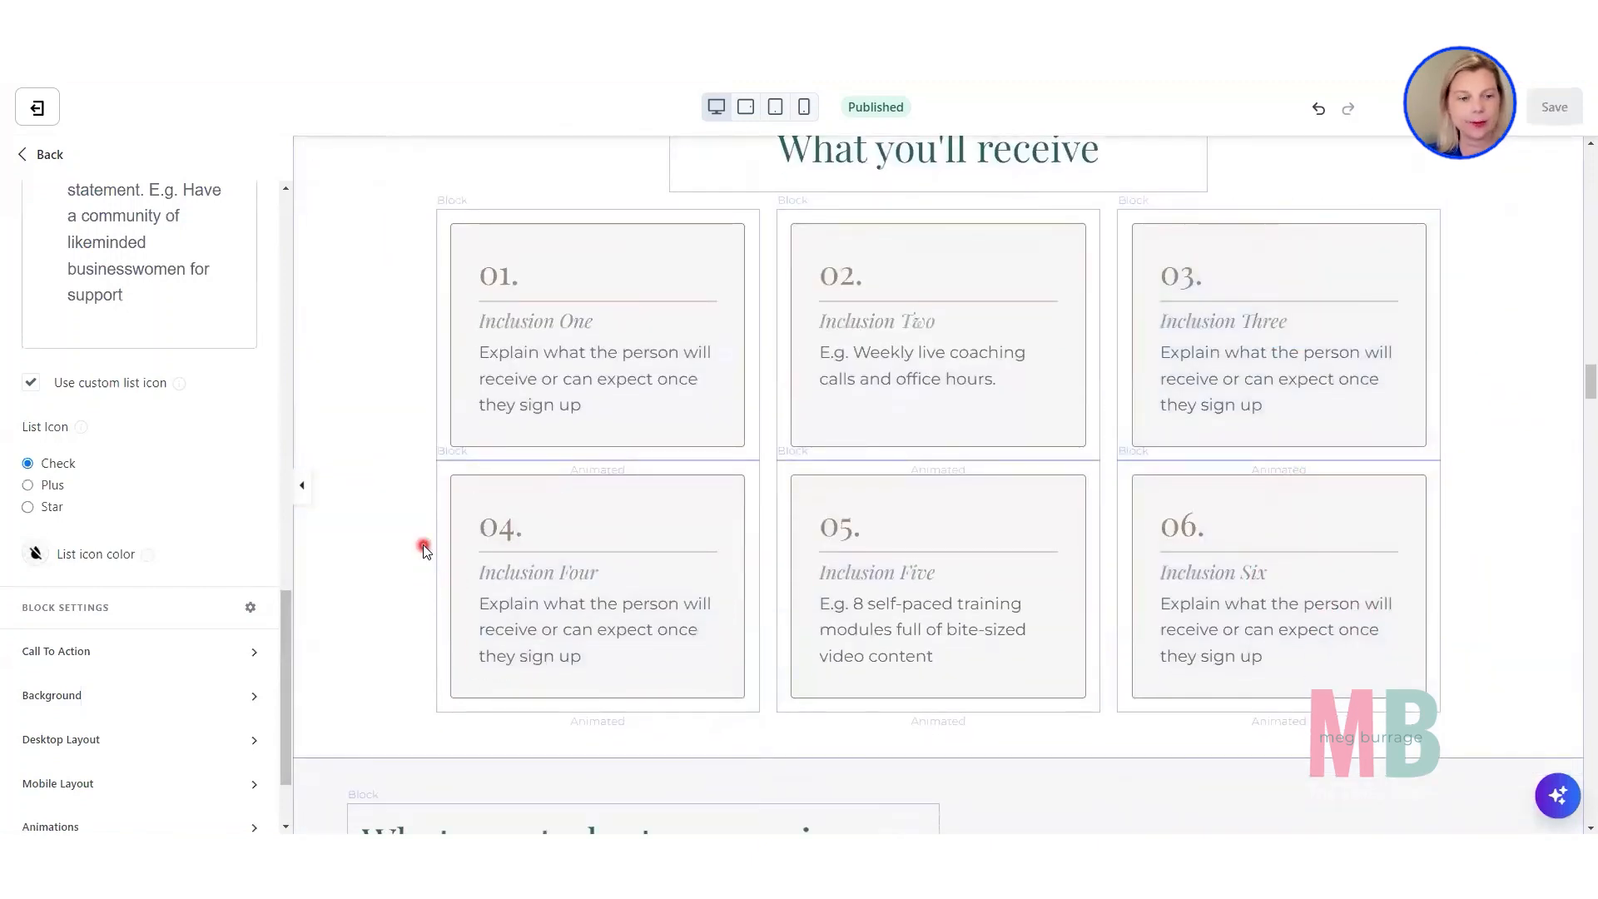
pyautogui.click(405, 493)
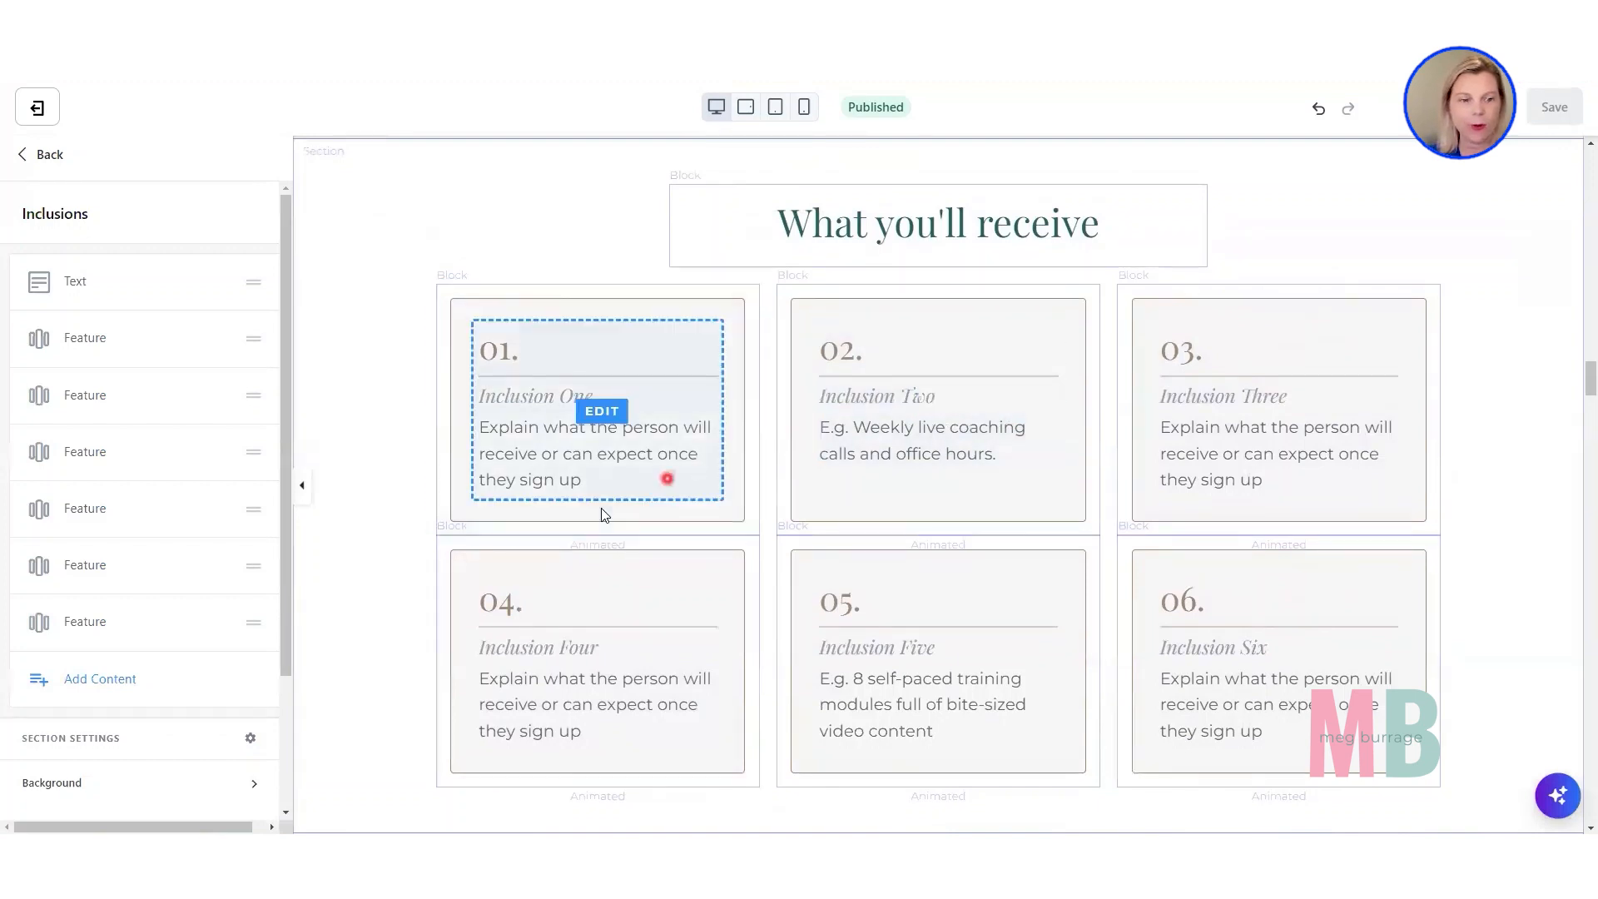
pyautogui.scroll(-3, 231, 690)
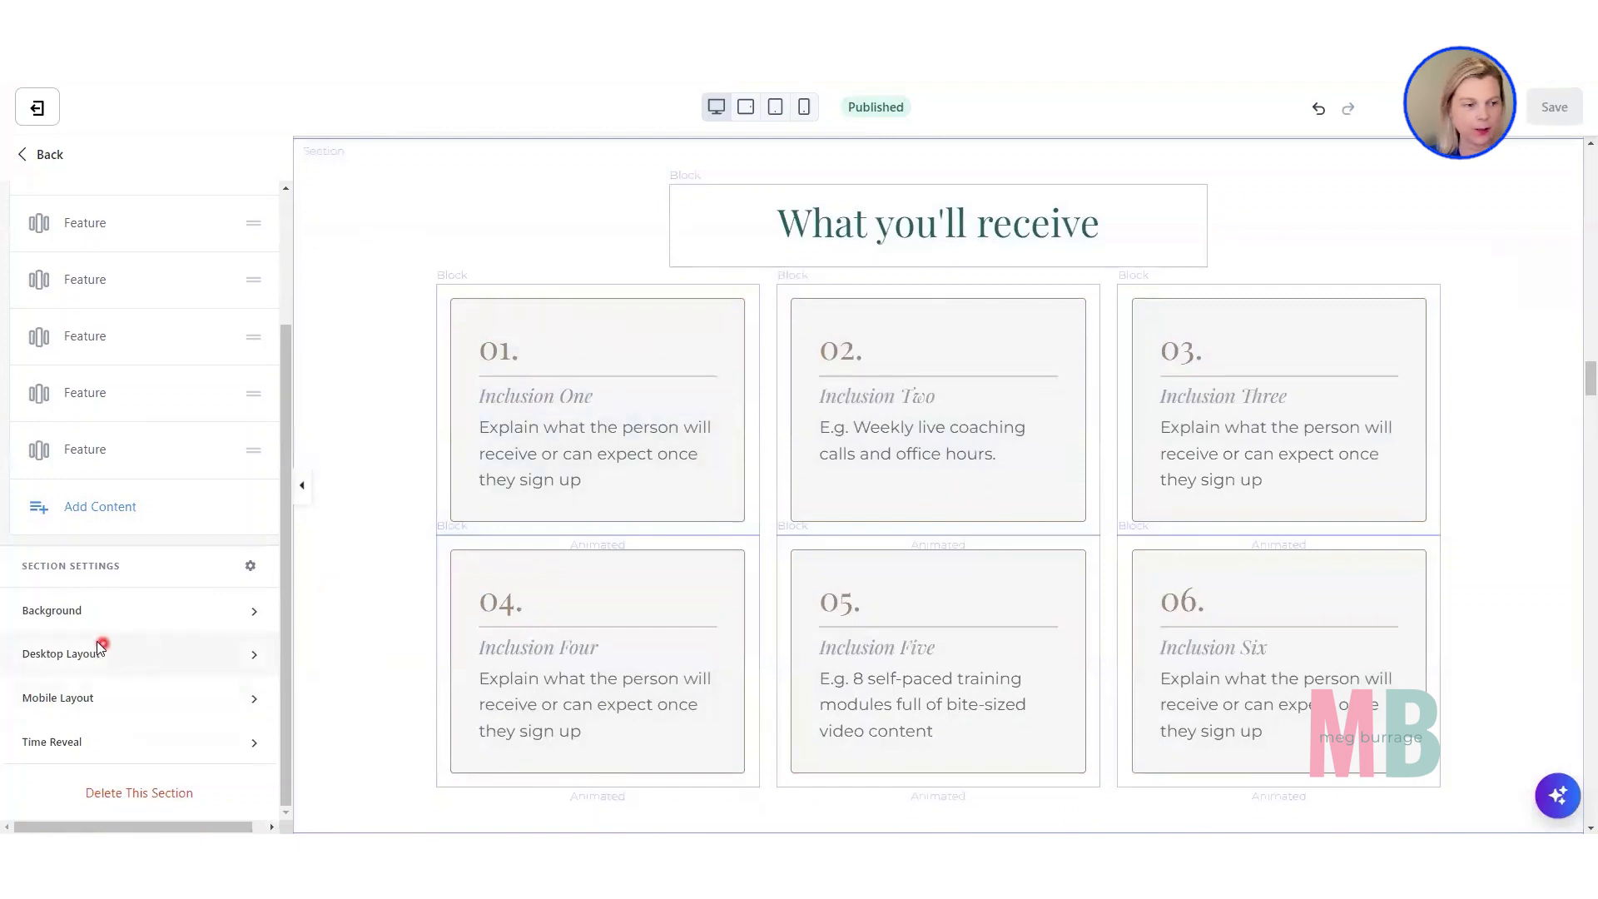
pyautogui.click(61, 656)
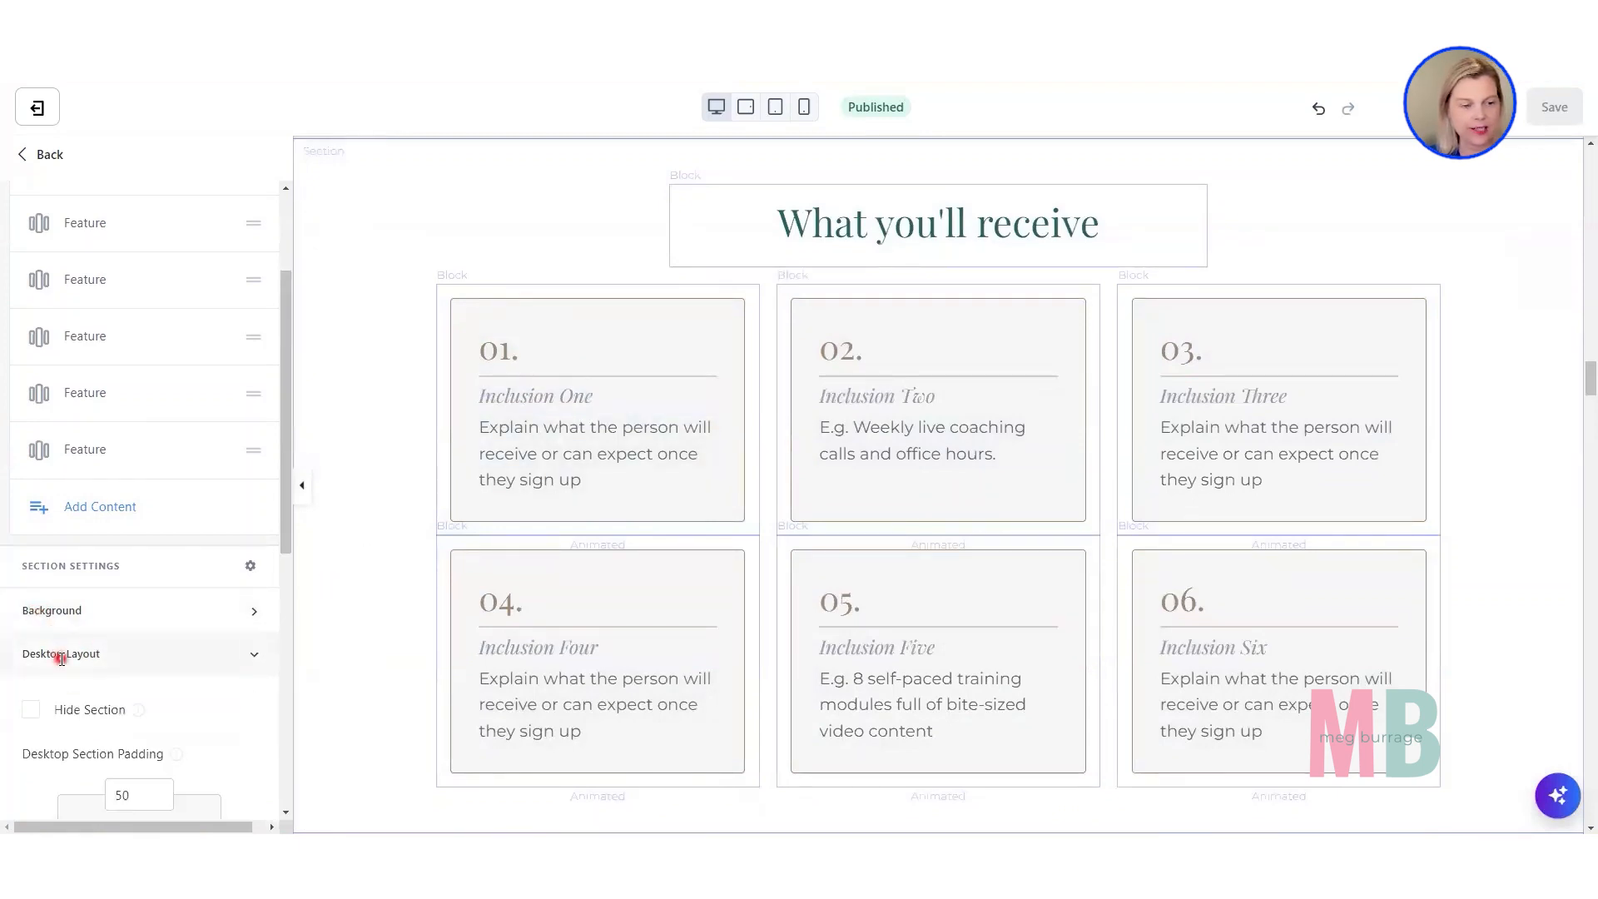
pyautogui.scroll(-6, 61, 662)
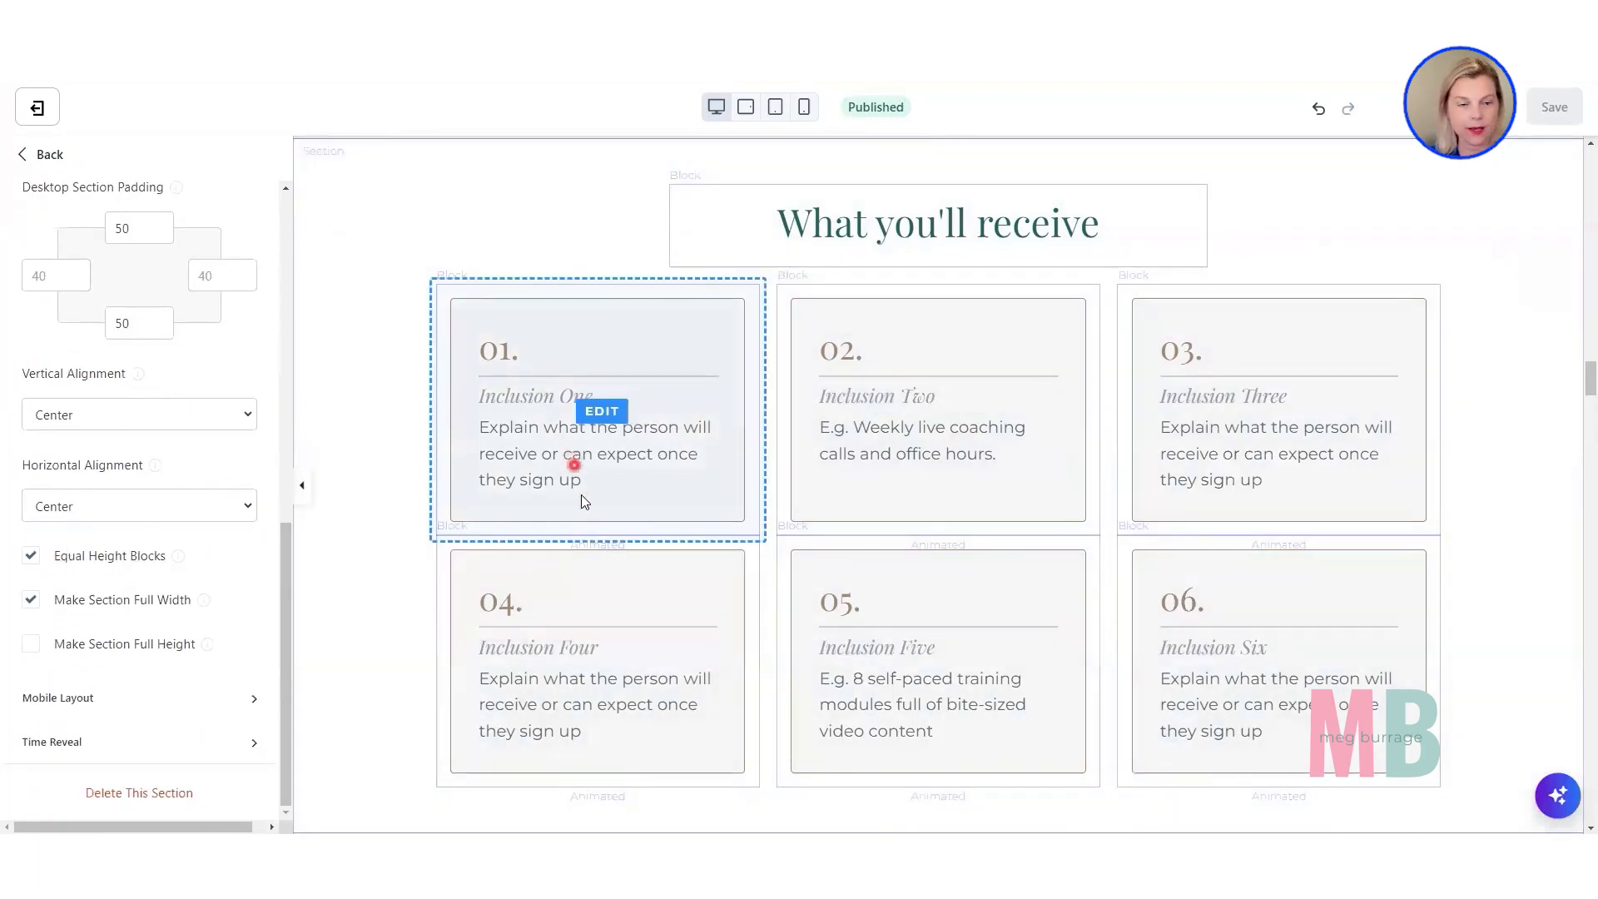
# Lengthen the Inclusion One card by pasting a second copy of its description sentence after the original text.
pyautogui.click(638, 471)
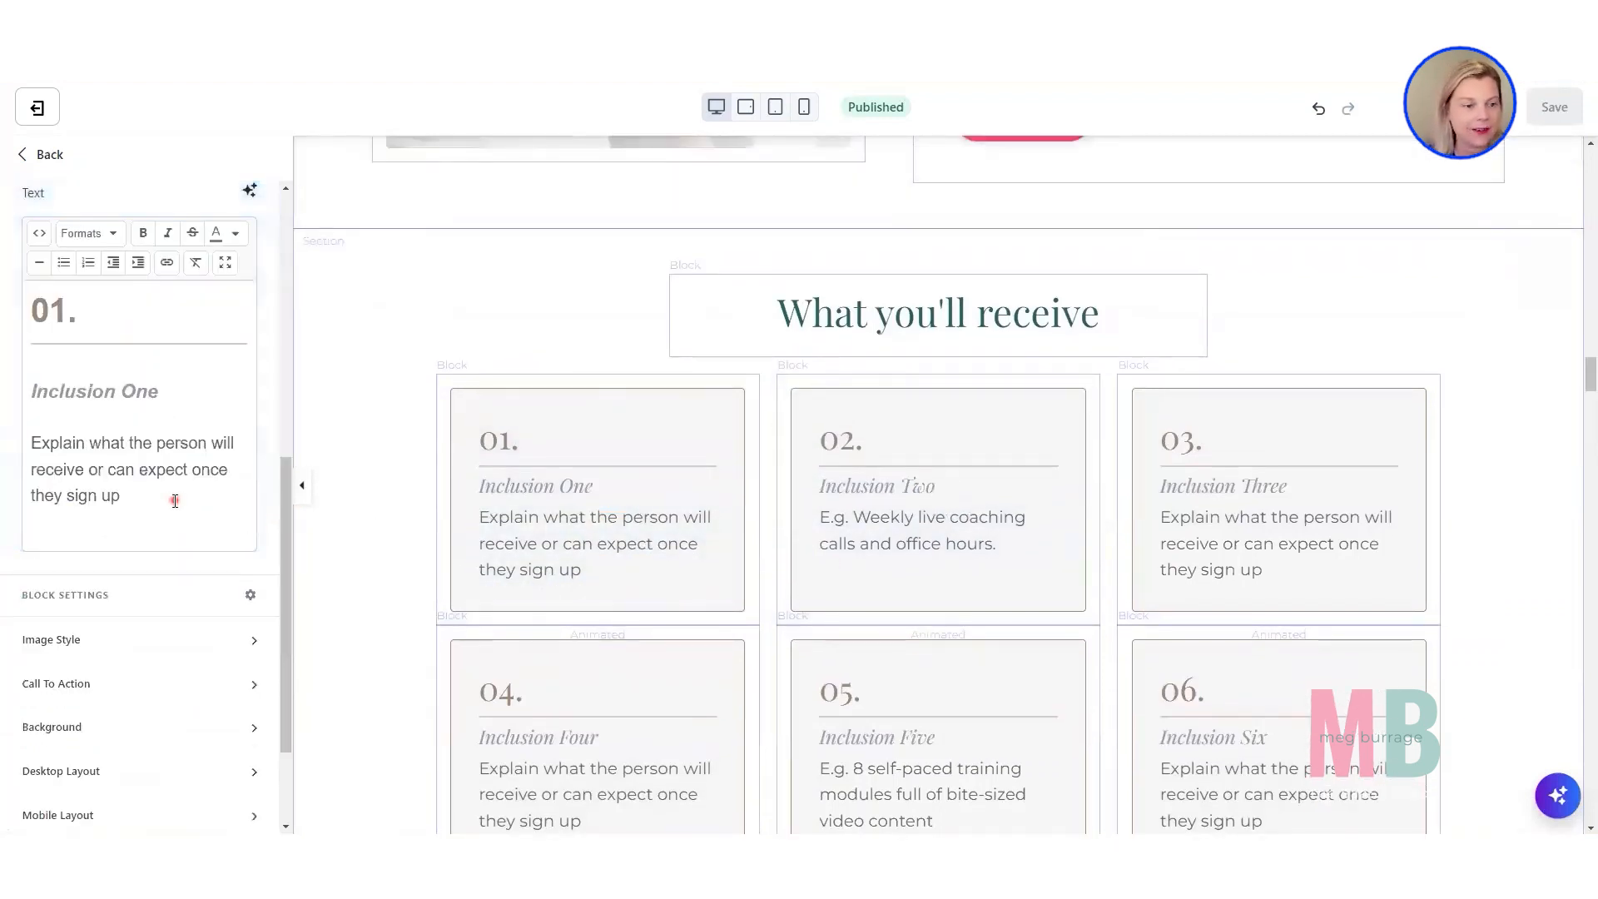
pyautogui.moveTo(171, 500); pyautogui.dragTo(12, 460)
pyautogui.moveTo(120, 496); pyautogui.dragTo(26, 438)
pyautogui.hotkey('ctrl', 'c')
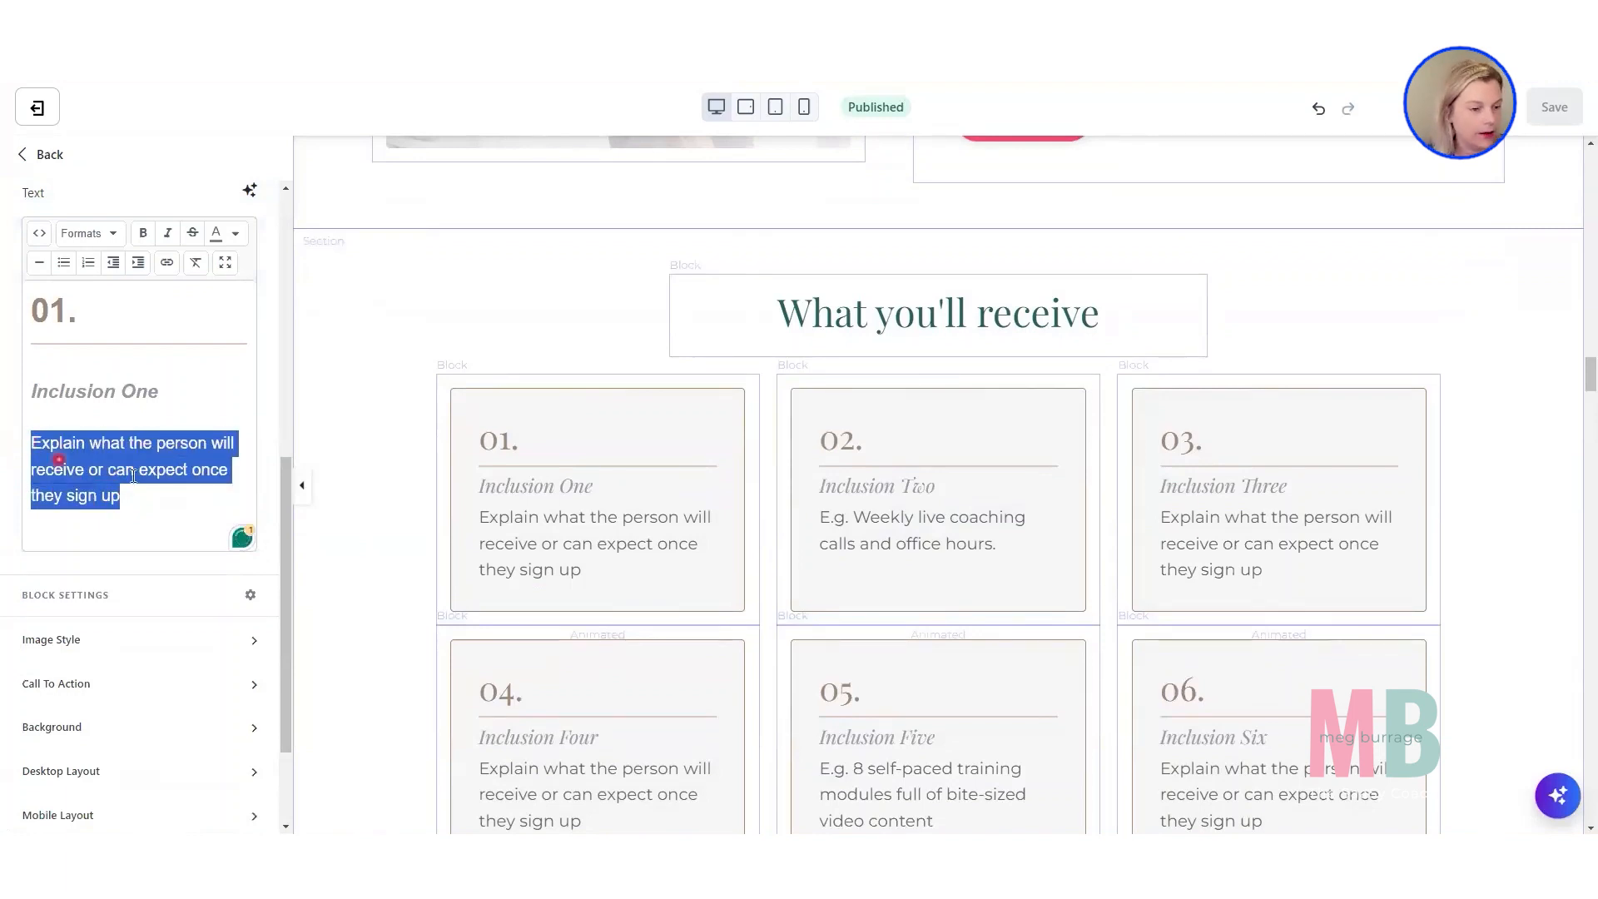
pyautogui.click(177, 508)
pyautogui.hotkey('ctrl', 'v')
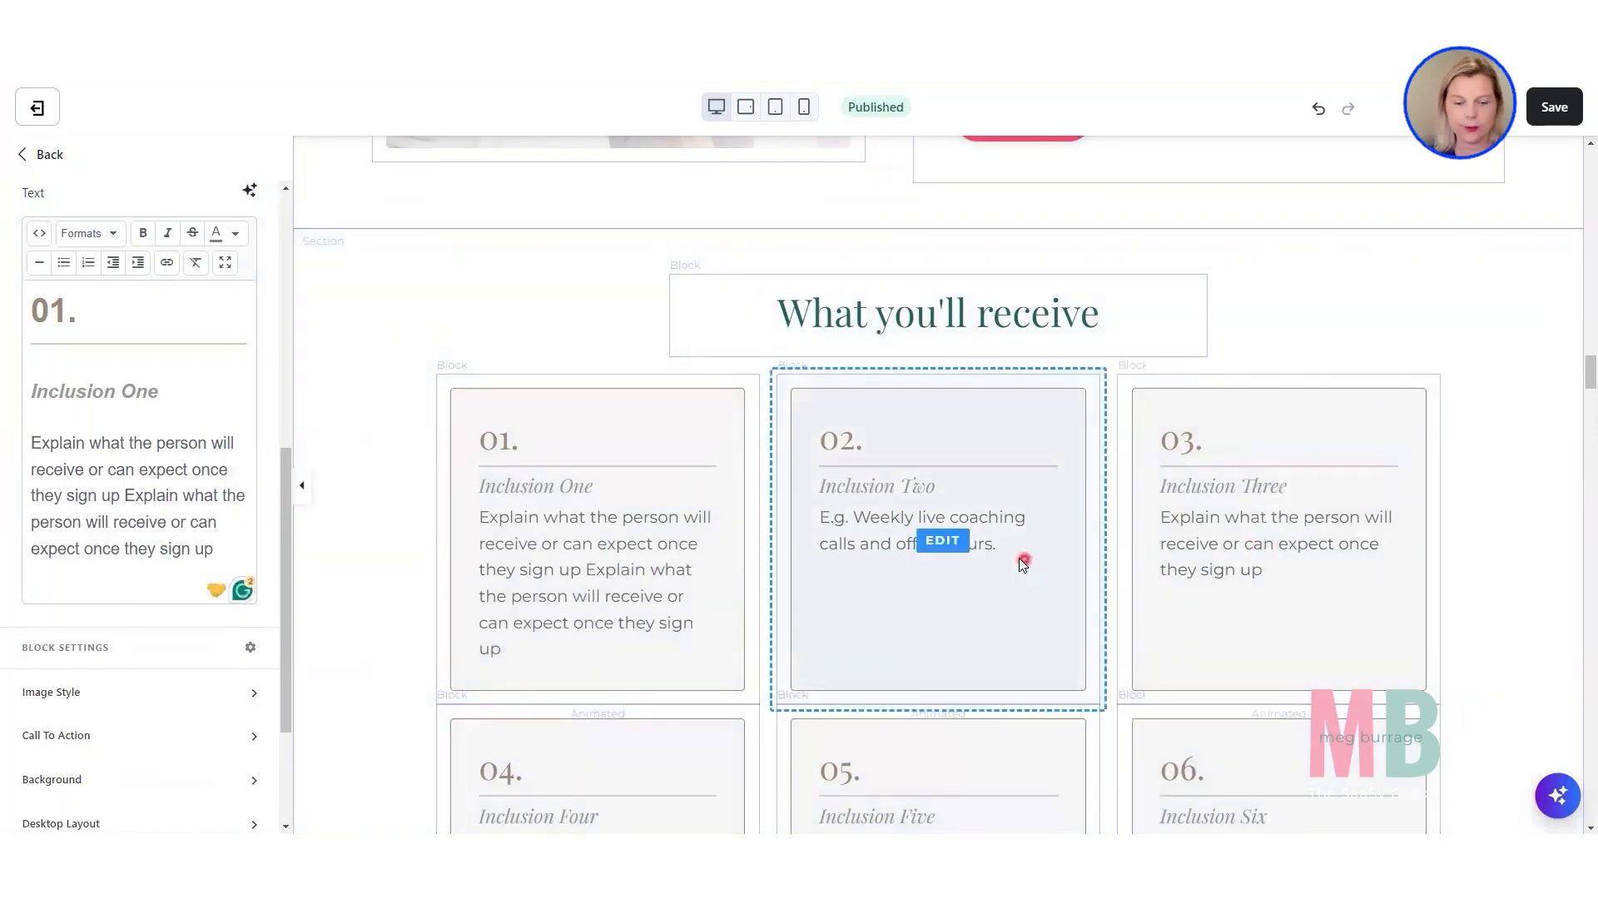
pyautogui.scroll(-1, 1022, 565)
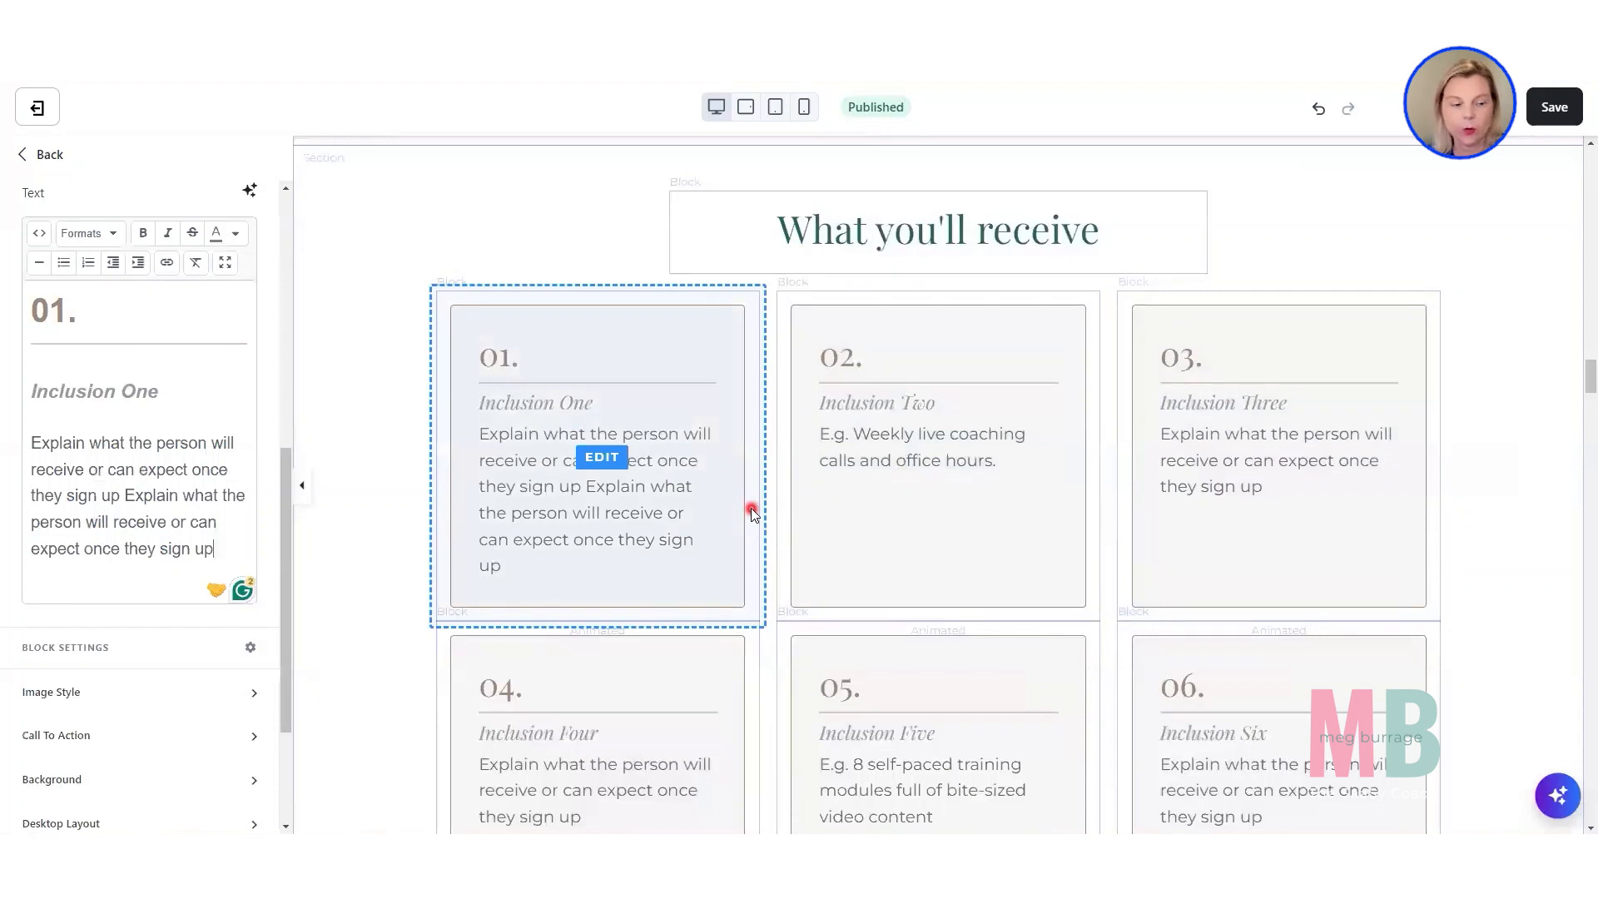
# Turn off Equal Height Blocks in the desktop layout of the "What you'll receive" section.
pyautogui.click(327, 643)
pyautogui.scroll(-3, 99, 697)
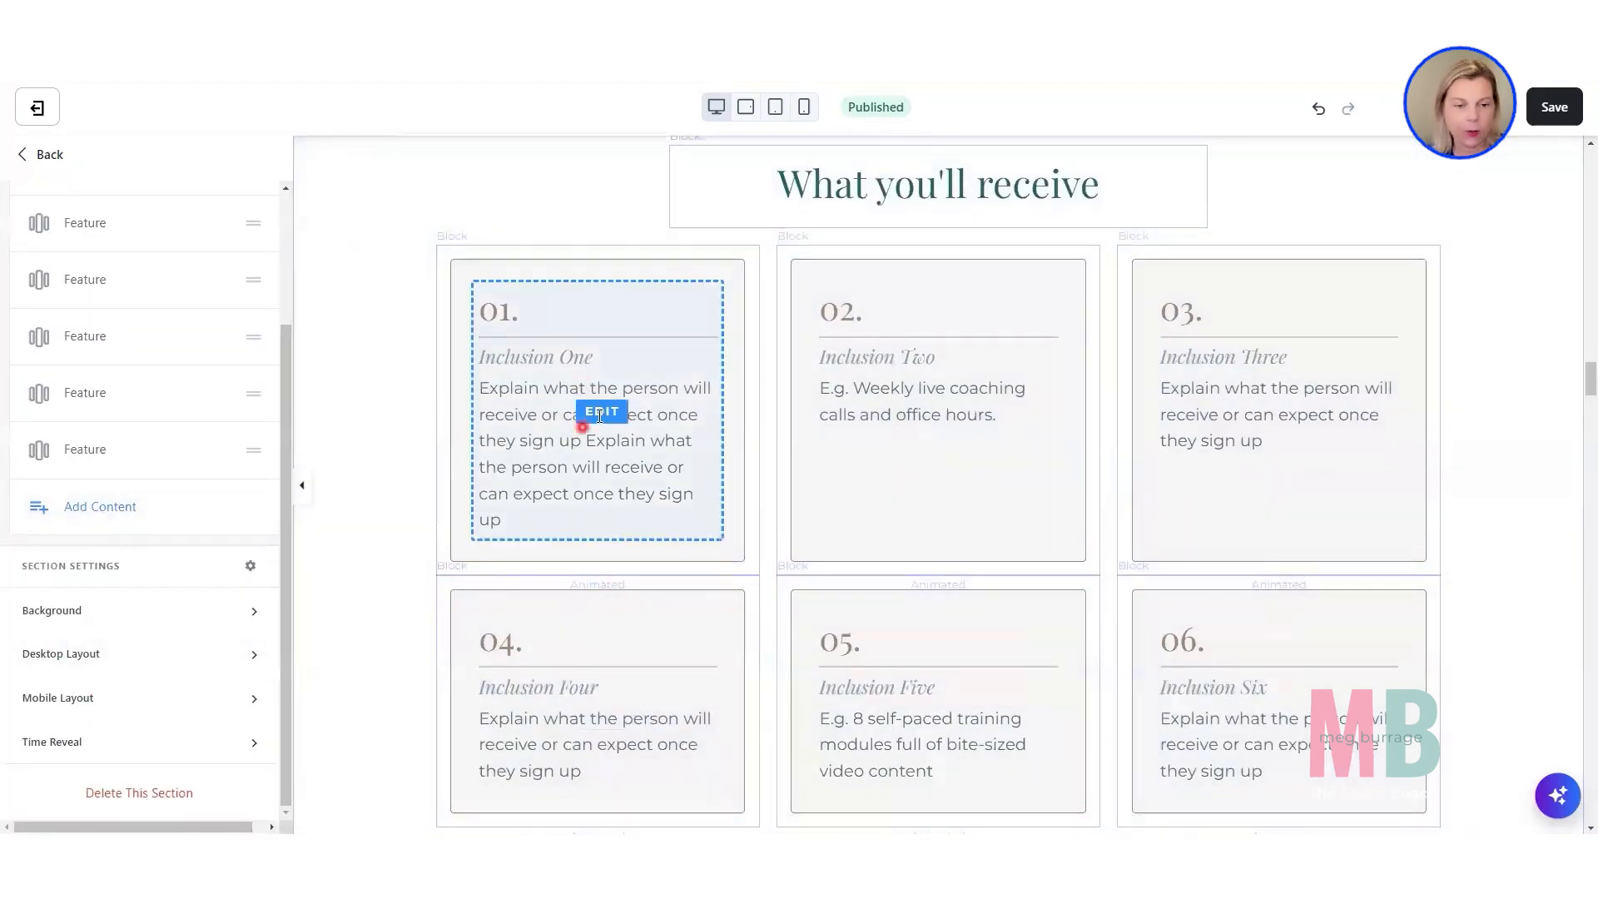
pyautogui.click(87, 650)
pyautogui.scroll(-5, 80, 648)
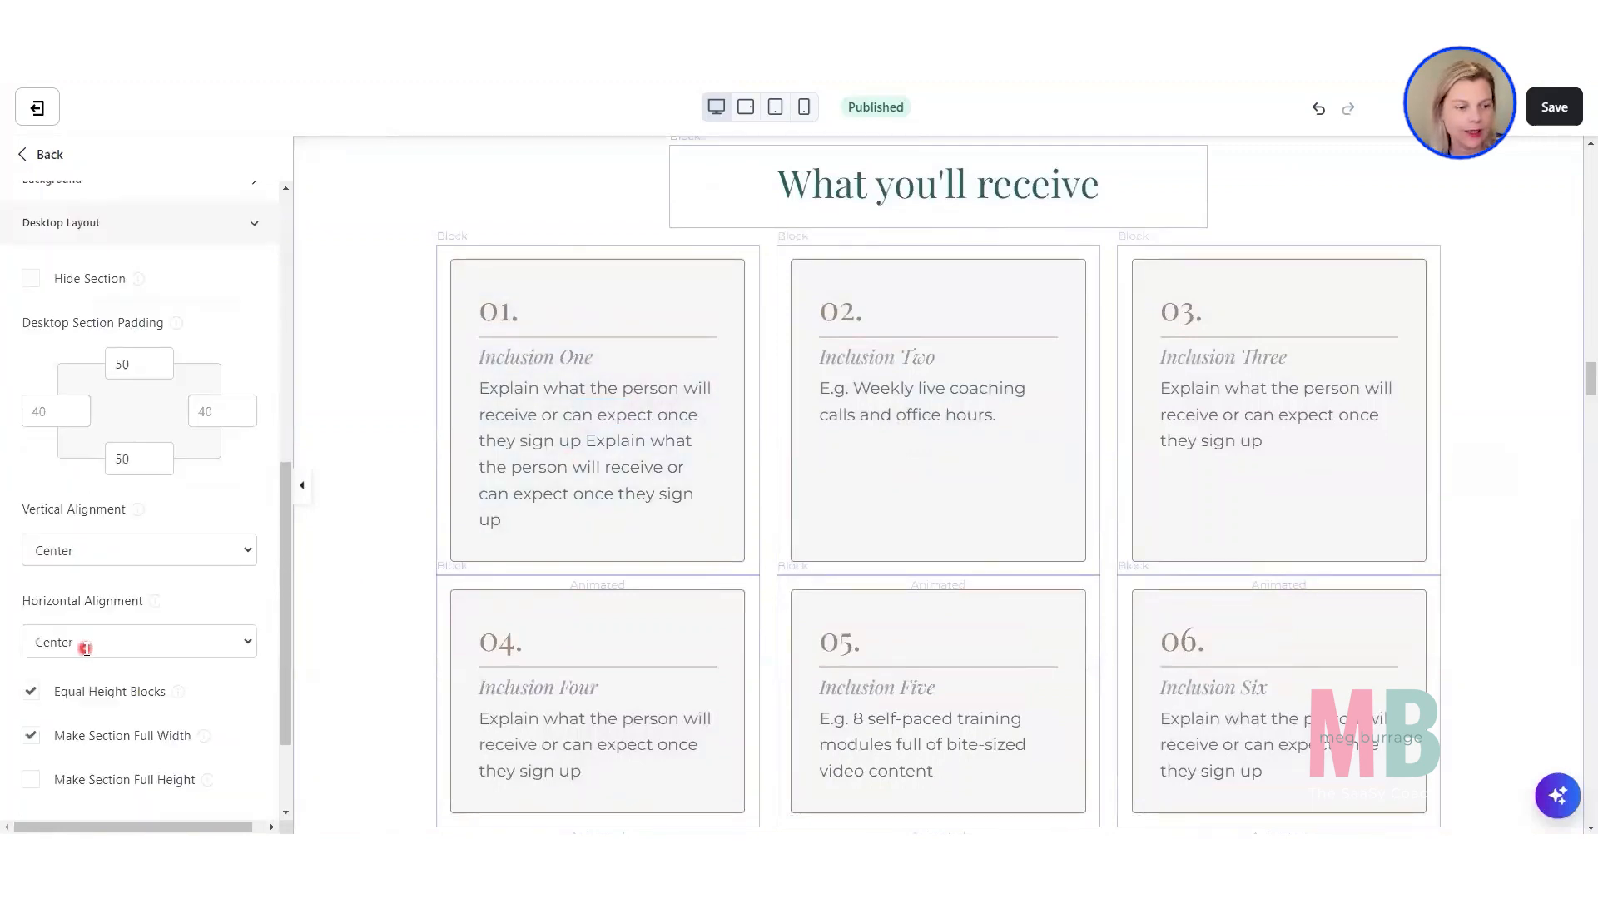
pyautogui.click(33, 624)
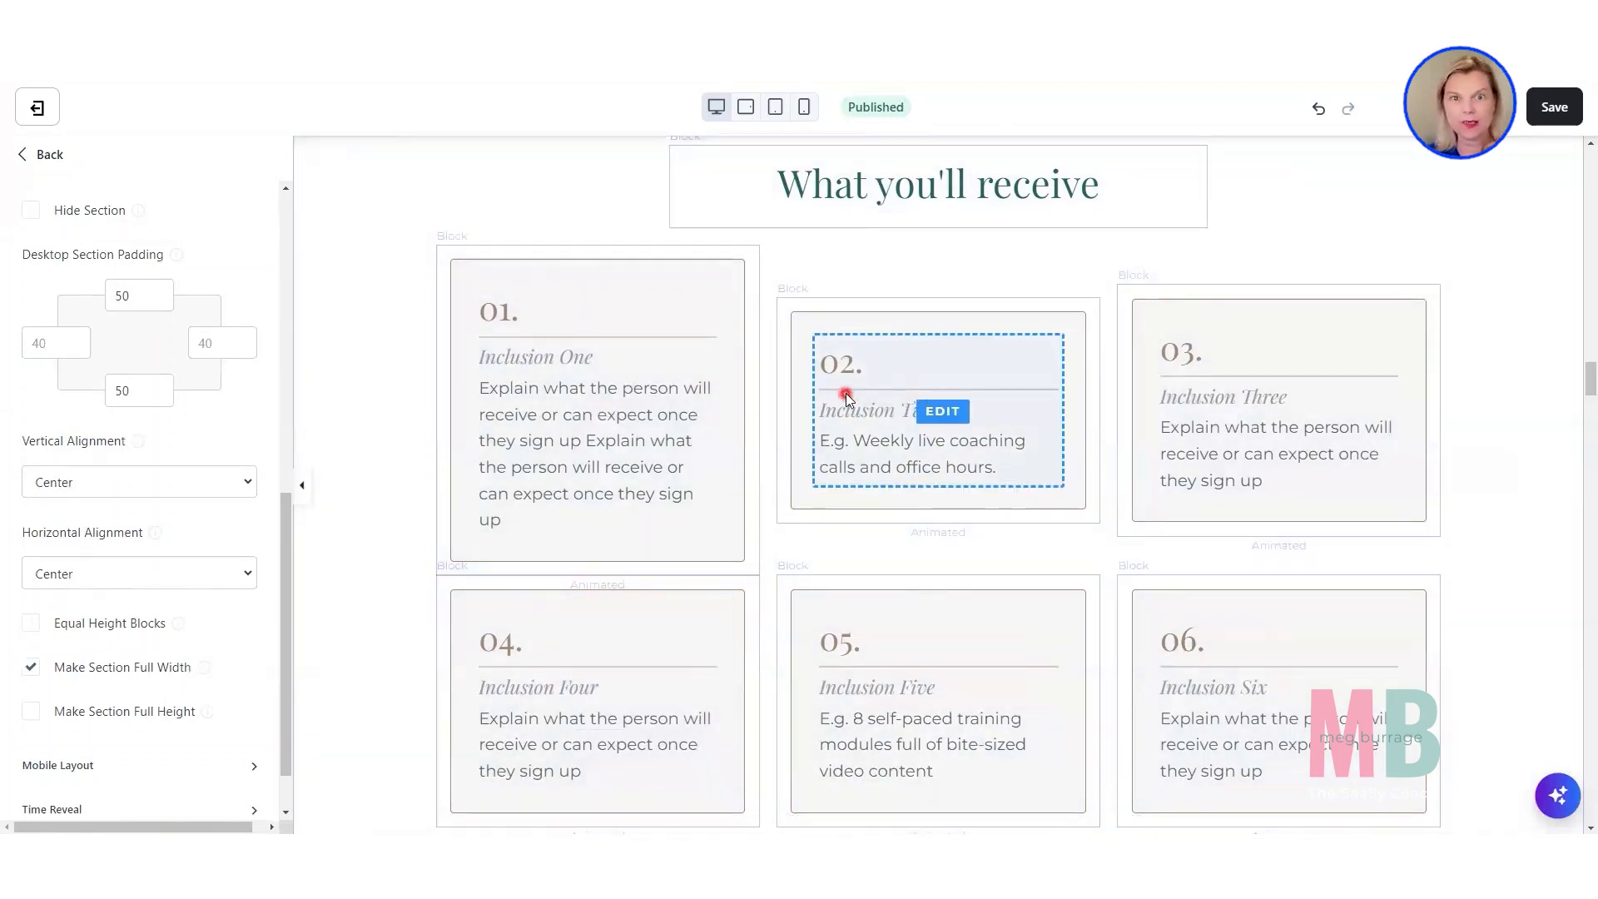
# Compare the inclusion cards' uneven heights and turn Equal Height Blocks back on for the section.
pyautogui.scroll(2, 164, 503)
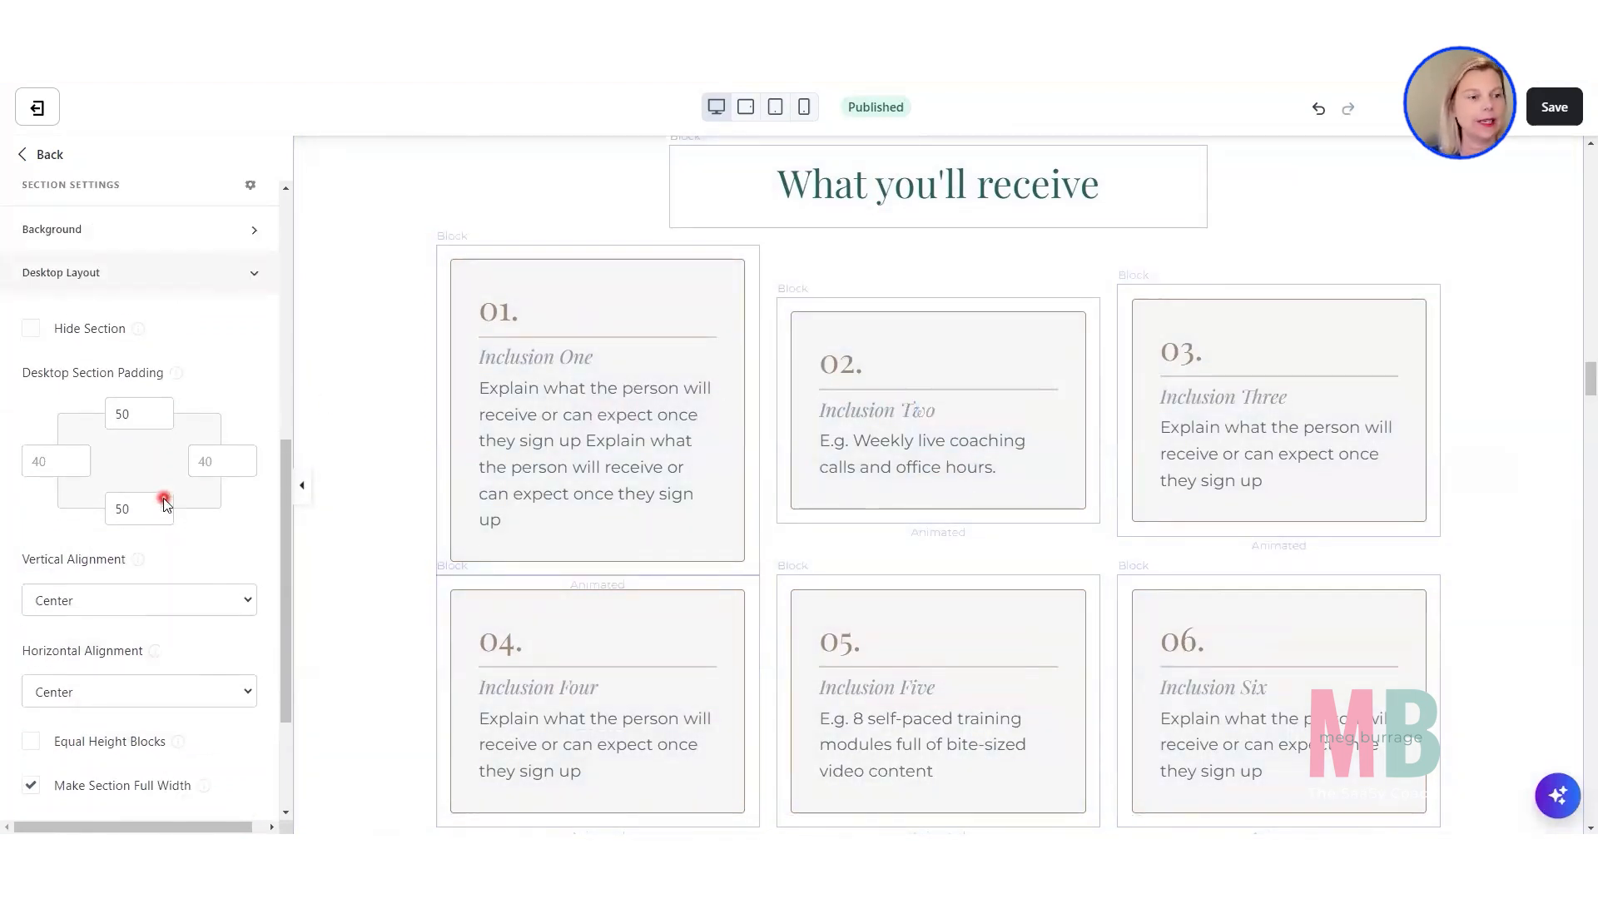
pyautogui.scroll(3, 158, 499)
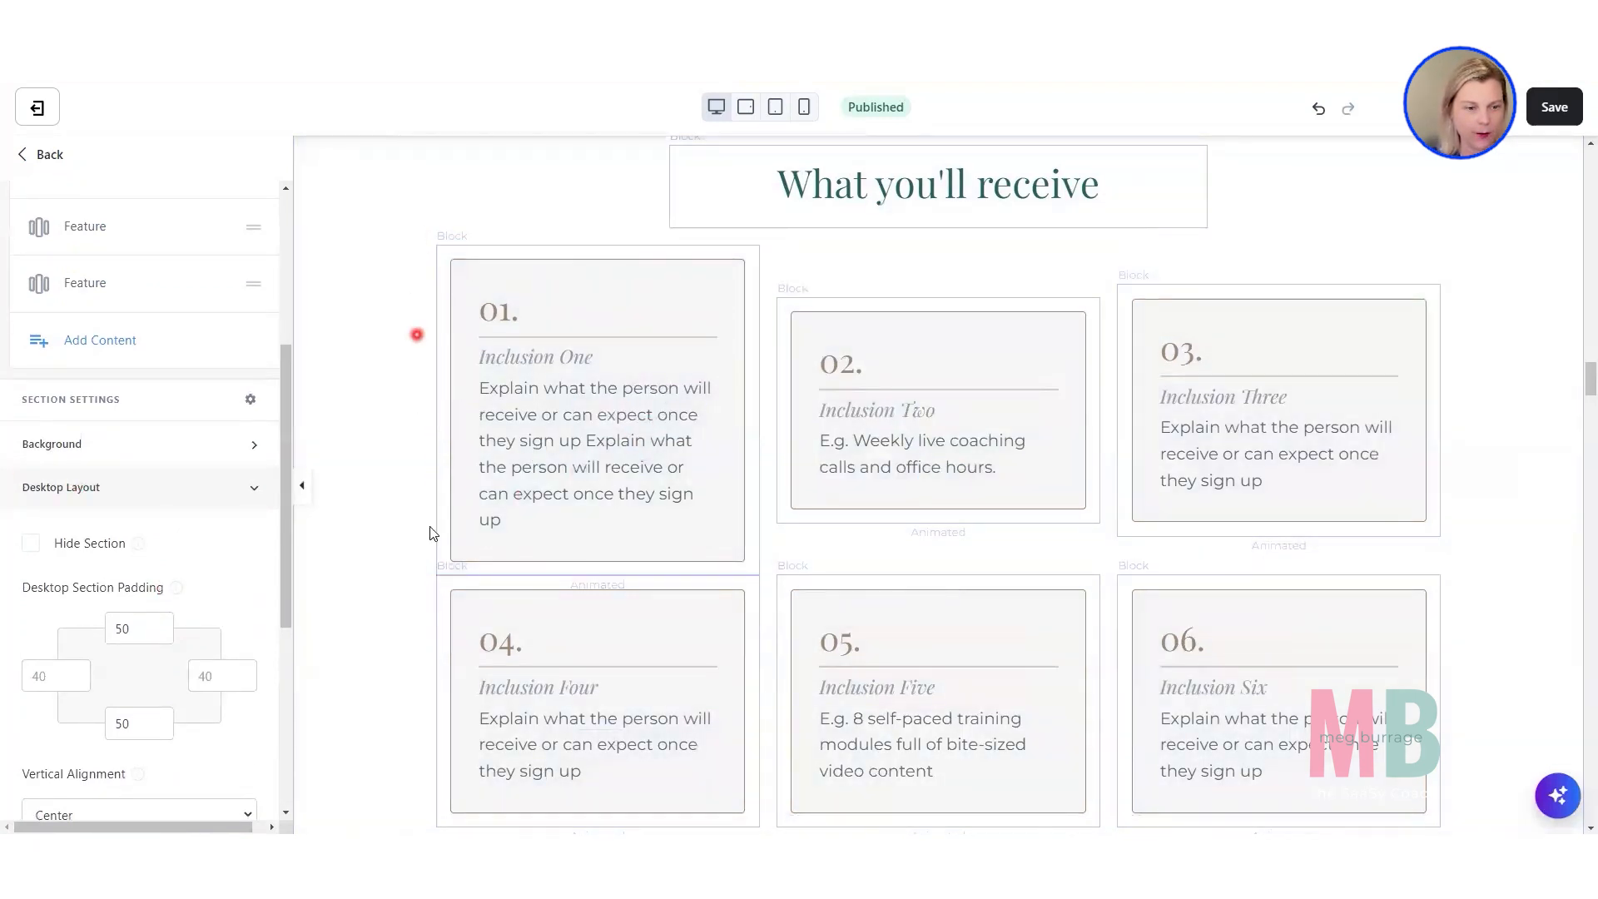
pyautogui.scroll(-5, 208, 620)
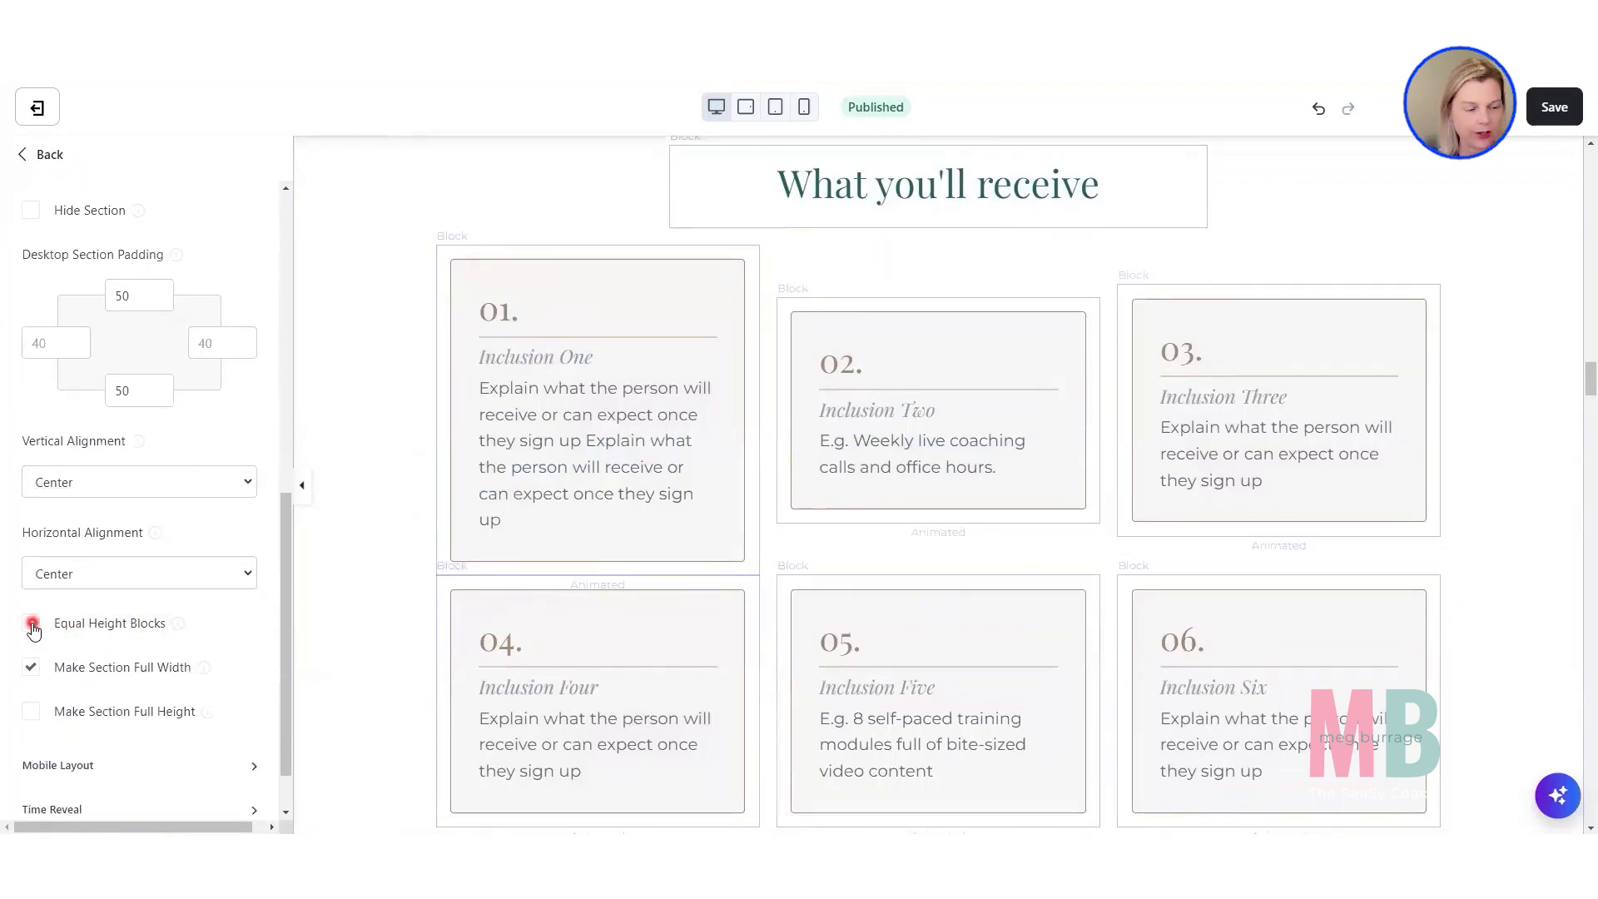
pyautogui.click(32, 626)
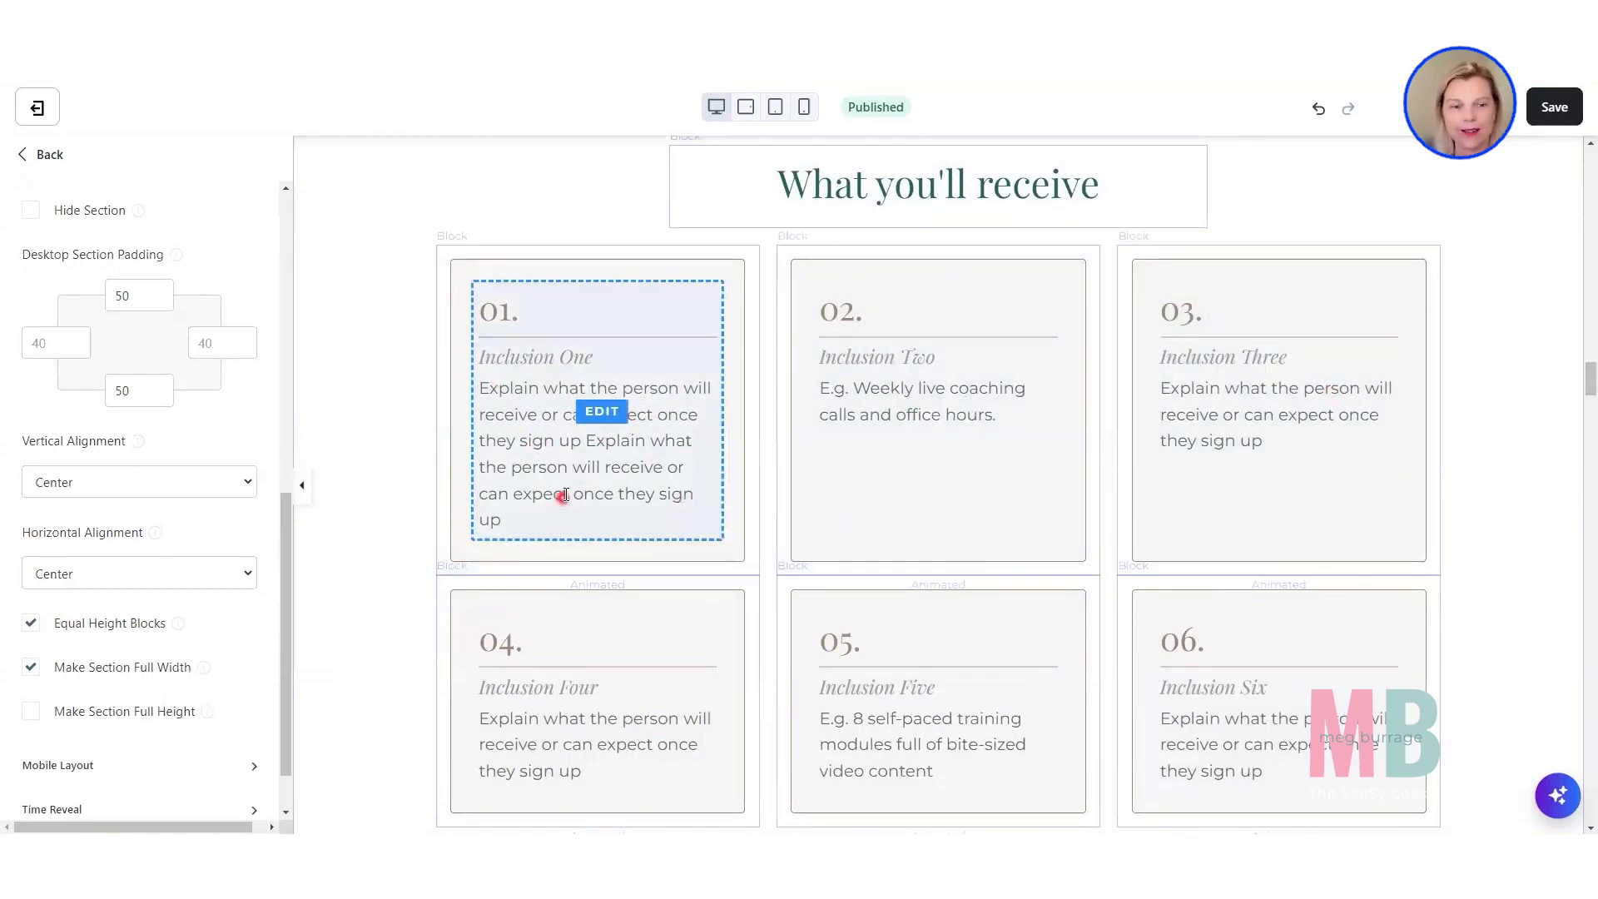
# Delete the repeated description sentence from the Inclusion One card's text.
pyautogui.click(537, 494)
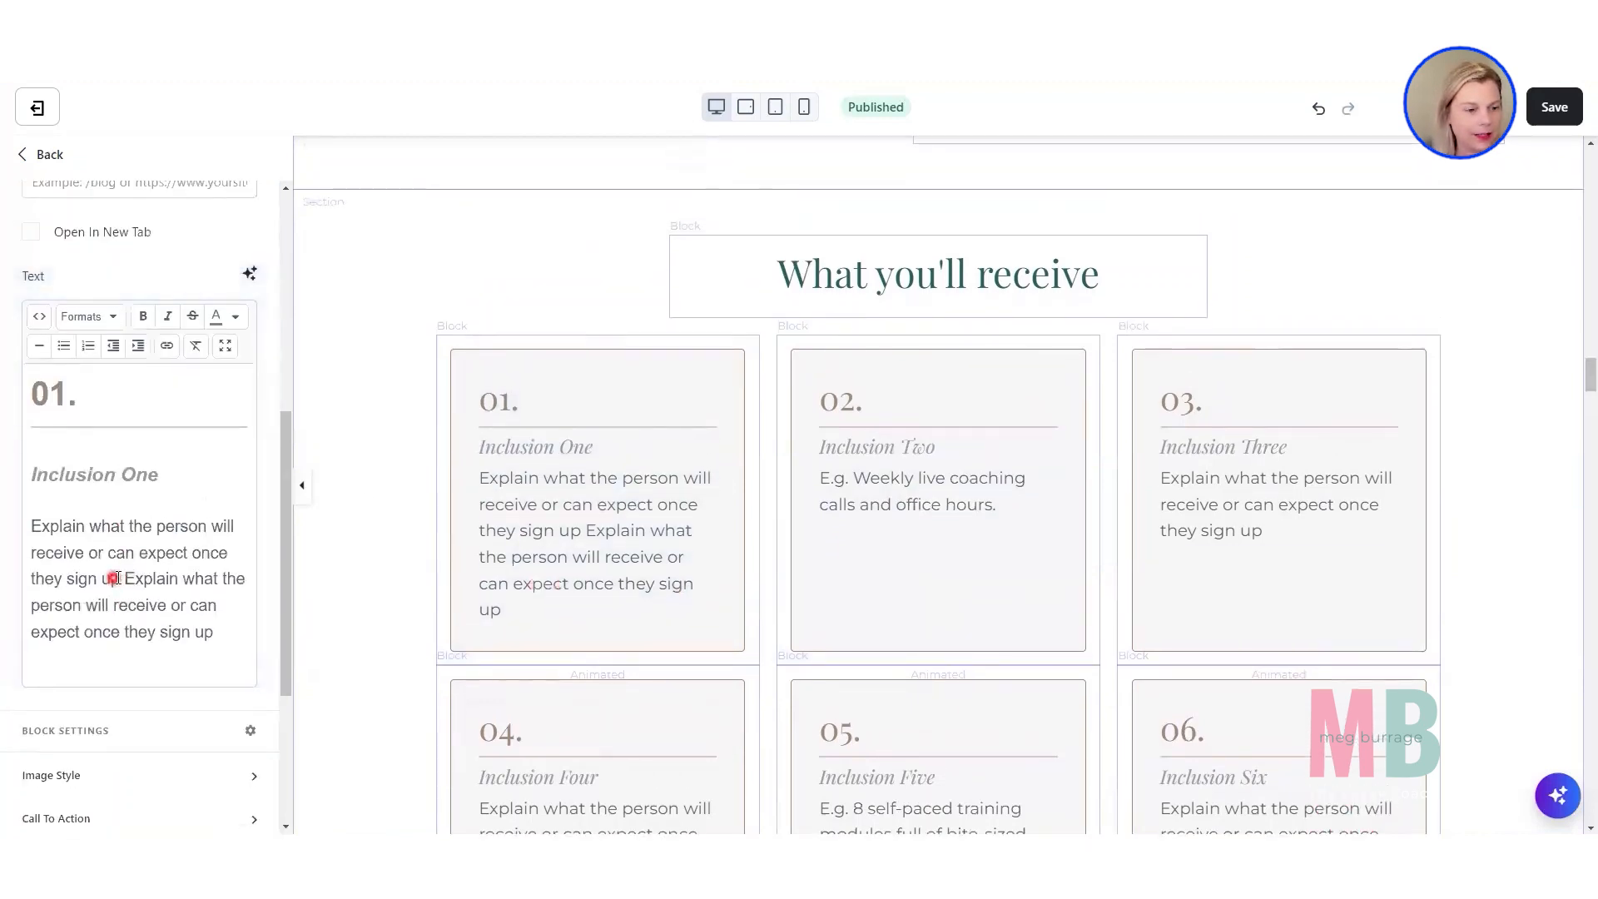
pyautogui.moveTo(123, 579); pyautogui.dragTo(230, 650)
pyautogui.press('BackSpace')
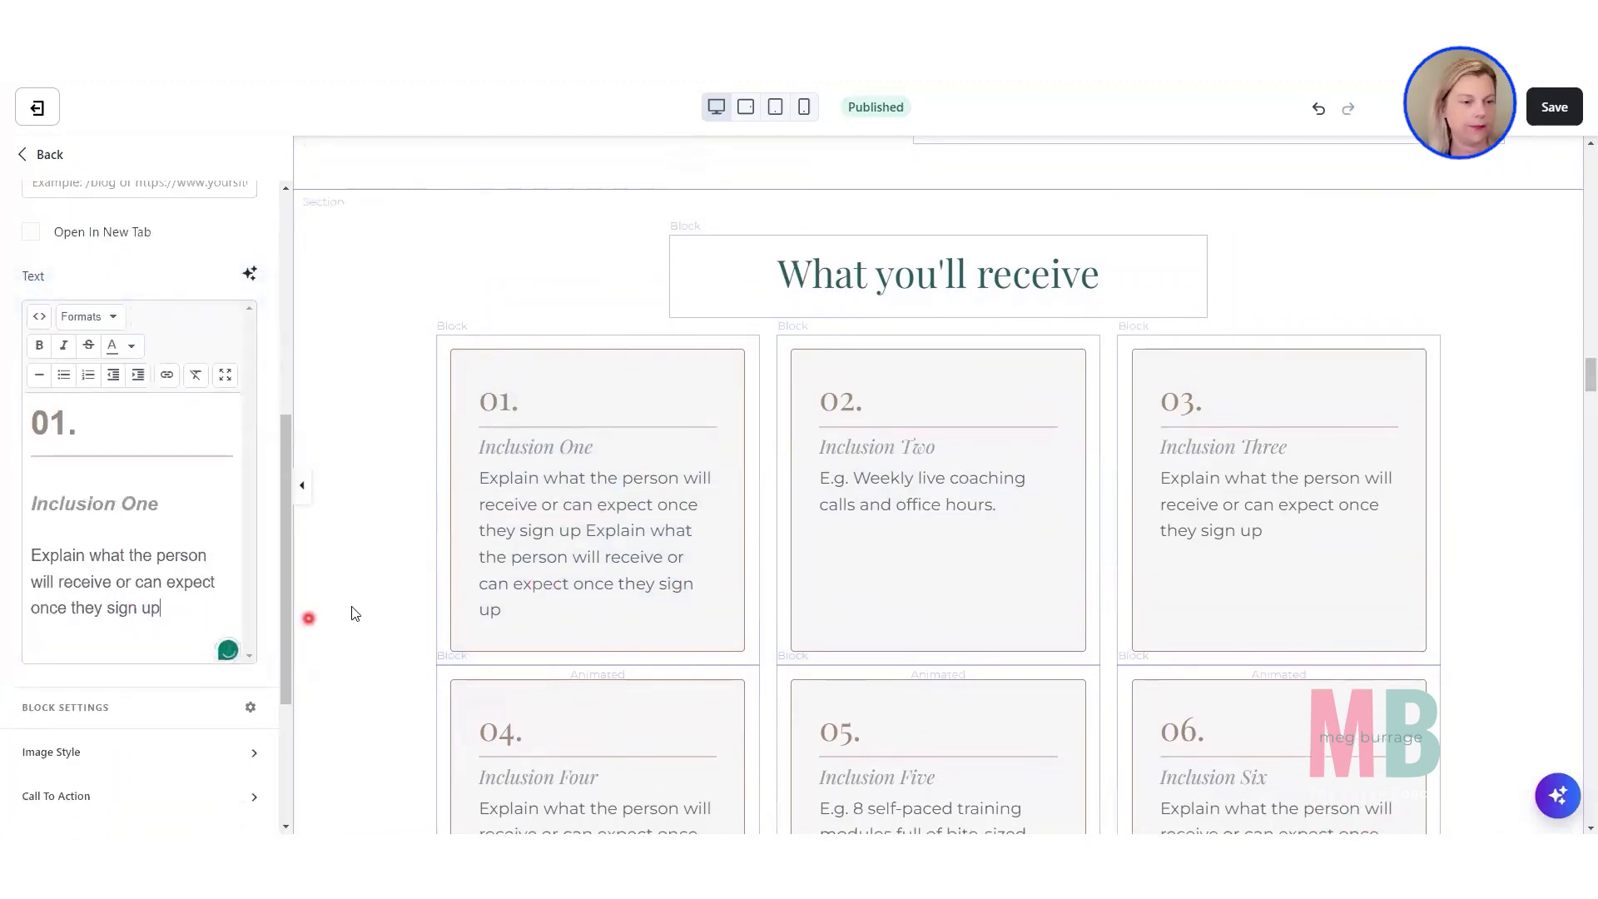
# Open the "What my students are saying" section and examine its Desktop Layout settings, including Equal Height Blocks.
pyautogui.scroll(-2, 408, 557)
pyautogui.scroll(-10, 410, 558)
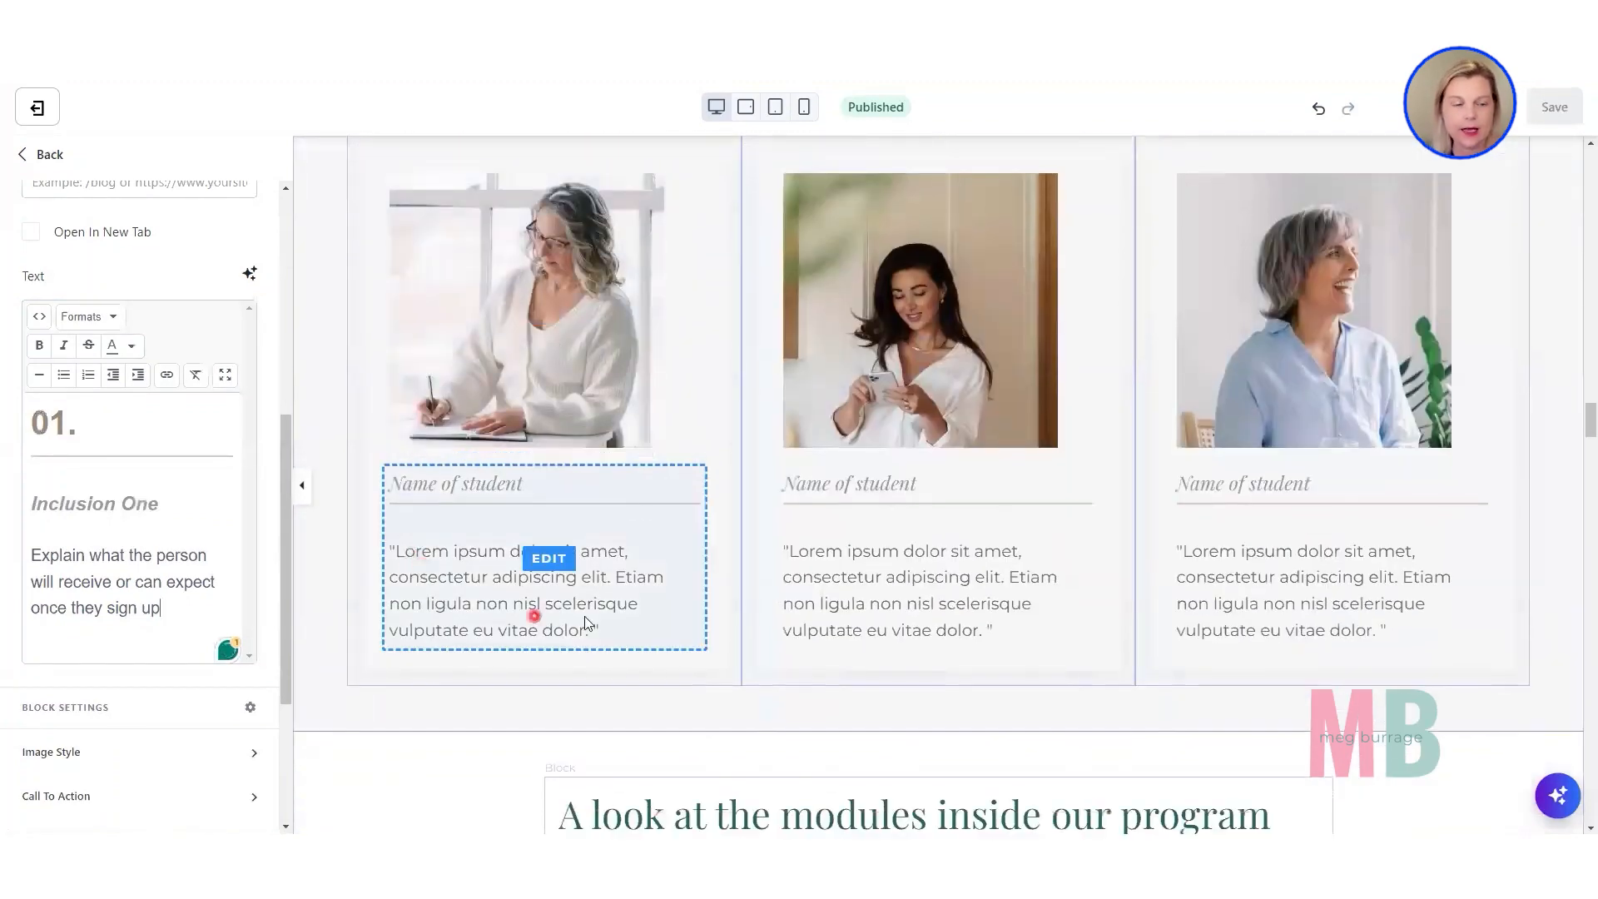
pyautogui.click(341, 594)
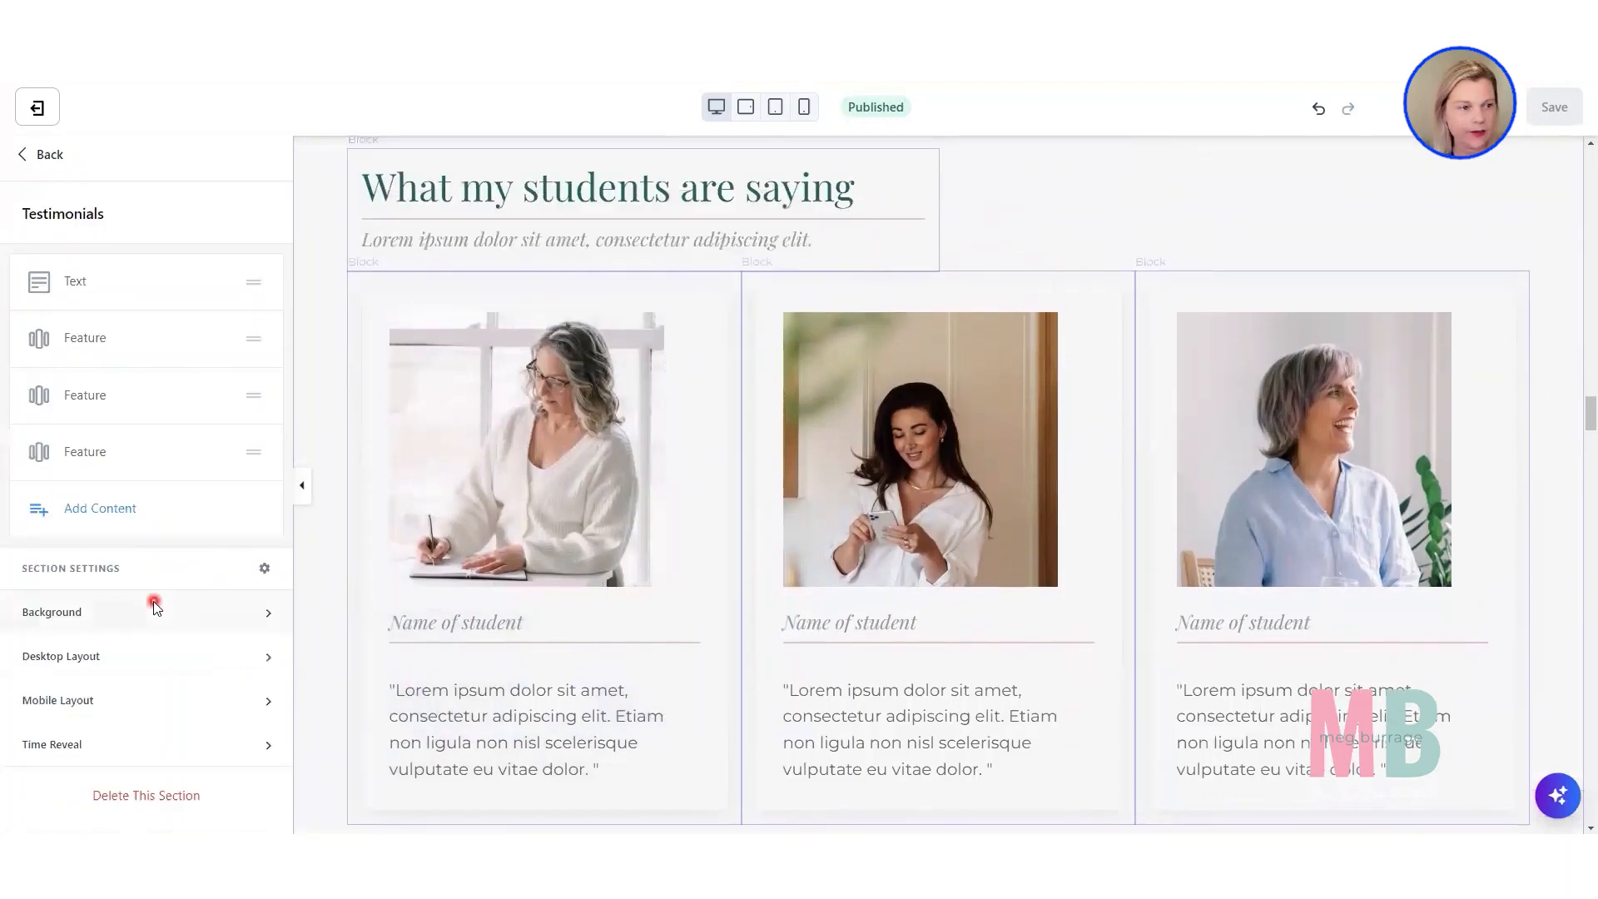
pyautogui.click(89, 657)
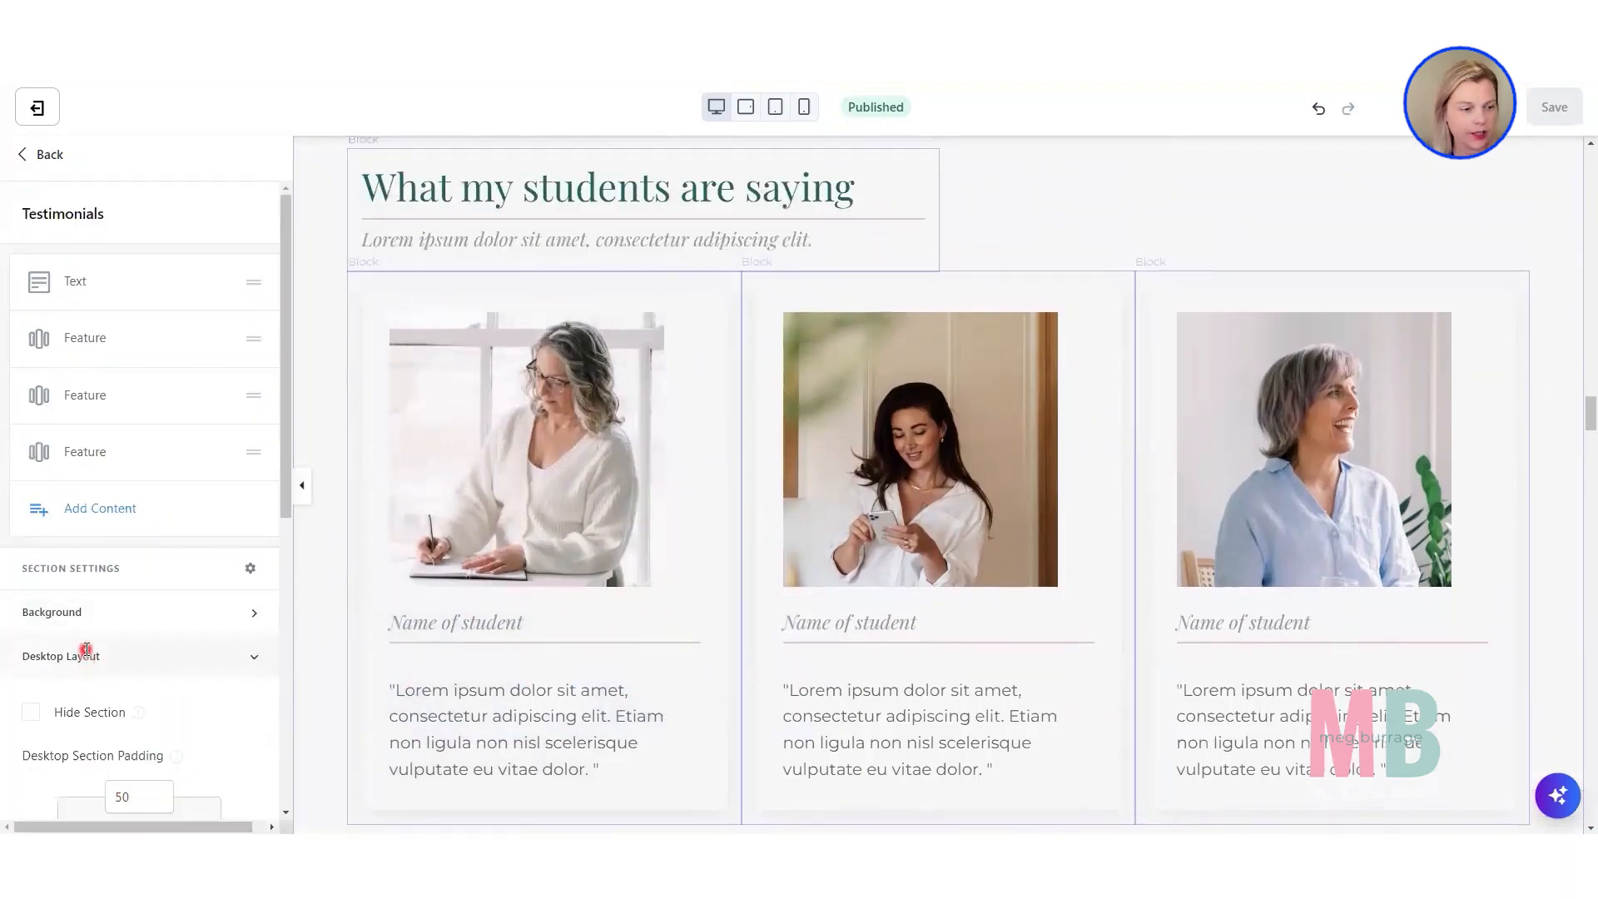
pyautogui.scroll(-5, 83, 649)
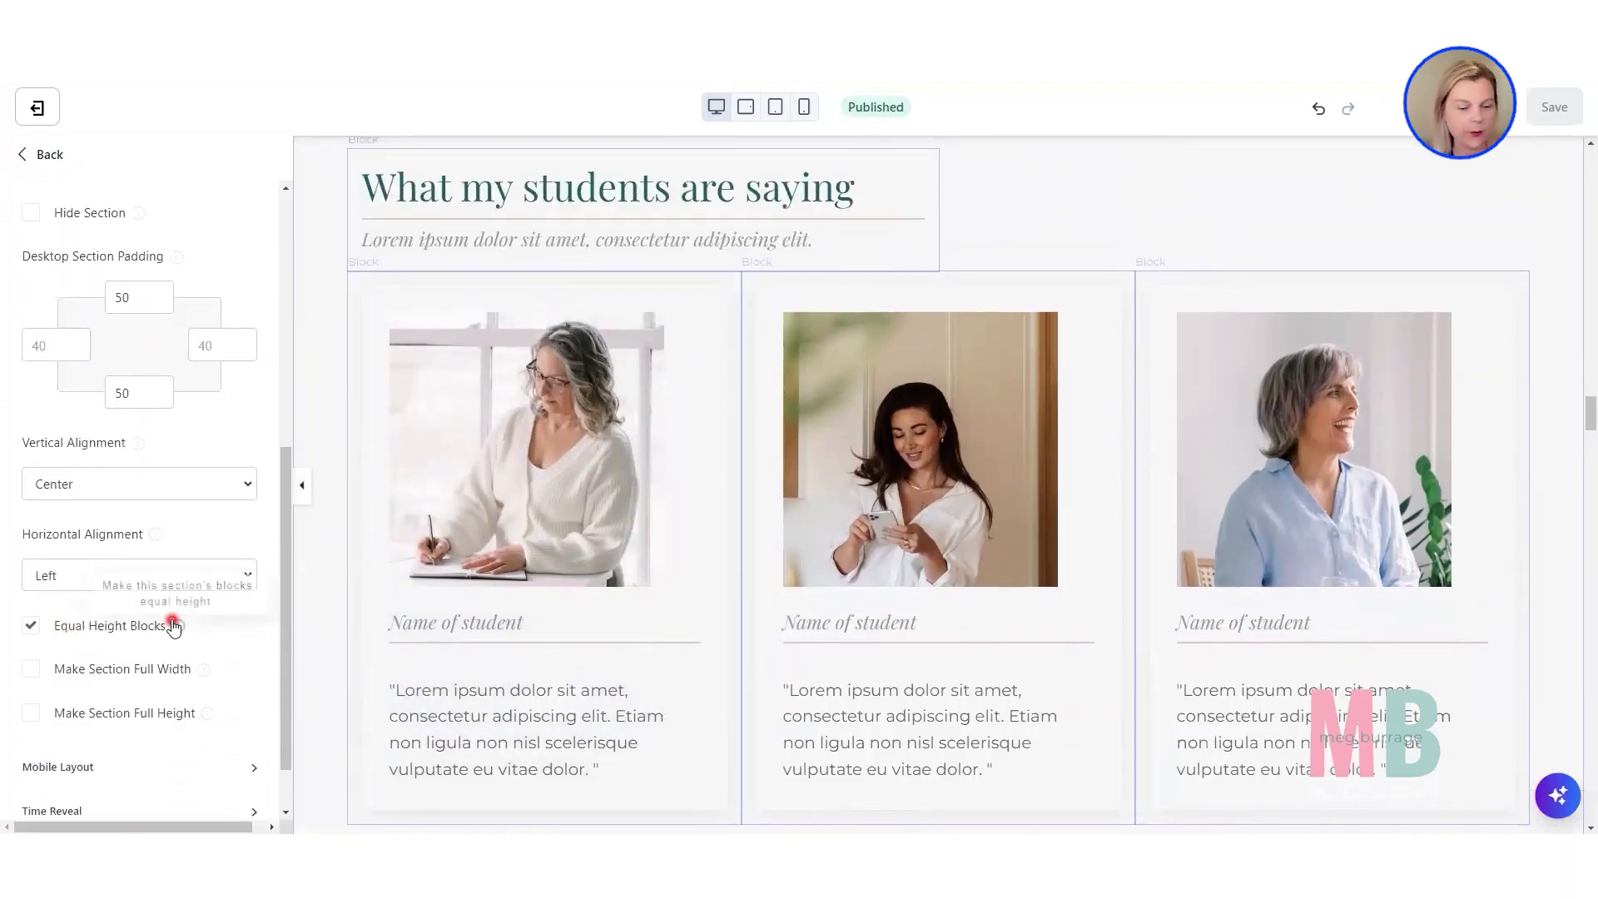
pyautogui.scroll(-3, 454, 763)
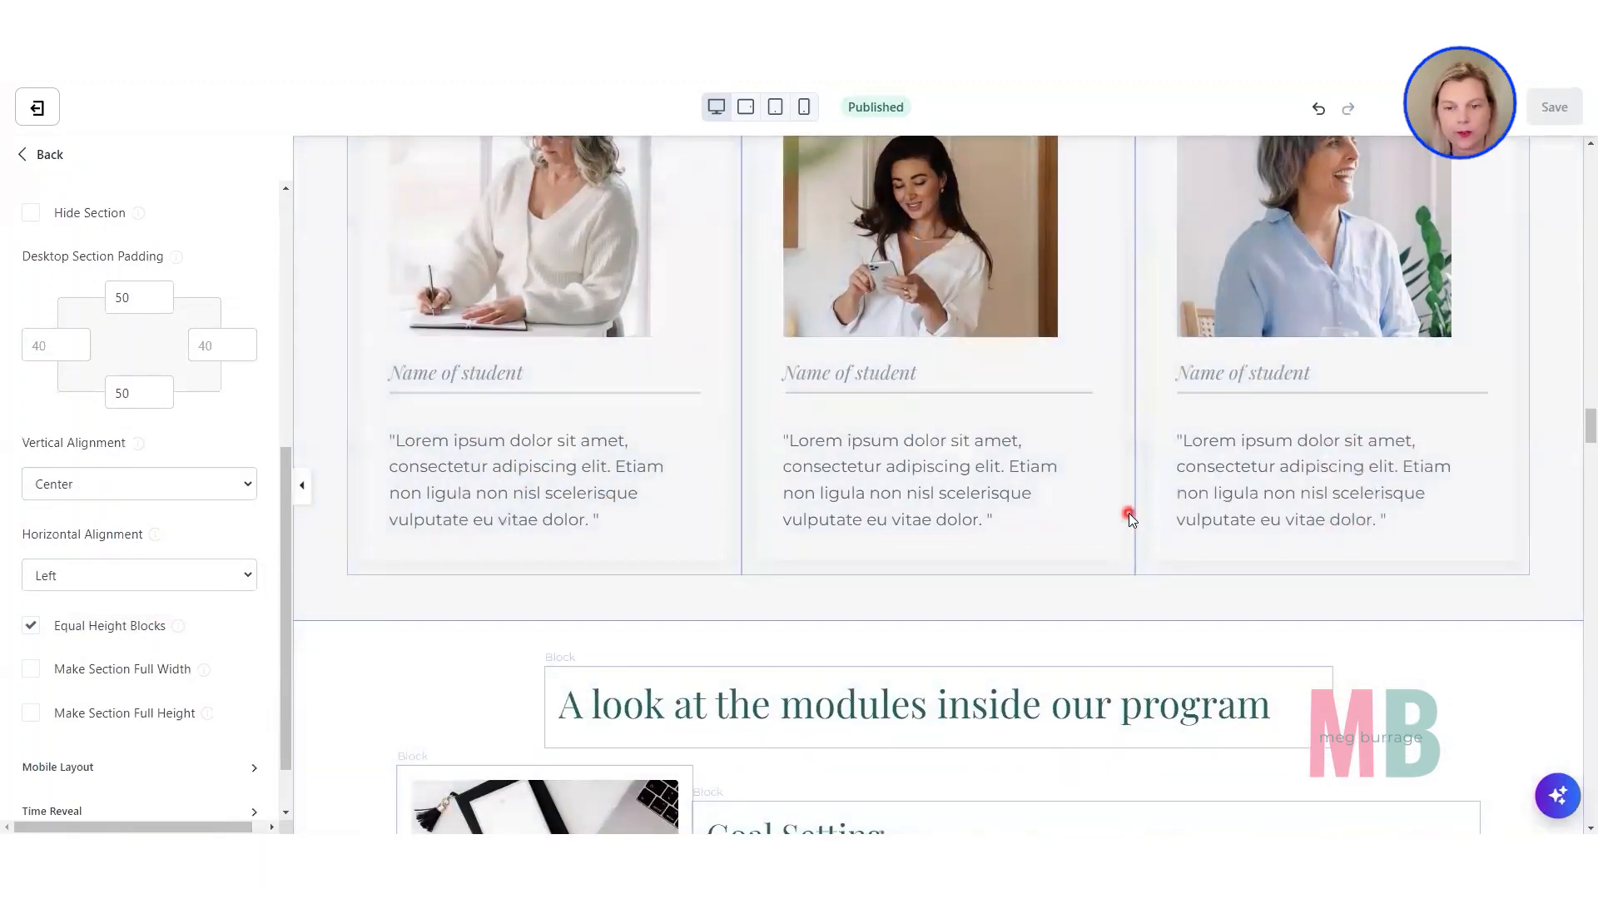
pyautogui.scroll(3, 1115, 516)
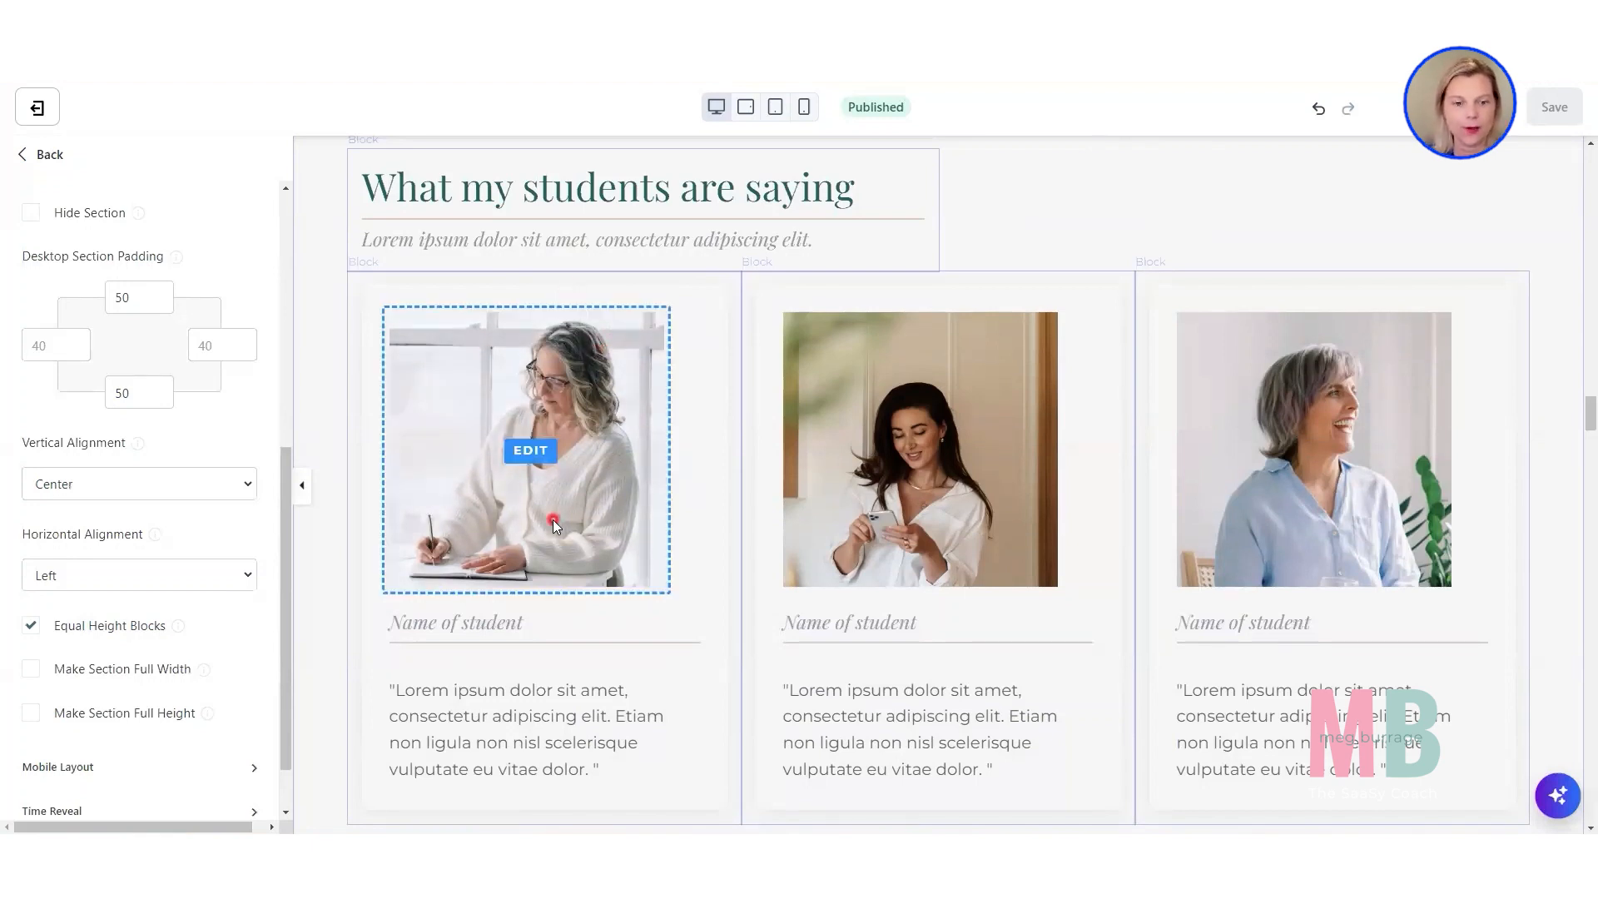
# Open the Program Investment section and show its hidden Easy Pay pricing card for three monthly payments.
pyautogui.scroll(-8, 551, 519)
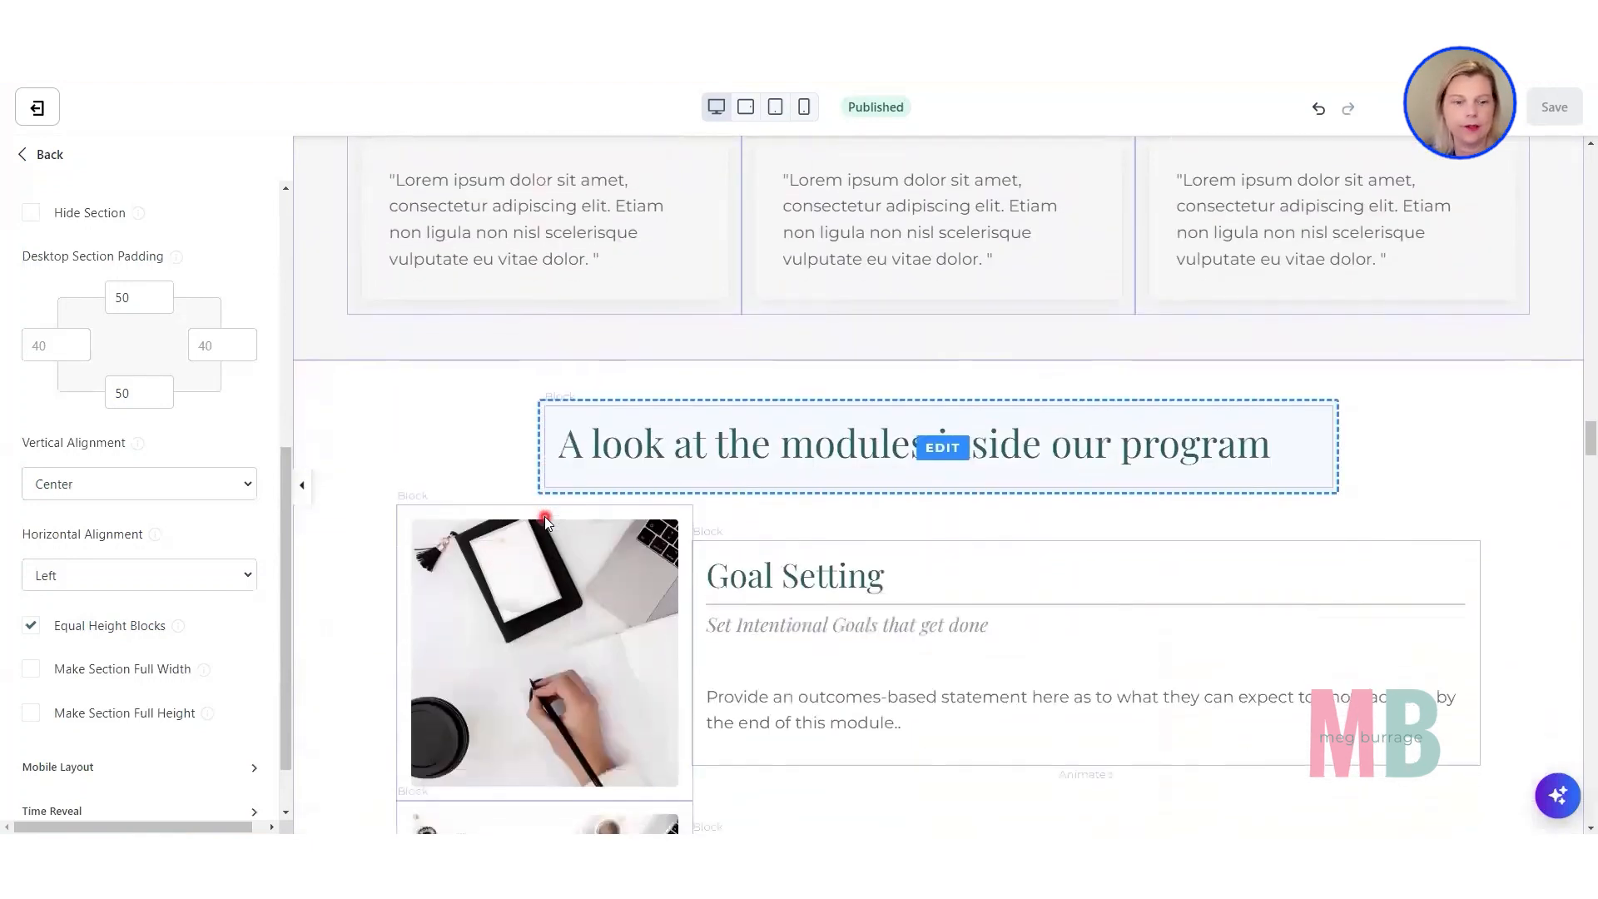
pyautogui.scroll(-6, 544, 516)
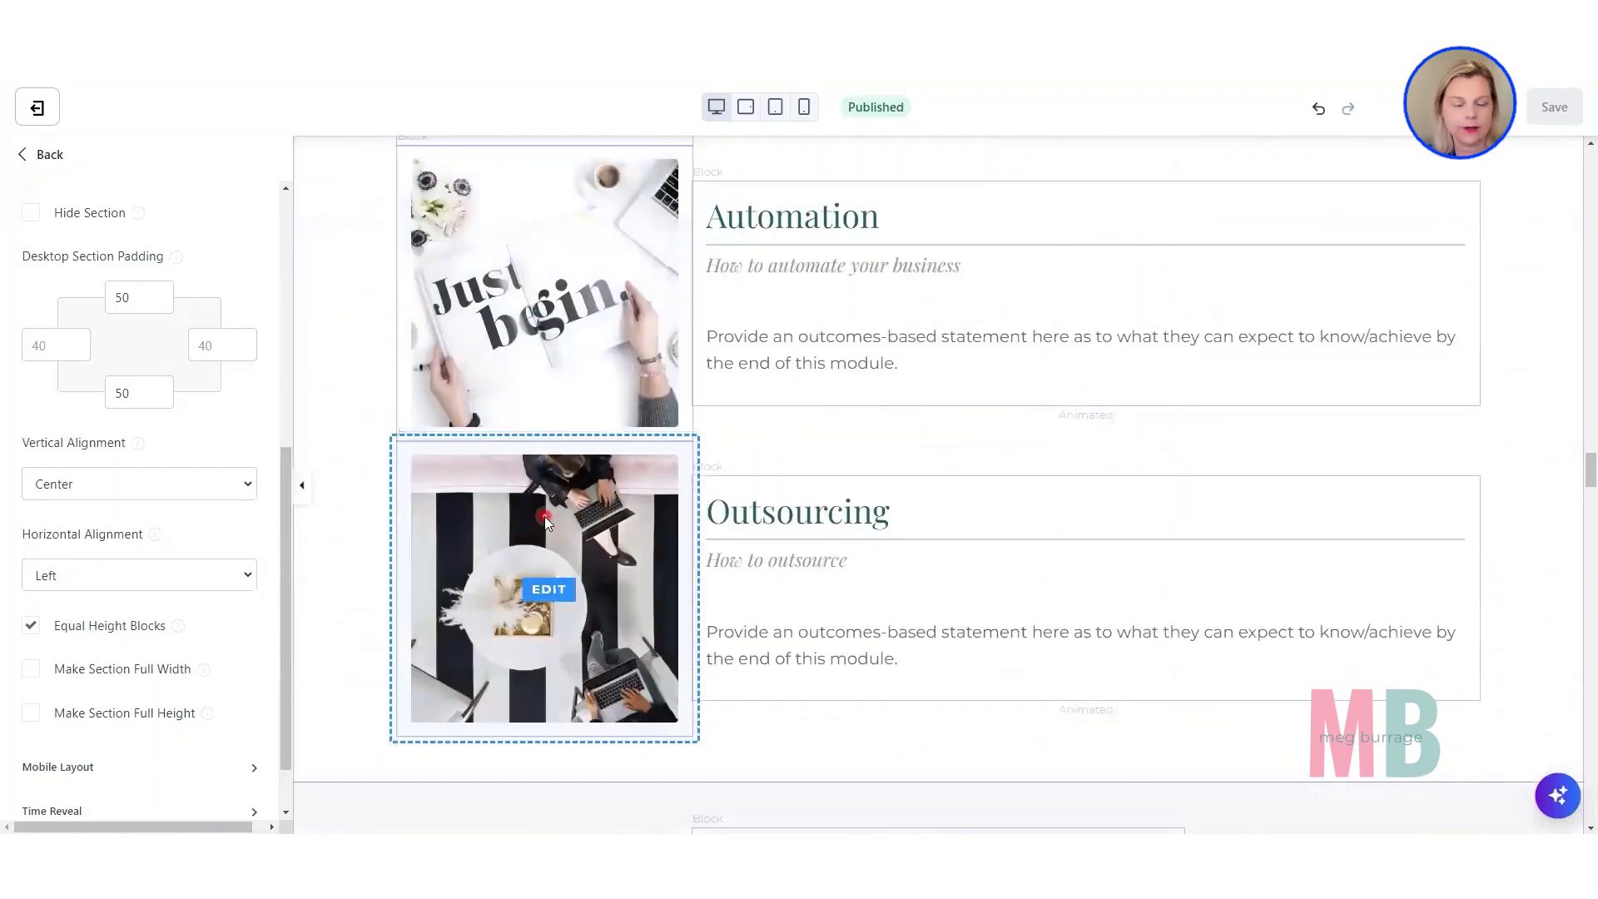
pyautogui.scroll(-7, 544, 516)
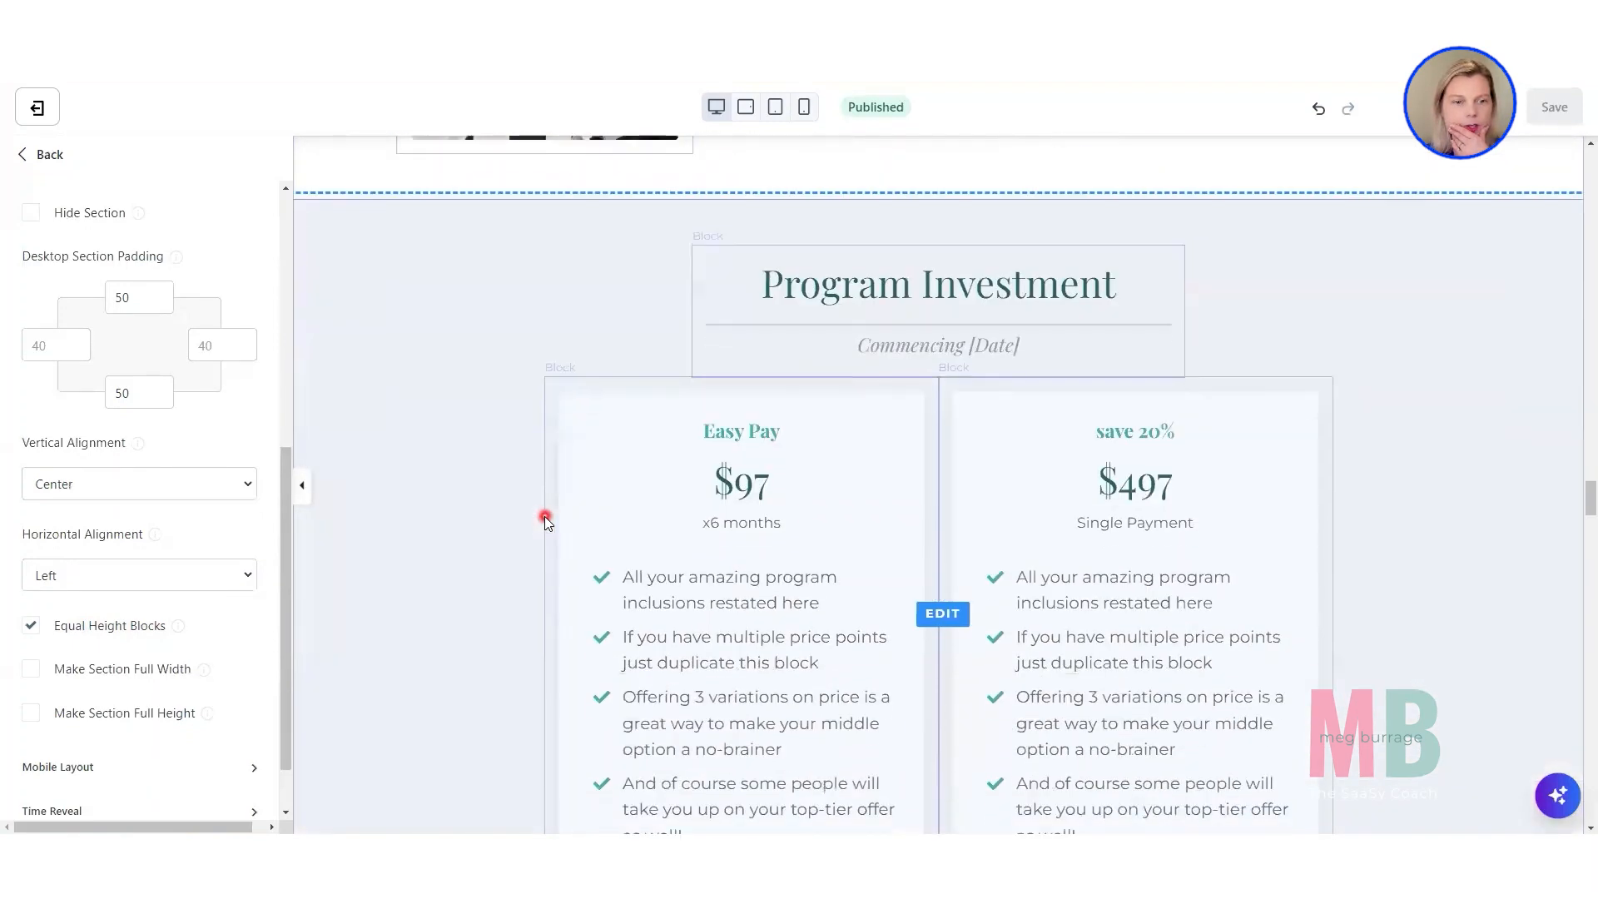
pyautogui.scroll(-2, 544, 516)
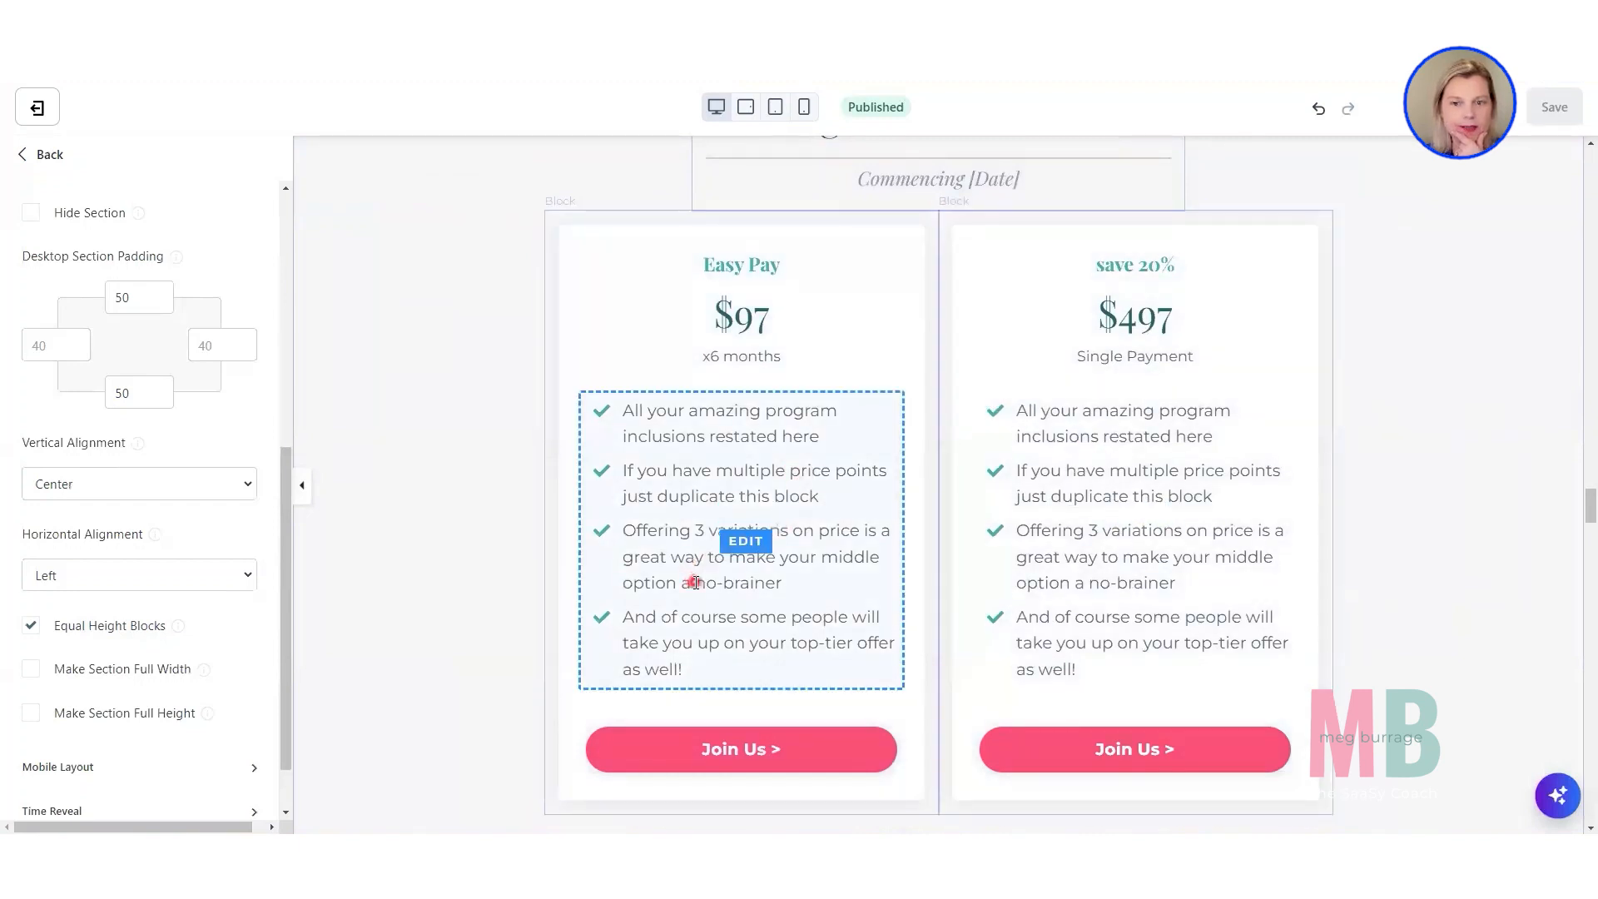
pyautogui.scroll(-2, 695, 582)
pyautogui.click(351, 603)
pyautogui.scroll(3, 350, 603)
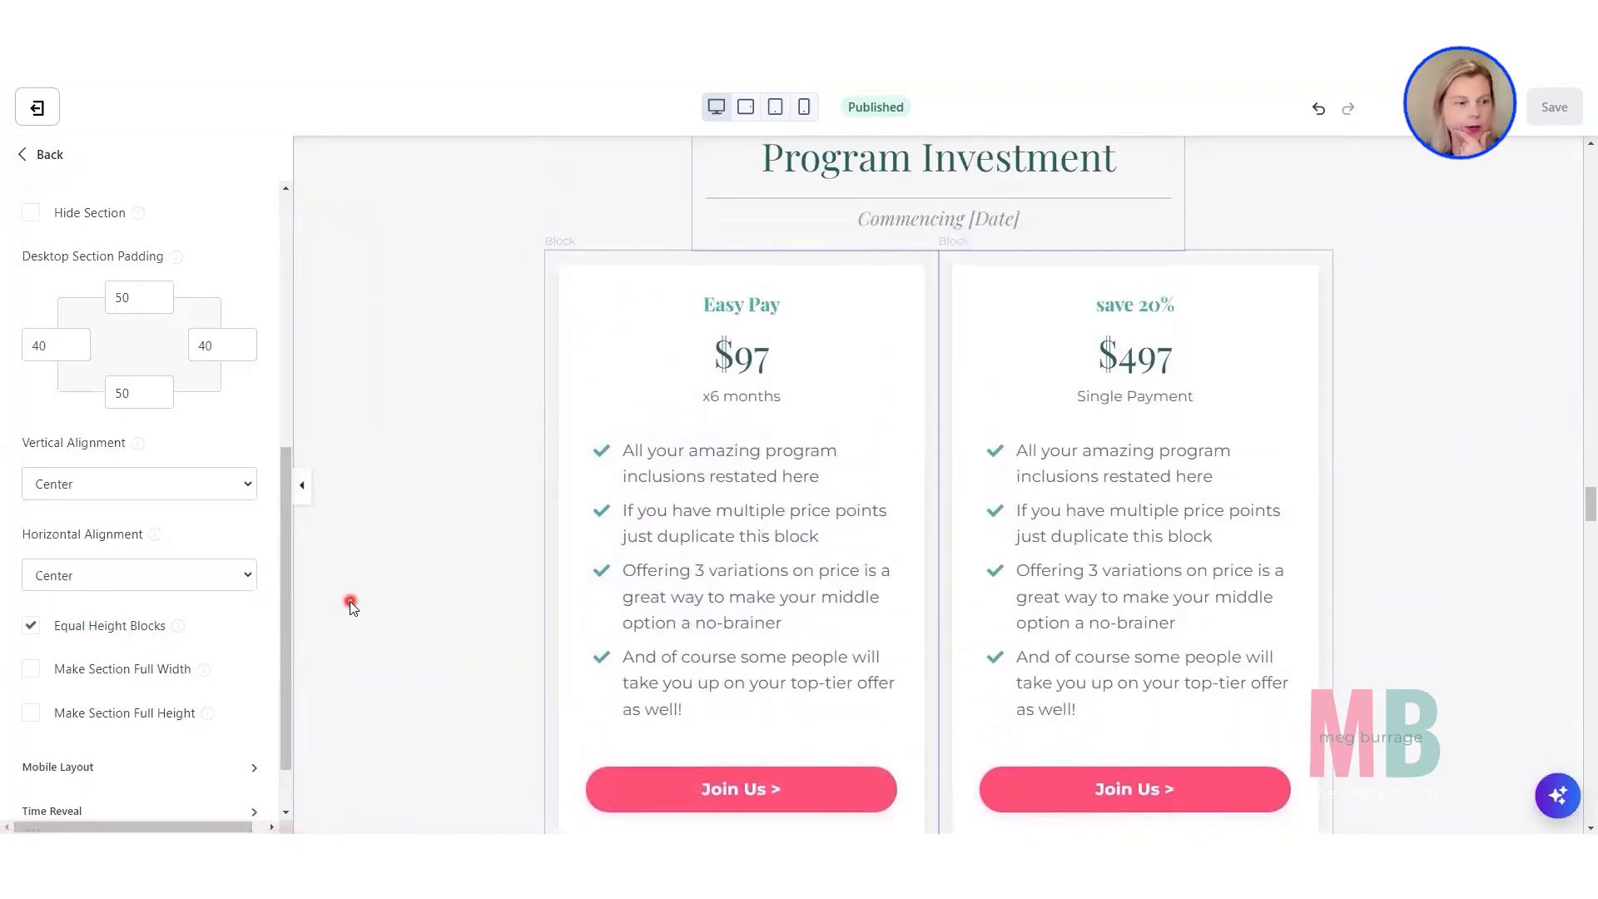
pyautogui.scroll(6, 248, 594)
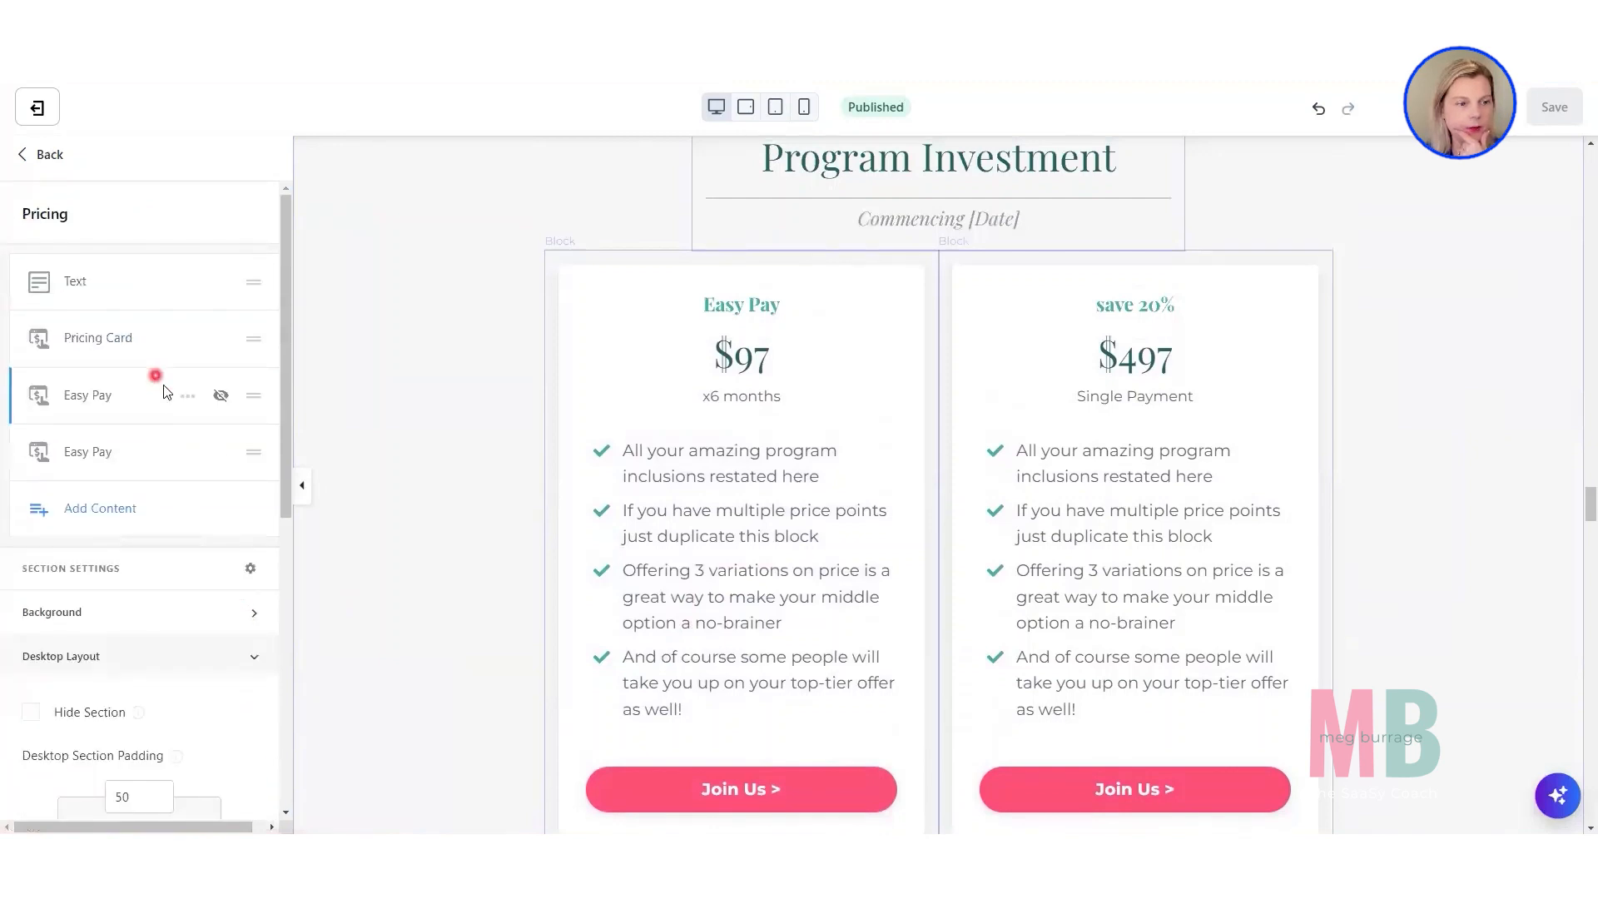
pyautogui.click(189, 405)
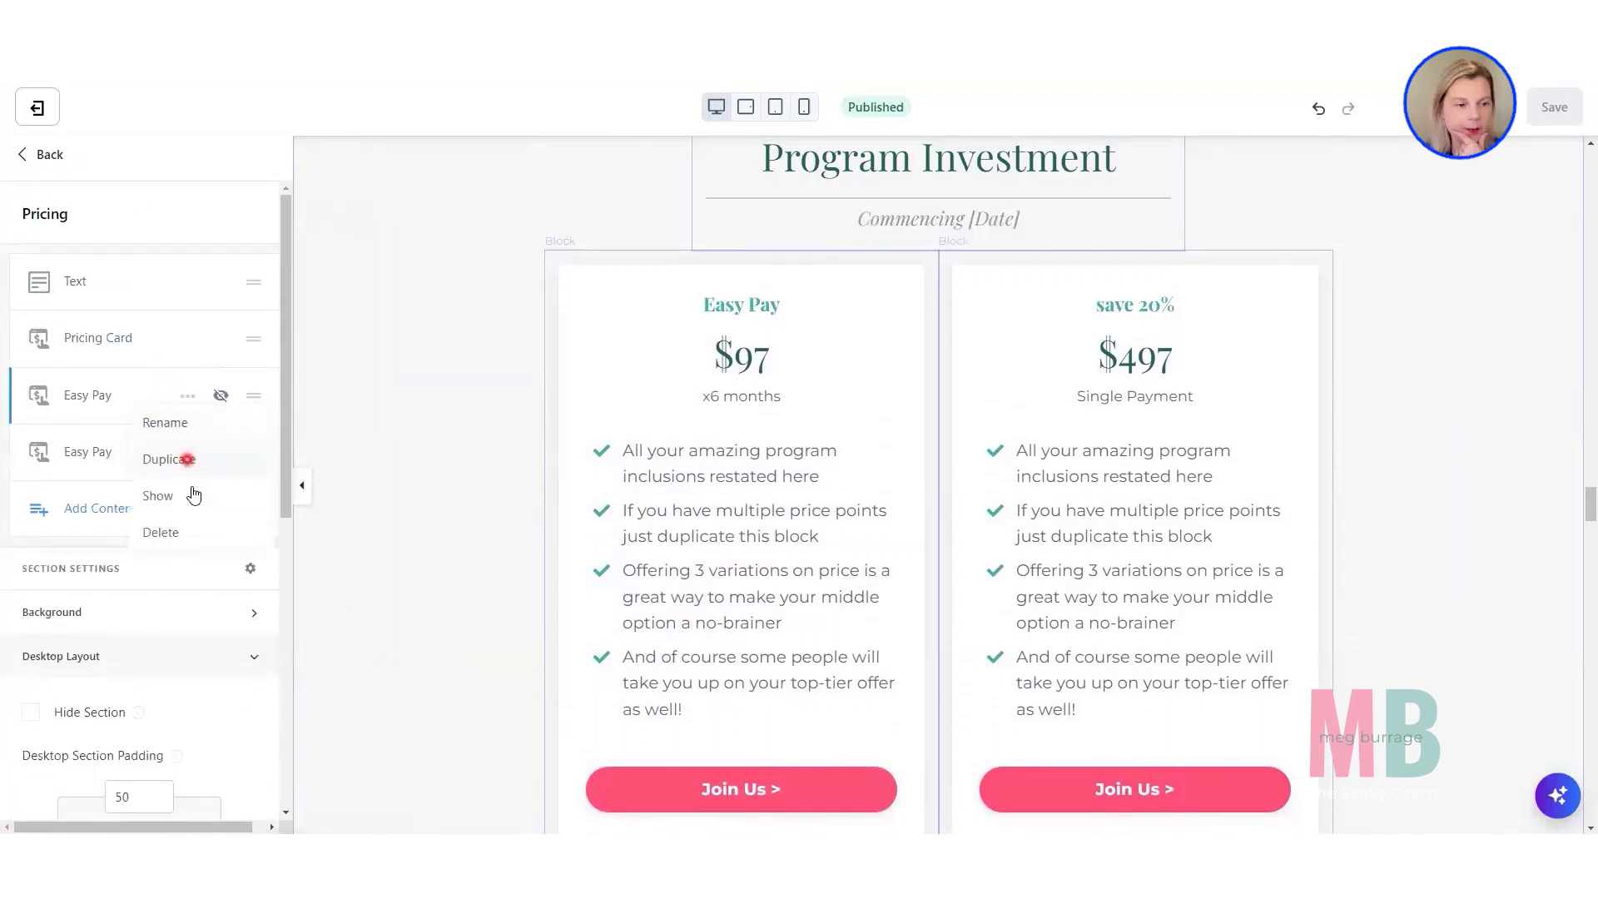
pyautogui.click(193, 498)
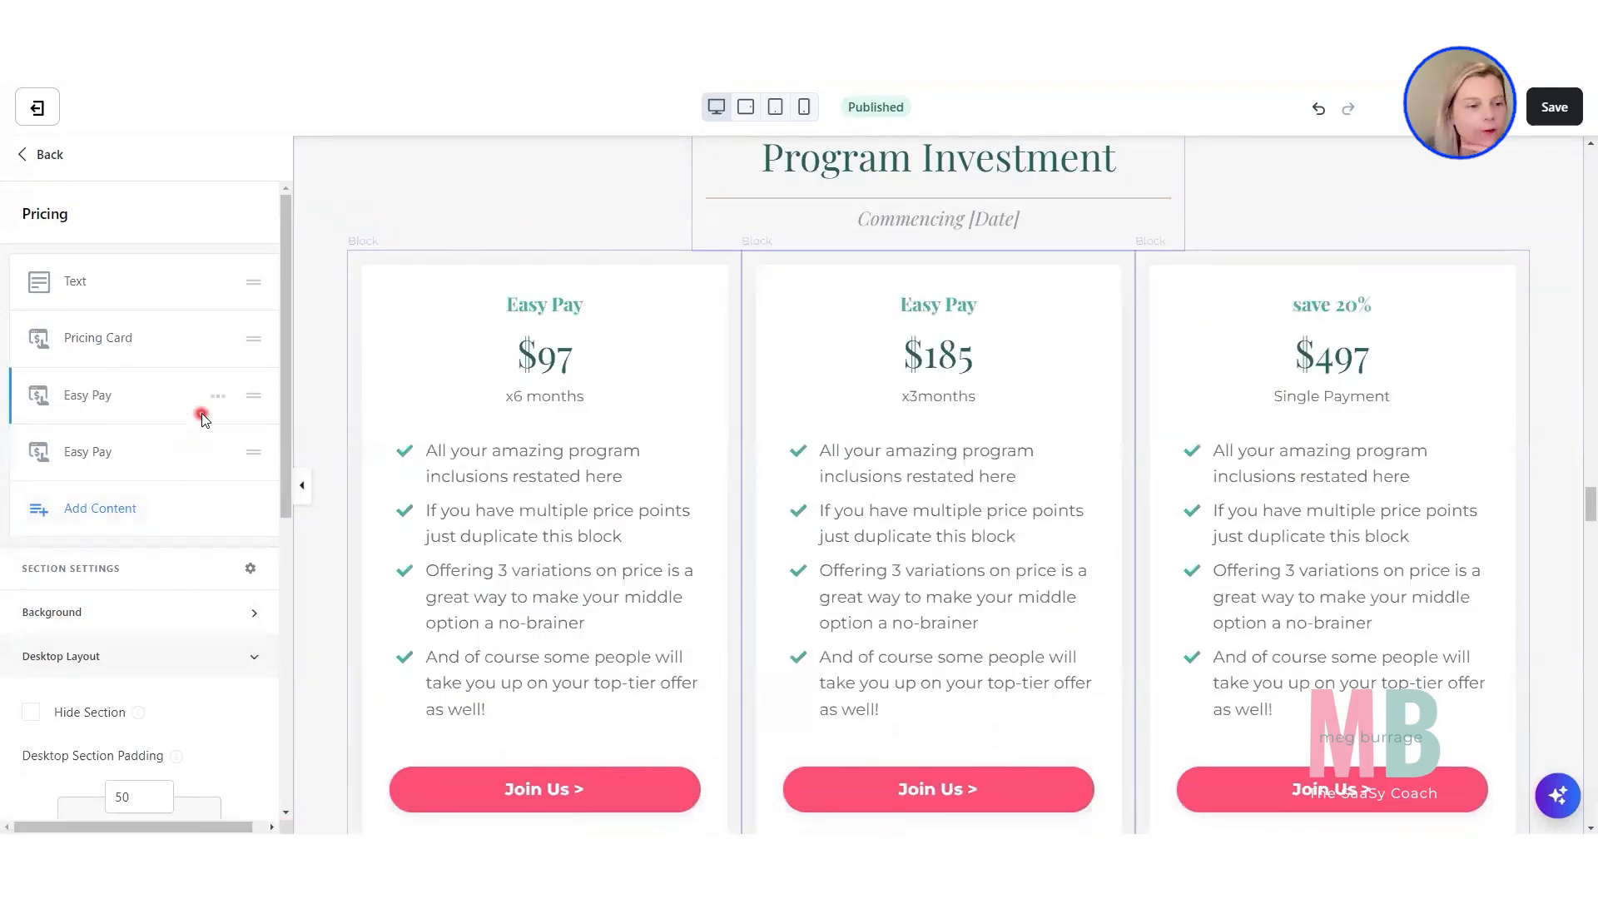
# Hide the $185 Easy Pay card for three monthly payments in the Program Investment section.
pyautogui.click(221, 402)
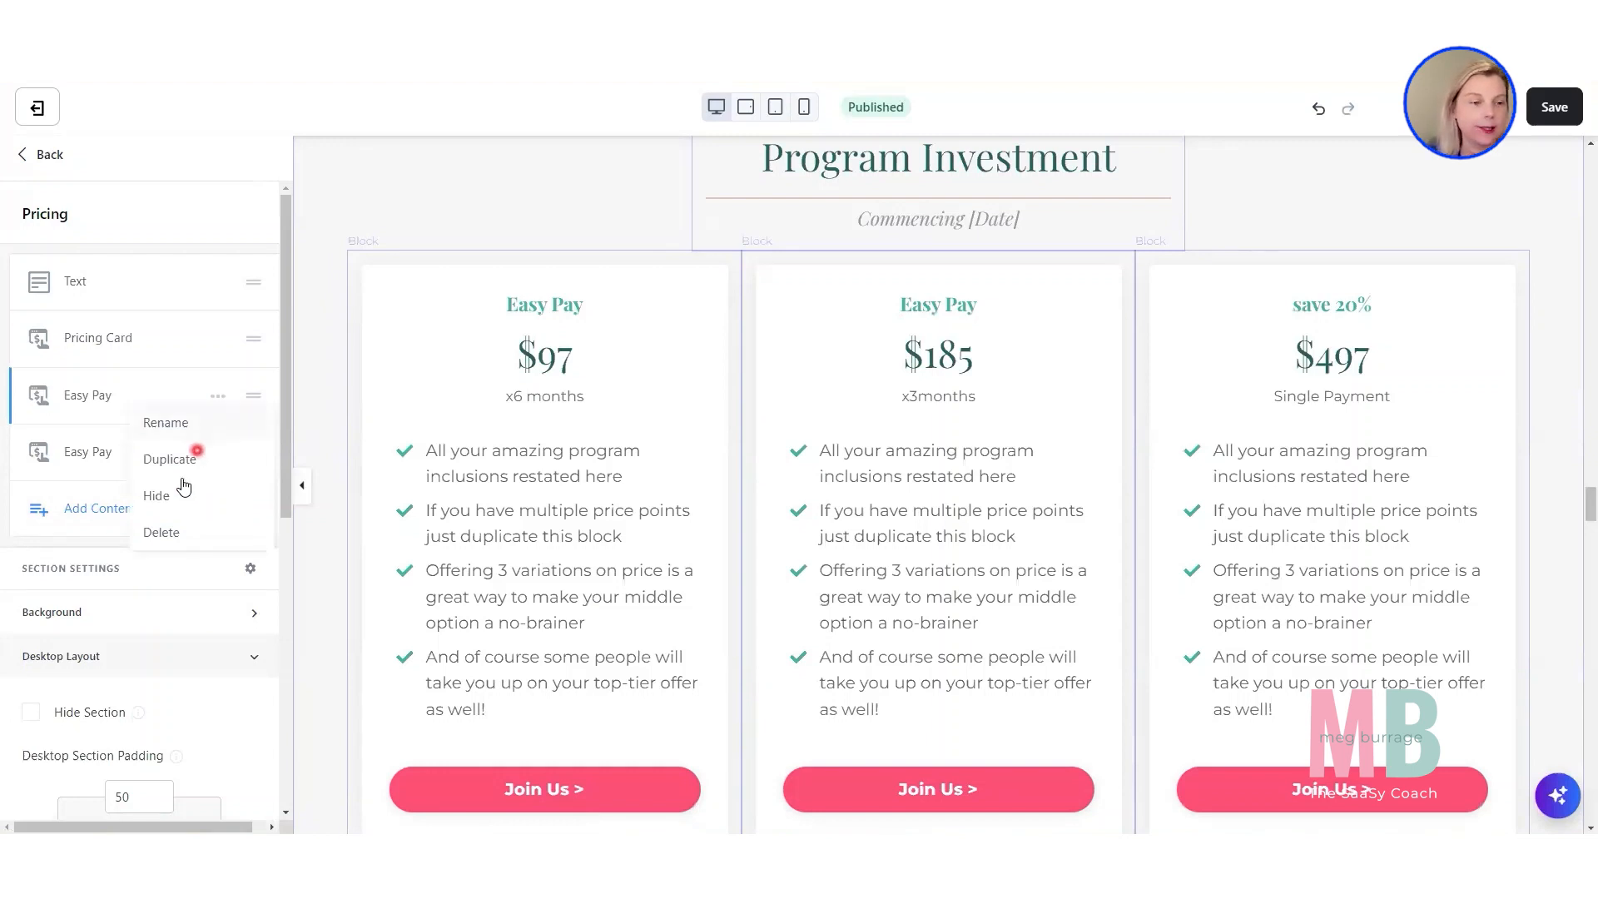
pyautogui.click(213, 397)
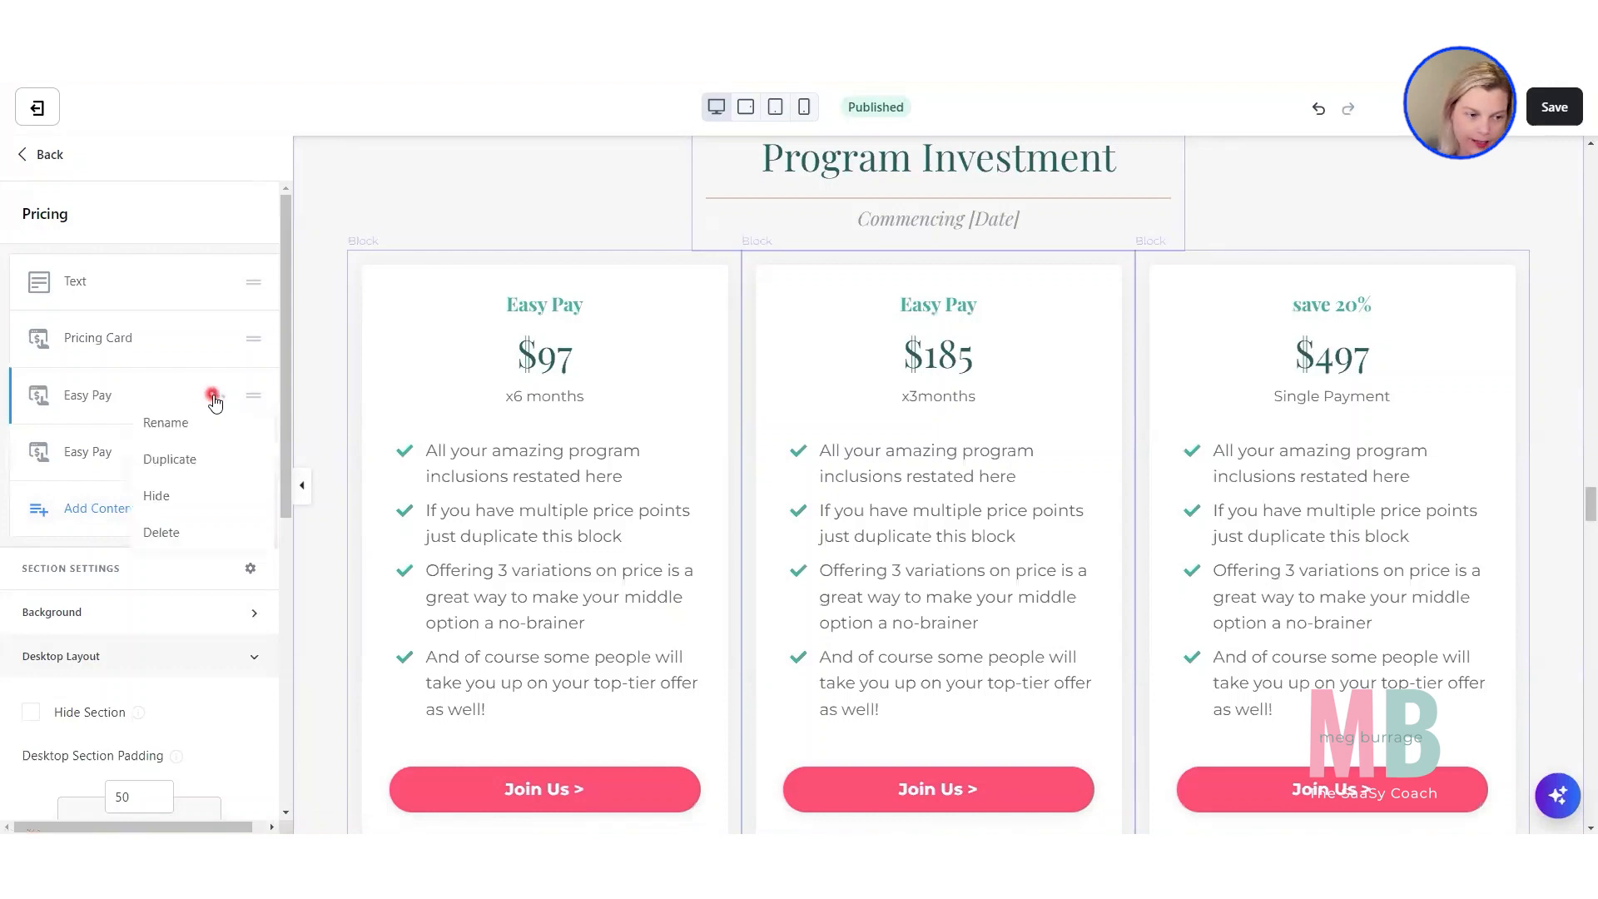
pyautogui.click(167, 502)
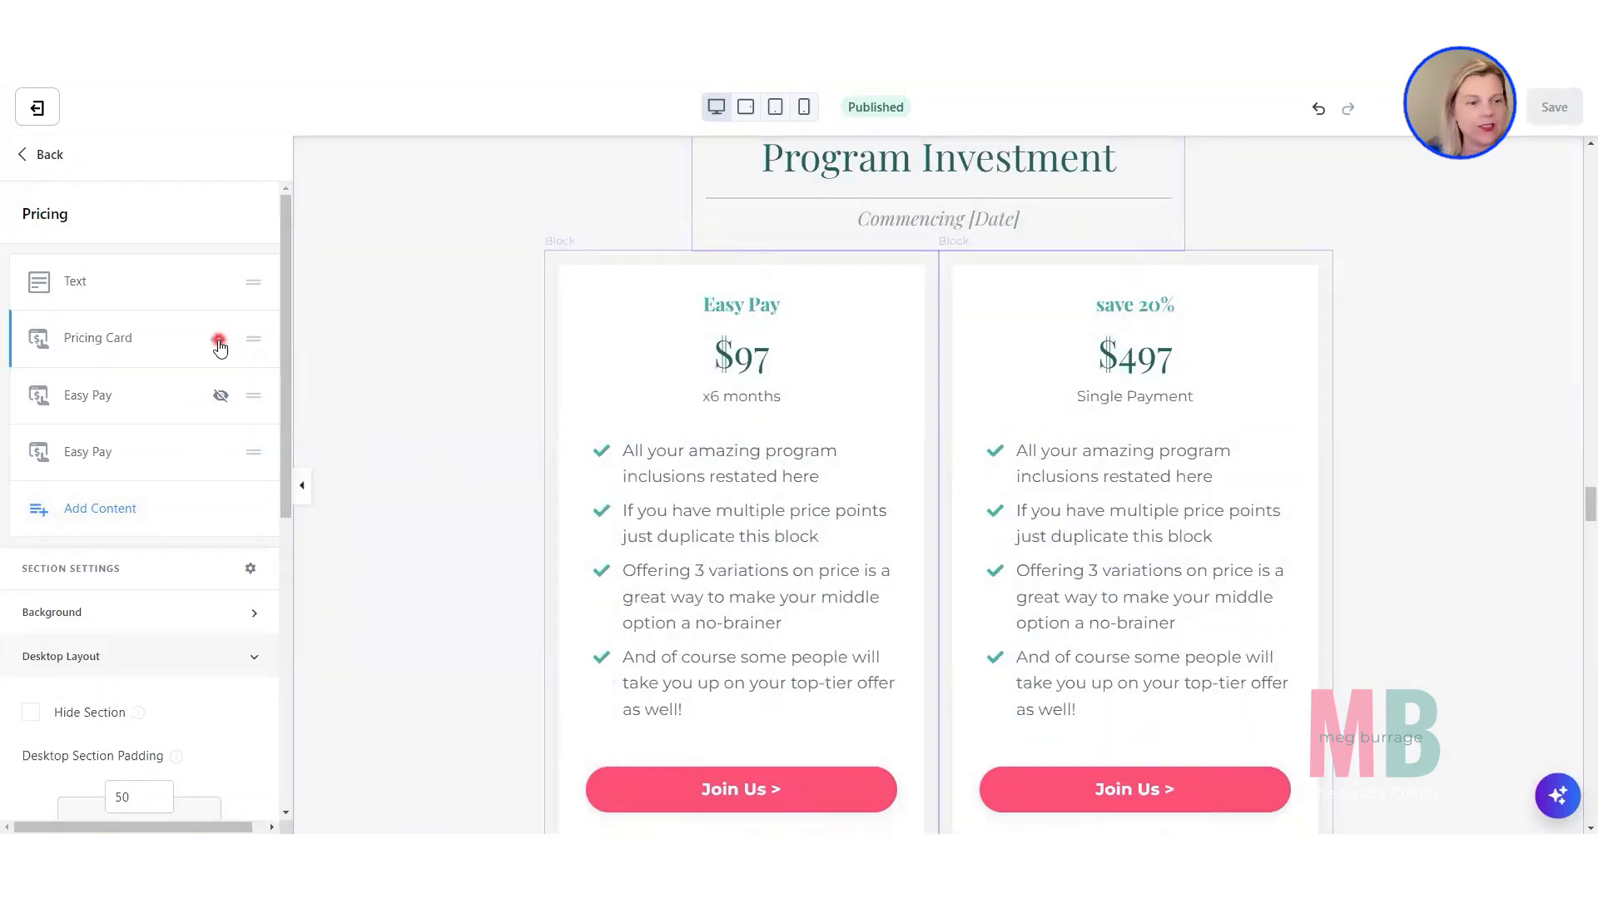
# Duplicate the $97 Pricing Card block and move the copy directly below the original in the block order.
pyautogui.click(219, 341)
pyautogui.click(210, 398)
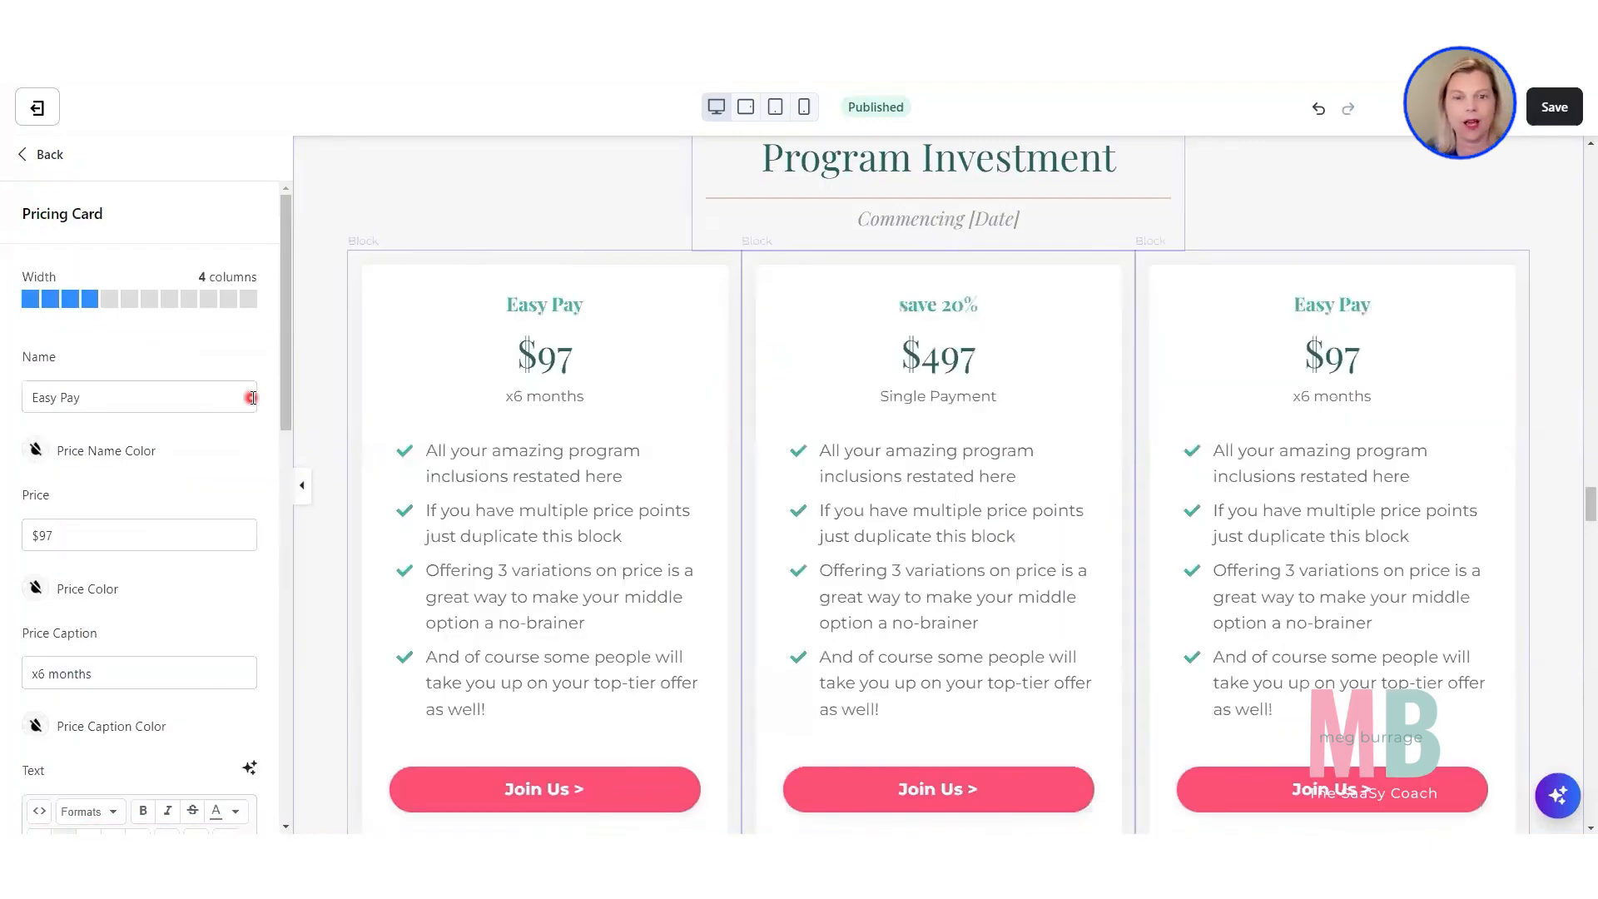
pyautogui.click(327, 414)
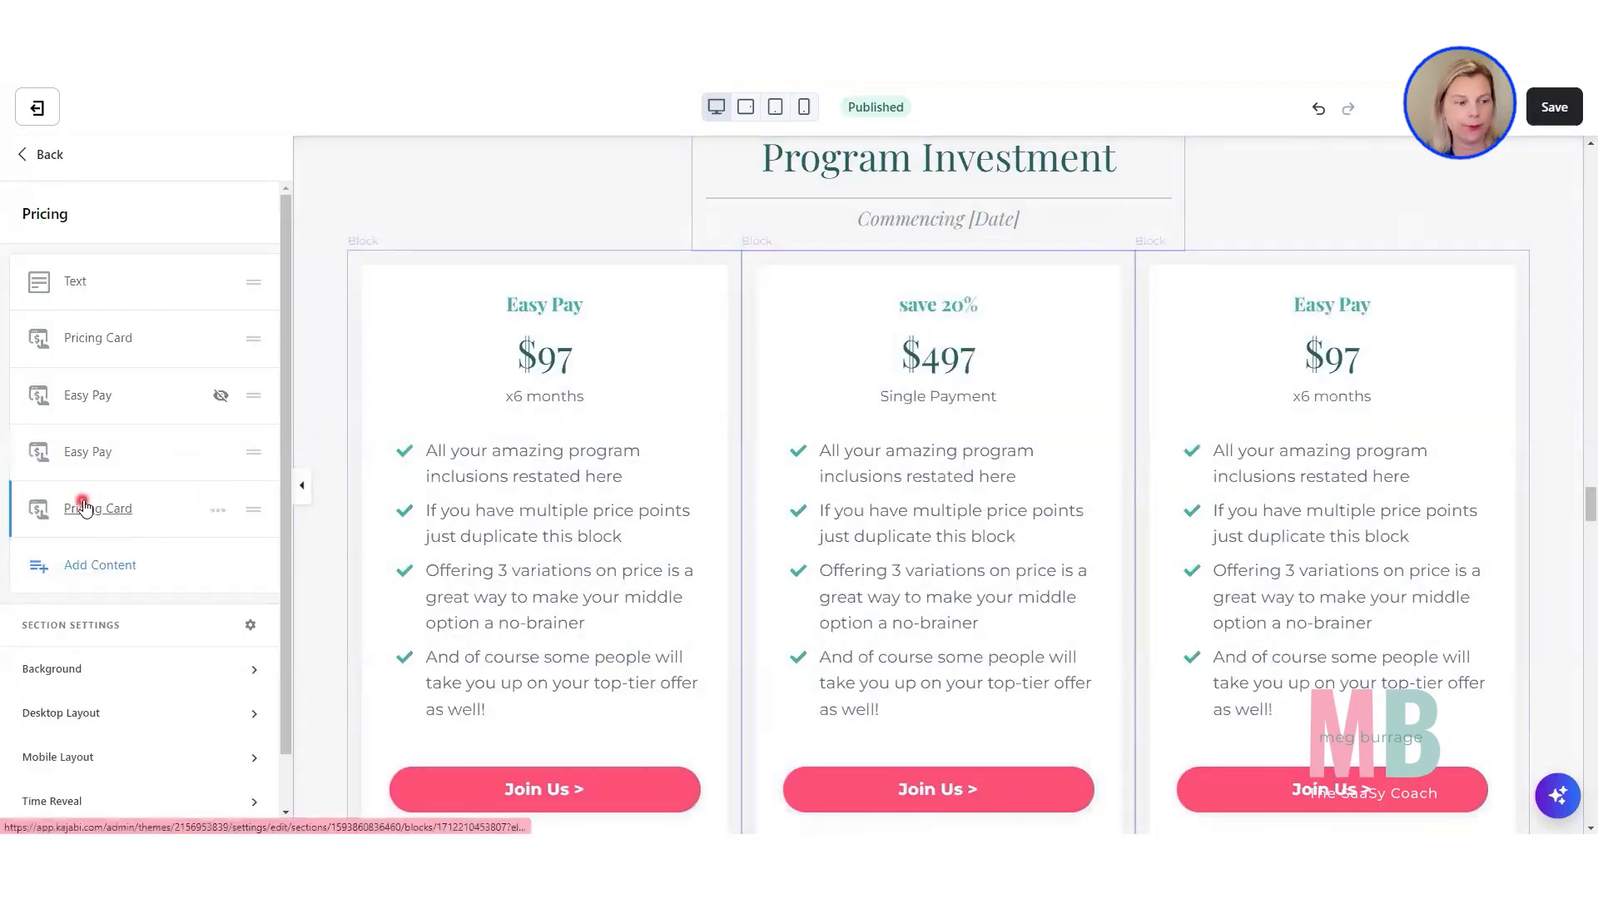
pyautogui.moveTo(252, 512); pyautogui.dragTo(255, 396)
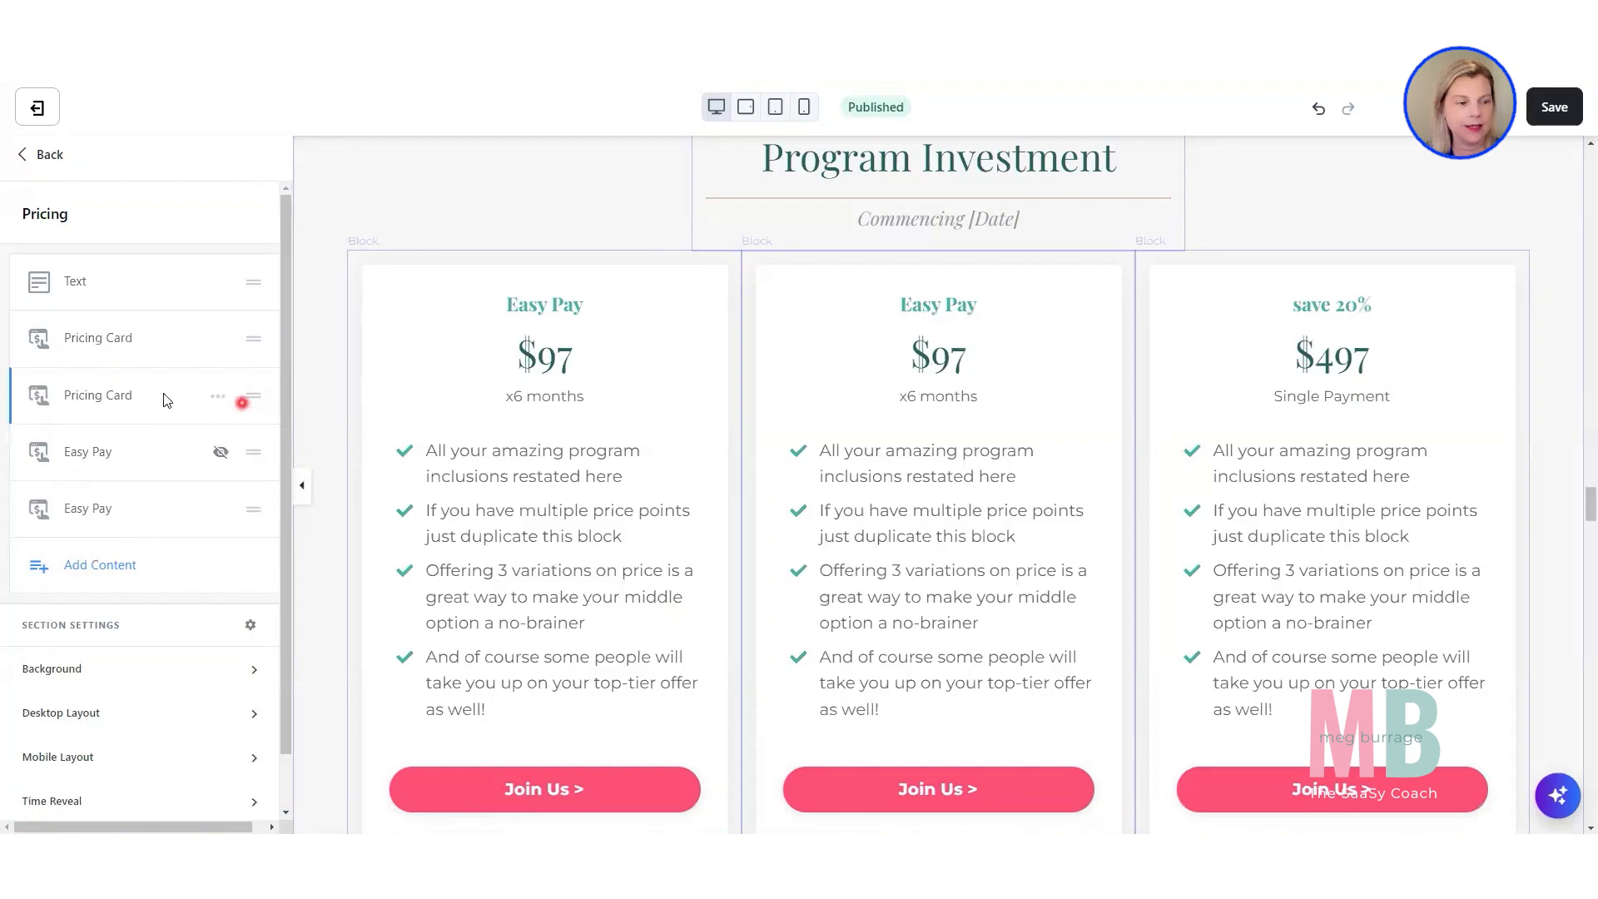
# Rename the duplicated Pricing Card block as $97.
pyautogui.click(215, 398)
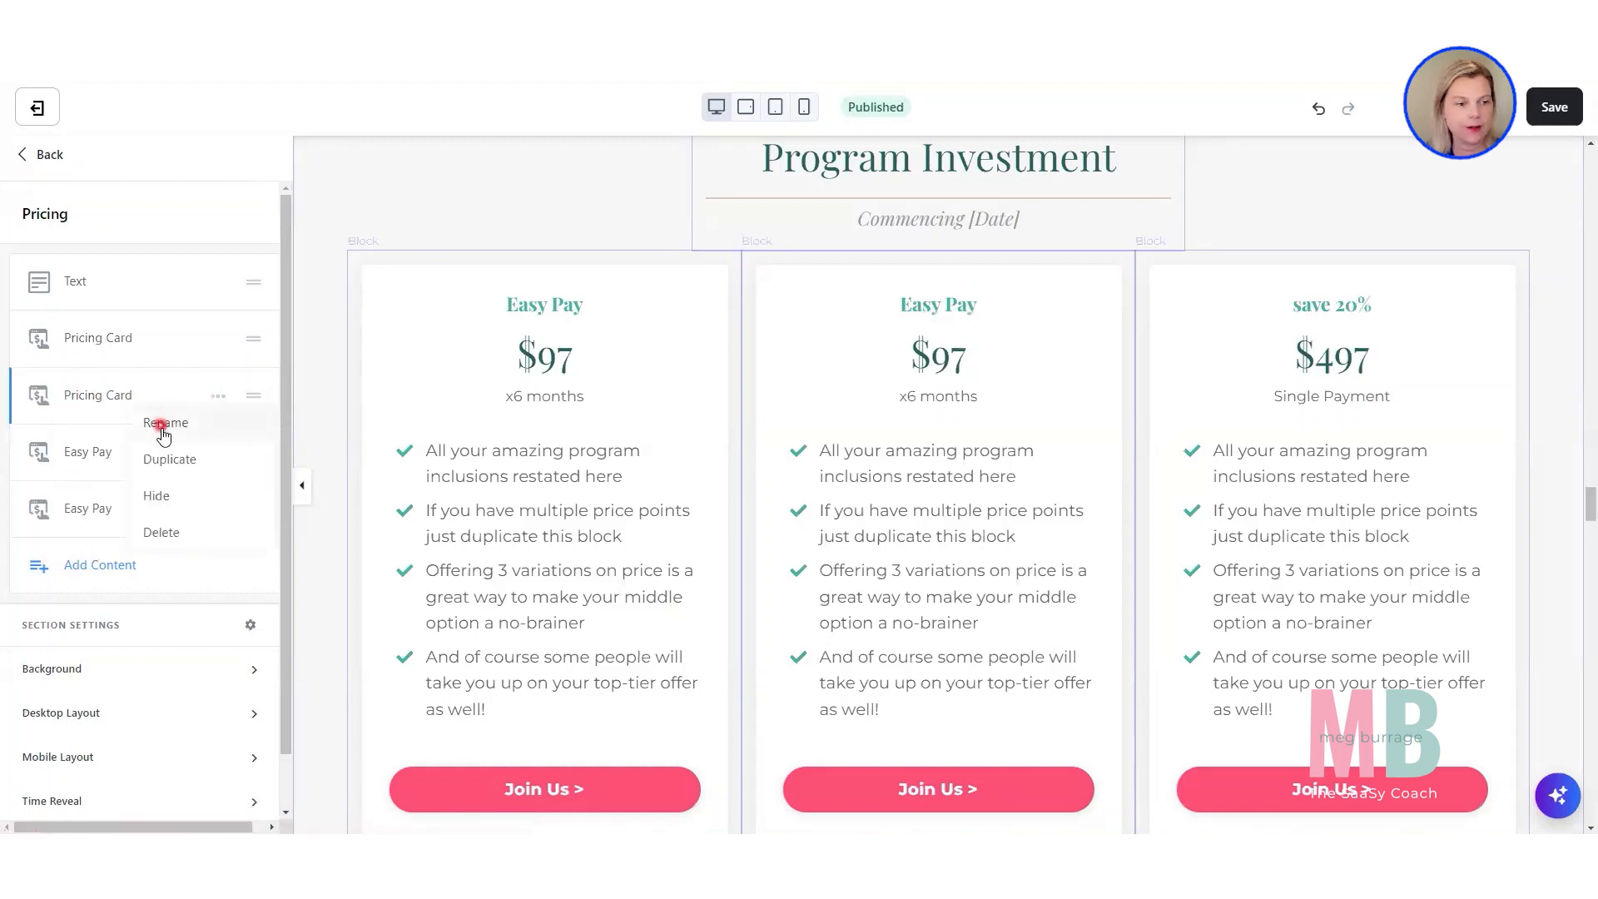
pyautogui.click(160, 417)
pyautogui.moveTo(159, 405); pyautogui.dragTo(71, 418)
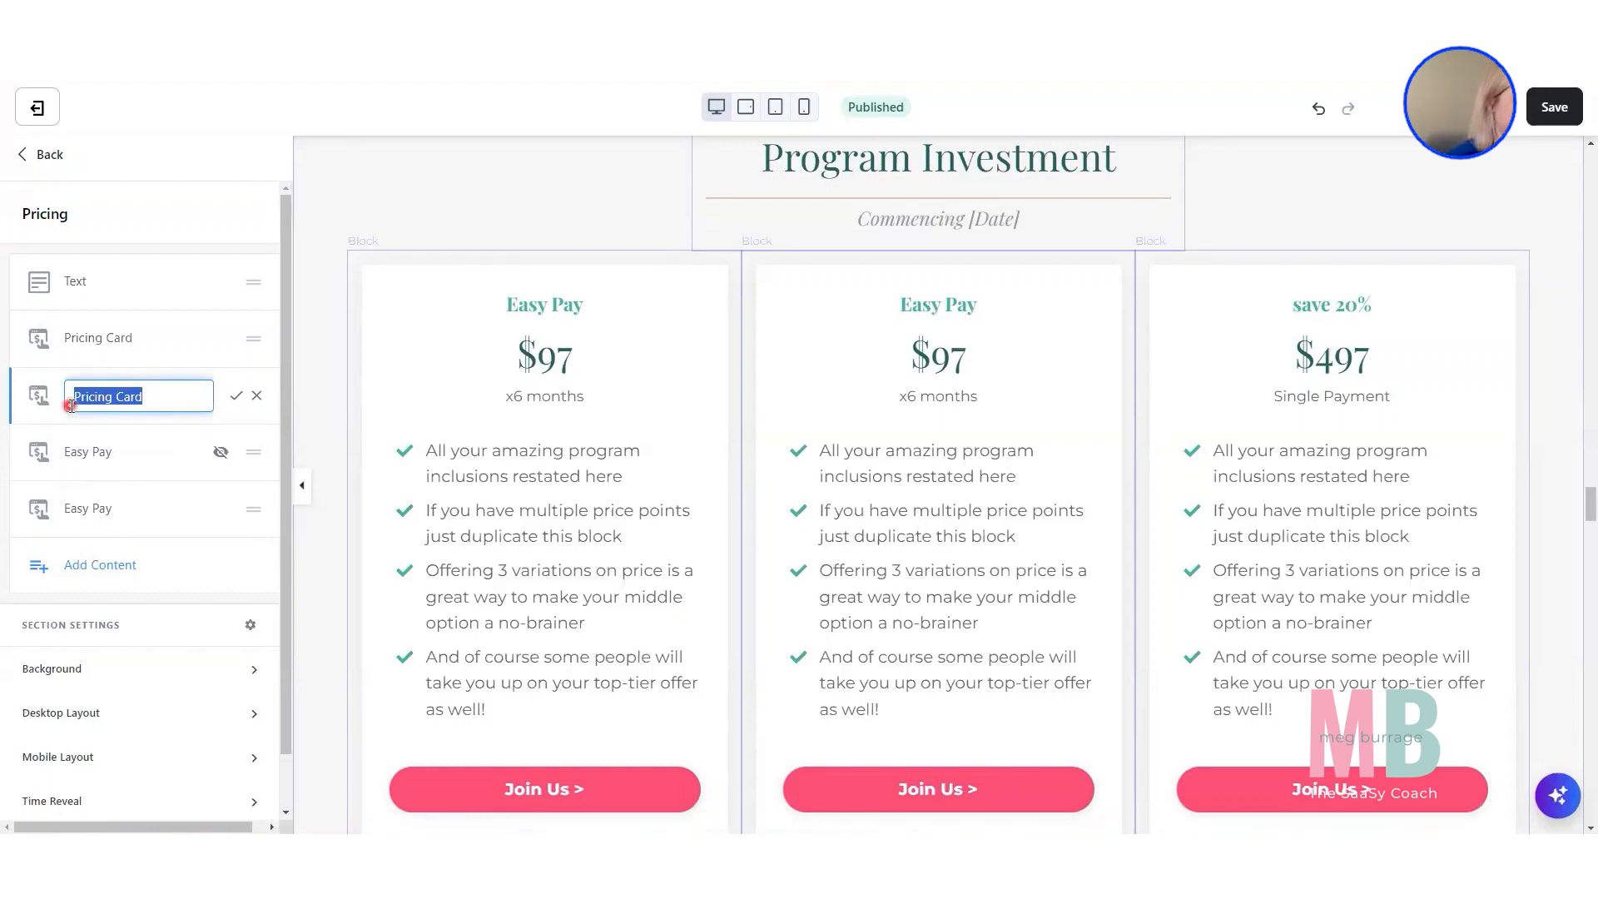
pyautogui.write('$97')
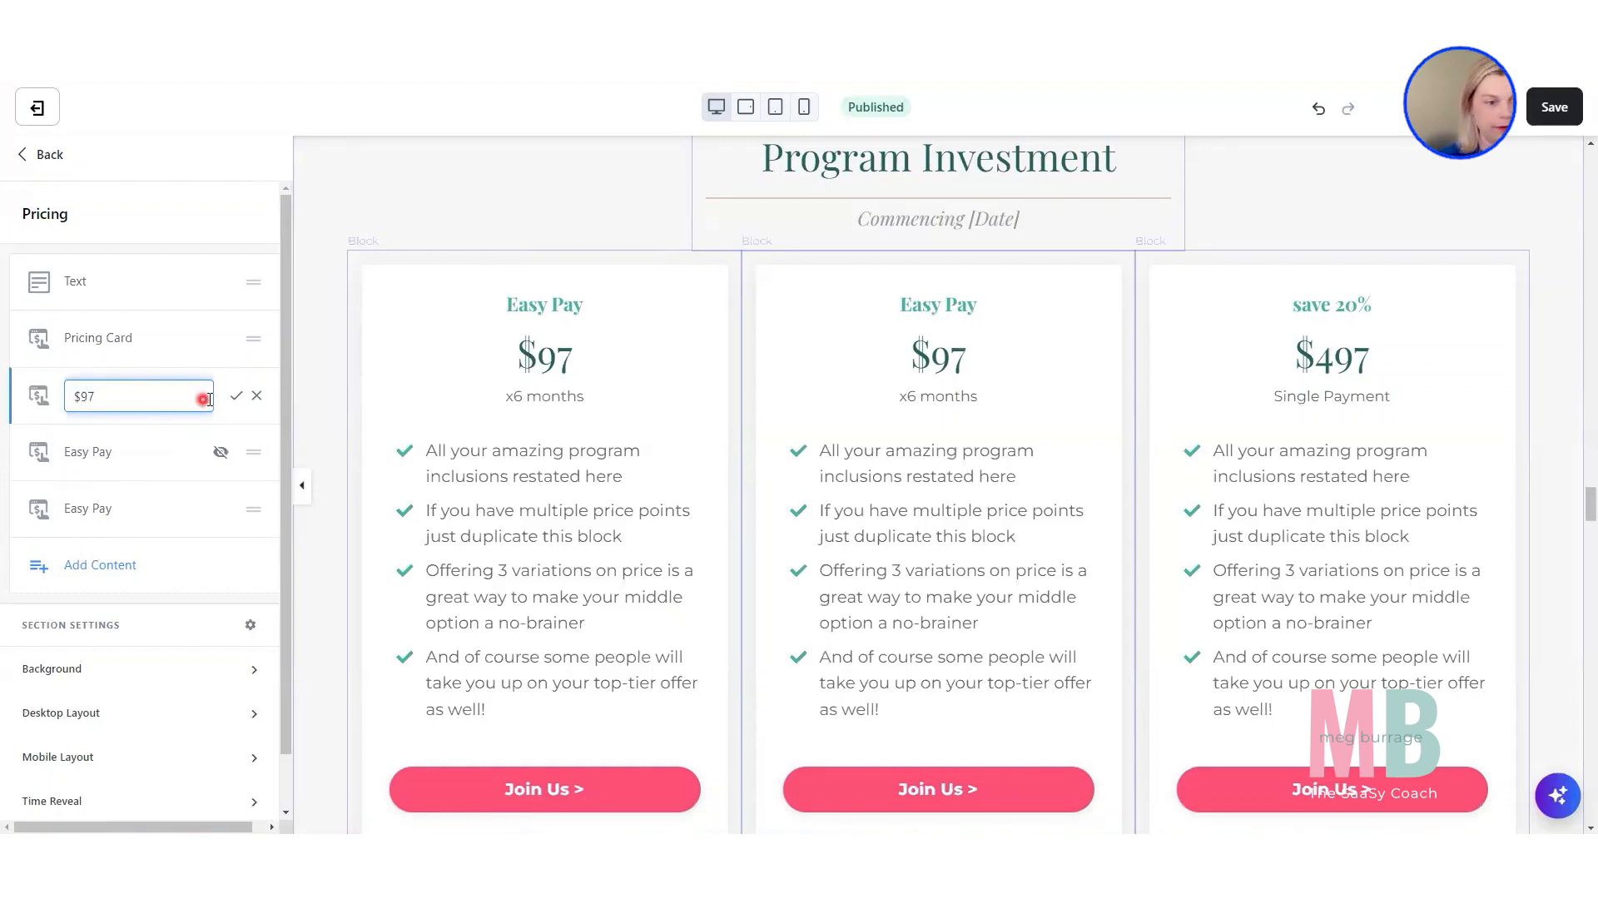
pyautogui.click(238, 400)
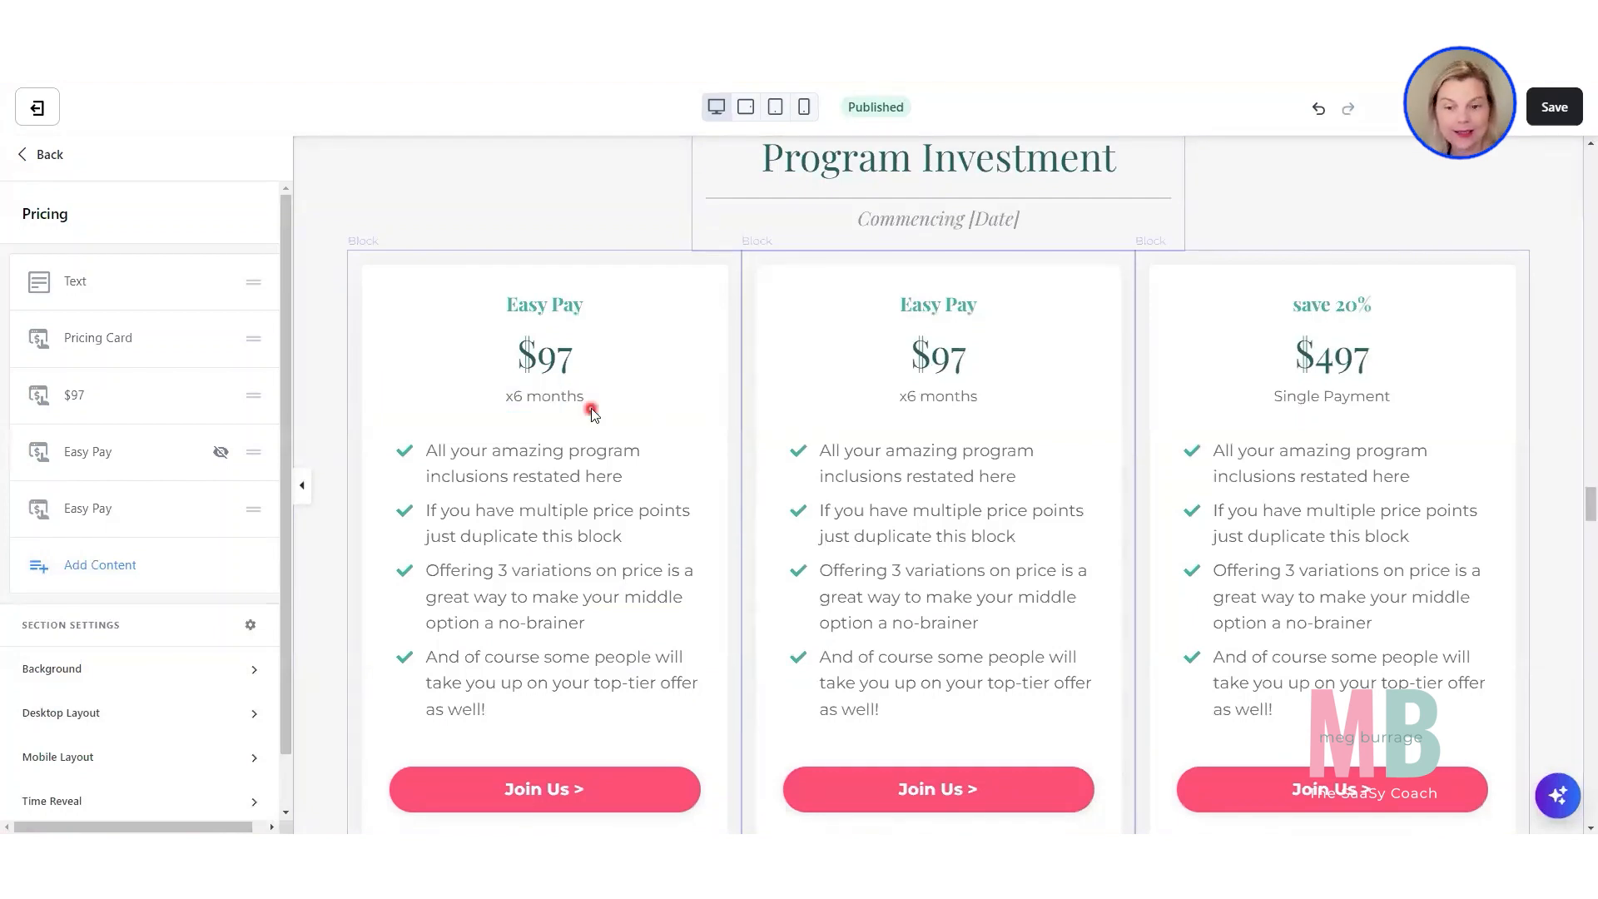
# Place the $497 single-payment pricing card on its own row in its desktop layout settings.
pyautogui.scroll(-1, 589, 407)
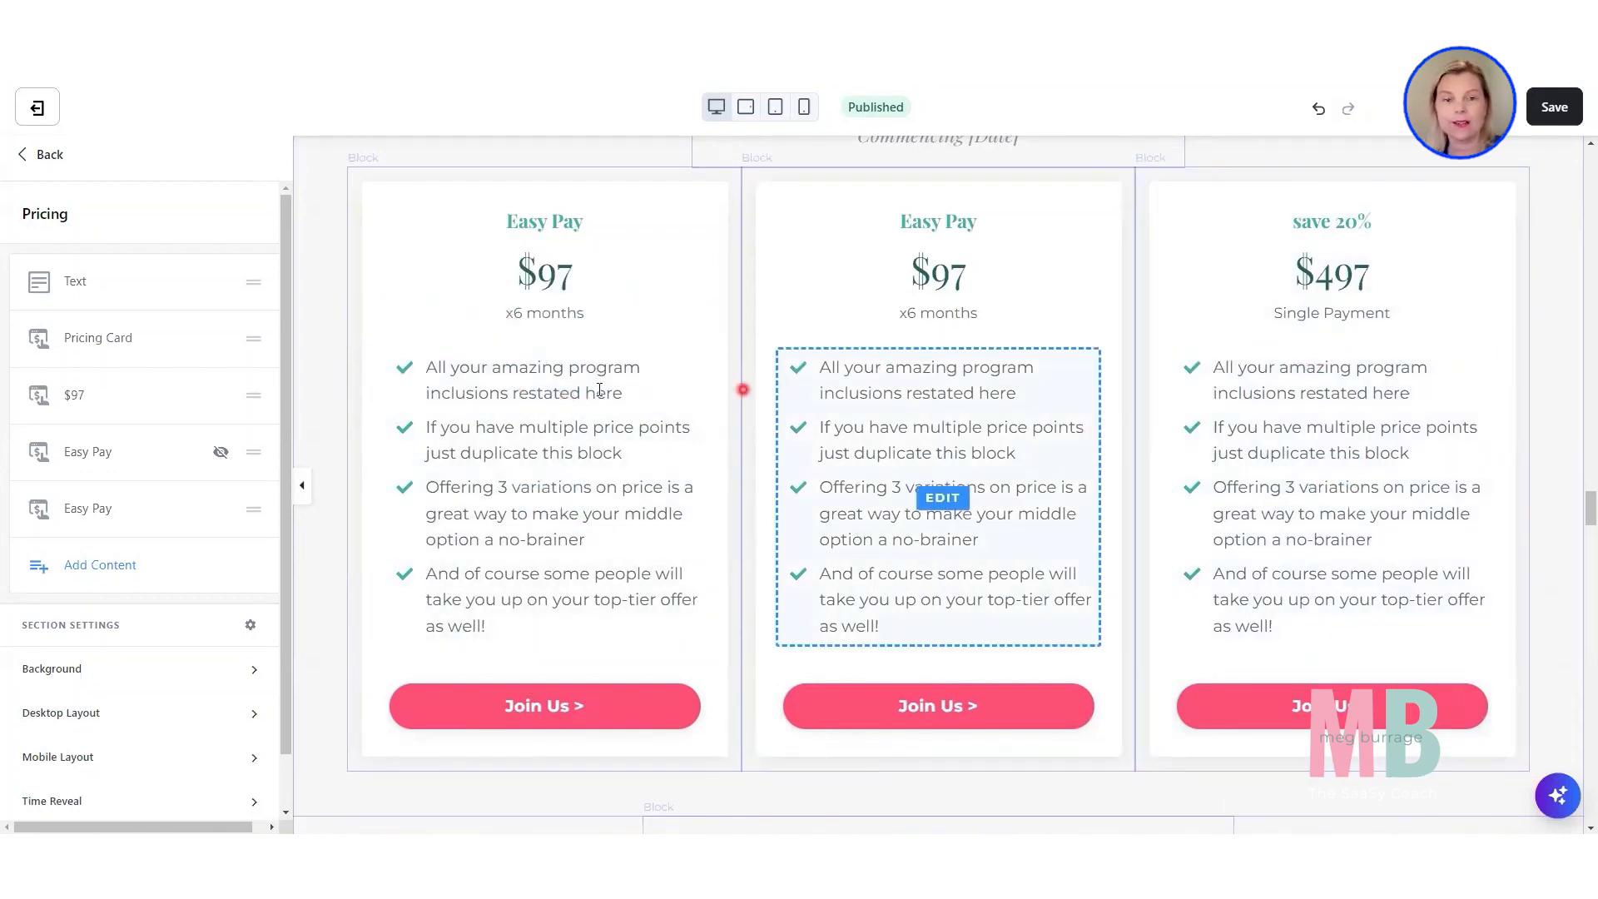
pyautogui.click(421, 353)
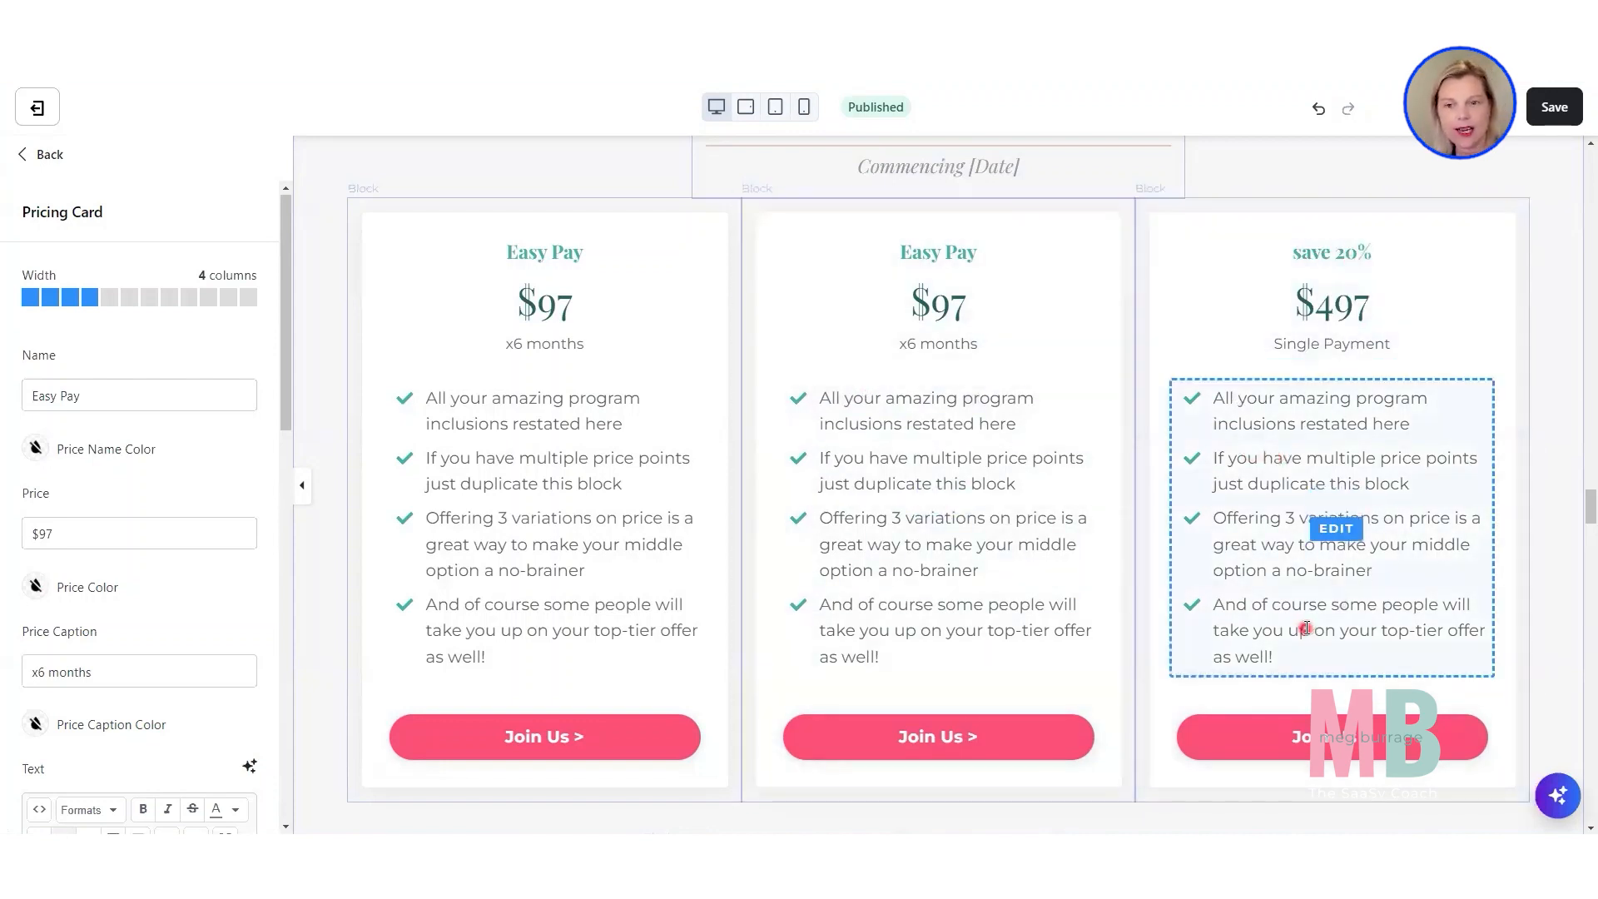
pyautogui.click(1242, 298)
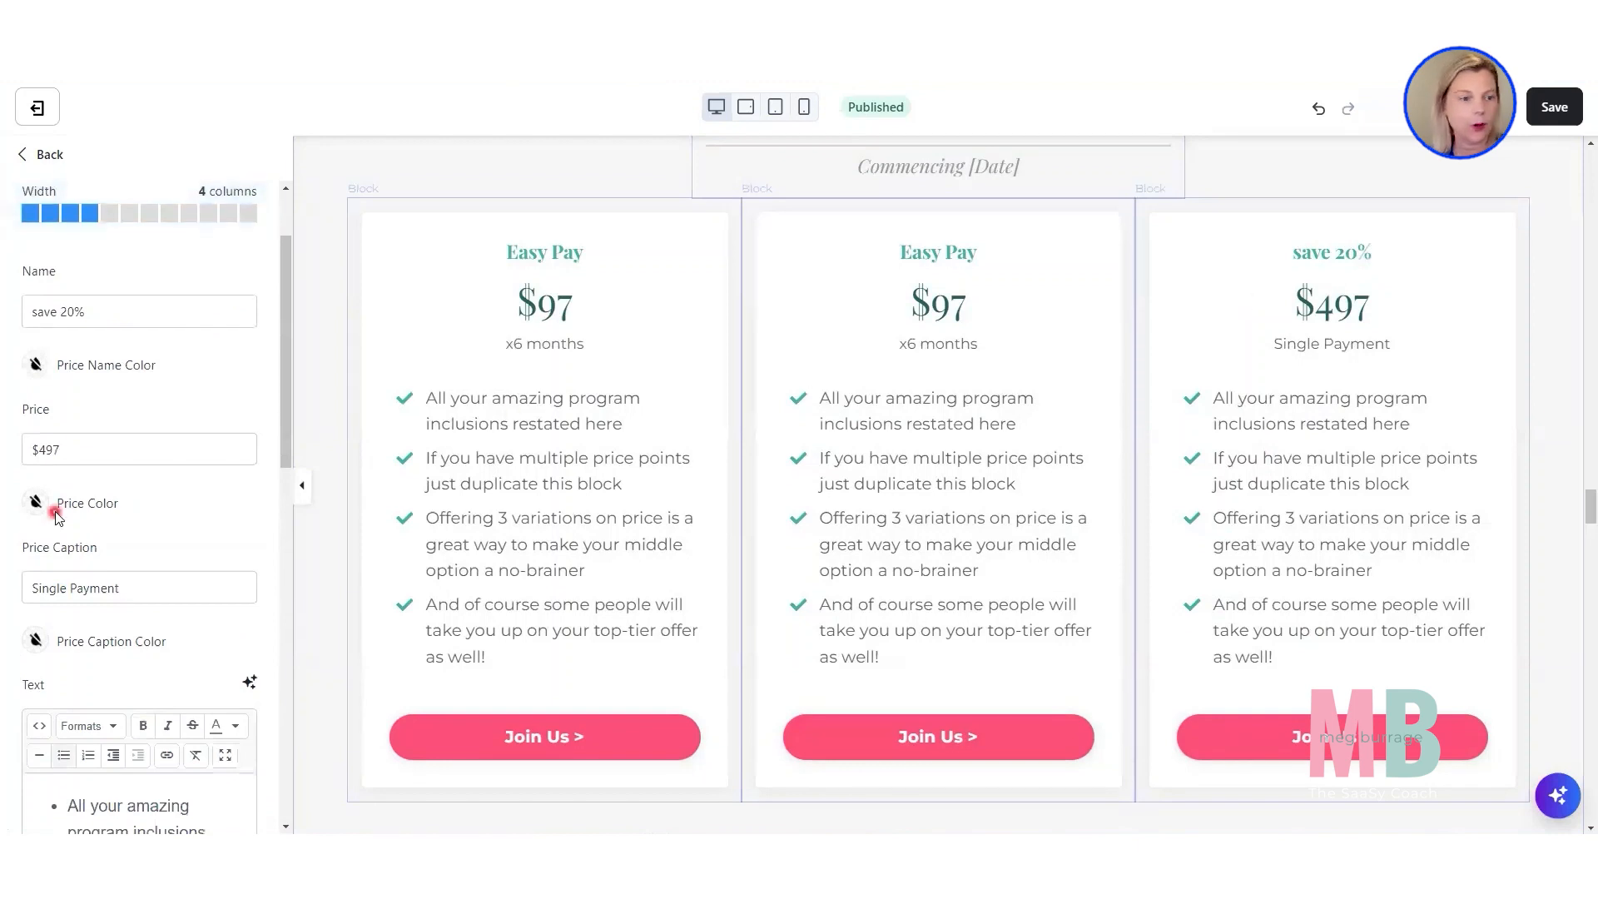
pyautogui.scroll(-6, 58, 507)
pyautogui.scroll(-4, 55, 512)
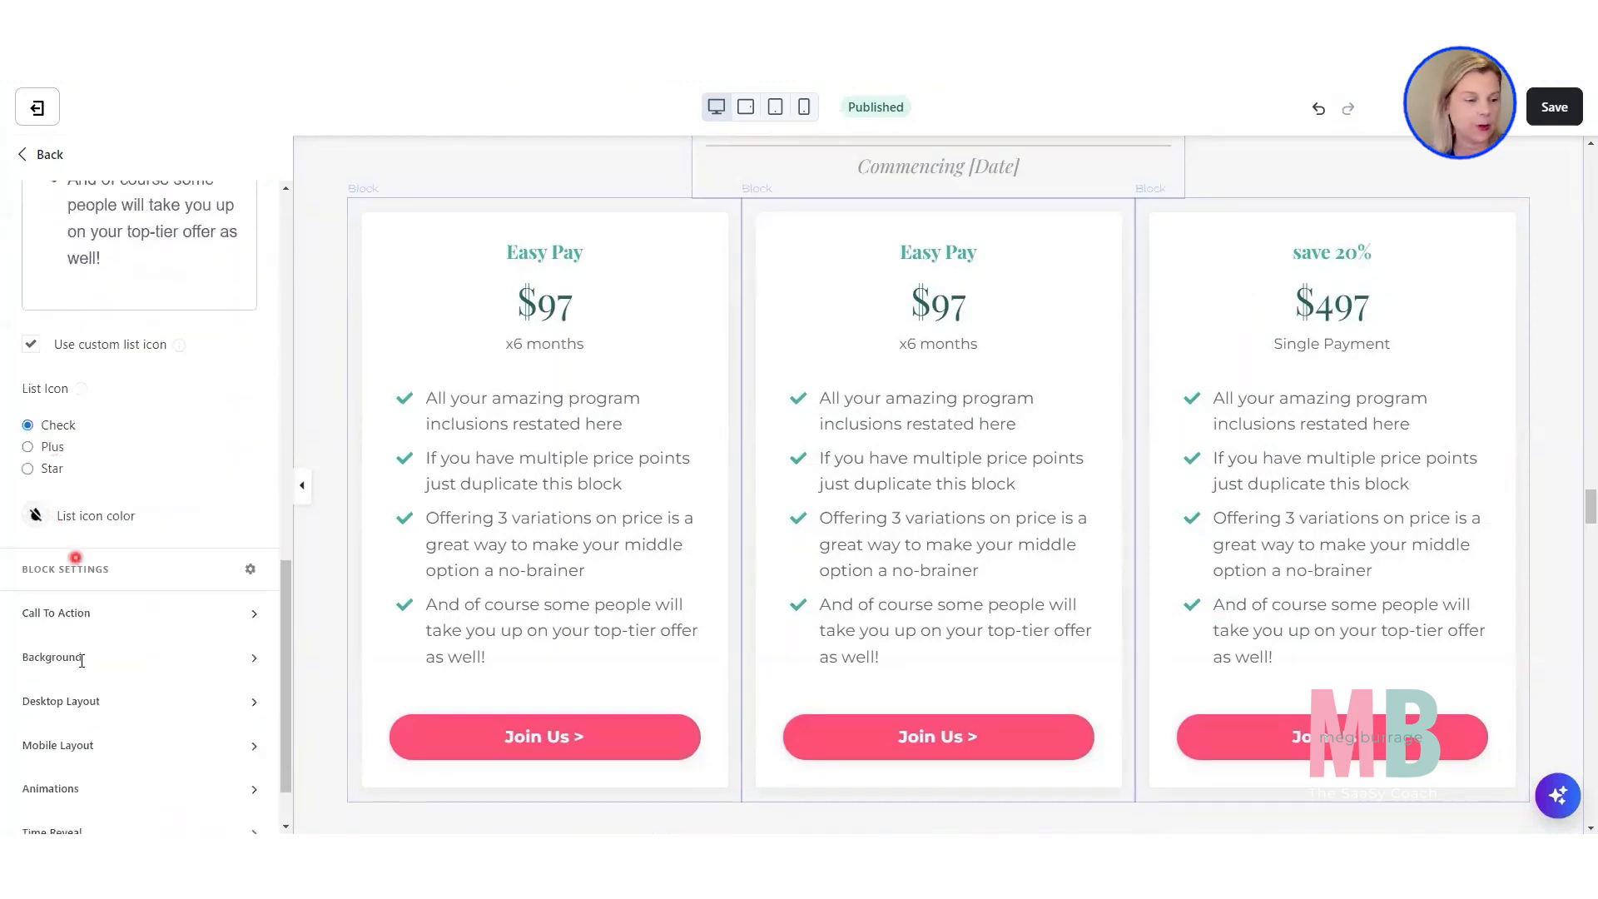
pyautogui.click(74, 703)
pyautogui.scroll(-8, 72, 707)
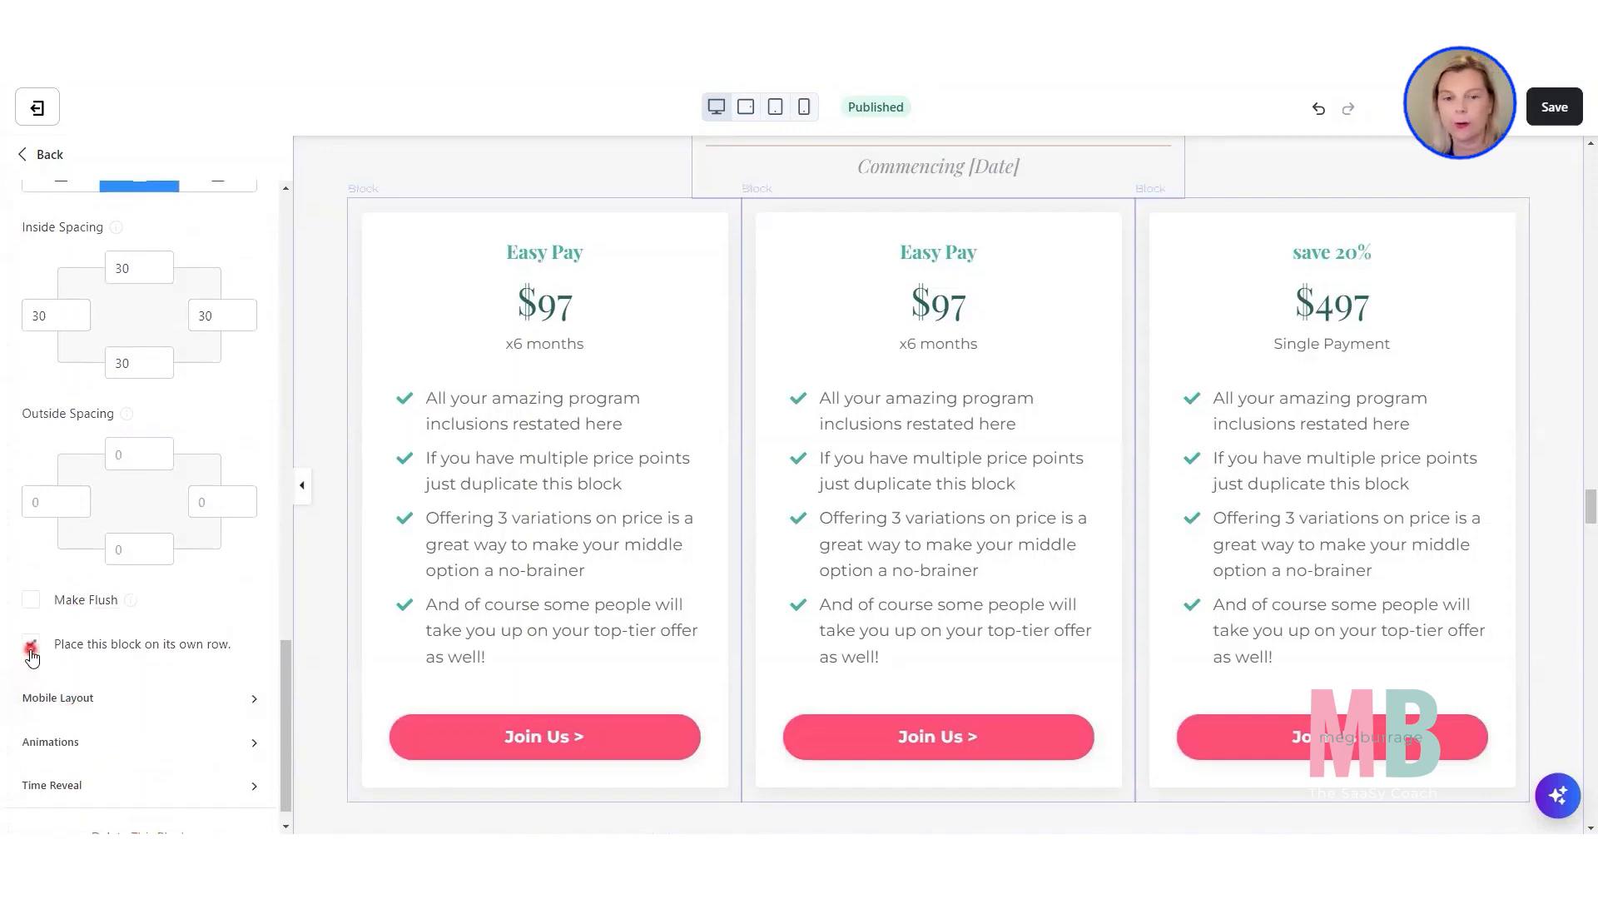
pyautogui.click(31, 646)
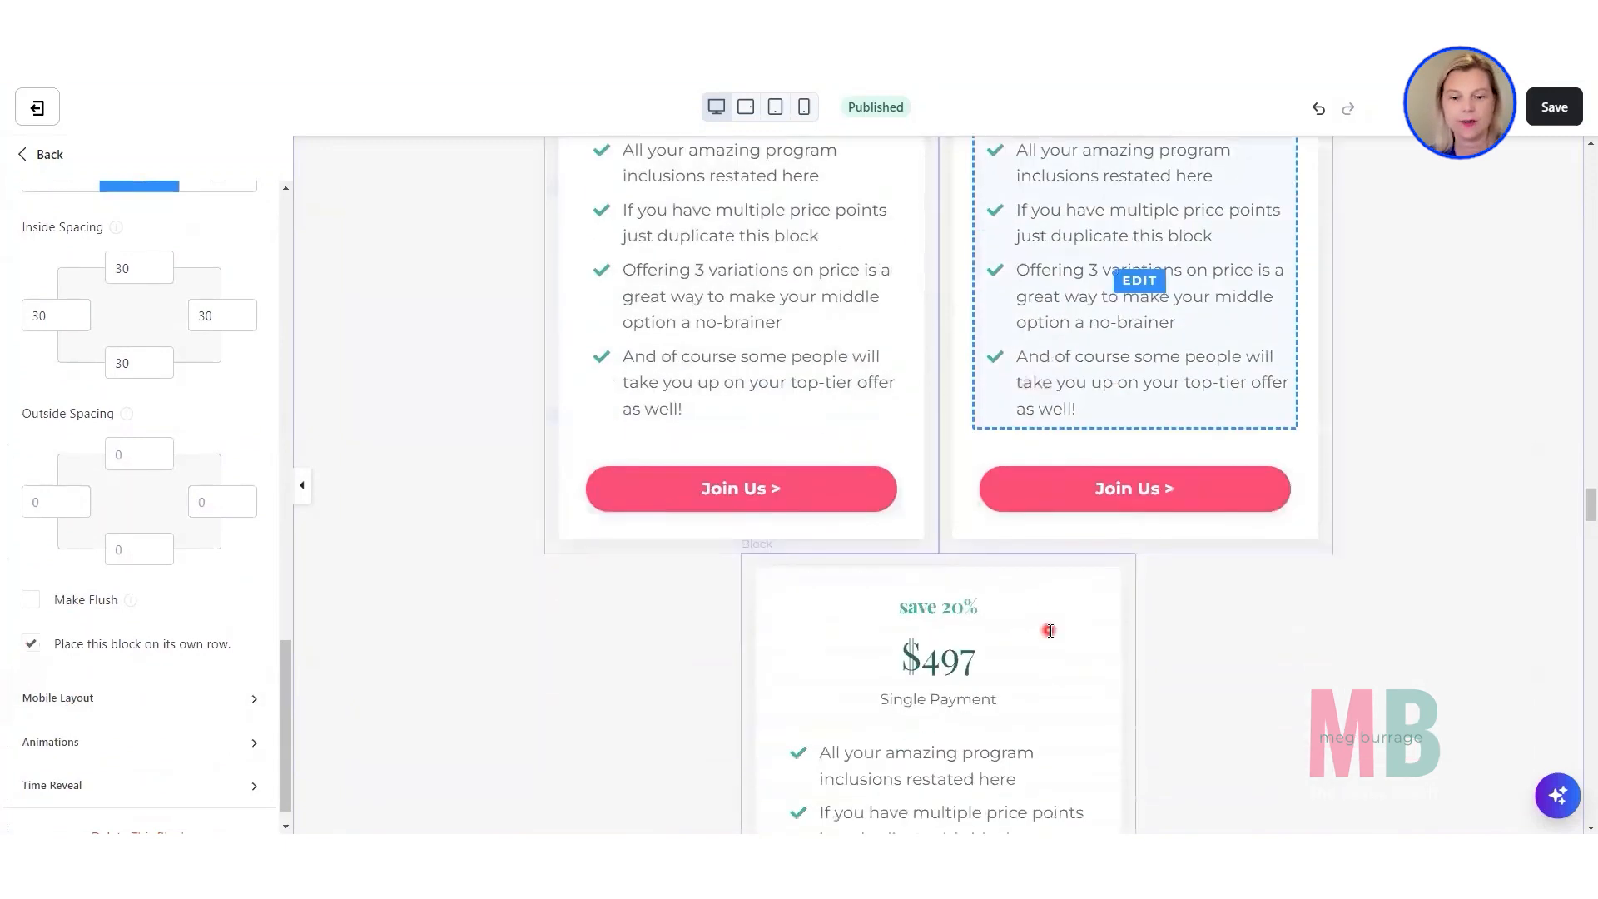
# Examine the new pricing card arrangement and review the remaining page sections down to the footer.
pyautogui.scroll(4, 947, 722)
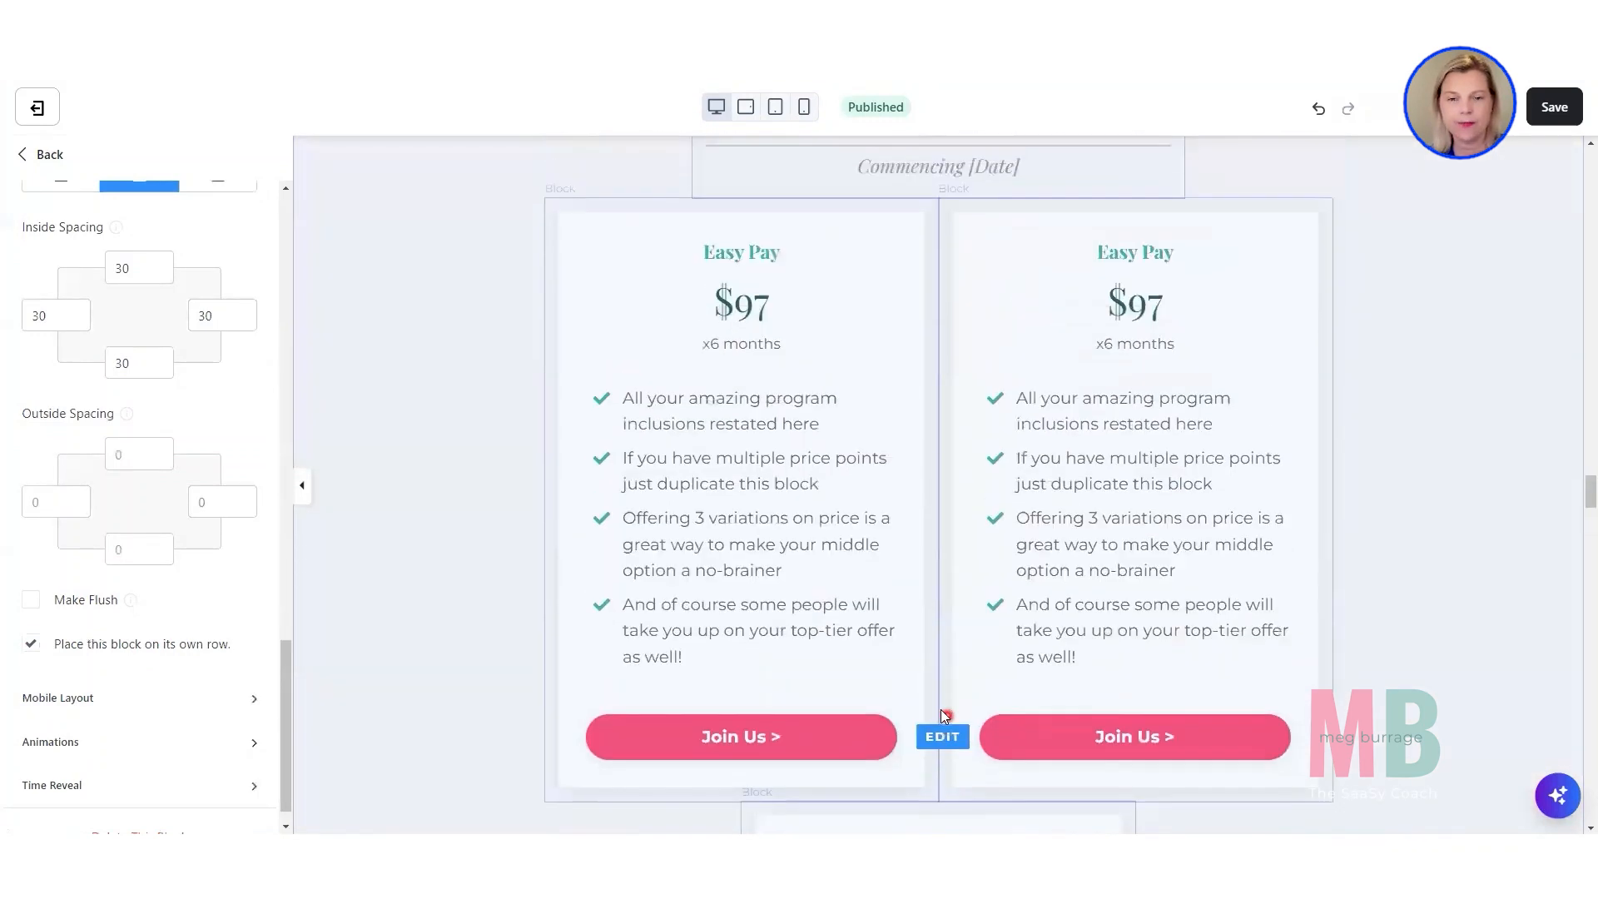
pyautogui.scroll(-2, 1085, 359)
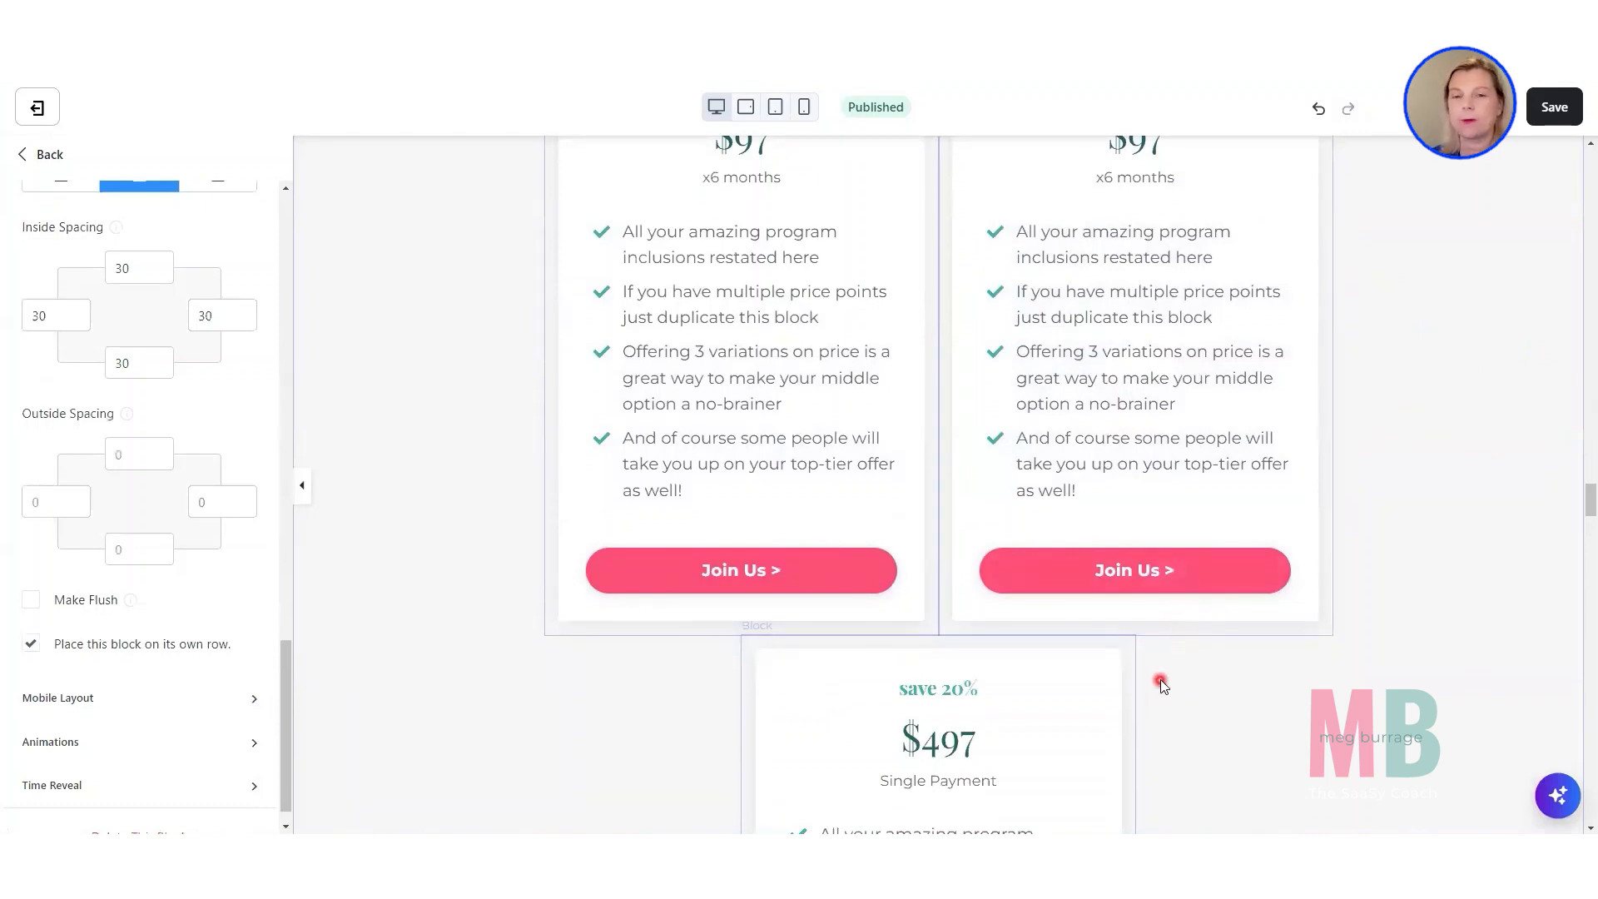
pyautogui.scroll(-3, 1153, 678)
pyautogui.scroll(-2, 1086, 566)
pyautogui.scroll(-10, 1085, 559)
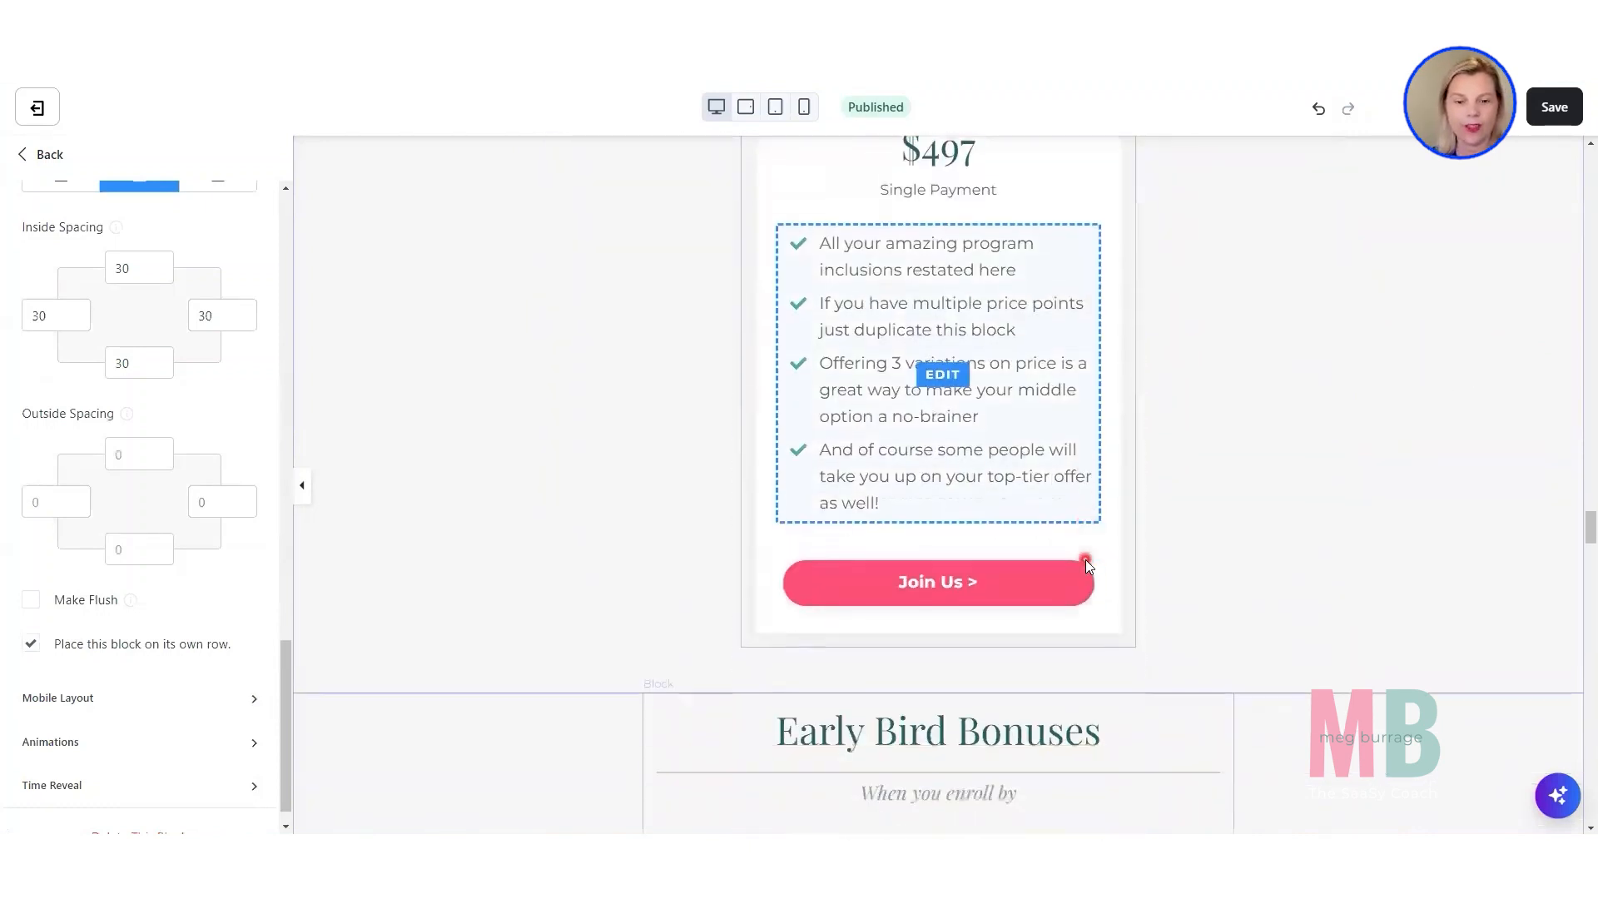
pyautogui.scroll(-4, 1085, 559)
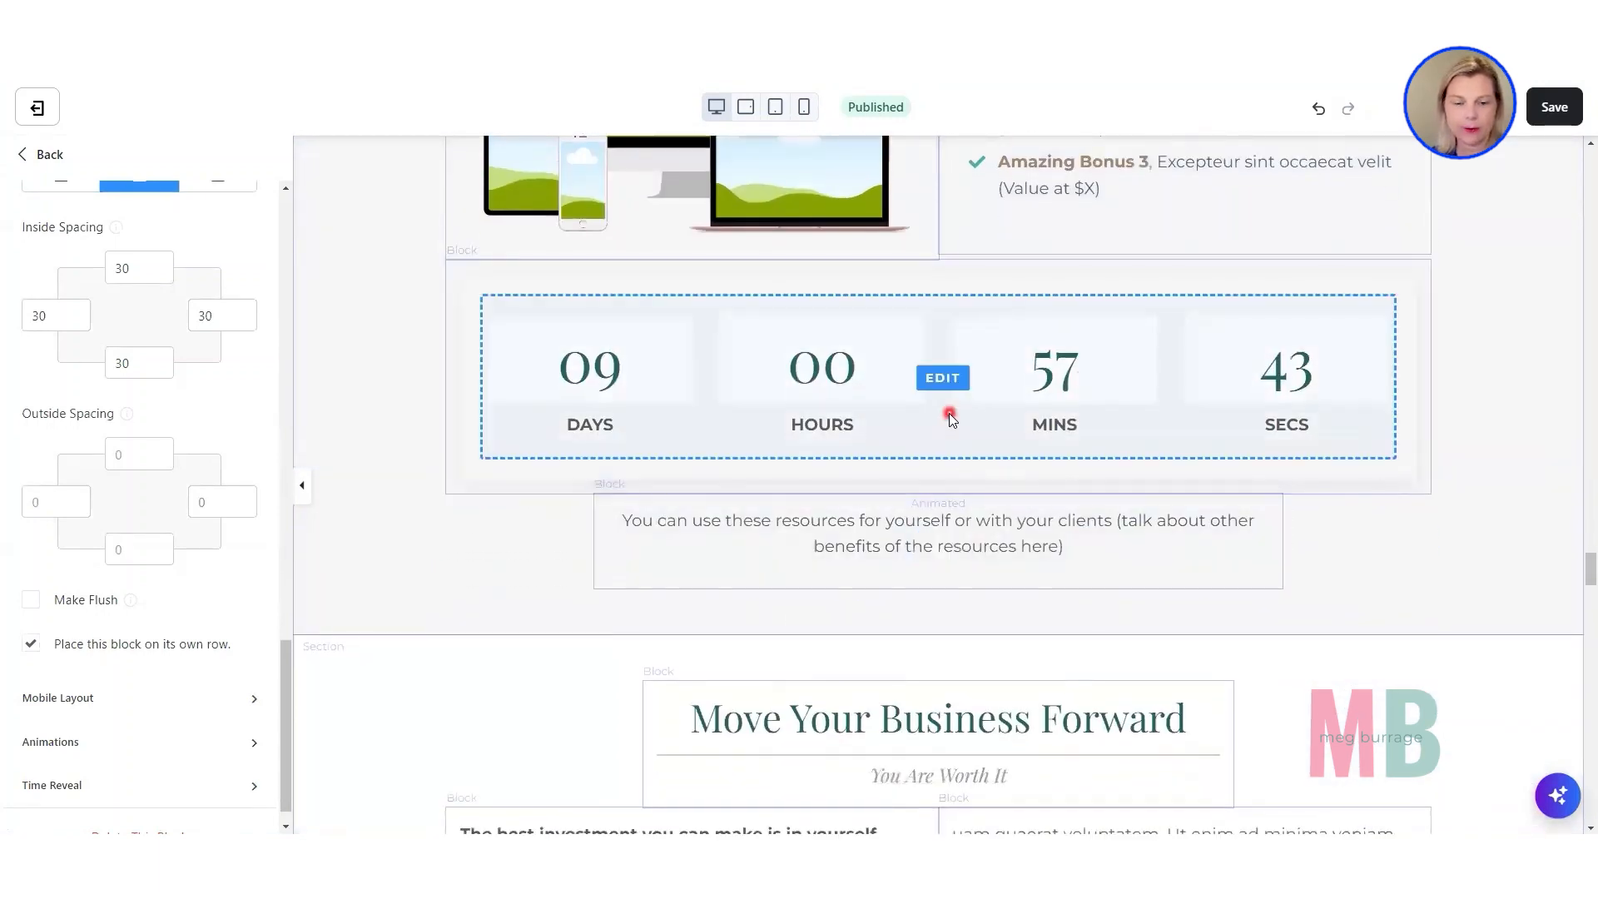
pyautogui.scroll(-9, 948, 413)
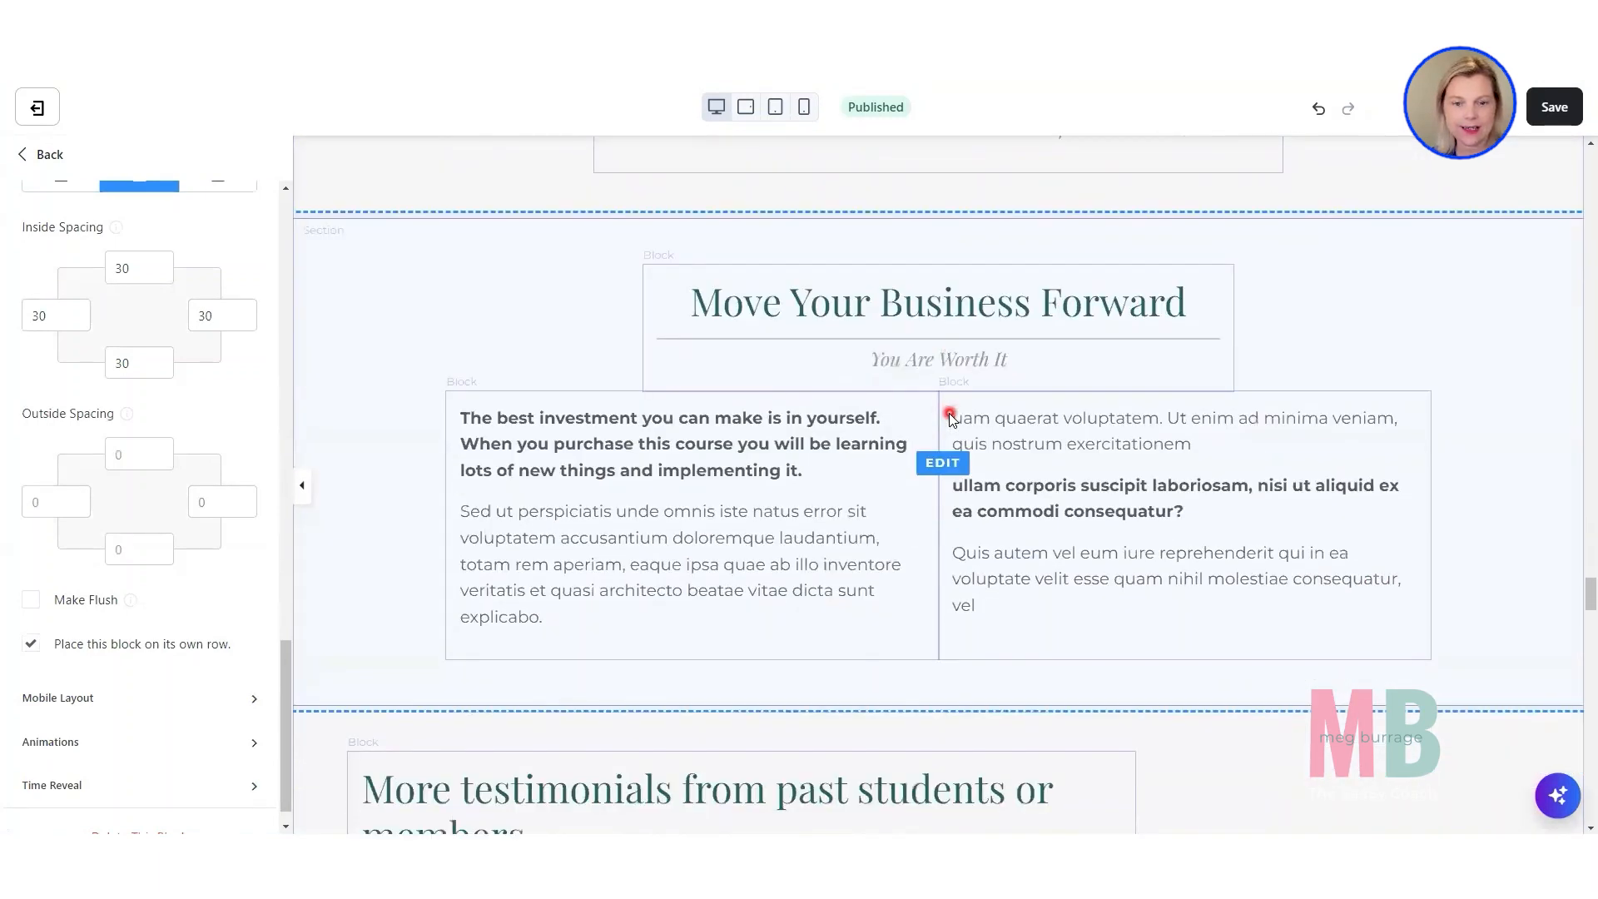
pyautogui.scroll(-7, 948, 413)
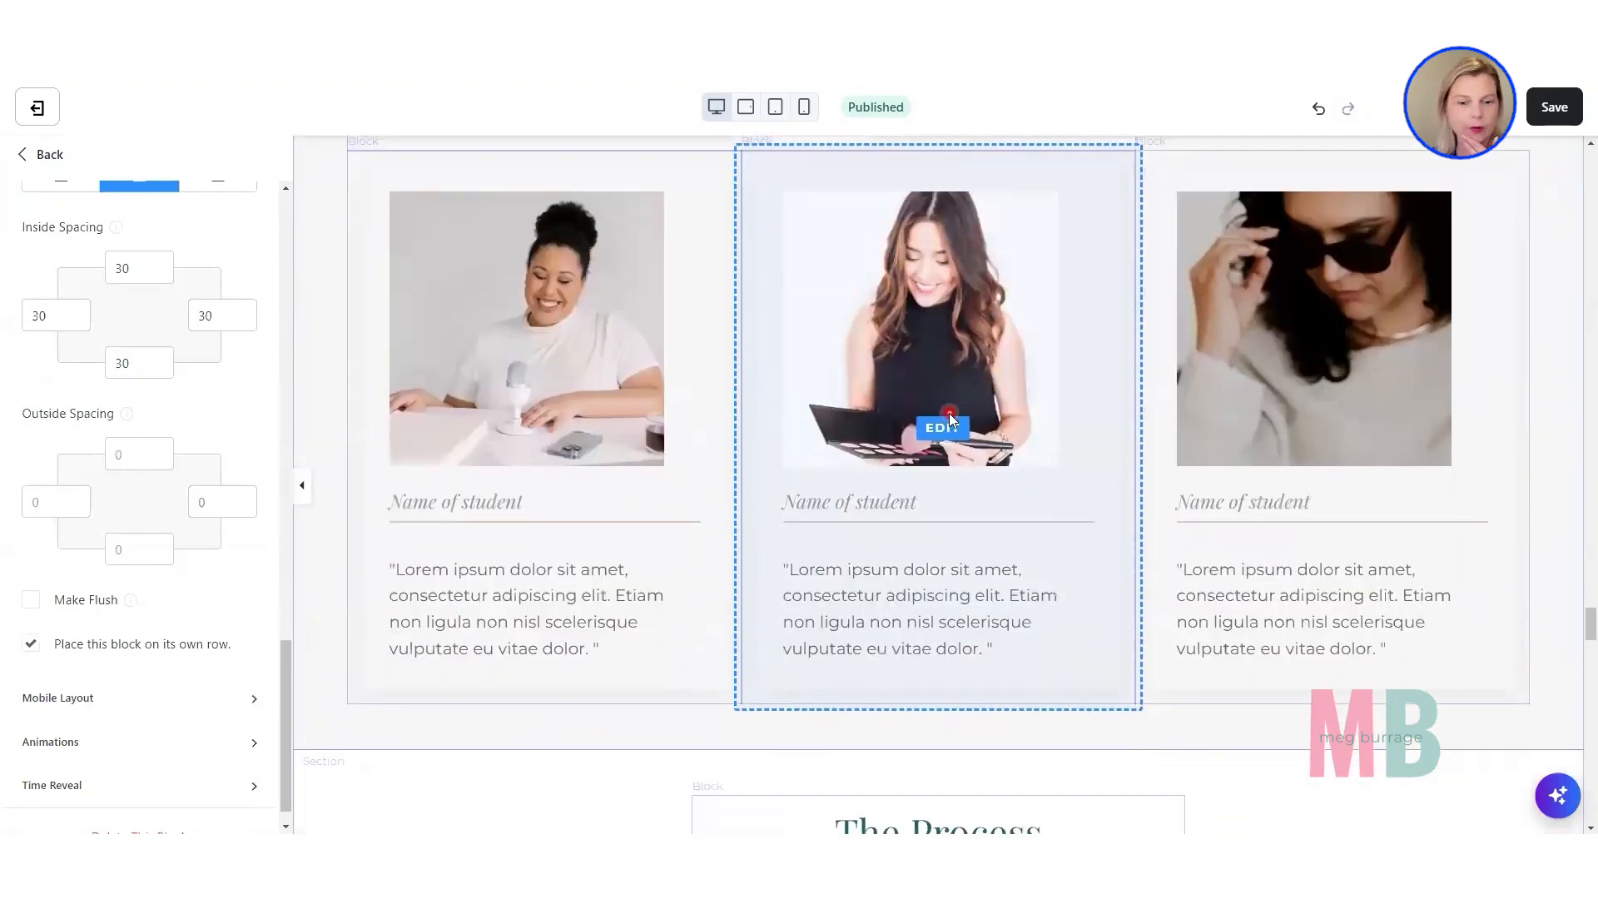
pyautogui.scroll(-9, 950, 413)
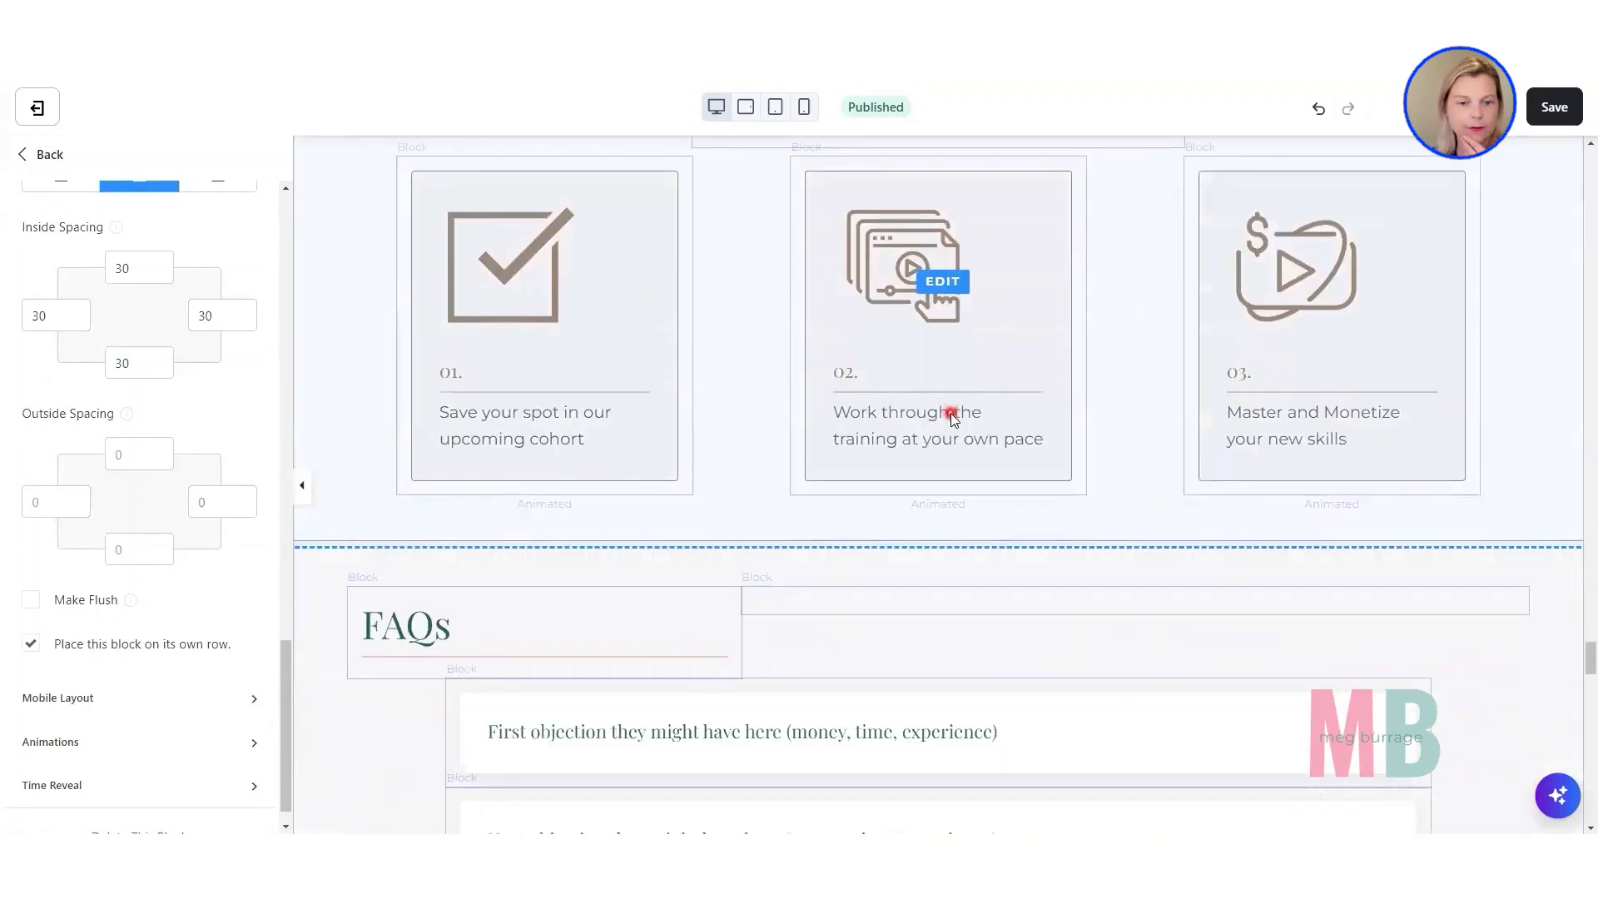
pyautogui.scroll(-5, 950, 413)
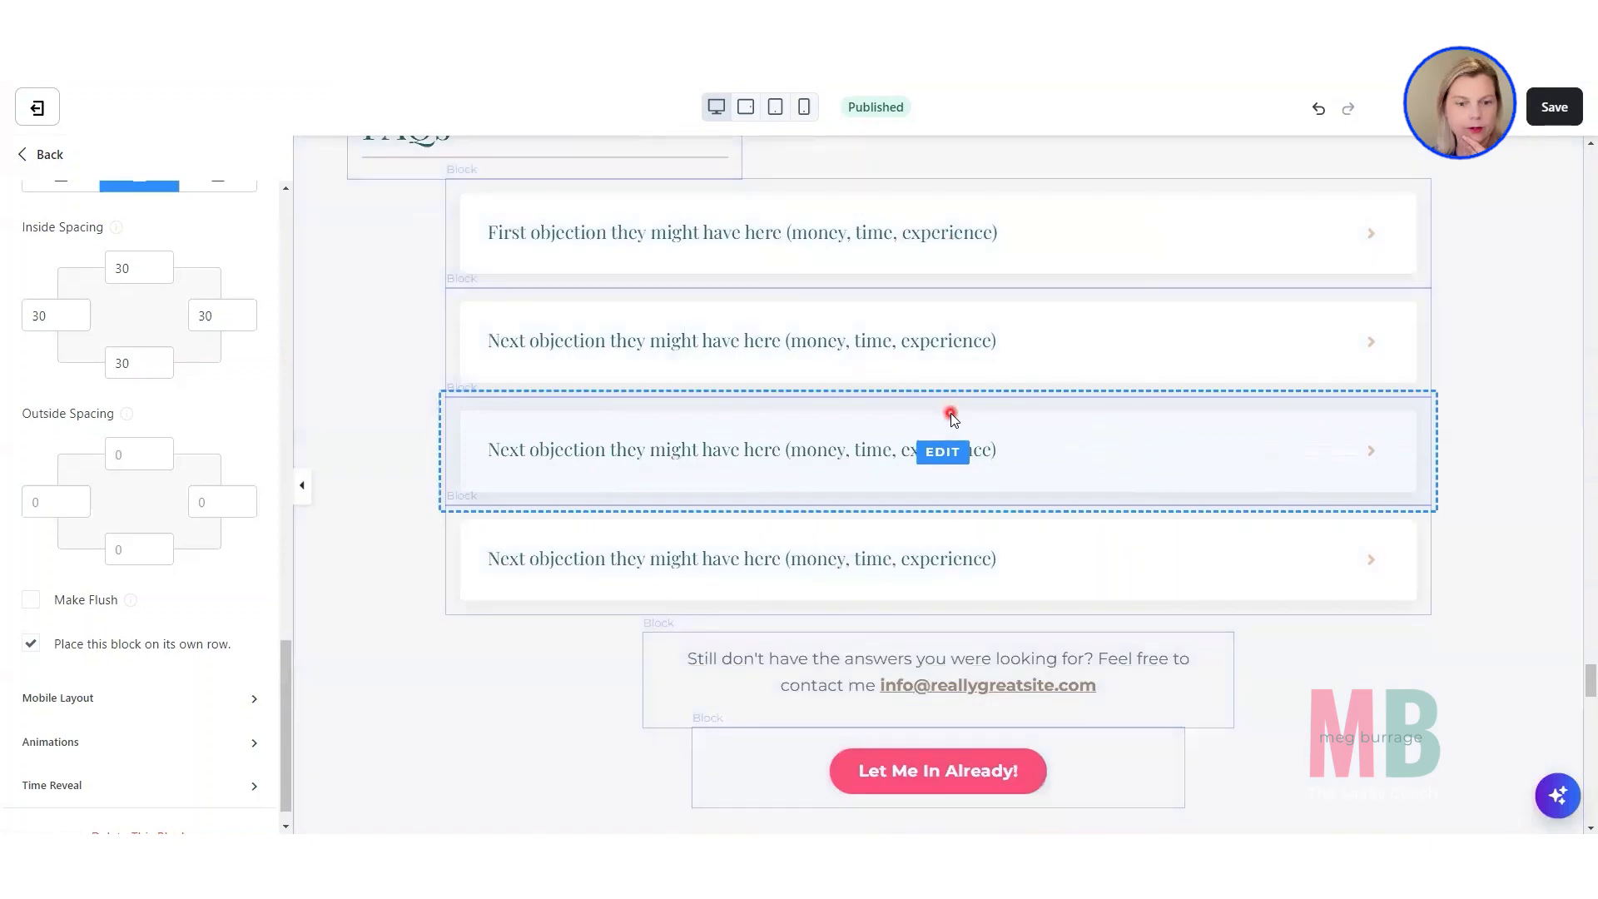
pyautogui.scroll(-8, 950, 413)
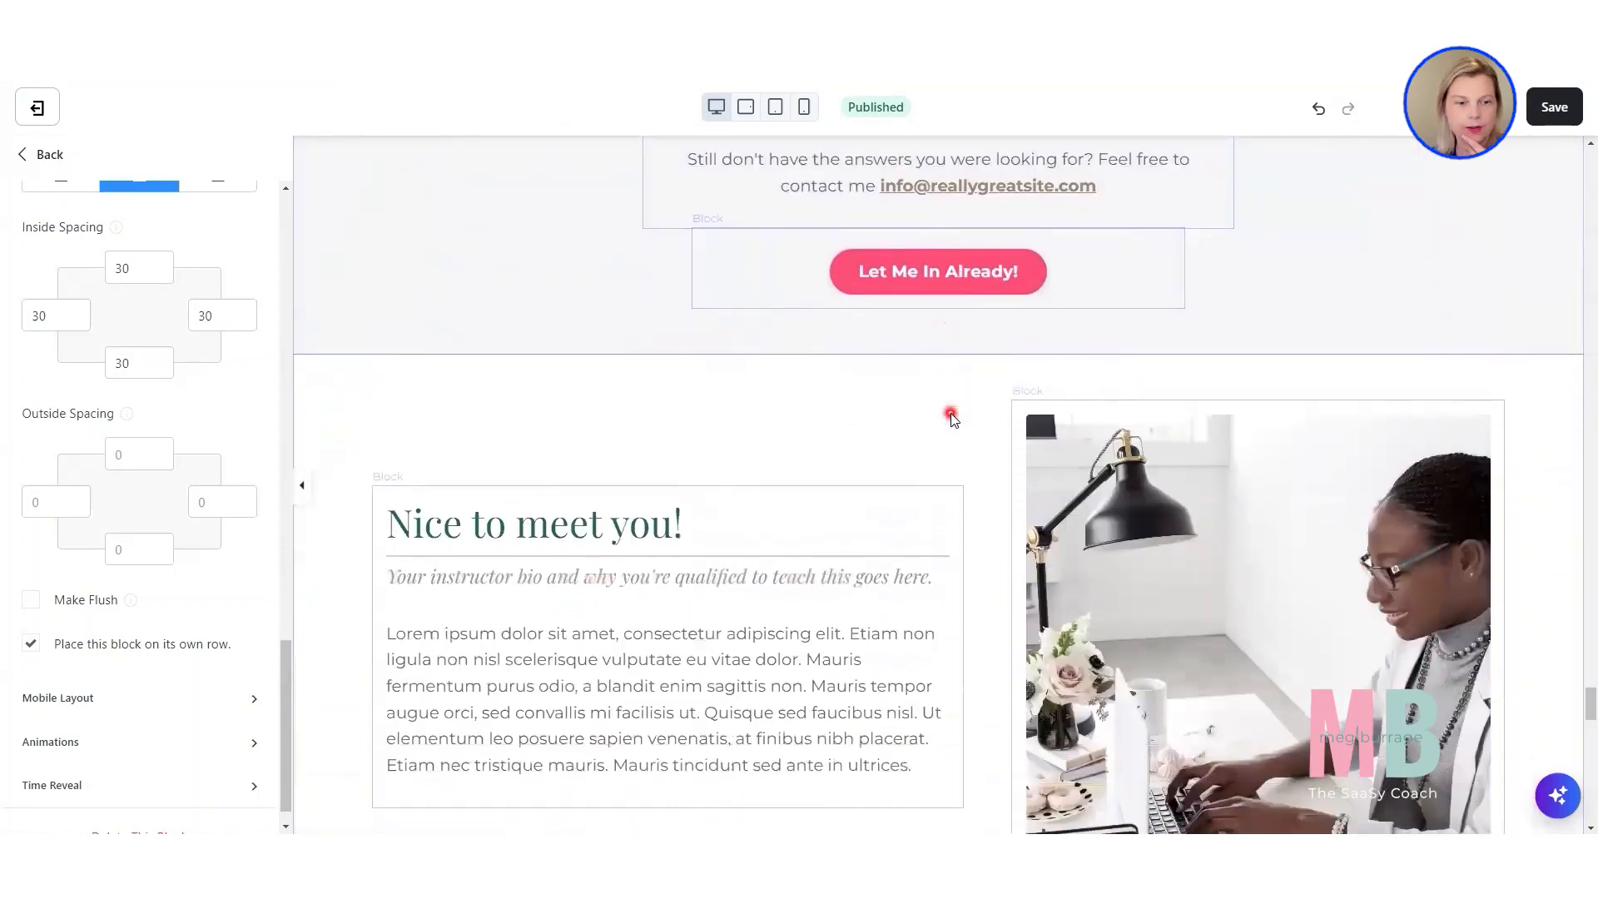
pyautogui.scroll(-9, 952, 437)
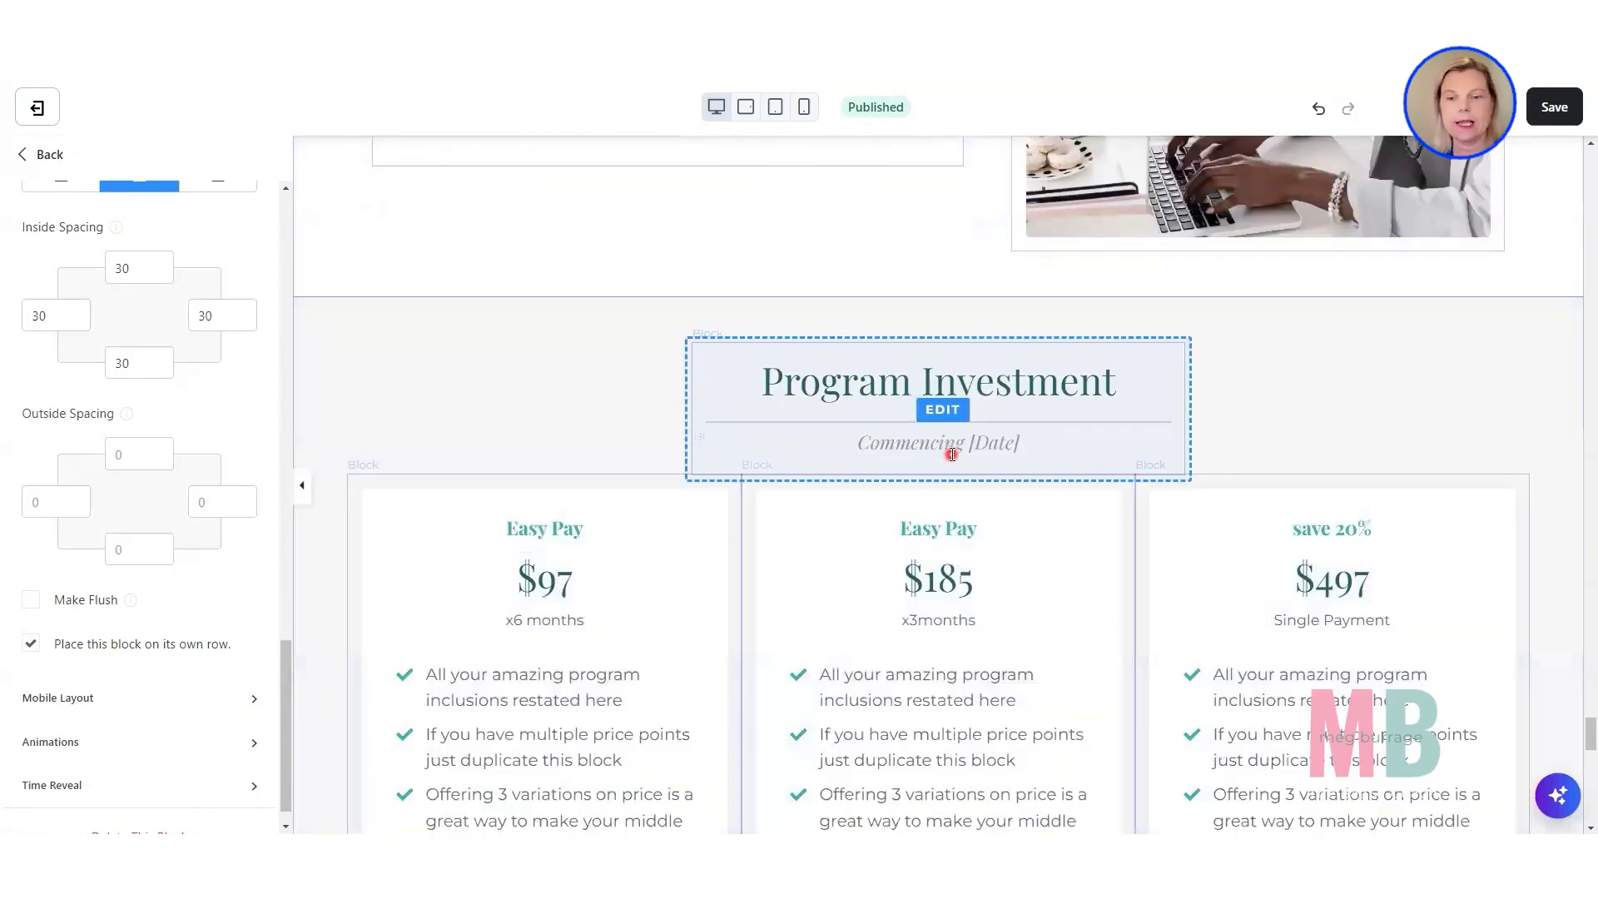
pyautogui.scroll(-14, 951, 456)
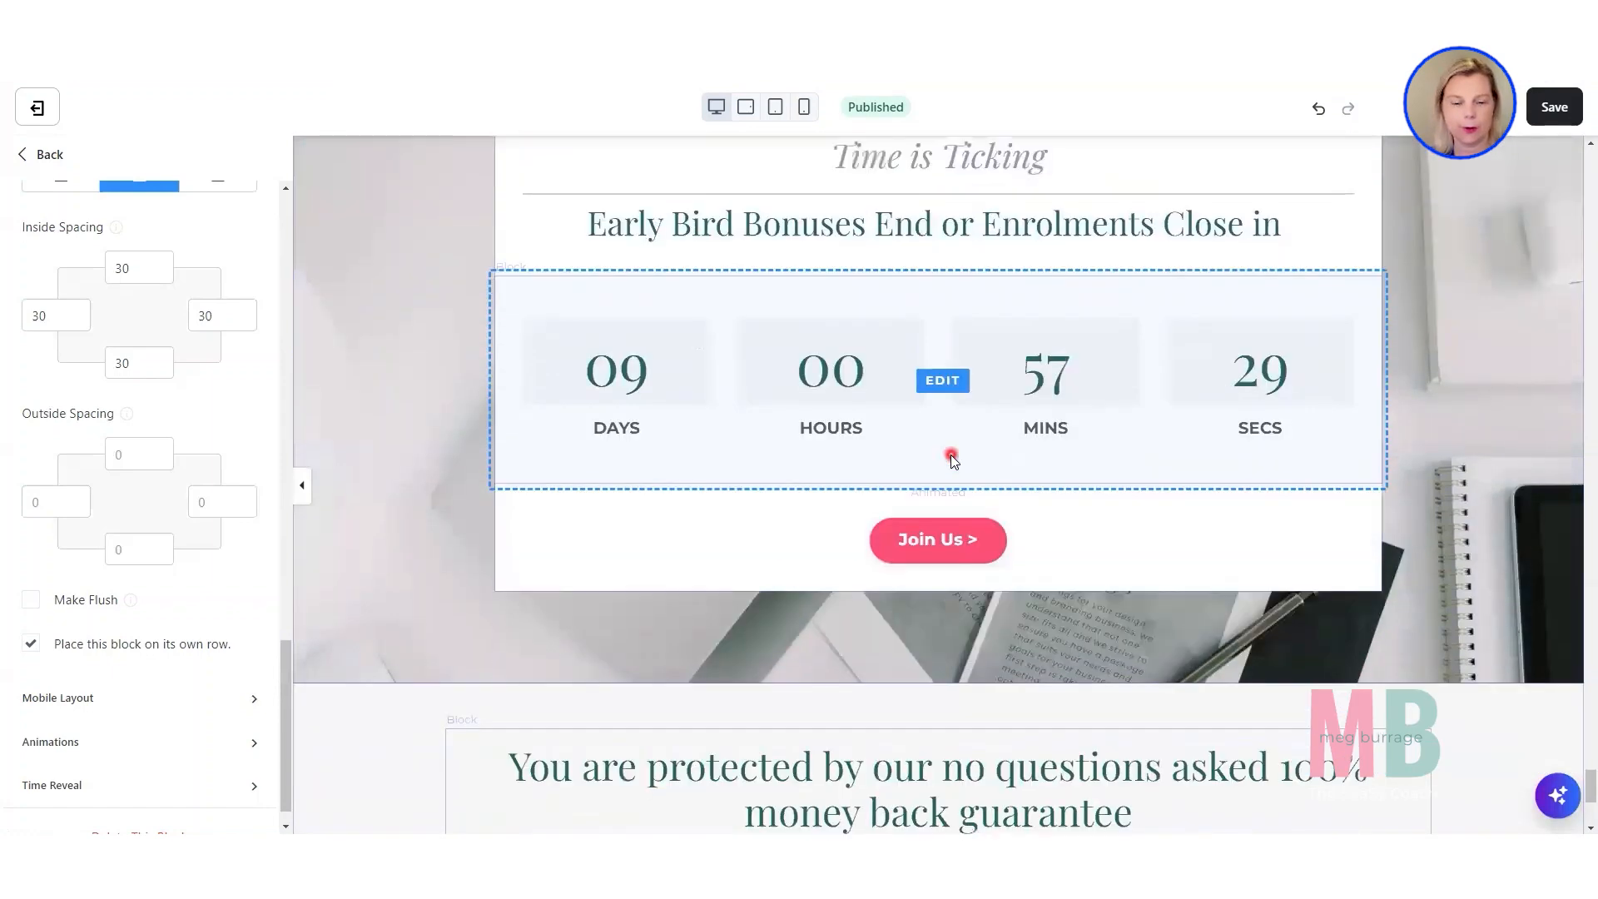
pyautogui.scroll(-1, 951, 455)
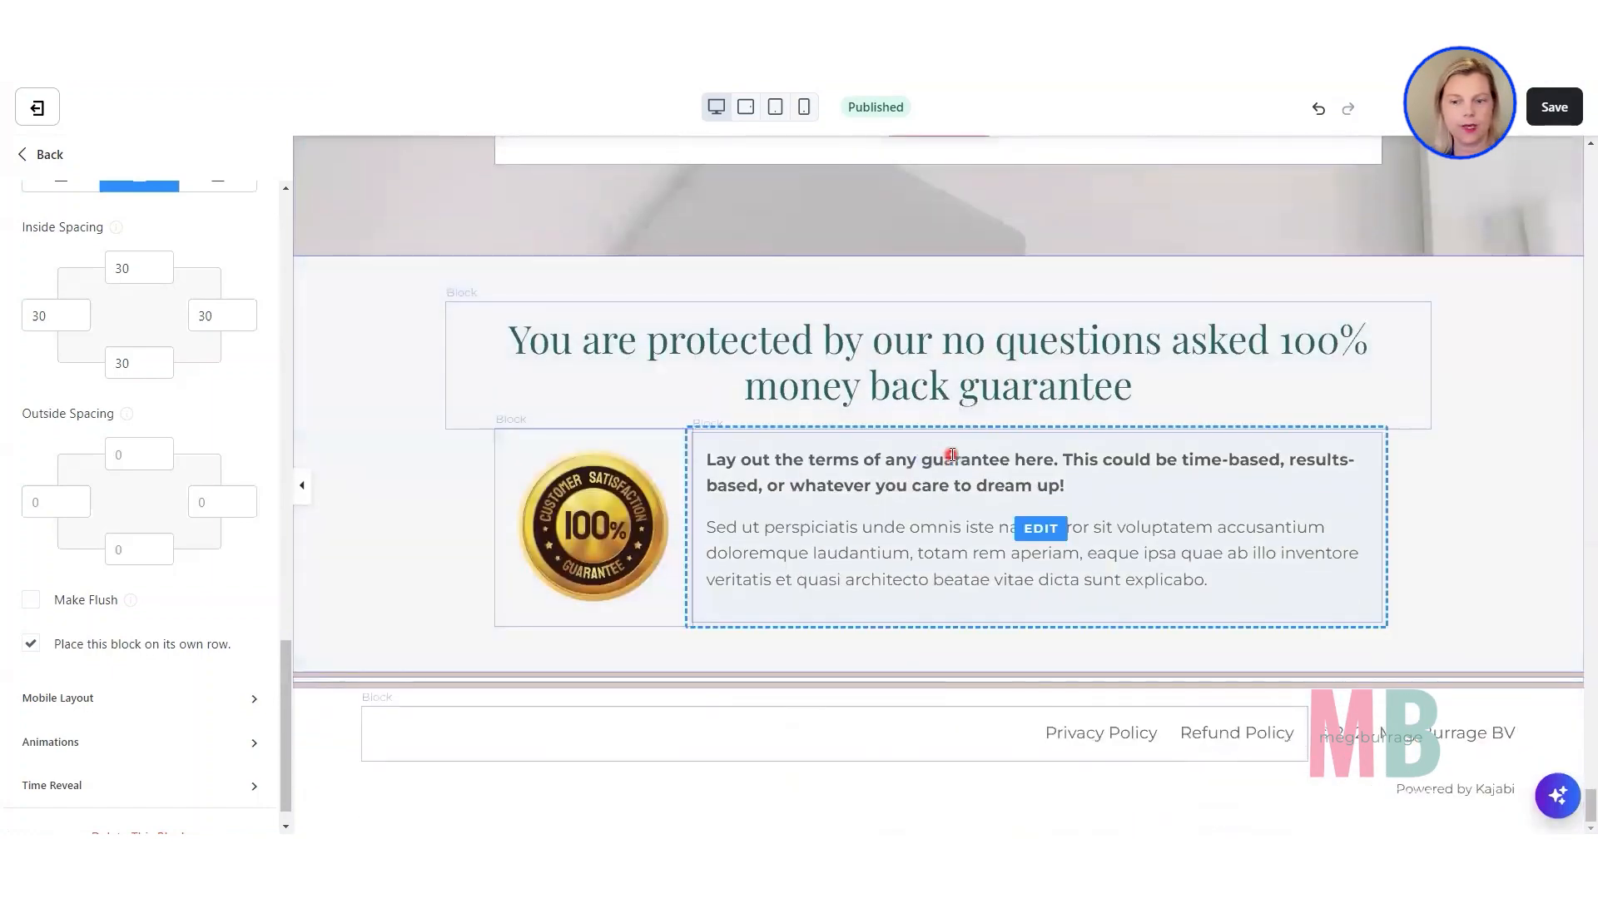
# Set the footer's typography to a 14px font size for both desktop and mobile.
pyautogui.click(330, 735)
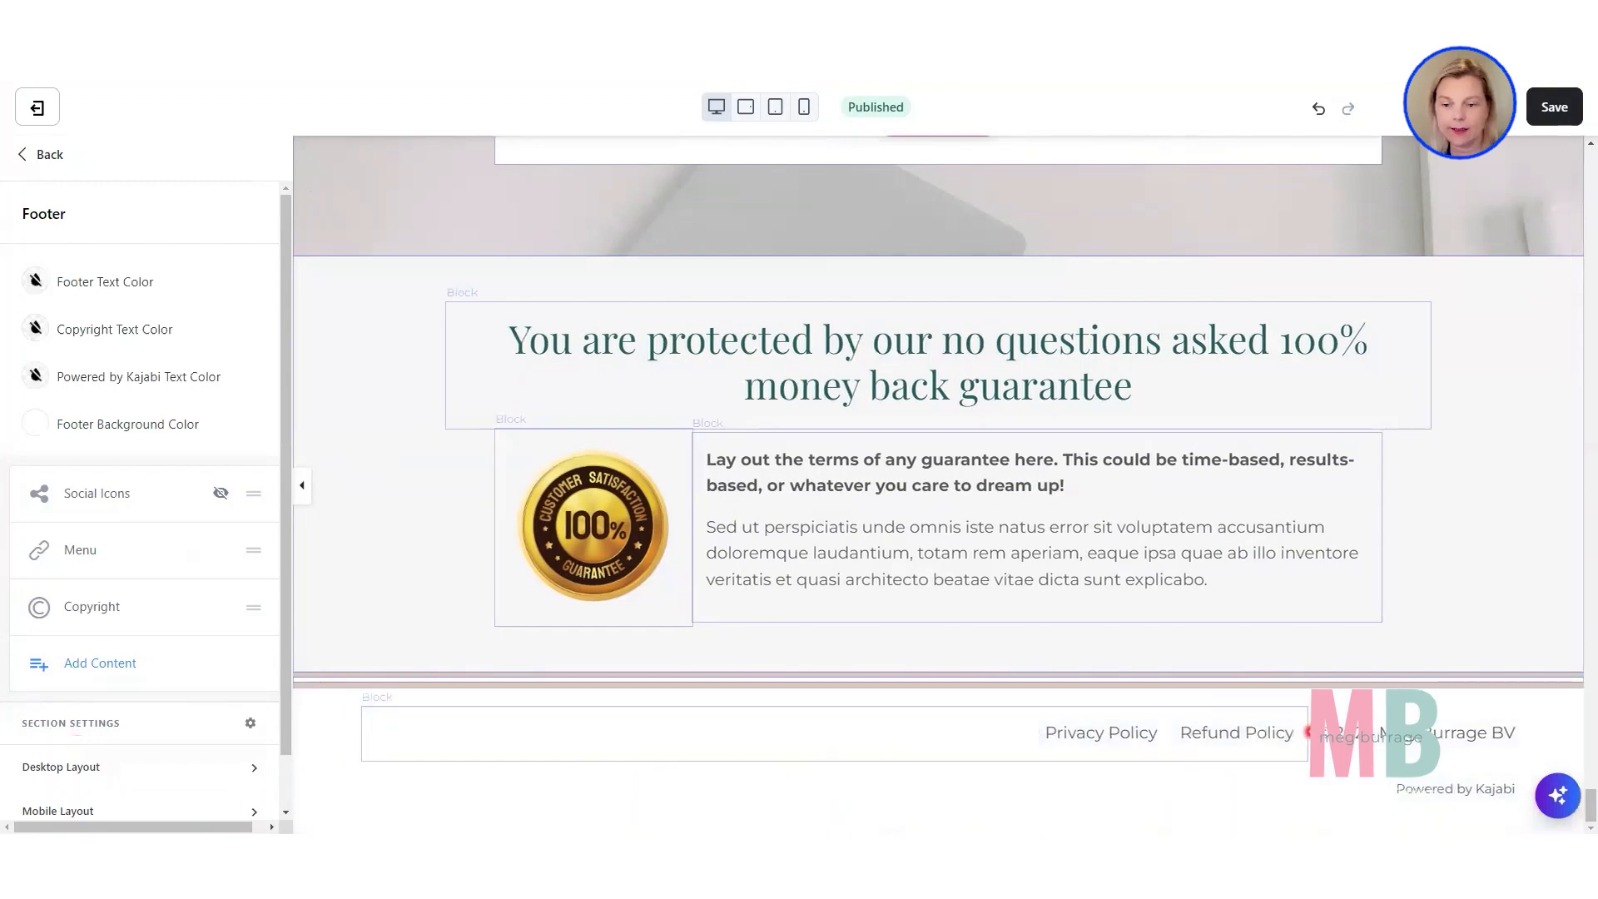
pyautogui.scroll(-1, 118, 799)
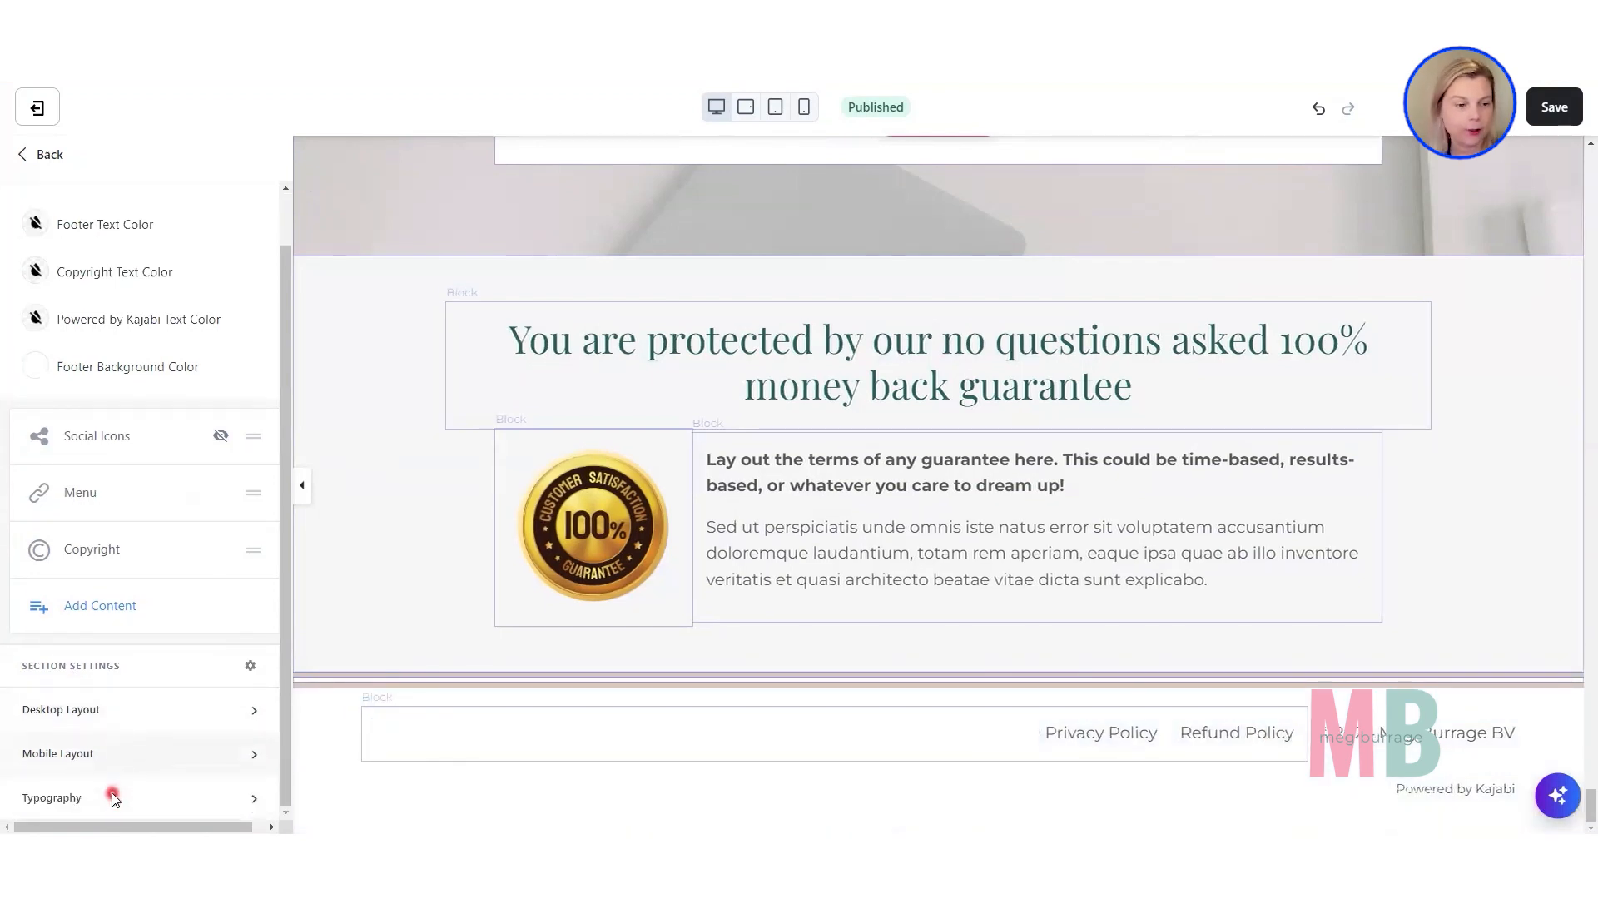
pyautogui.click(46, 799)
pyautogui.click(51, 691)
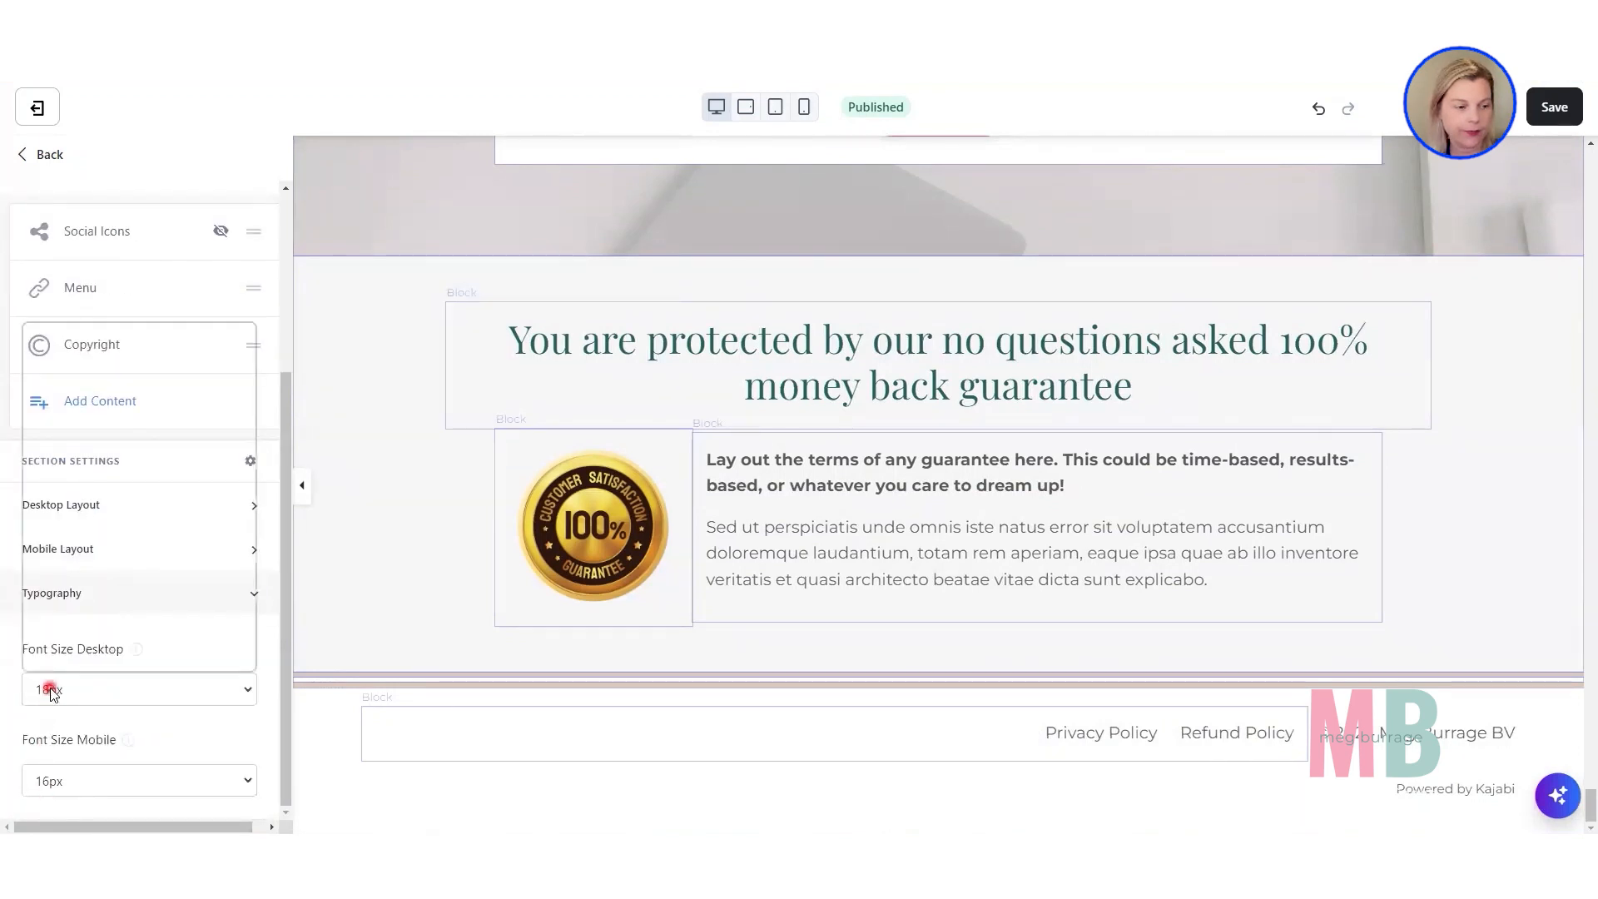
pyautogui.click(56, 389)
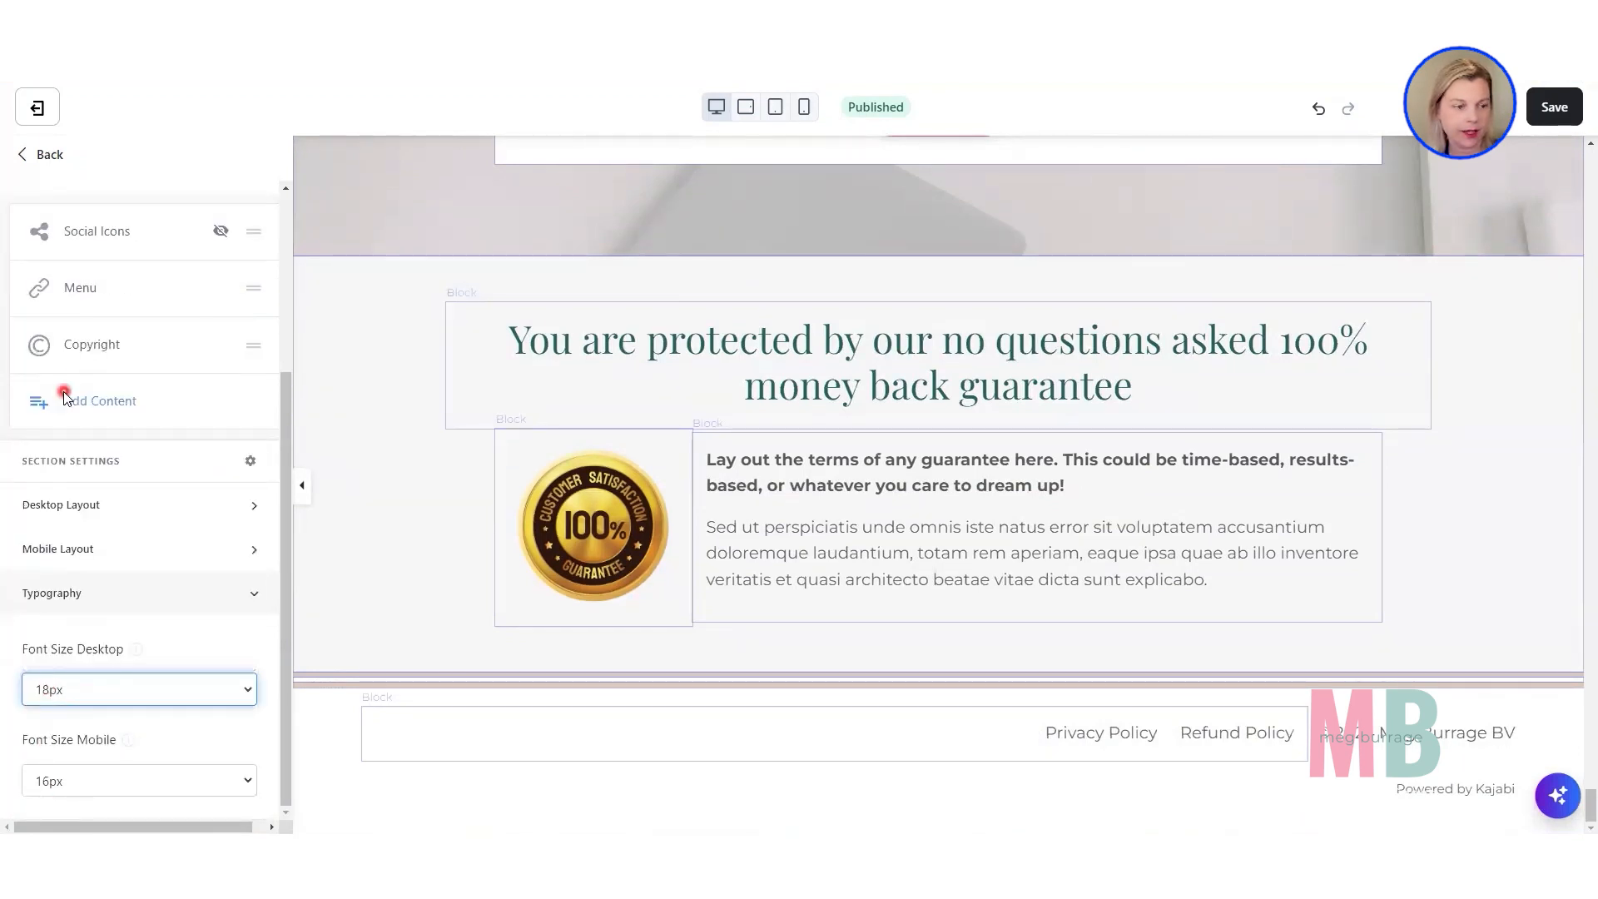
pyautogui.click(80, 781)
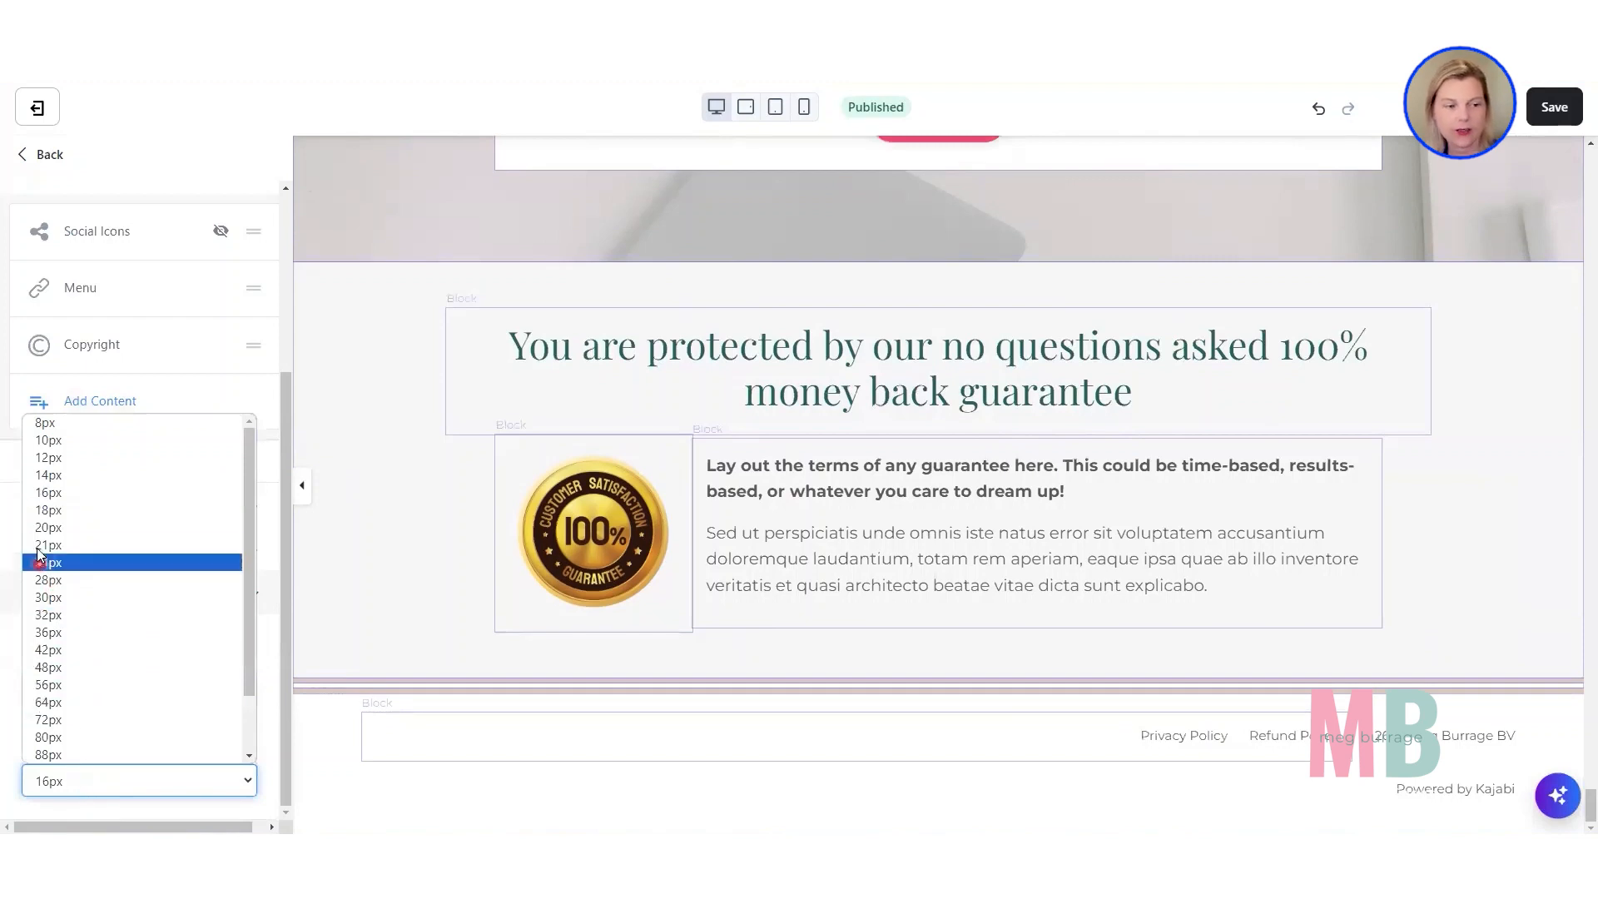
pyautogui.click(52, 485)
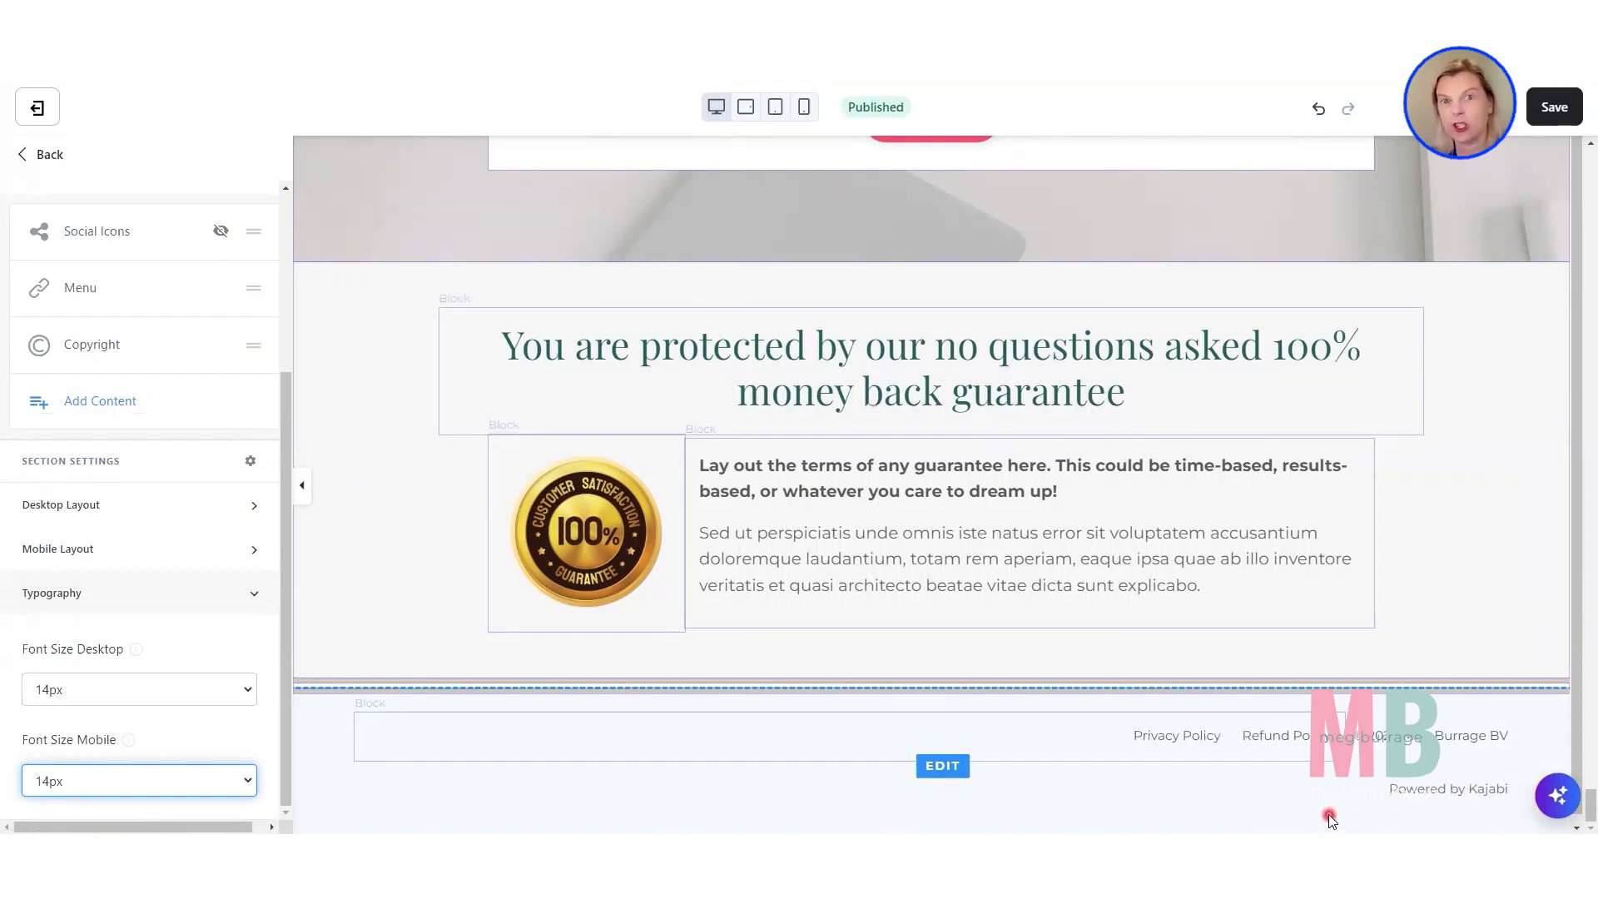
pyautogui.click(1286, 792)
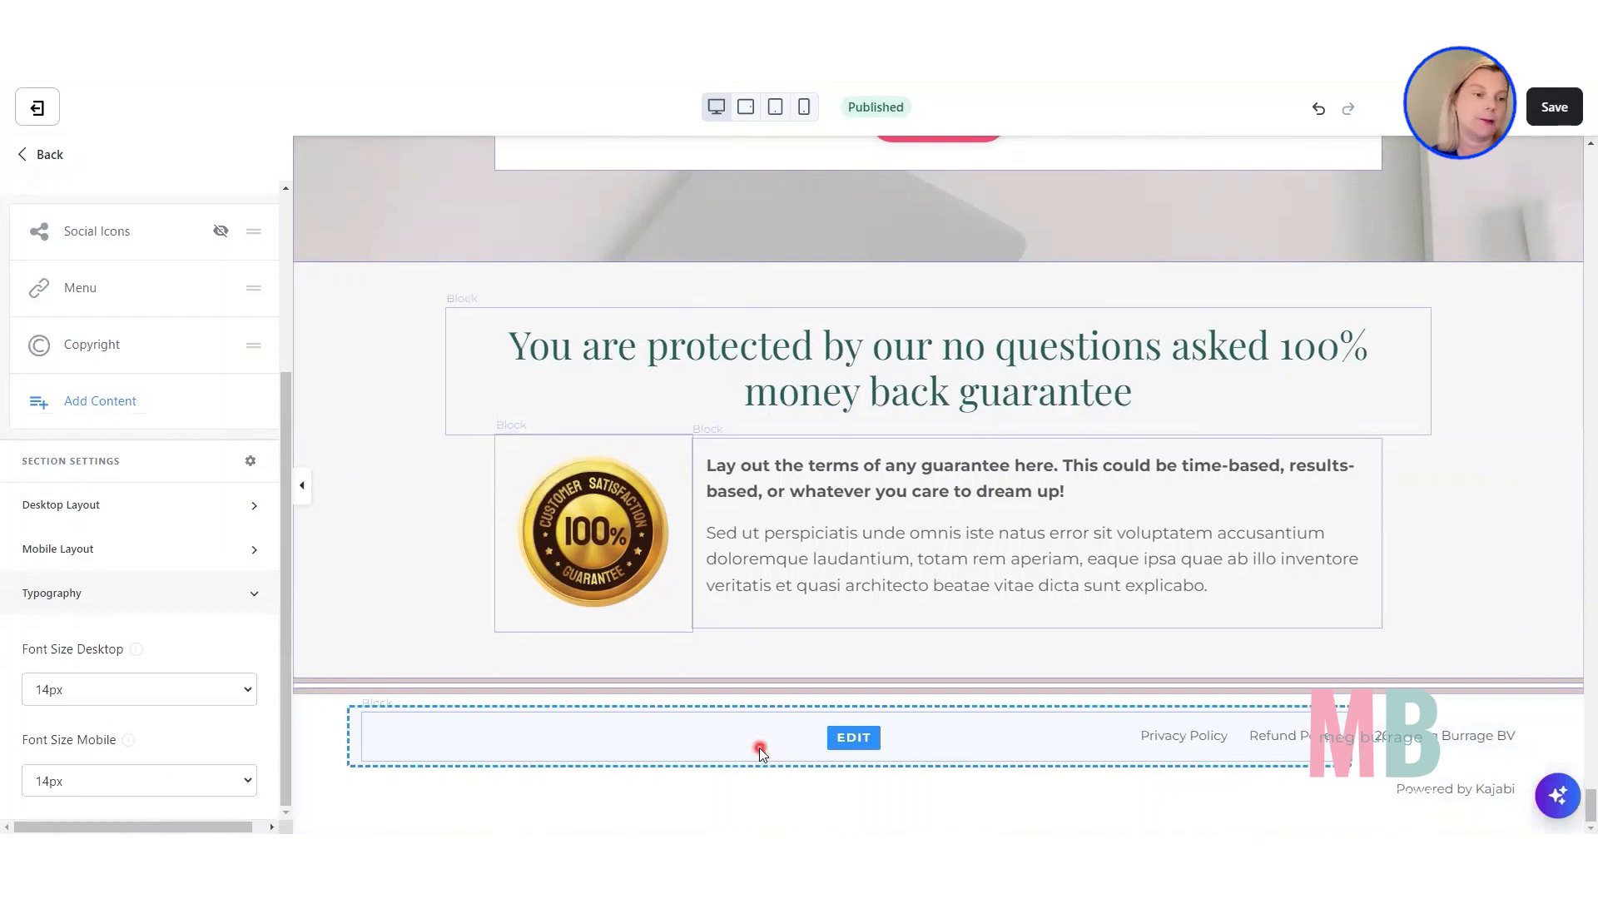
# Check the footer's background color and set the Powered by Kajabi text color to the matching white, FFFFFF.
pyautogui.scroll(3, 171, 603)
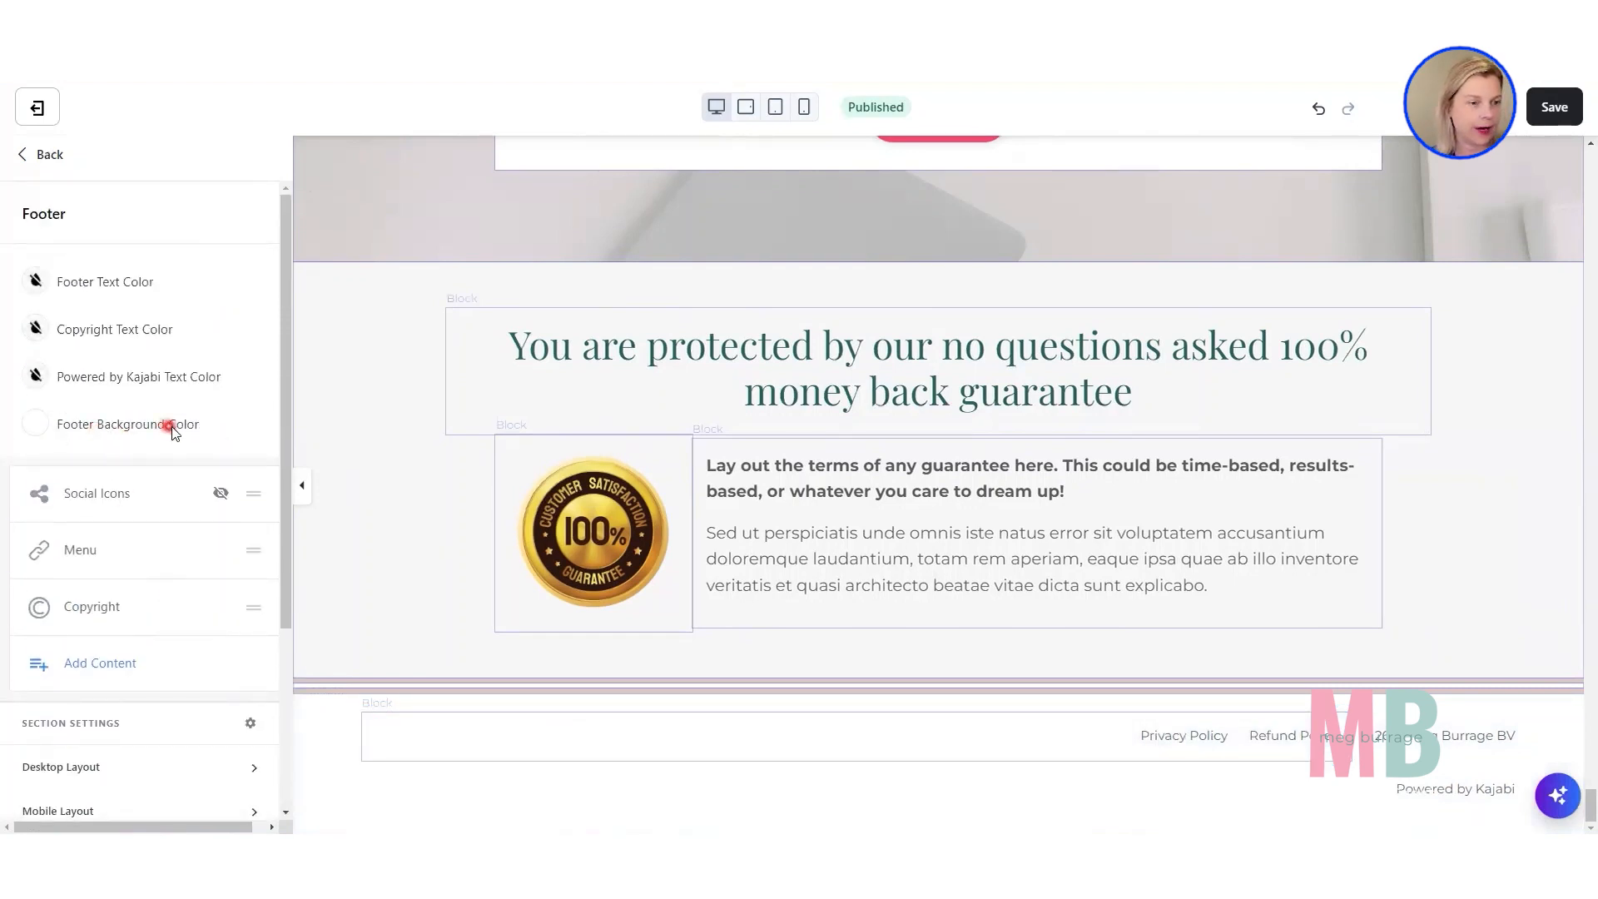
pyautogui.click(35, 430)
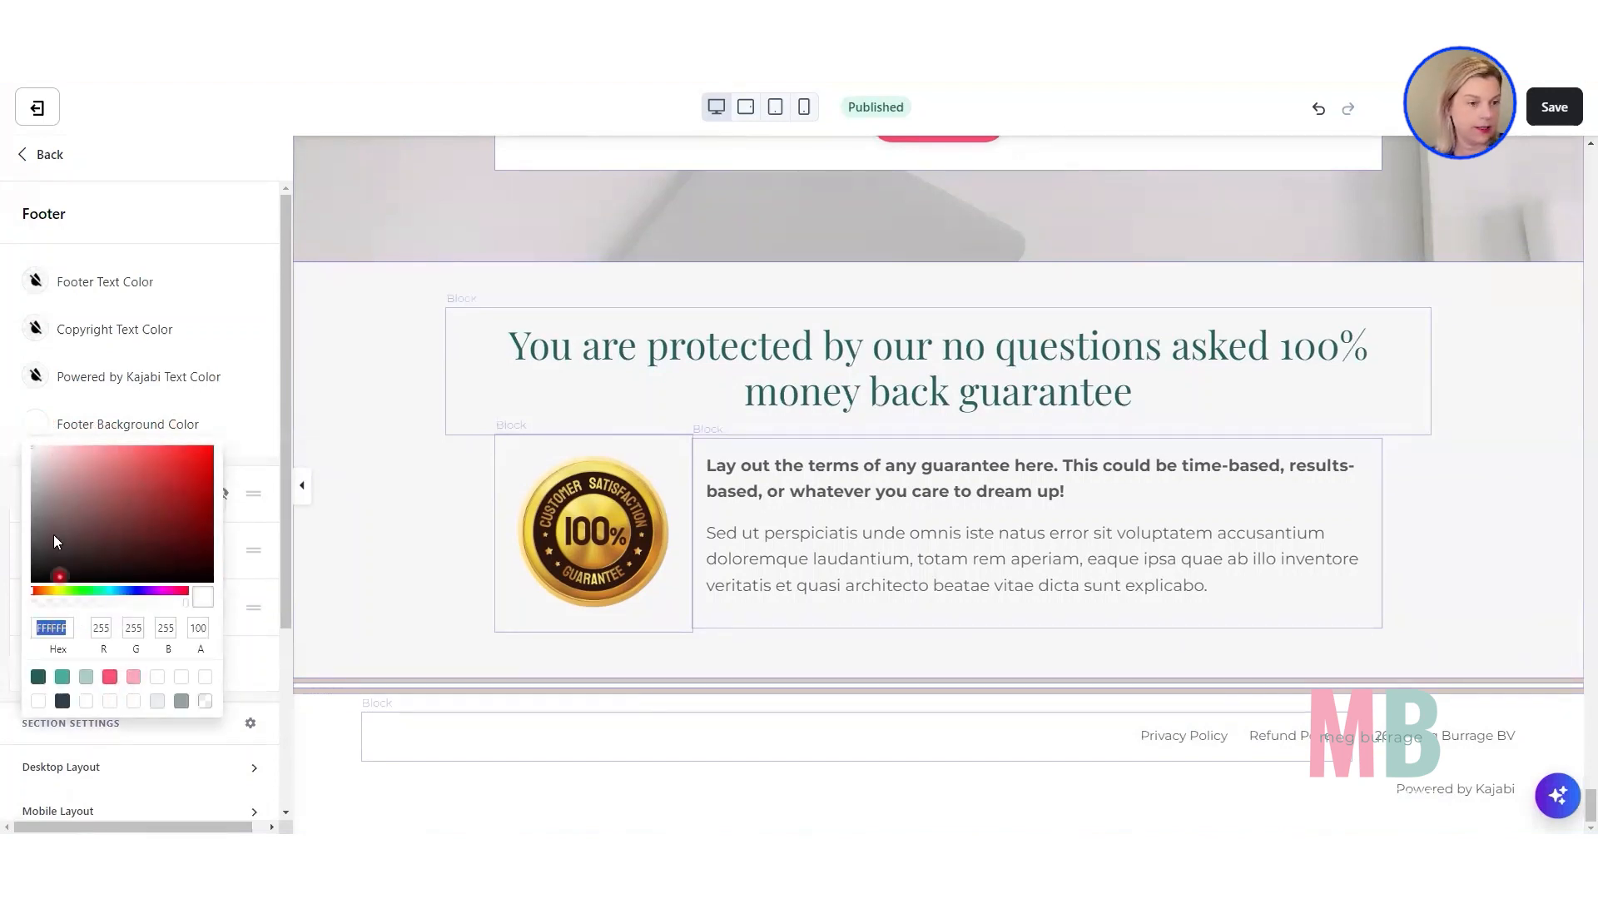
pyautogui.click(39, 427)
pyautogui.click(34, 376)
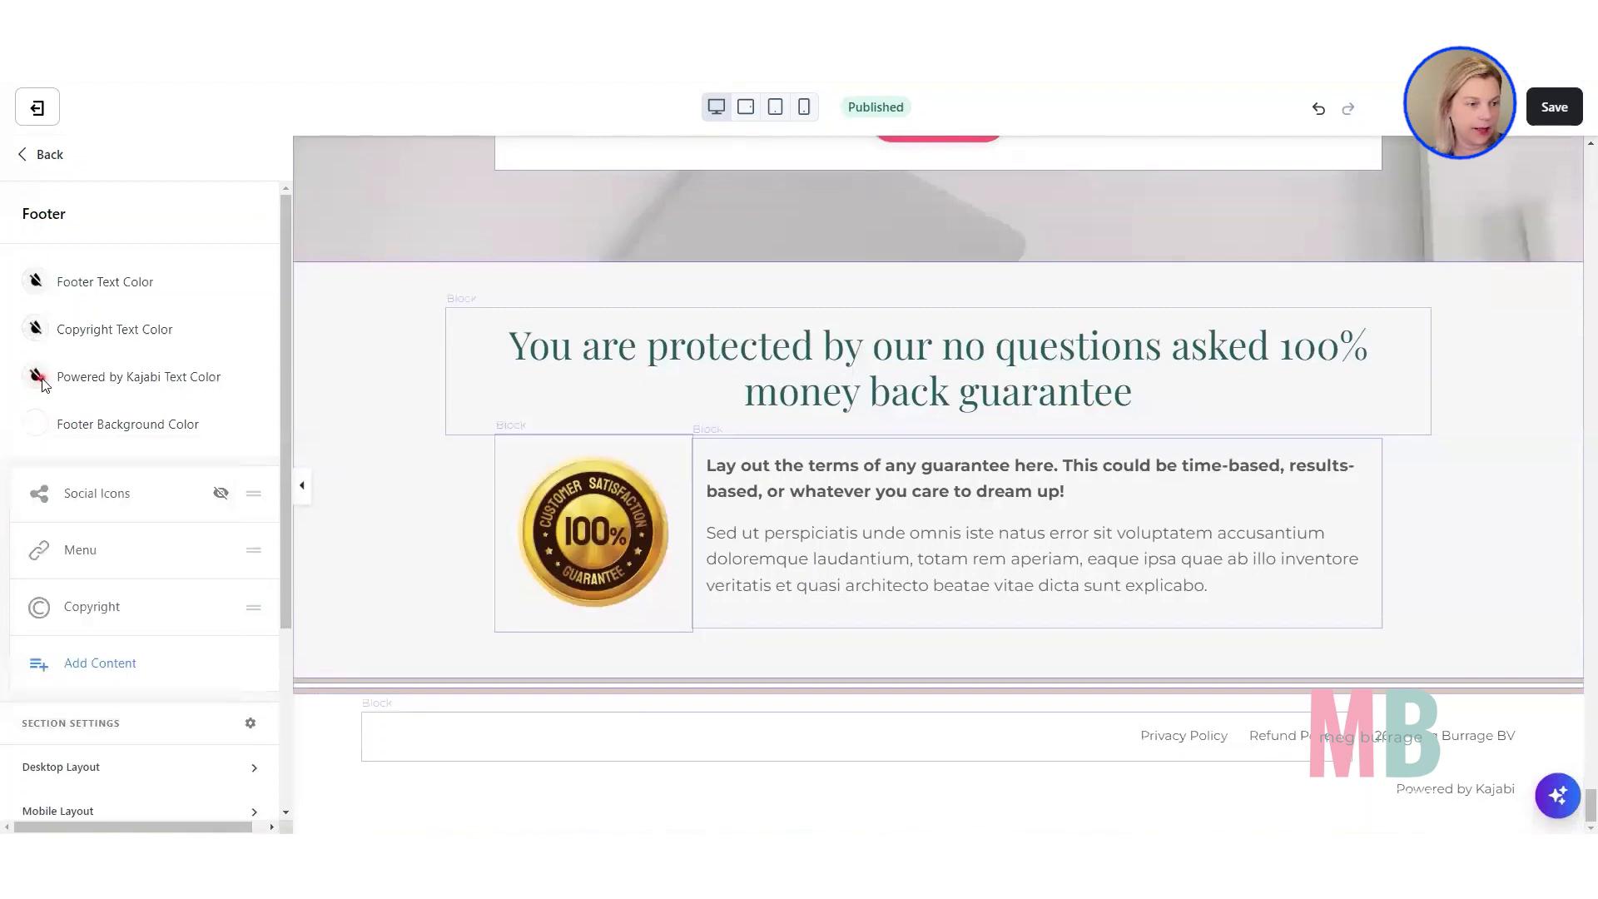
pyautogui.click(38, 577)
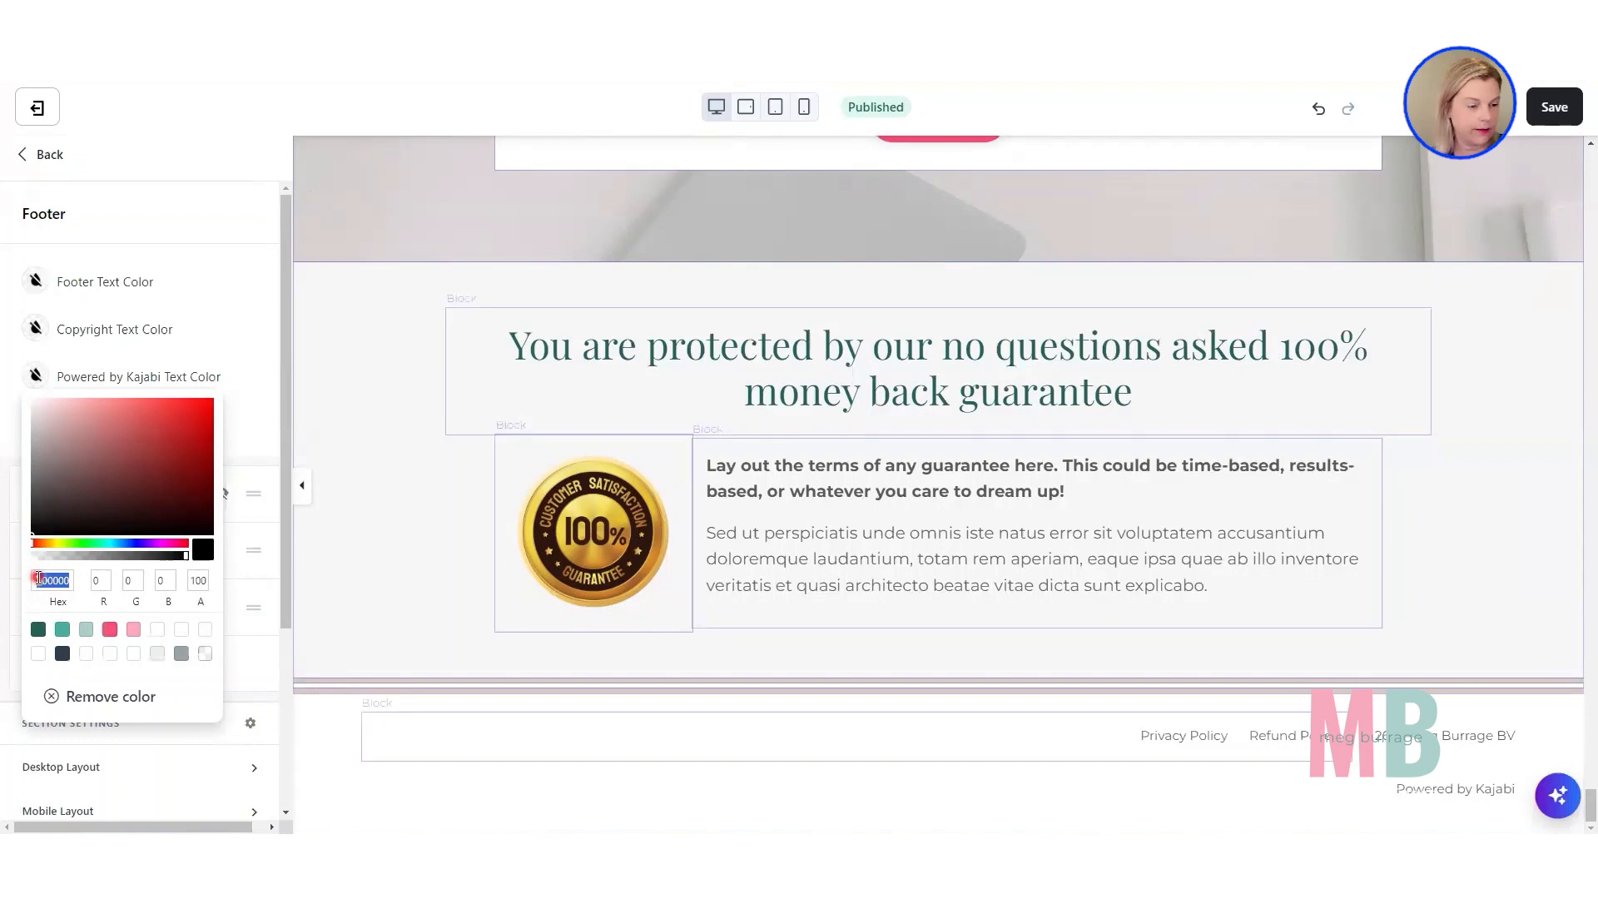
pyautogui.click(86, 653)
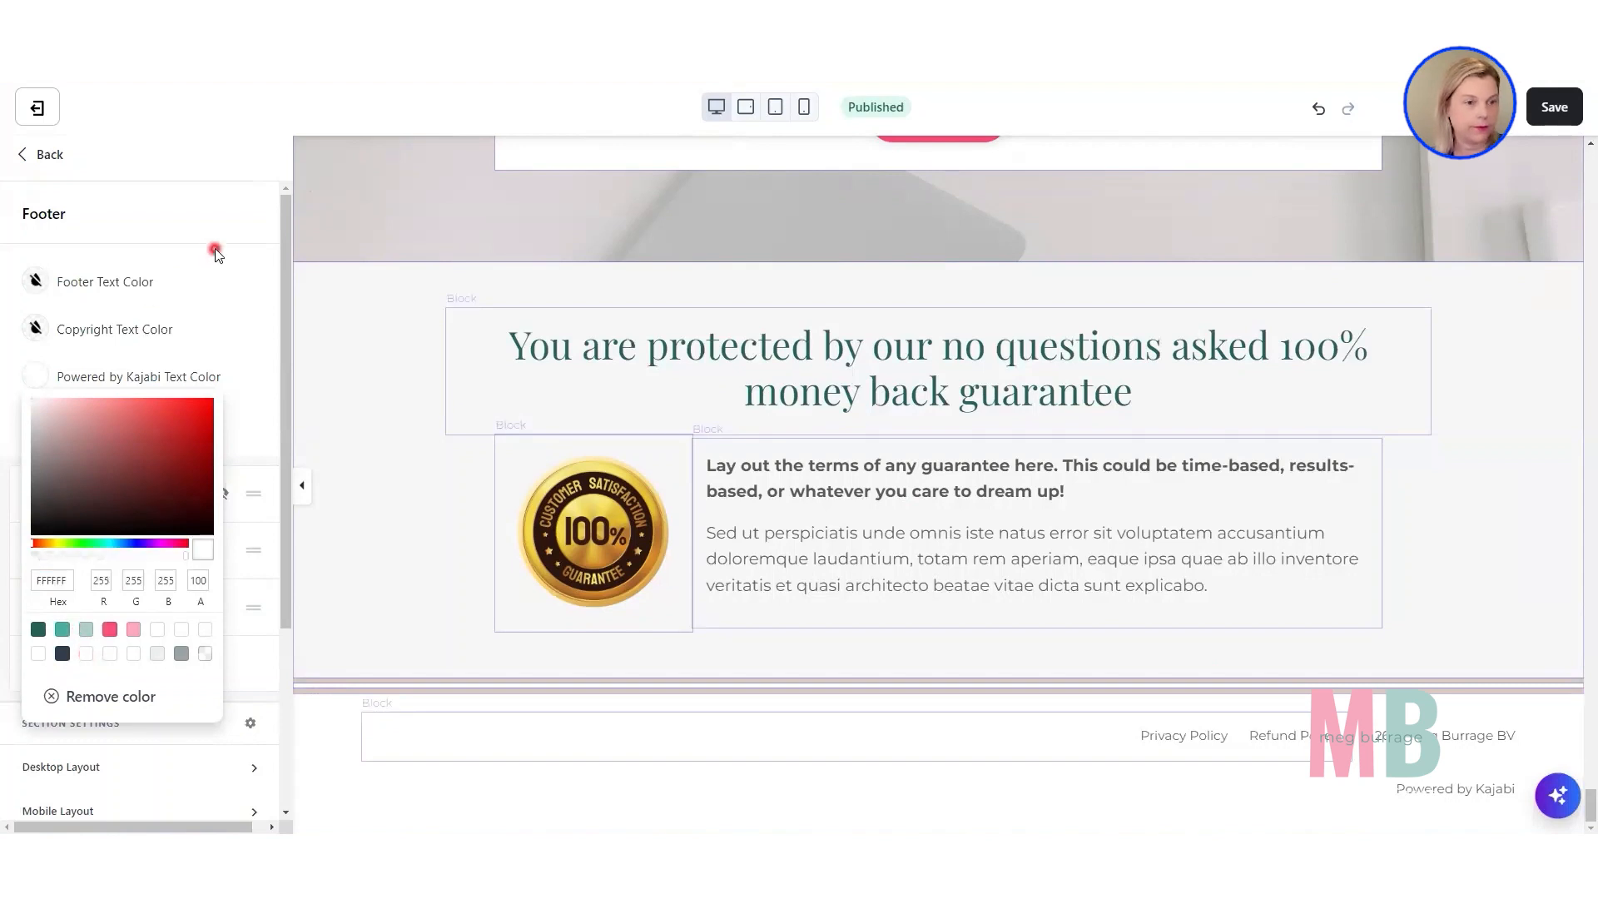
pyautogui.click(594, 556)
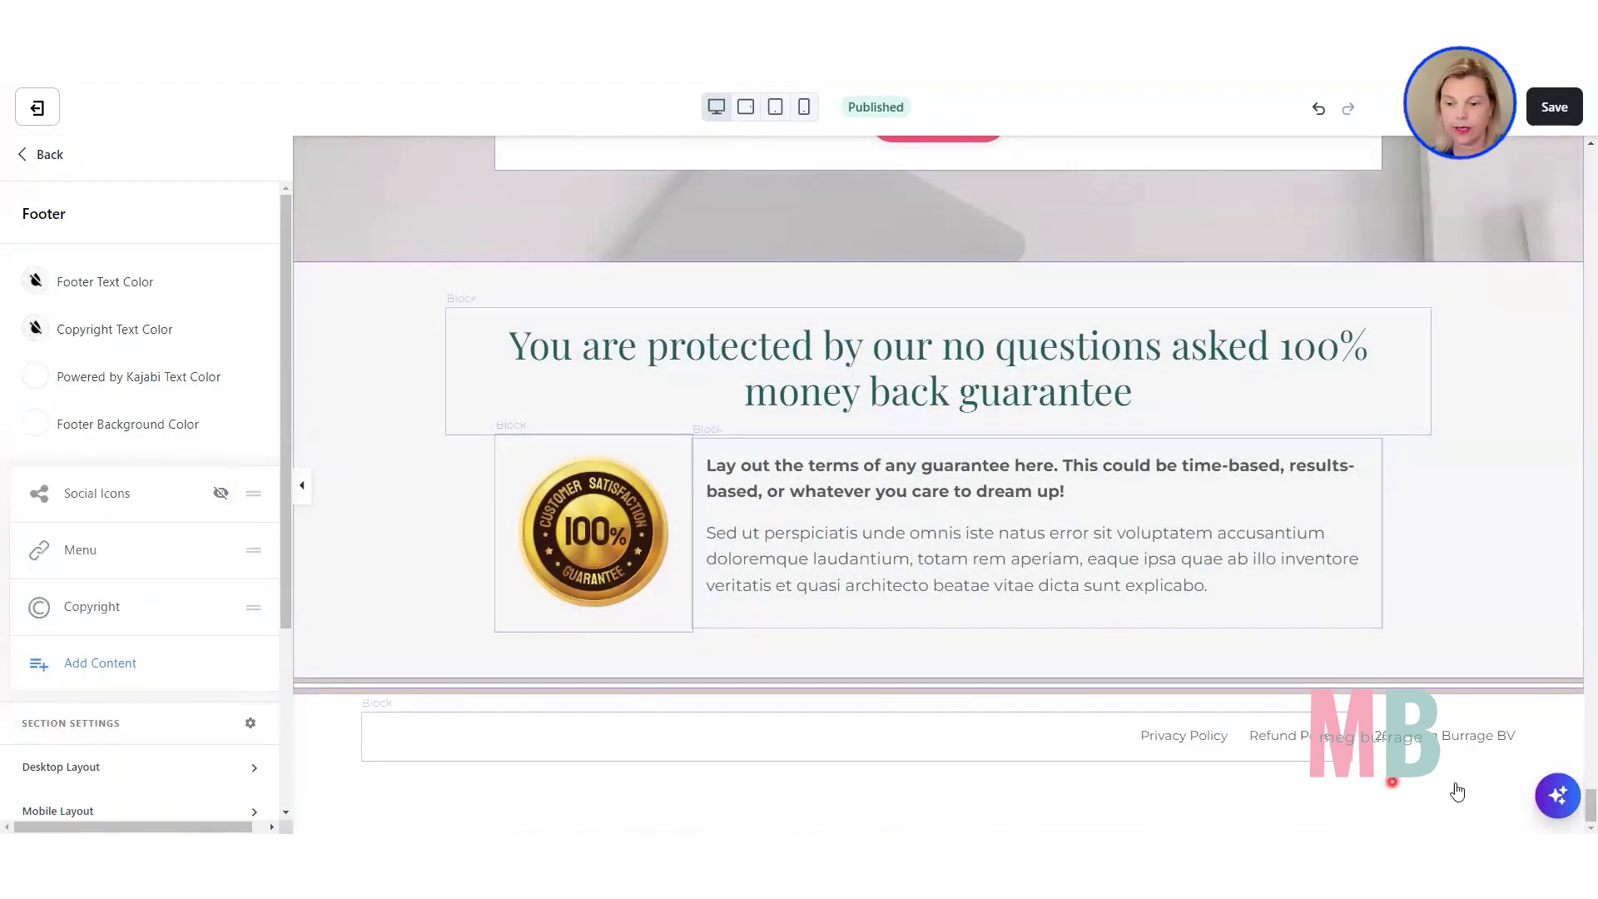
pyautogui.click(1477, 807)
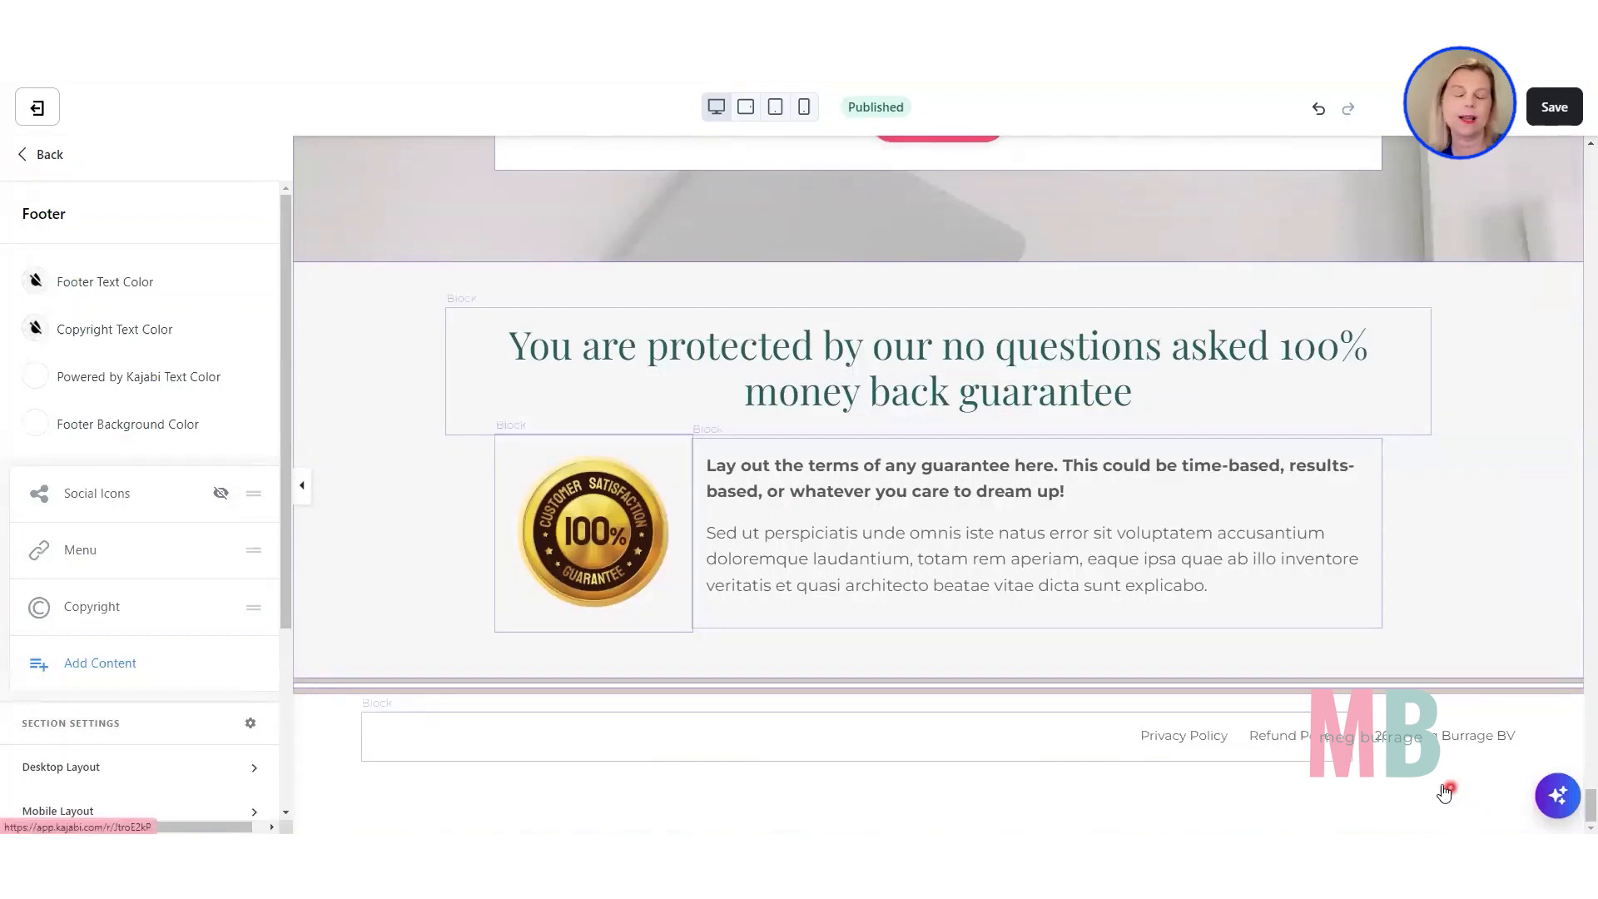